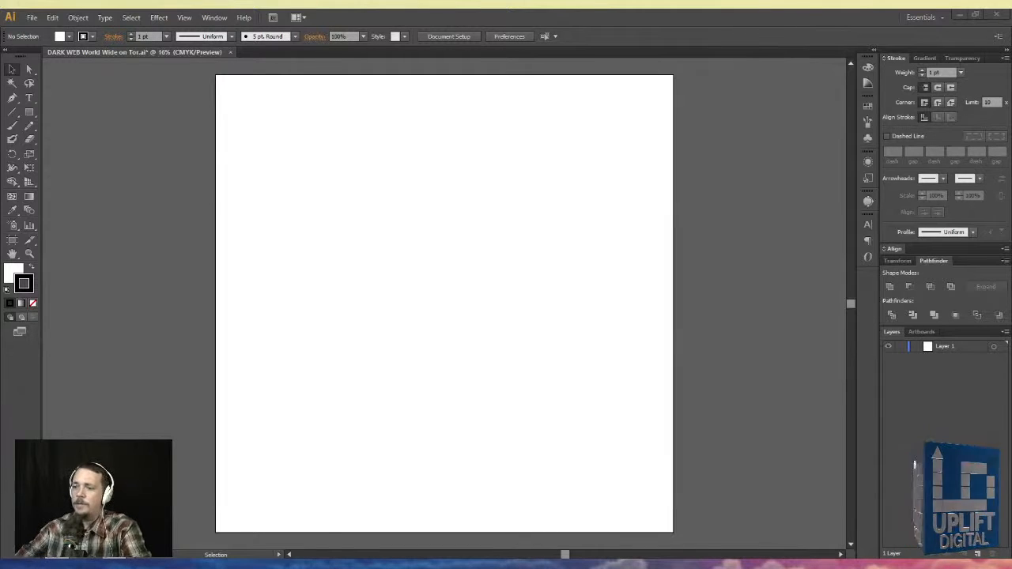
# - Draw a rectangle about 1862.5 × 850 px in the artboard's upper middle, filled black with no stroke
pyautogui.click(546, 349)
pyautogui.click(30, 113)
pyautogui.moveTo(496, 218); pyautogui.dragTo(324, 297)
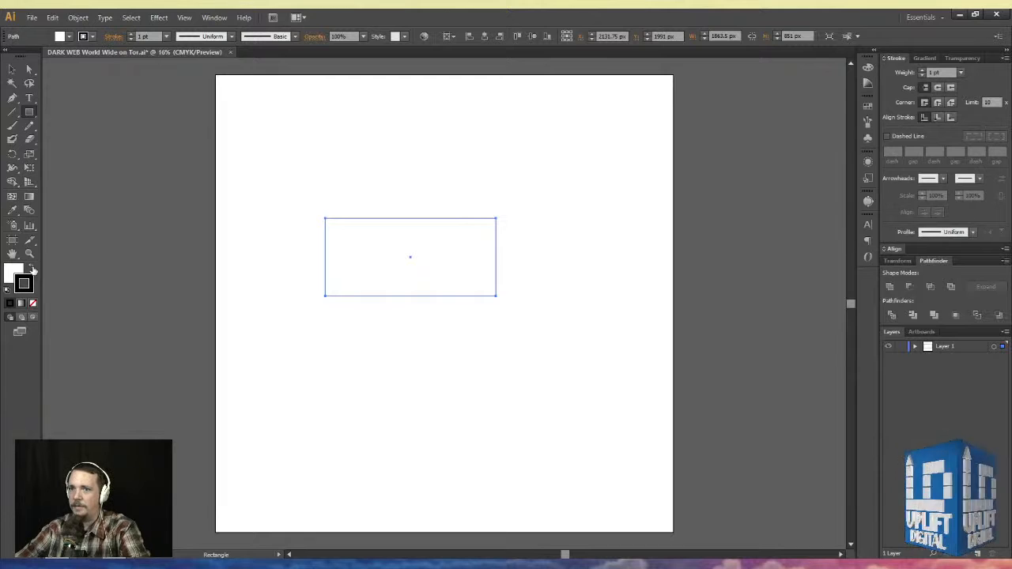
pyautogui.click(32, 269)
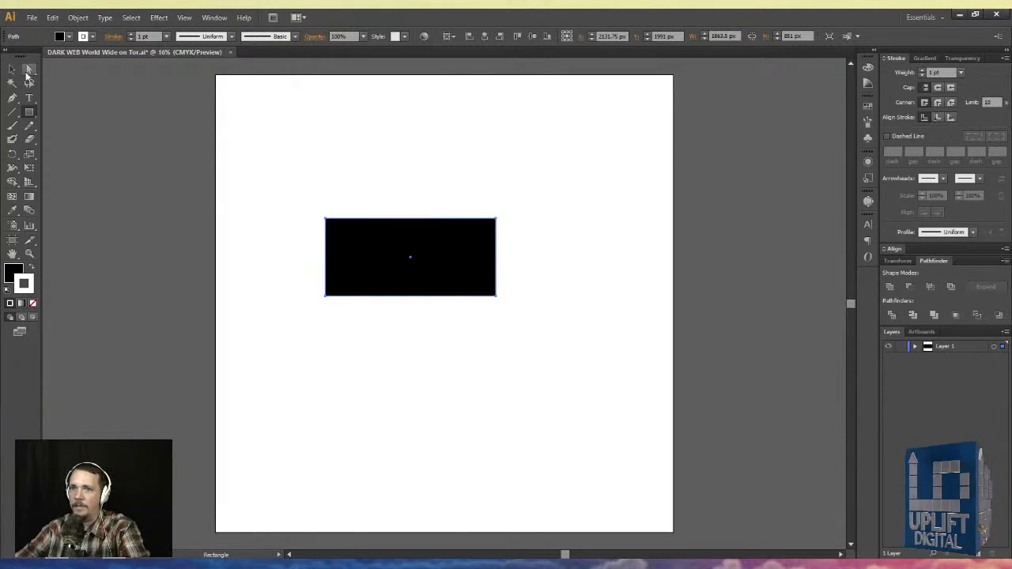
pyautogui.click(33, 303)
pyautogui.click(11, 271)
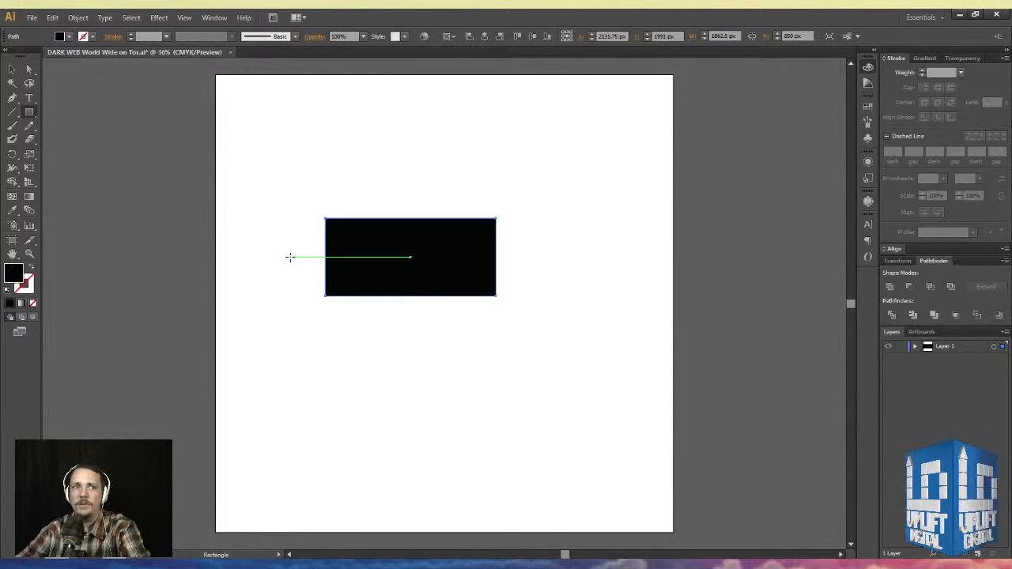
# - Duplicate the black rectangle and reshape the copy into a narrower, taller block about 1262.5 × 1462.5 px crossing the original
pyautogui.click(15, 71)
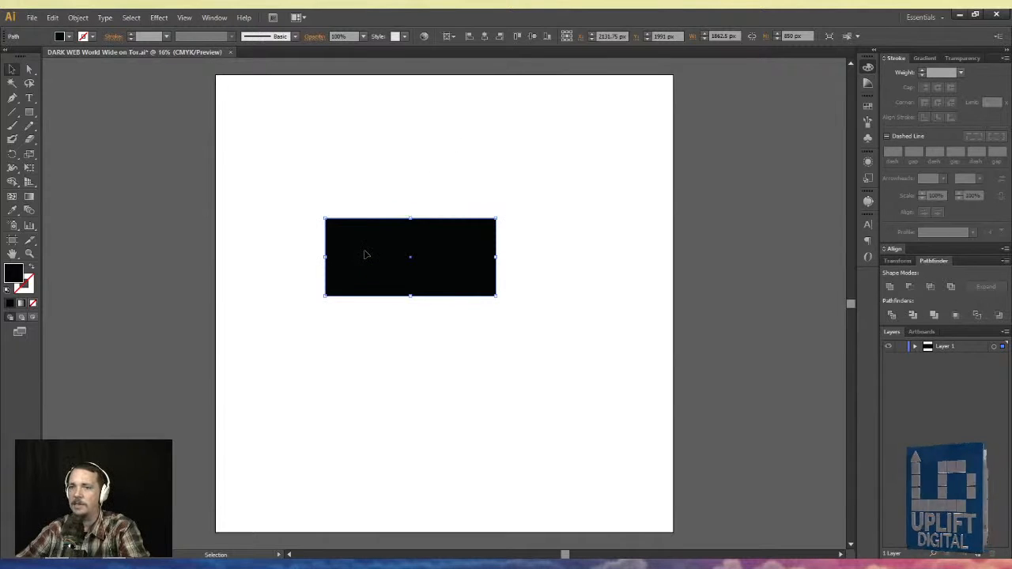
pyautogui.moveTo(366, 254); pyautogui.dragTo(353, 297)
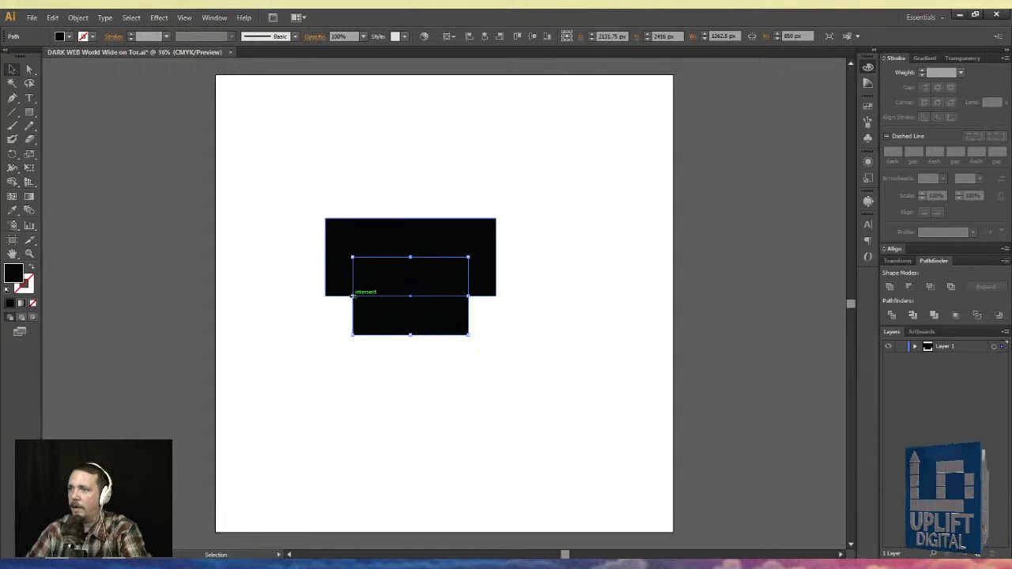
pyautogui.moveTo(410, 257); pyautogui.dragTo(399, 186)
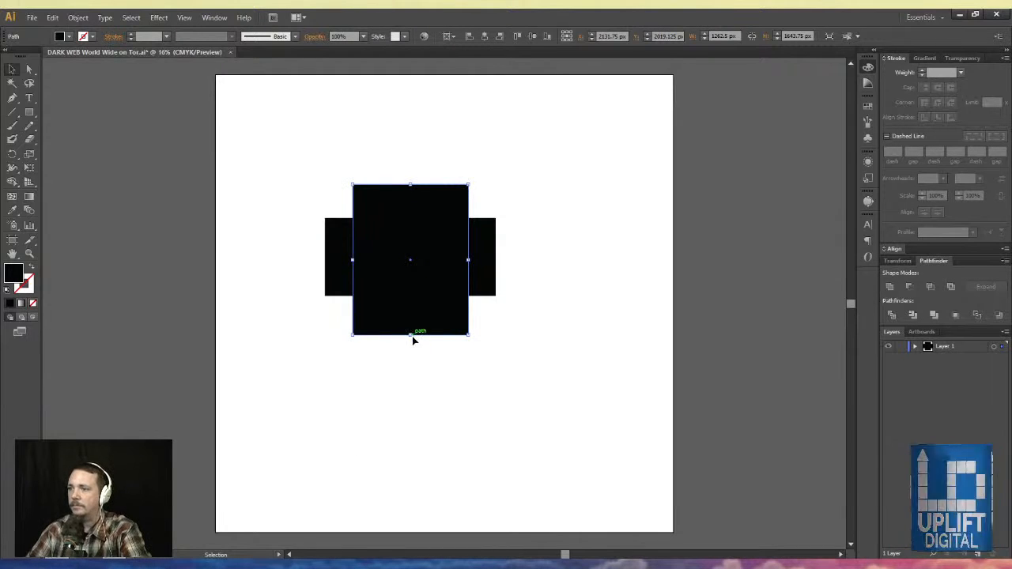
pyautogui.moveTo(409, 334); pyautogui.dragTo(410, 318)
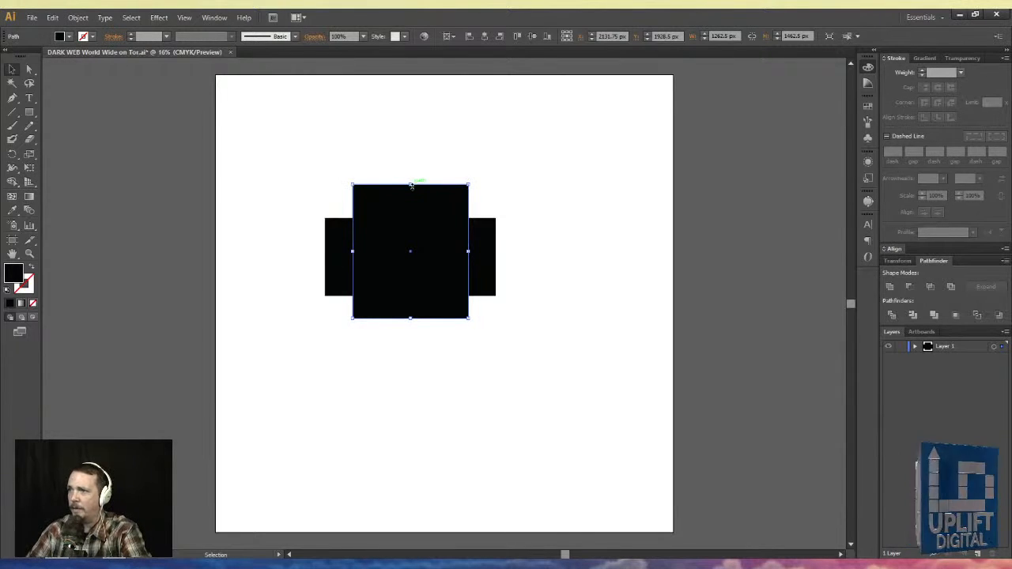
# - Center both black rectangles horizontally and vertically on the artboard
pyautogui.keyDown('shift'); pyautogui.click(336, 233); pyautogui.keyUp('shift')
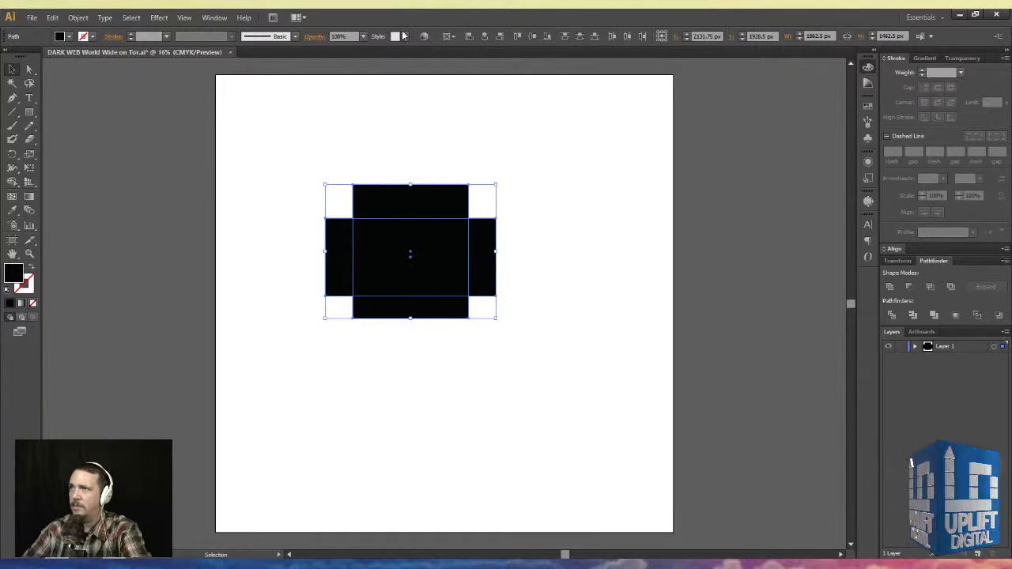
pyautogui.click(484, 36)
pyautogui.click(532, 36)
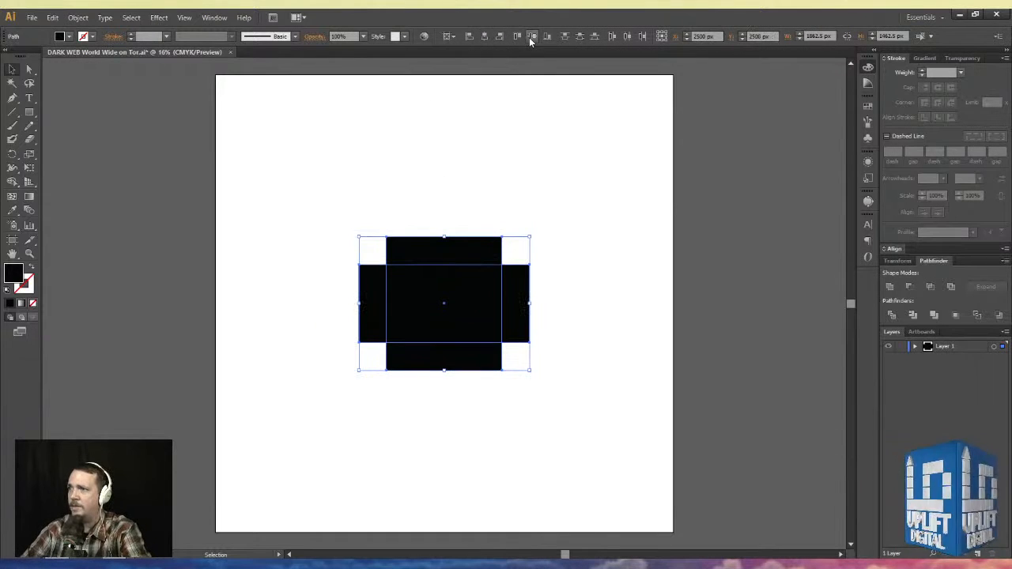
pyautogui.click(278, 219)
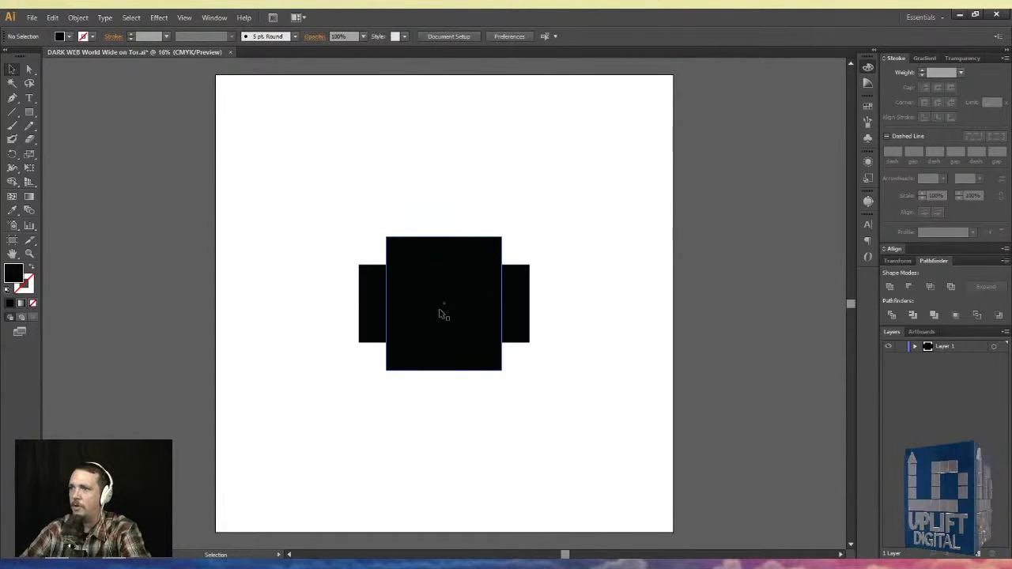
# - Make a row of three evenly spaced 274 × 337.5 px teeth beneath the body from a shortened, narrowed copy of the tall rectangle
pyautogui.moveTo(419, 256); pyautogui.dragTo(420, 287)
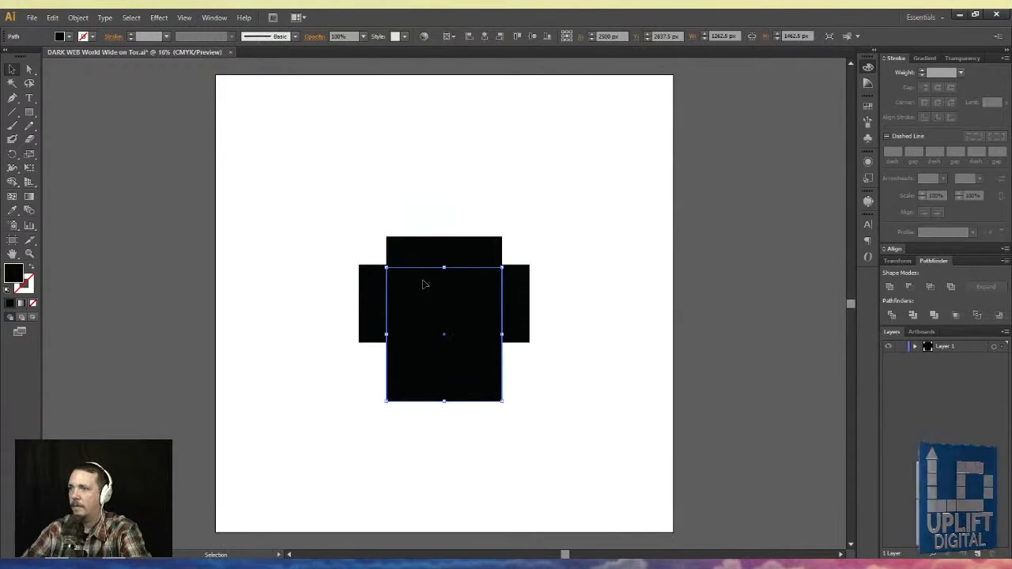
pyautogui.moveTo(445, 269); pyautogui.dragTo(443, 370)
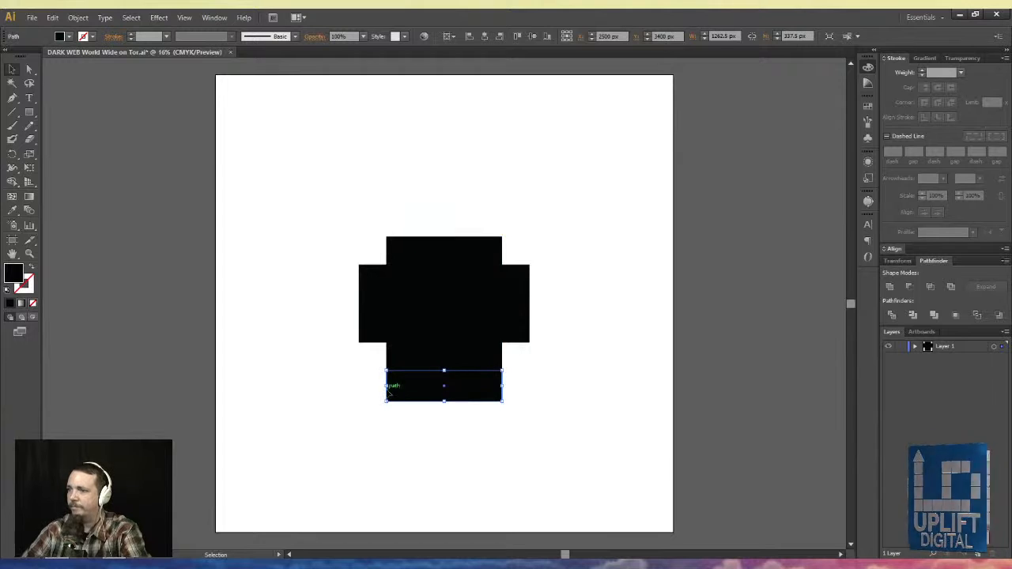
pyautogui.moveTo(385, 385)
pyautogui.mouseDown()
pyautogui.moveTo(429, 384)
pyautogui.moveTo(391, 391)
pyautogui.mouseUp()
pyautogui.click(353, 364)
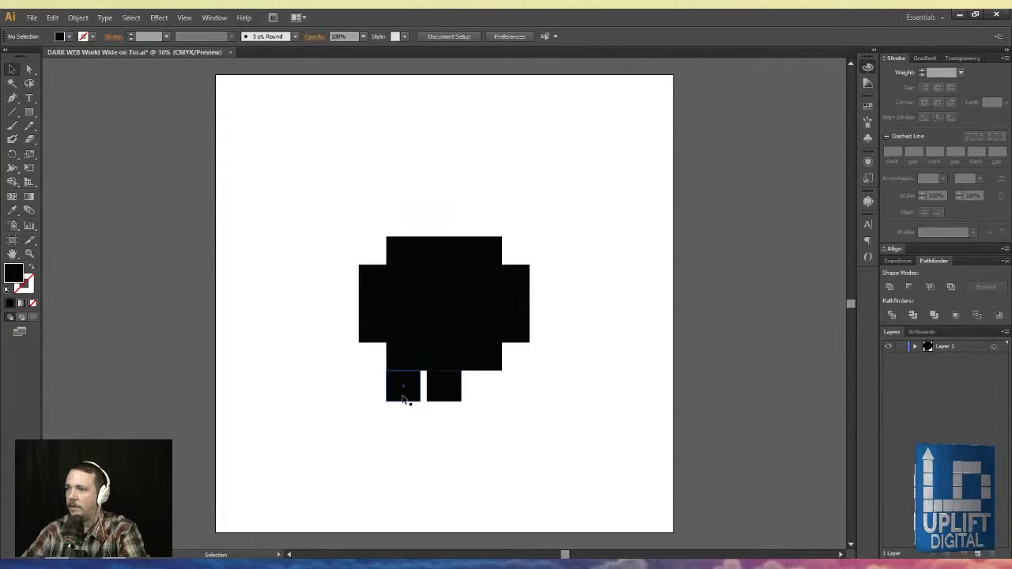
pyautogui.moveTo(403, 401); pyautogui.dragTo(487, 385)
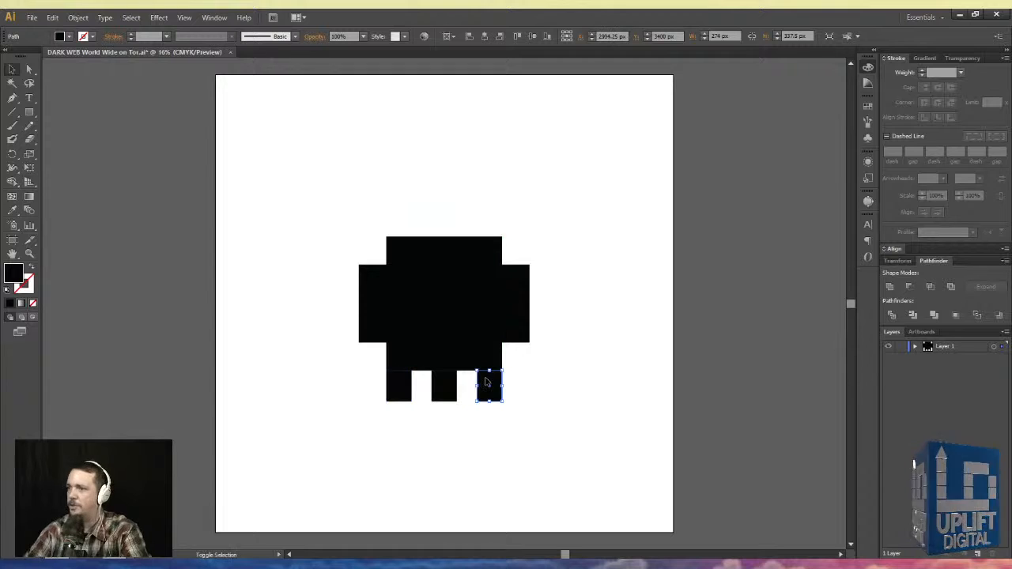
pyautogui.click(336, 363)
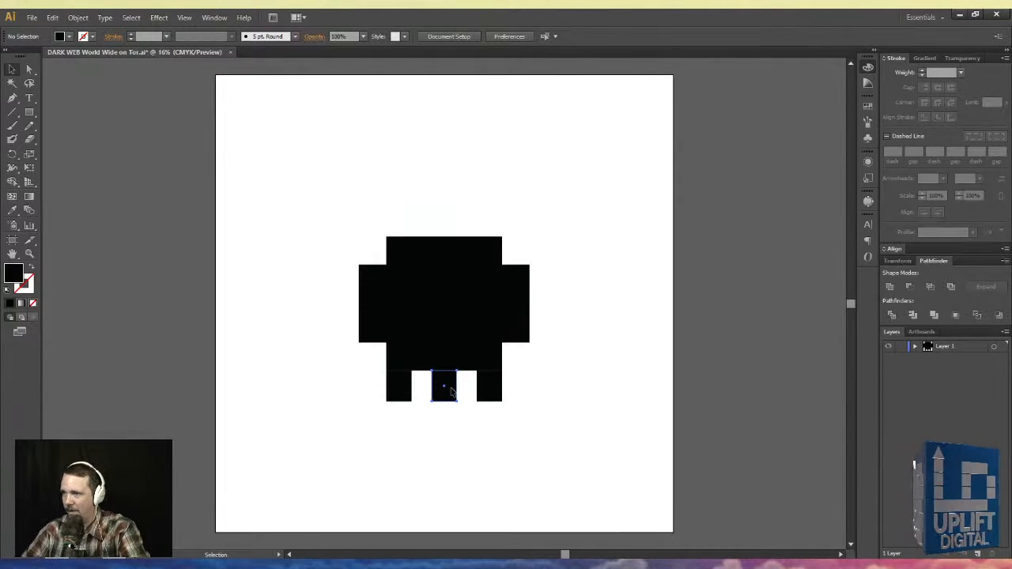
# - Copy the middle tooth up into the body as the skull's nose and fill it white
pyautogui.moveTo(451, 391); pyautogui.dragTo(447, 333)
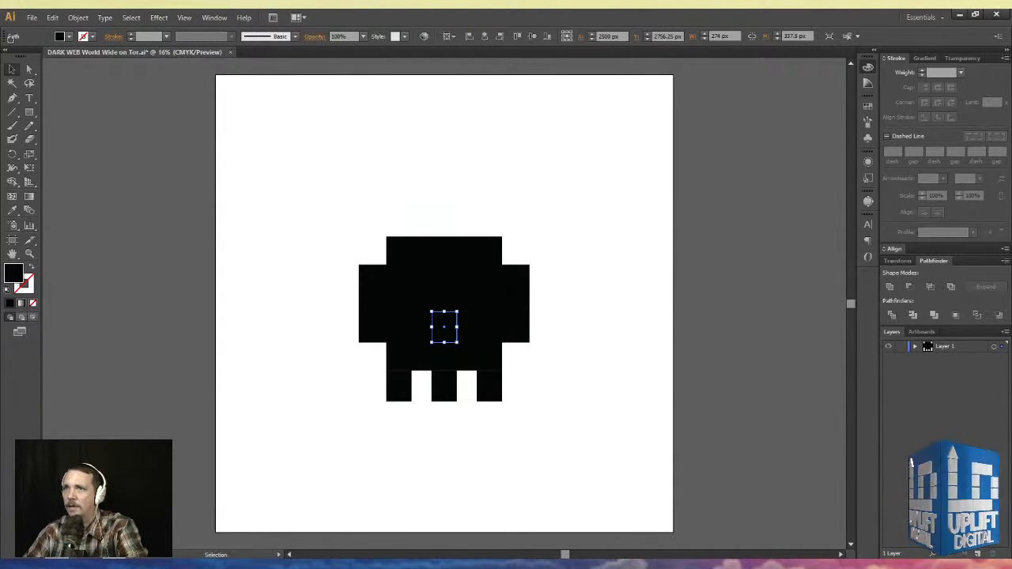
pyautogui.click(271, 51)
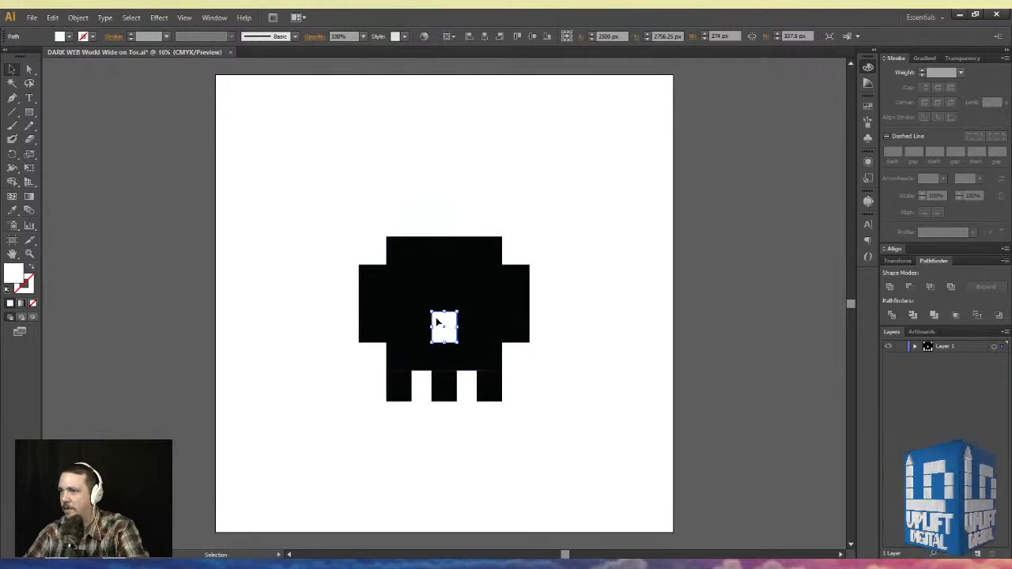
# - Copy the nose up and left as an eye, widen it to 494.25 px, and nudge it down to Y 2349.25 px
pyautogui.moveTo(438, 320); pyautogui.dragTo(386, 284)
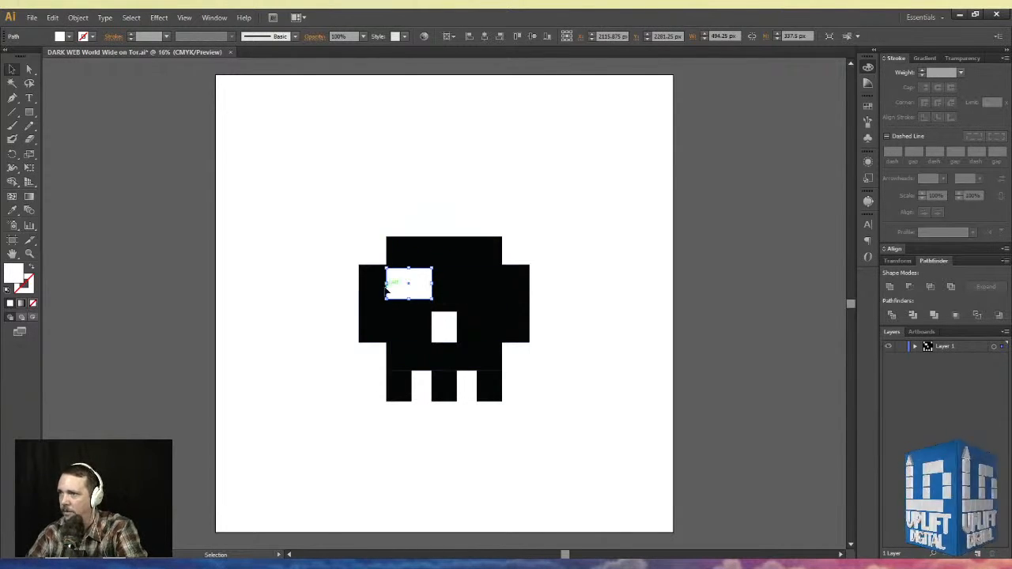
pyautogui.press('Down')
pyautogui.press('Down')
pyautogui.press('Down')
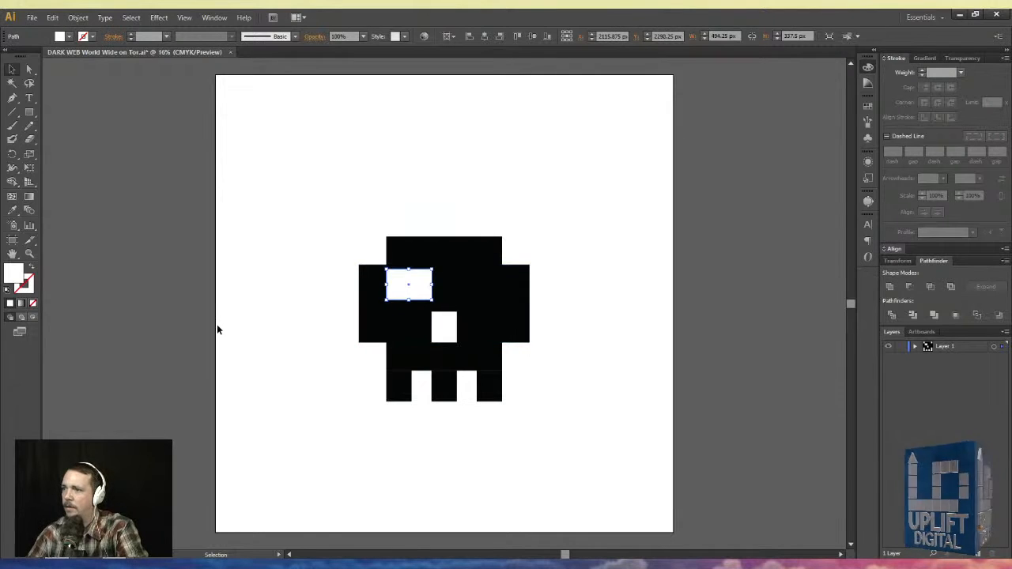
pyautogui.press('Down')
pyautogui.press('Down')
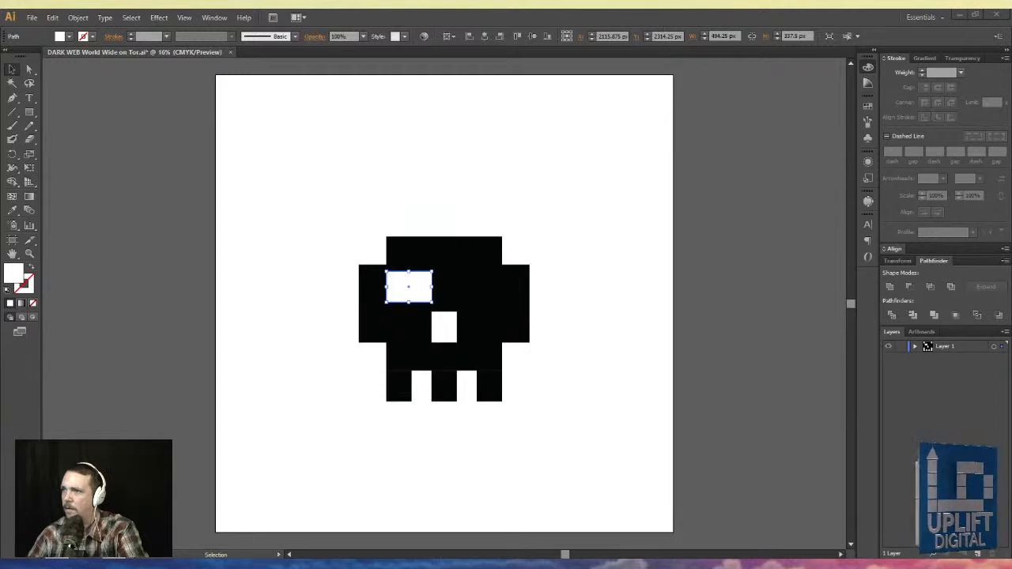
pyautogui.press('Down')
pyautogui.press('Down')
pyautogui.press('Down')
pyautogui.press('Down')
pyautogui.press('Down')
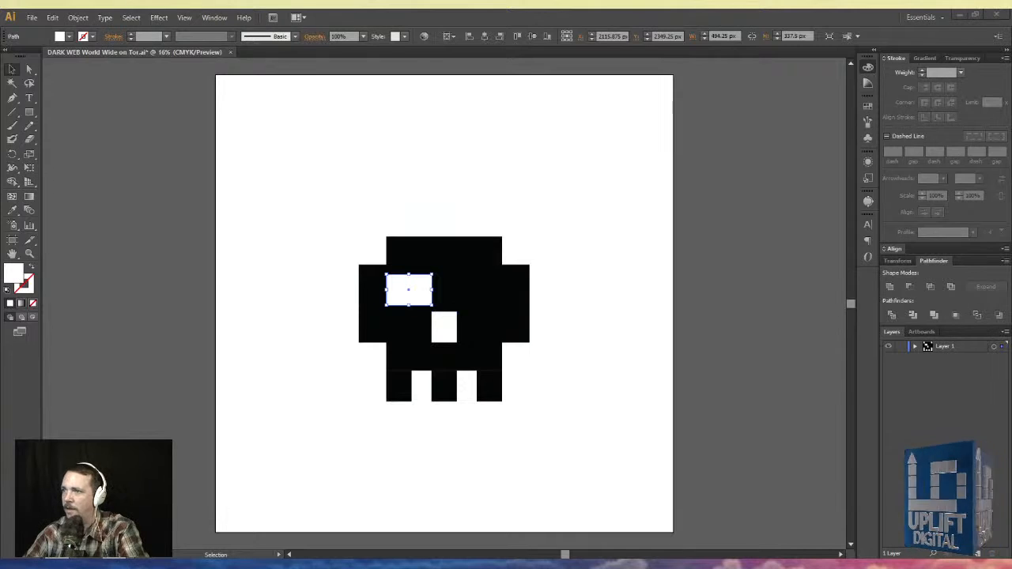
# - Duplicate the left eye to the right side of the skull and group the two eyes
pyautogui.keyDown('shift'); pyautogui.click(443, 330); pyautogui.keyUp('shift')
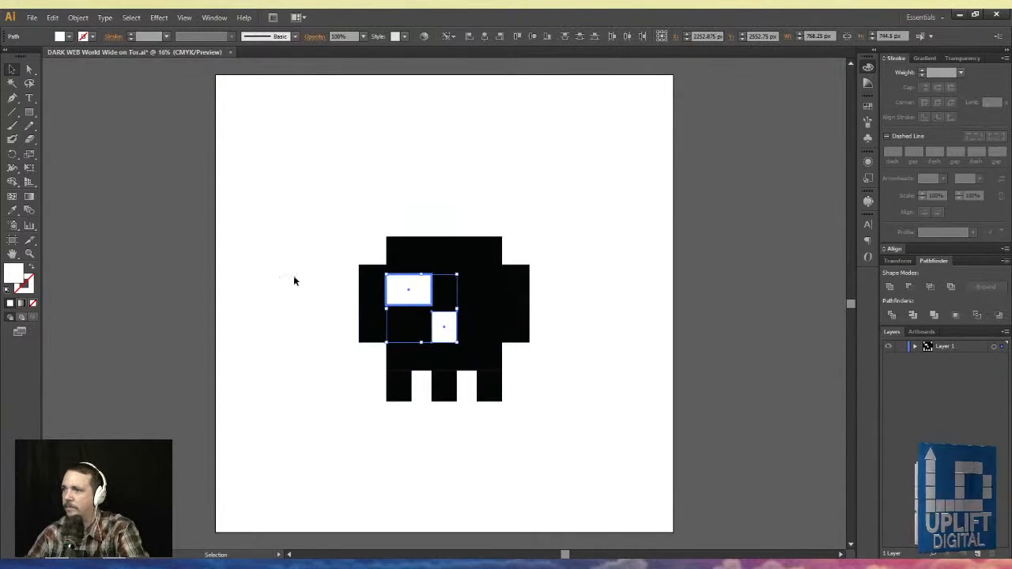
pyautogui.click(321, 287)
pyautogui.moveTo(396, 297); pyautogui.dragTo(468, 299)
pyautogui.keyDown('shift'); pyautogui.click(405, 299); pyautogui.keyUp('shift')
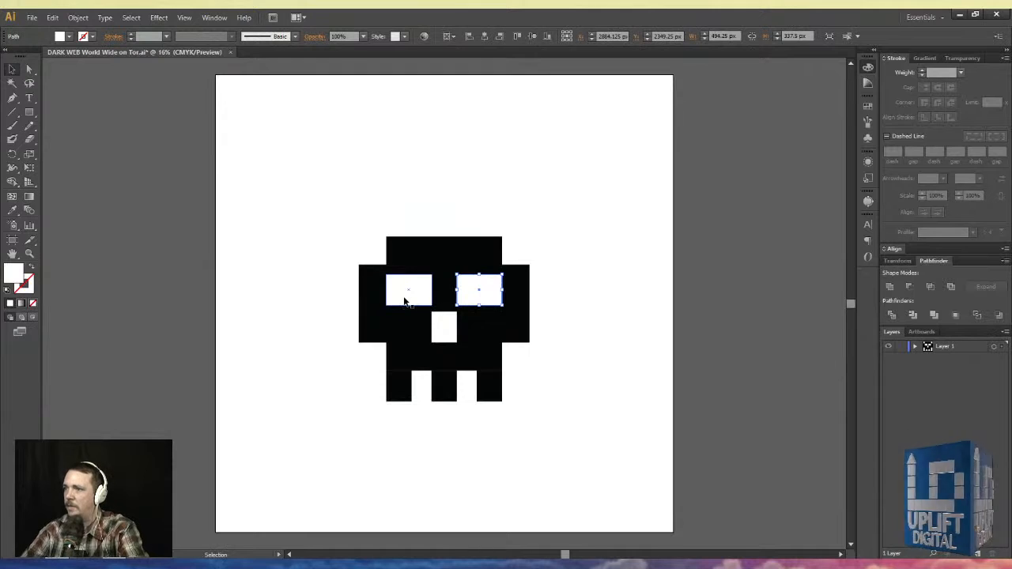
pyautogui.hotkey('ctrl', 'g')
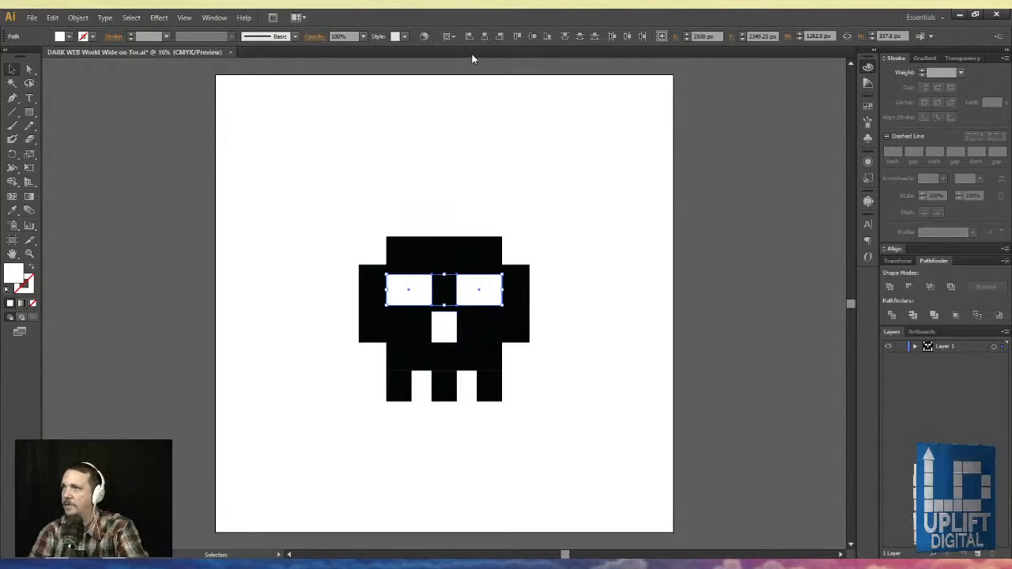
pyautogui.hotkey('ctrl', 'g')
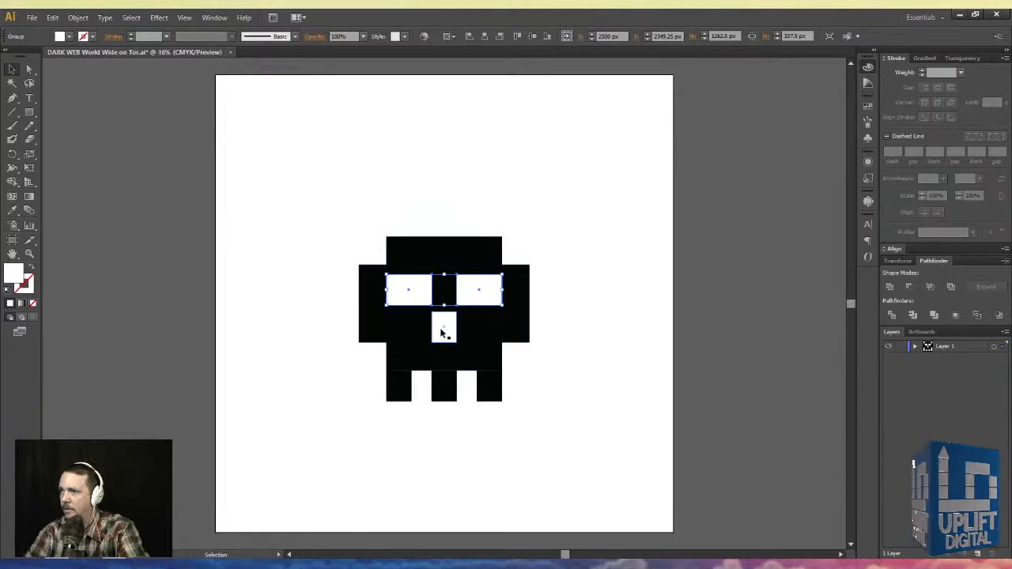
# - Group the eyes with the nose and nudge the whole group down within the black skull body
pyautogui.keyDown('shift'); pyautogui.click(444, 327); pyautogui.keyUp('shift')
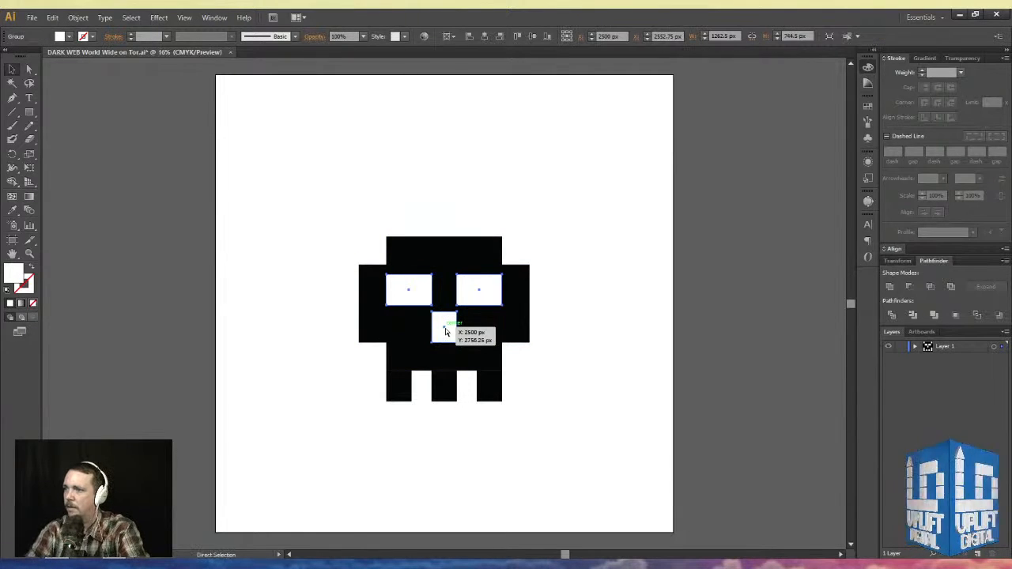
pyautogui.press('Down')
pyautogui.press('Down')
pyautogui.press('Down')
pyautogui.press('Down')
pyautogui.press('Down')
pyautogui.press('Down')
pyautogui.press('Down')
pyautogui.press('Down')
pyautogui.press('Down')
pyautogui.press('Down')
pyautogui.press('Down')
pyautogui.press('Down')
pyautogui.press('Down')
pyautogui.press('Down')
pyautogui.press('Down')
pyautogui.press('Down')
pyautogui.press('Down')
pyautogui.press('Down')
pyautogui.press('Down')
pyautogui.press('Down')
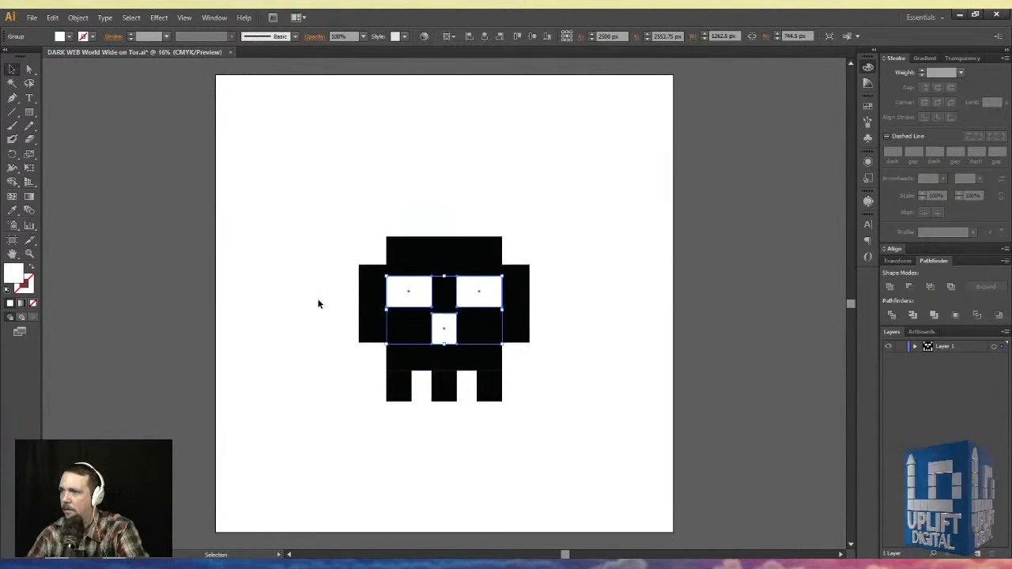
pyautogui.press('Down')
pyautogui.press('Down')
pyautogui.press('Down')
pyautogui.press('Down')
pyautogui.press('Down')
pyautogui.press('Down')
pyautogui.press('Down')
pyautogui.press('Down')
pyautogui.press('Down')
pyautogui.press('Down')
pyautogui.press('Down')
pyautogui.press('Down')
pyautogui.press('Down')
pyautogui.press('Down')
pyautogui.press('Down')
pyautogui.press('Down')
pyautogui.press('Down')
pyautogui.press('Down')
pyautogui.press('Down')
pyautogui.press('Down')
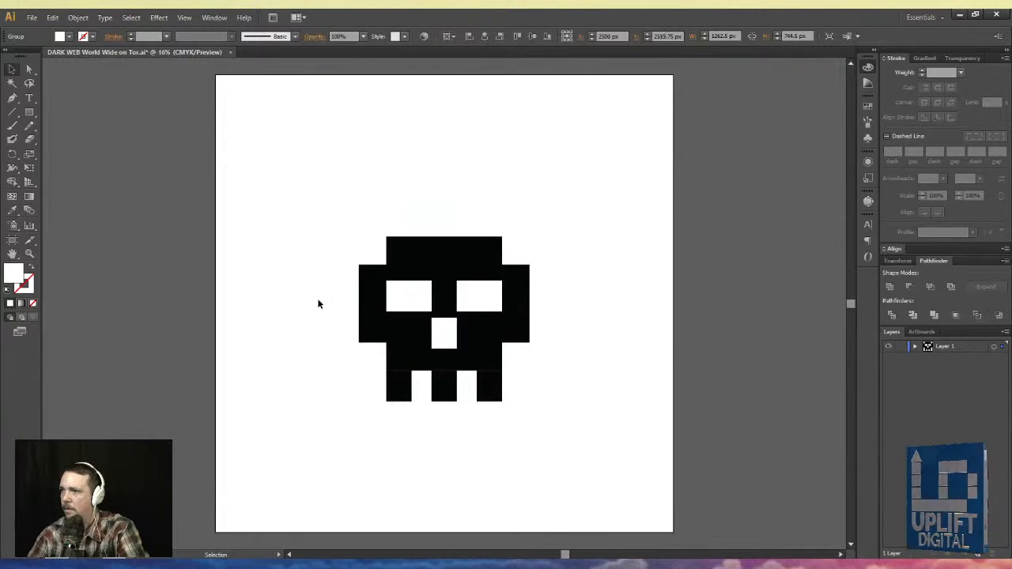
pyautogui.click(318, 304)
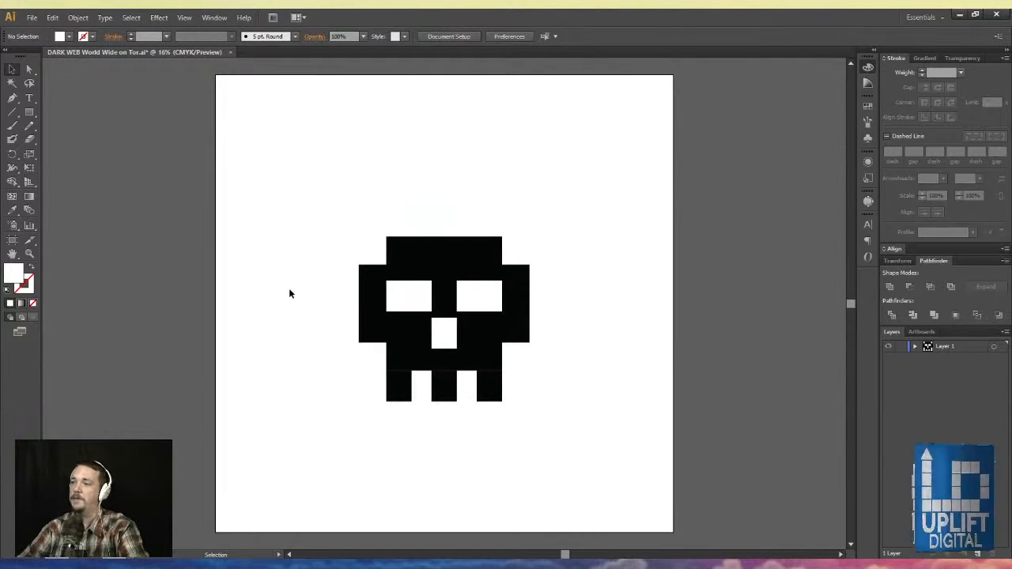
pyautogui.click(401, 299)
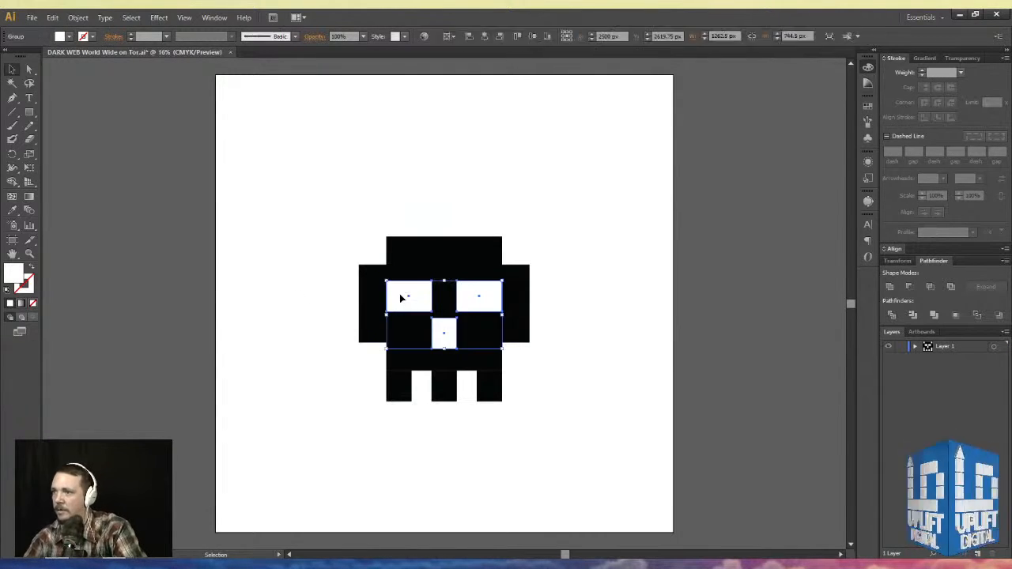
pyautogui.click(301, 314)
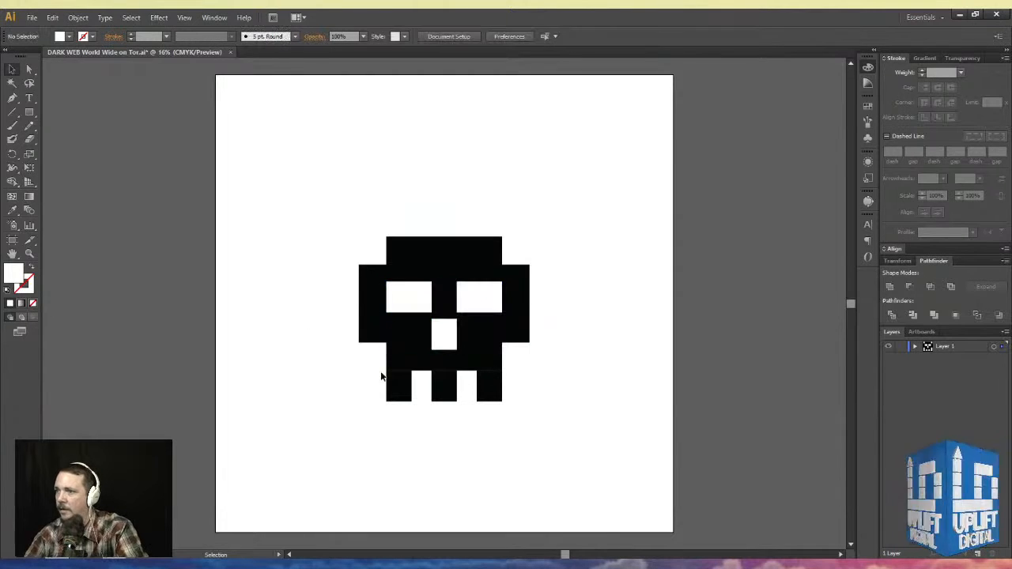
# - Unite the three teeth and both black body rectangles into a single skull shape
pyautogui.click(408, 384)
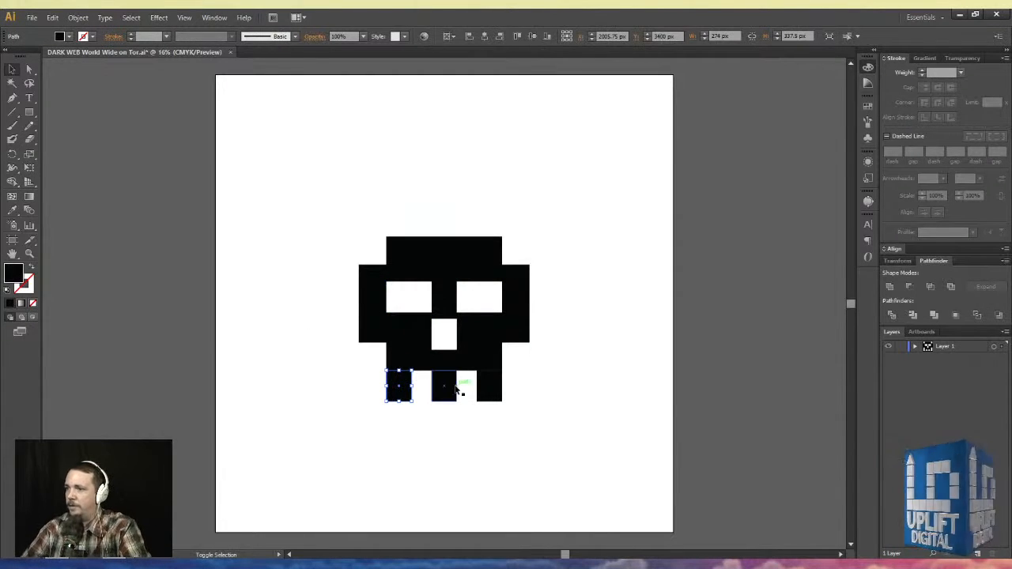
pyautogui.keyDown('shift'); pyautogui.click(451, 387); pyautogui.keyUp('shift')
pyautogui.keyDown('shift'); pyautogui.click(485, 387); pyautogui.keyUp('shift')
pyautogui.keyDown('shift'); pyautogui.click(486, 350); pyautogui.keyUp('shift')
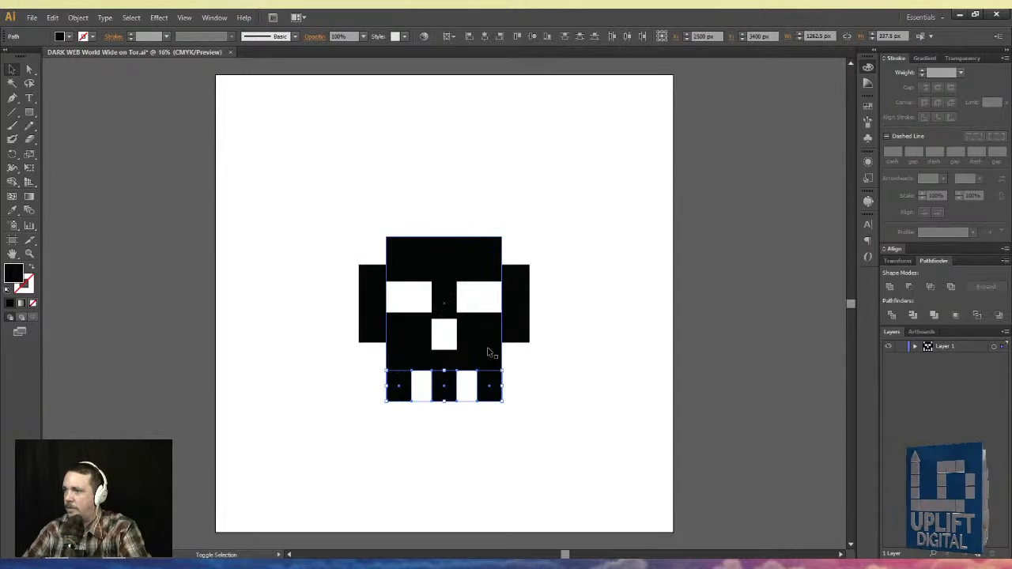
pyautogui.keyDown('shift'); pyautogui.click(518, 340); pyautogui.keyUp('shift')
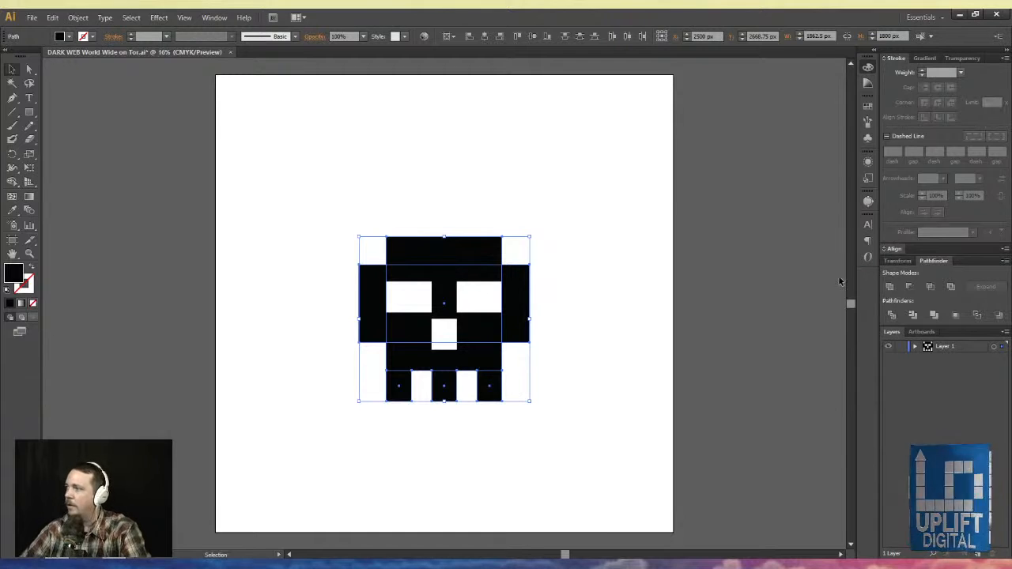
pyautogui.click(889, 286)
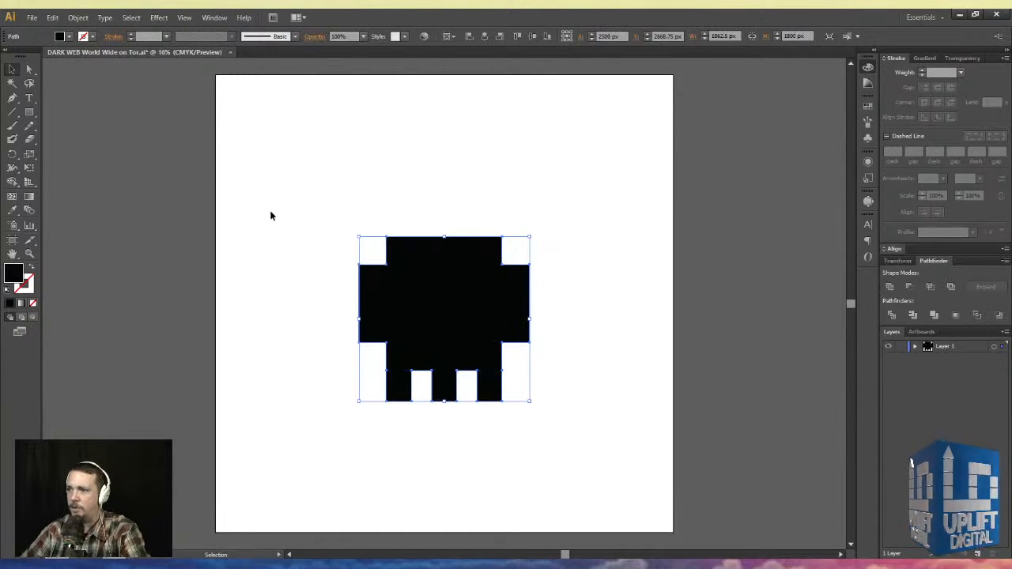
# - Cut the black skull body and paste it in place behind the white eyes and nose
pyautogui.hotkey('ctrl', 'x')
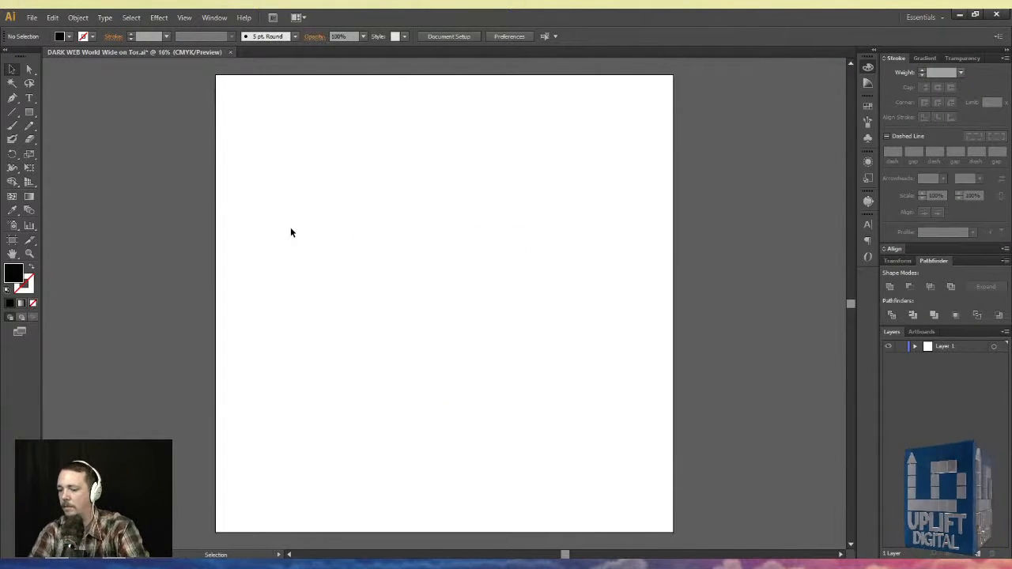
pyautogui.hotkey('ctrl', 'v')
pyautogui.click(329, 277)
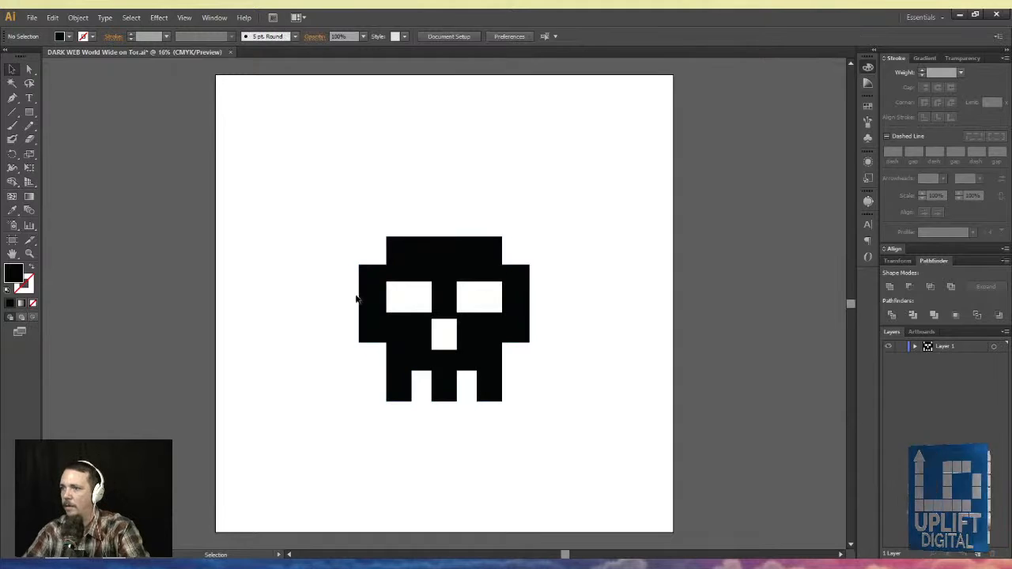
# - Try to unite the eyes-and-nose group with the black skull body
pyautogui.click(411, 294)
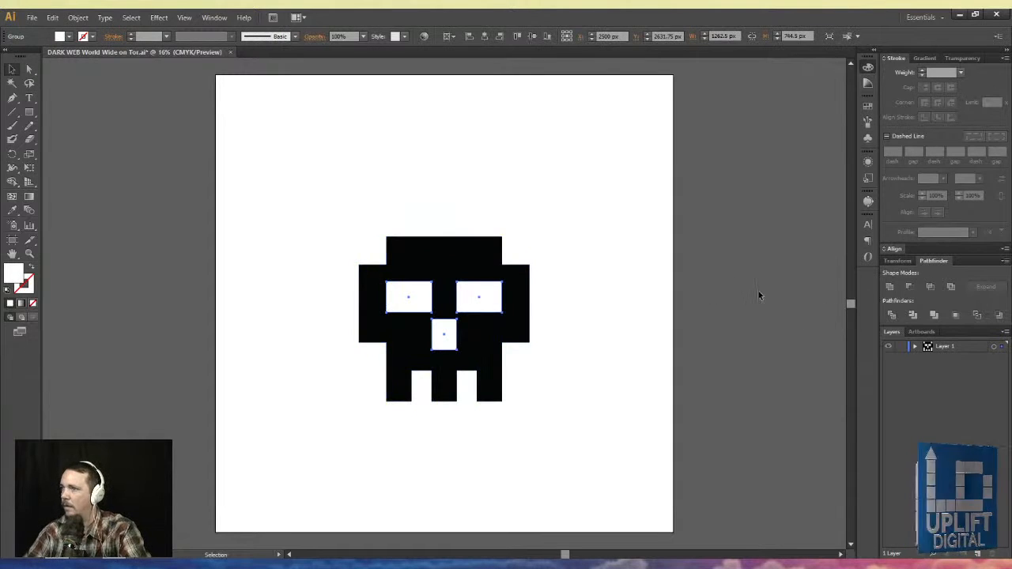
pyautogui.keyDown('shift'); pyautogui.click(499, 353); pyautogui.keyUp('shift')
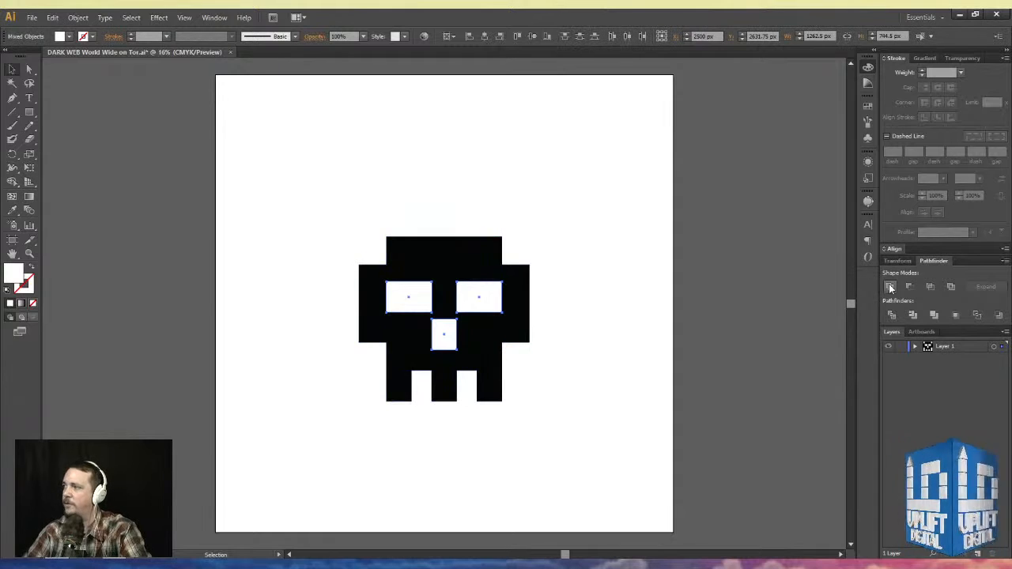
pyautogui.hotkey('ctrl', 'g')
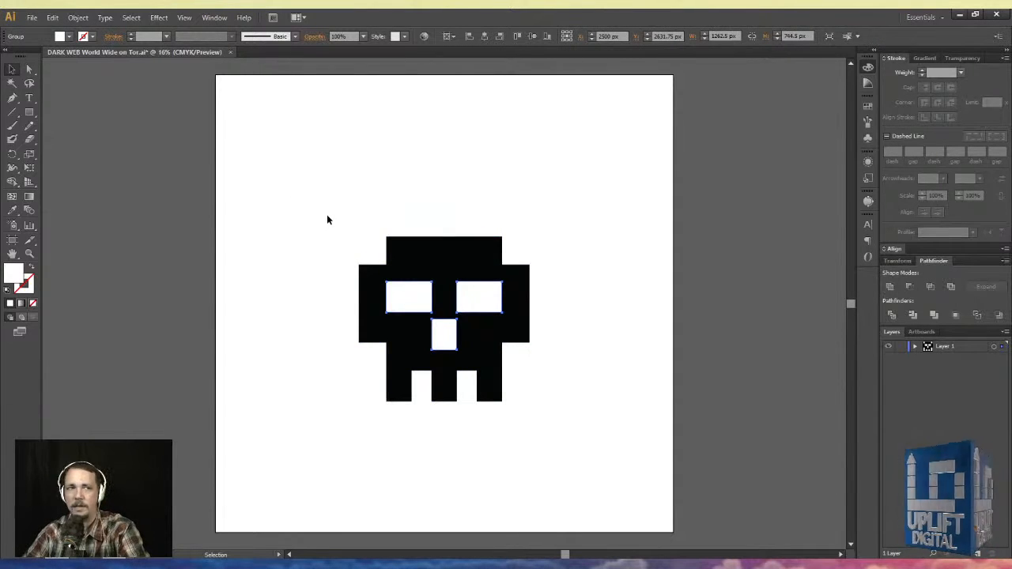
pyautogui.moveTo(351, 198); pyautogui.dragTo(530, 403)
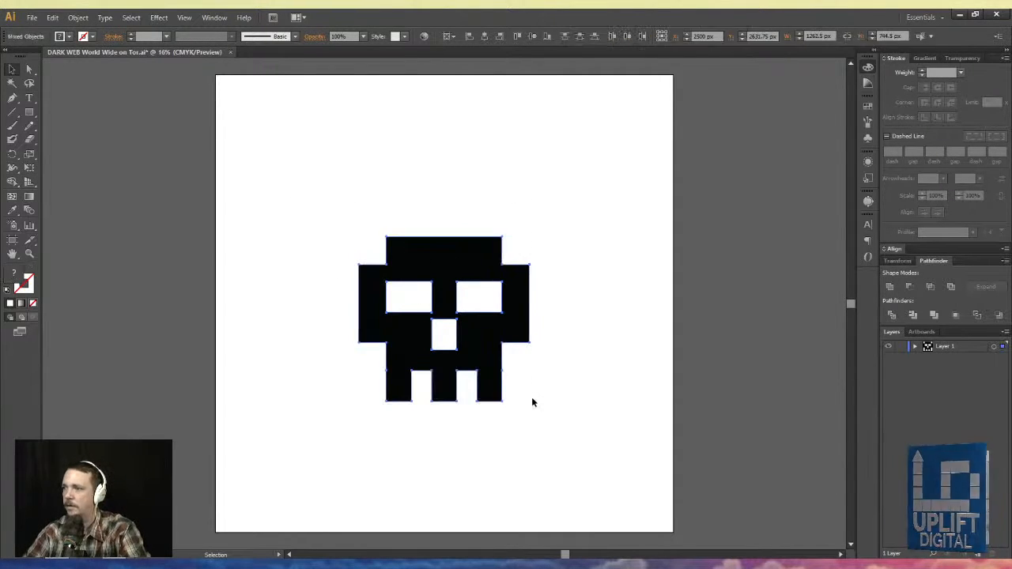
pyautogui.click(889, 287)
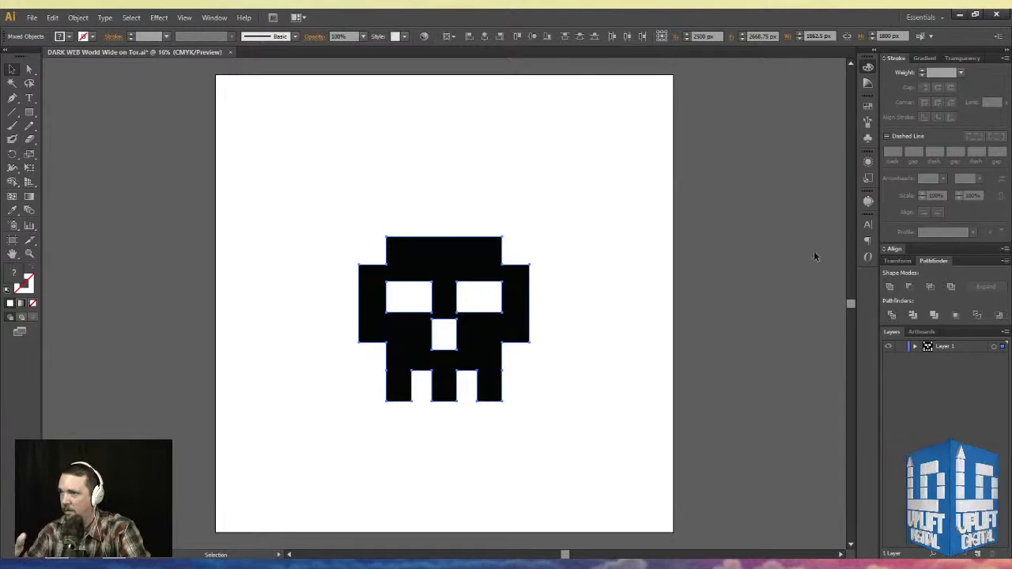
pyautogui.click(558, 185)
pyautogui.click(479, 310)
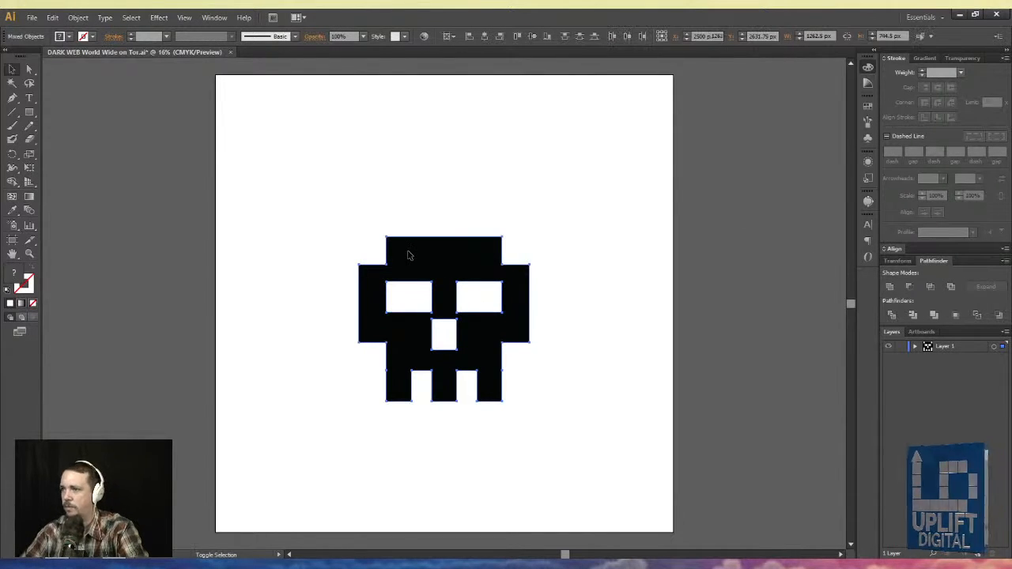
# - Move the whole skull, body and face together, off the artboard to its left, at about X -1028 px
pyautogui.click(338, 228)
pyautogui.moveTo(338, 227); pyautogui.dragTo(518, 411)
pyautogui.moveTo(476, 261); pyautogui.dragTo(150, 255)
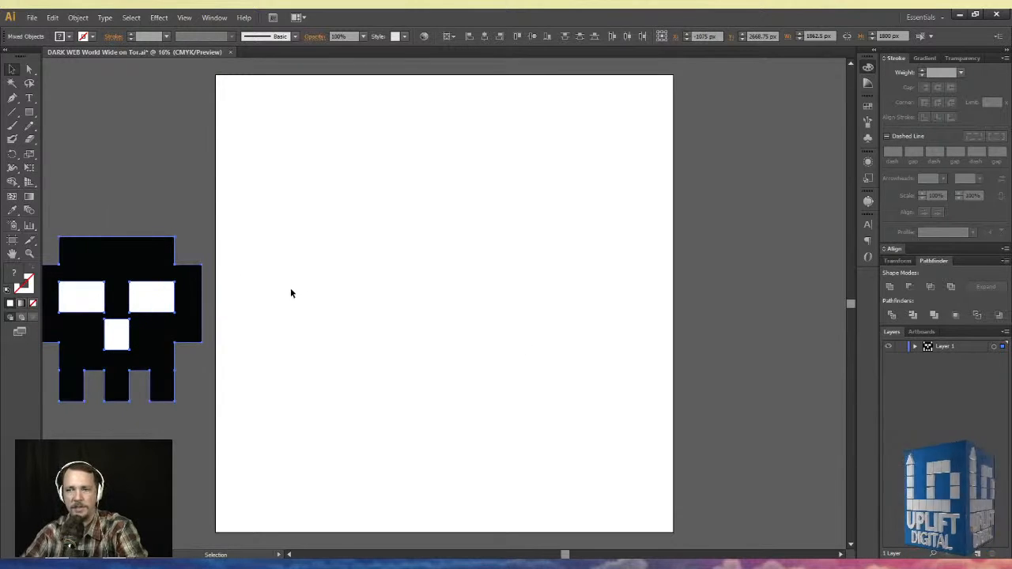
pyautogui.hotkey('ctrl', 'g')
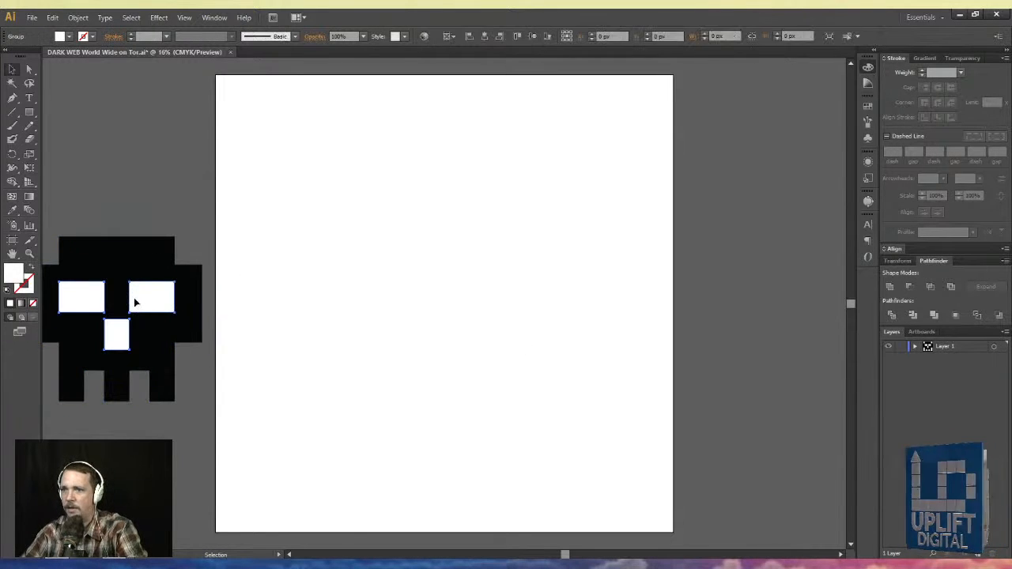
pyautogui.keyDown('shift'); pyautogui.click(123, 248); pyautogui.keyUp('shift')
pyautogui.moveTo(101, 251); pyautogui.dragTo(151, 250)
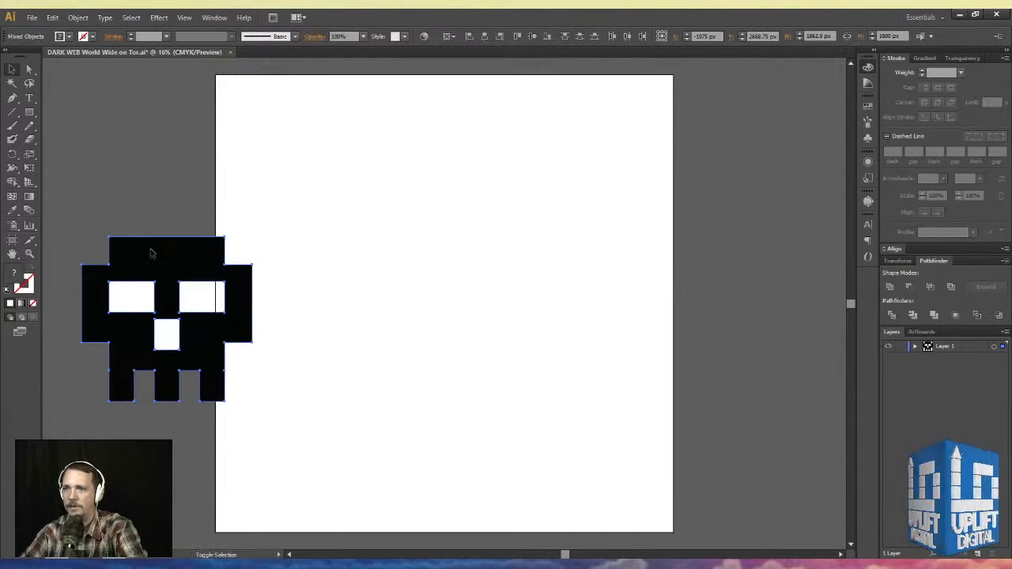
pyautogui.click(121, 140)
pyautogui.moveTo(133, 178); pyautogui.dragTo(227, 333)
pyautogui.click(264, 214)
pyautogui.moveTo(270, 180); pyautogui.dragTo(154, 319)
pyautogui.moveTo(225, 348); pyautogui.dragTo(163, 348)
pyautogui.click(262, 360)
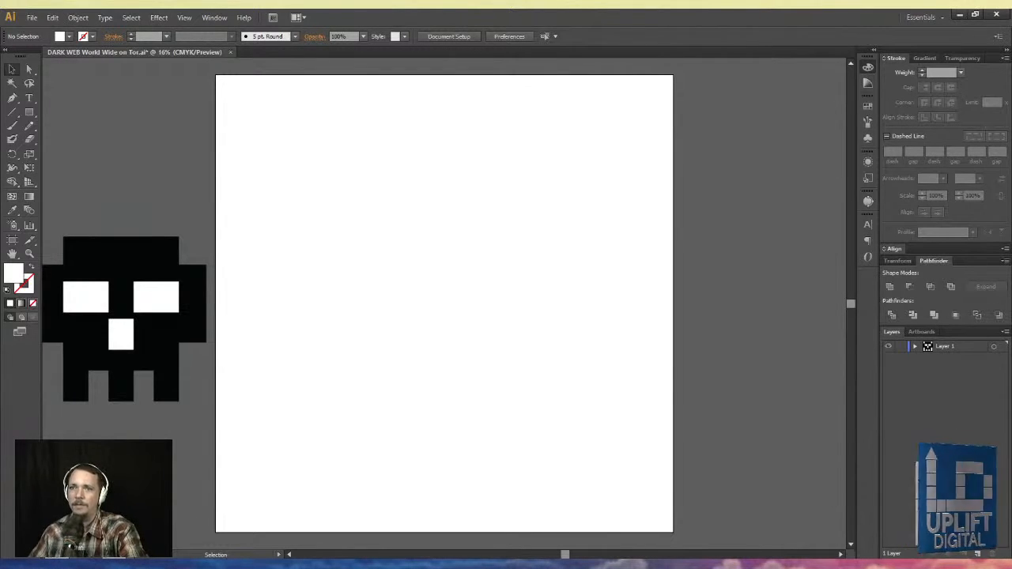
# - Draw a rounded rectangle about 2060 px square, give it a black fill and white stroke, and delete it
pyautogui.click(29, 112)
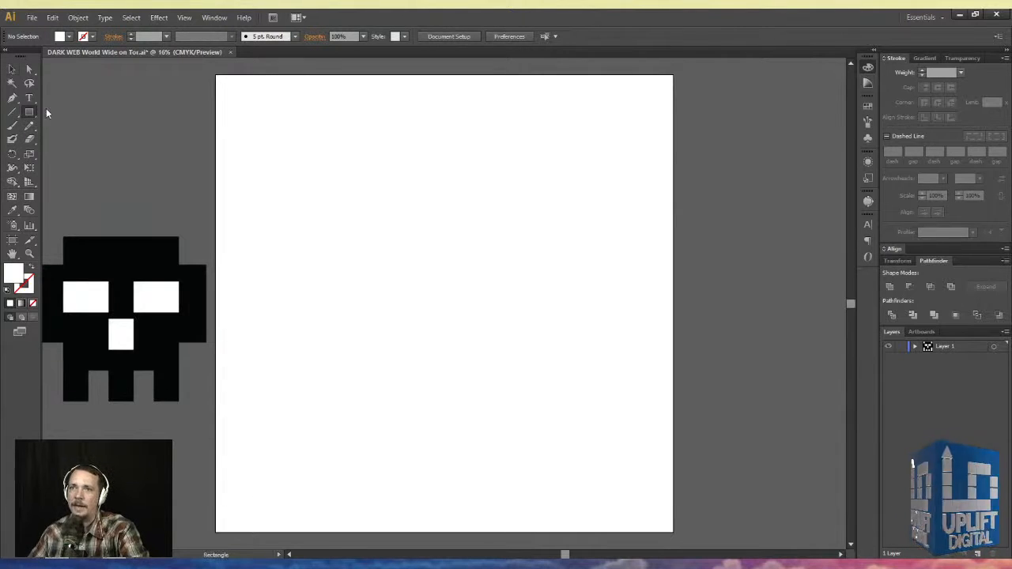
pyautogui.click(73, 127)
pyautogui.moveTo(317, 212); pyautogui.dragTo(441, 401)
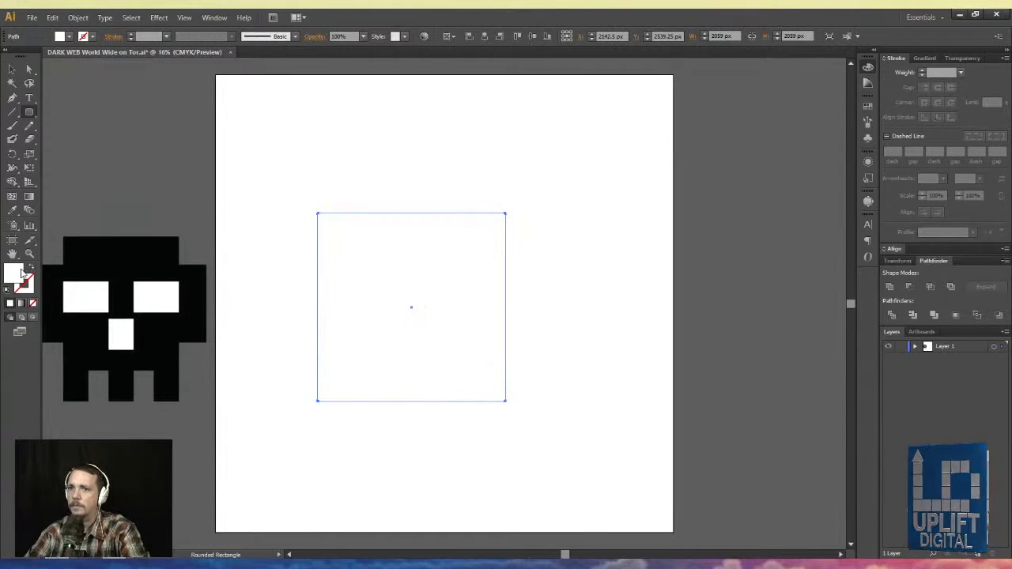
pyautogui.click(8, 290)
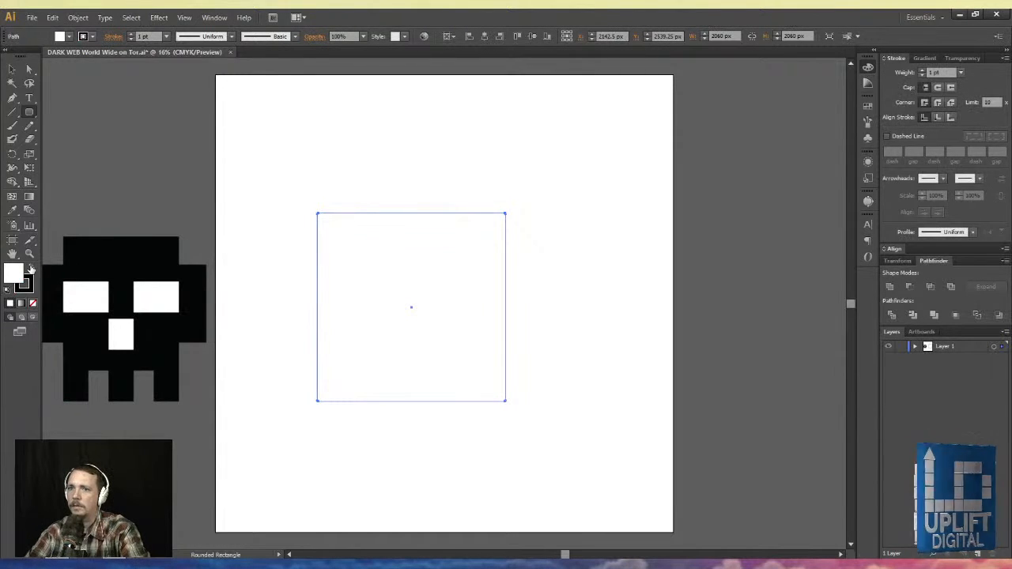
pyautogui.click(31, 269)
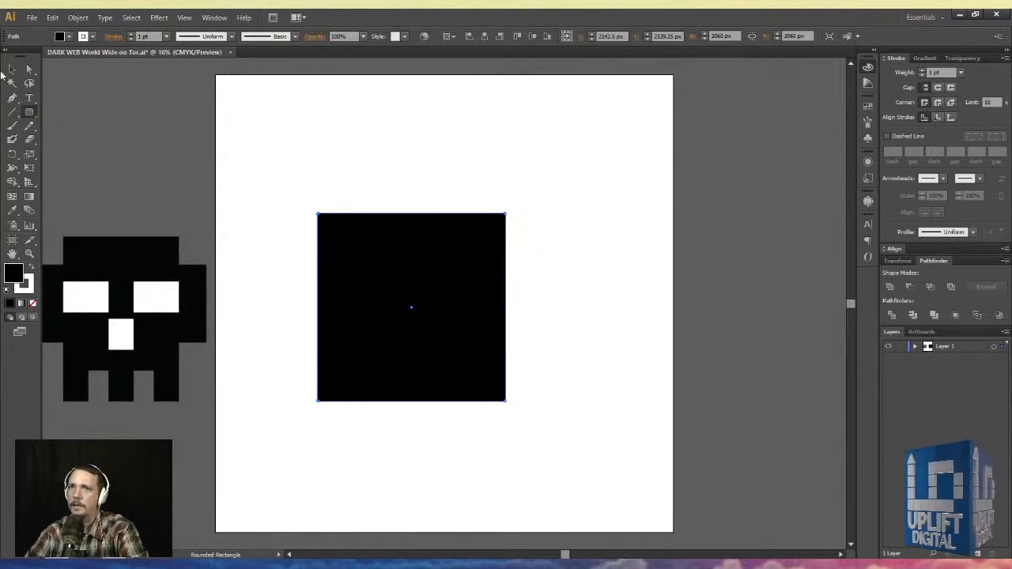
pyautogui.click(11, 69)
pyautogui.press('Delete')
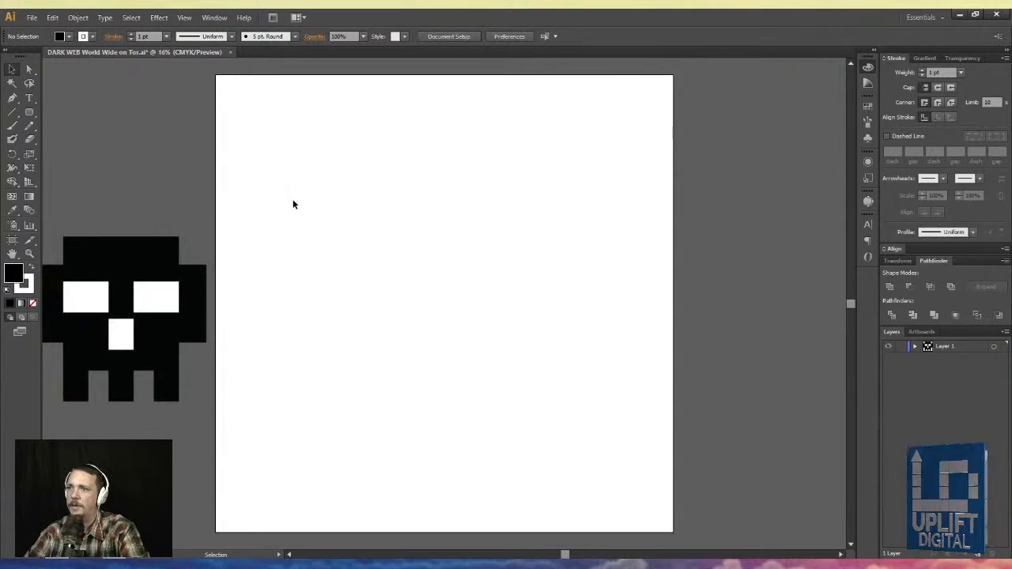
# - Try drawing another black rounded rectangle about 2060 px square and undo the attempts
pyautogui.click(30, 112)
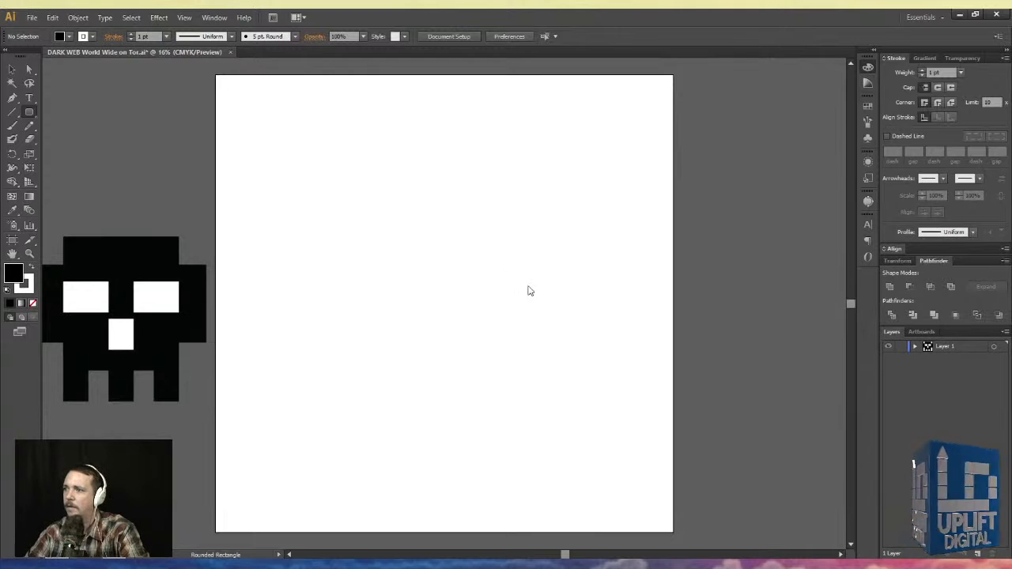
pyautogui.click(424, 277)
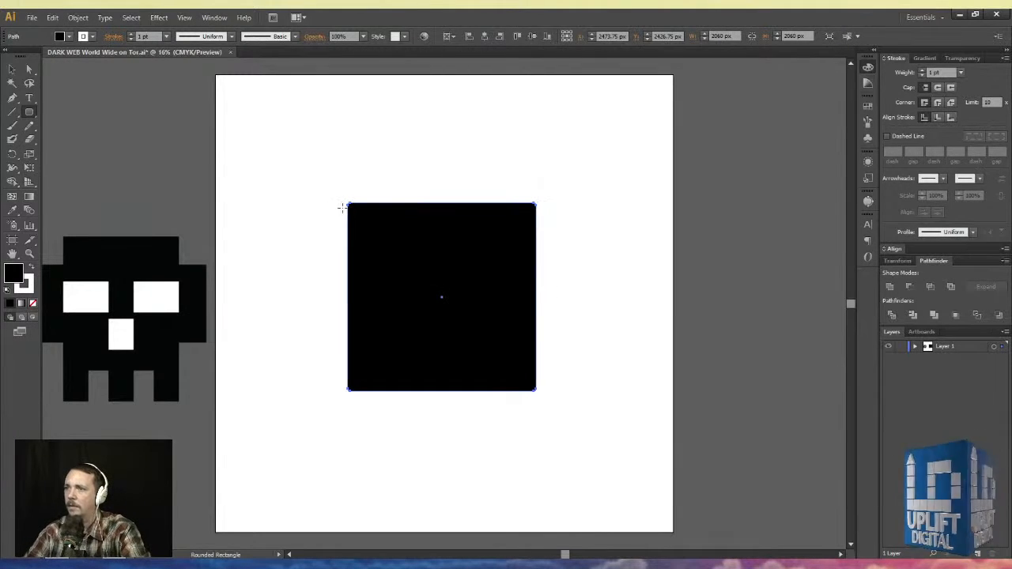
pyautogui.moveTo(348, 206); pyautogui.dragTo(347, 230)
pyautogui.hotkey('ctrl', 'z')
pyautogui.hotkey('ctrl', 'z')
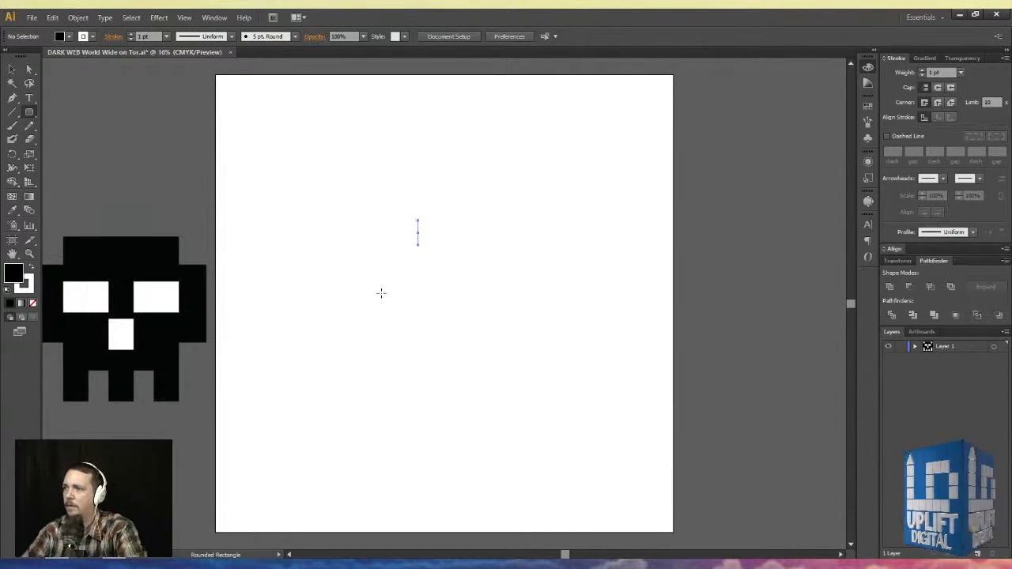
pyautogui.hotkey('ctrl', 'z')
pyautogui.hotkey('ctrl', 'z')
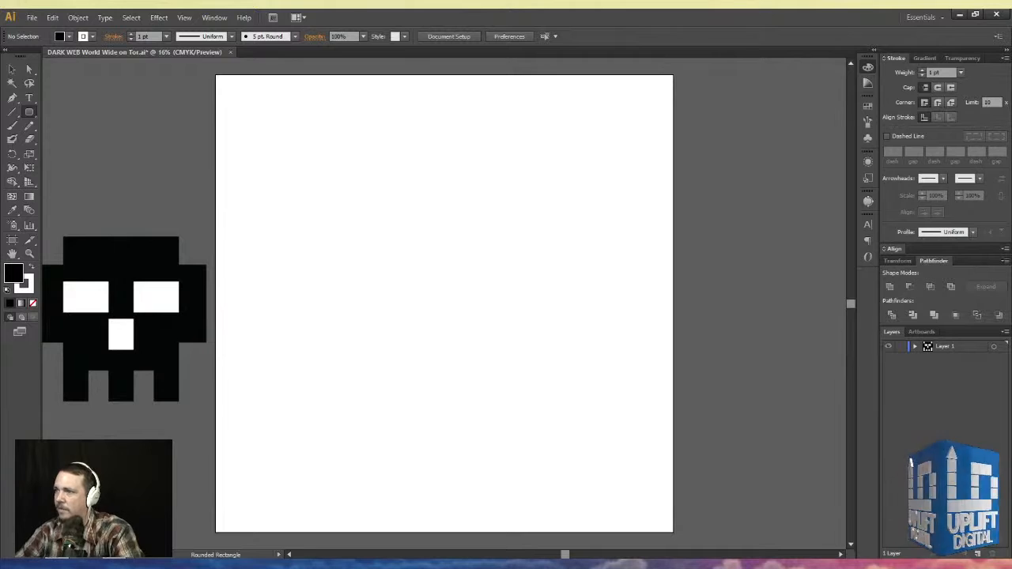
# - Draw a black rounded square about 501 px wide near the artboard's middle and enlarge it from its centre to about 1567 px
pyautogui.moveTo(393, 269); pyautogui.dragTo(439, 315)
pyautogui.click(12, 70)
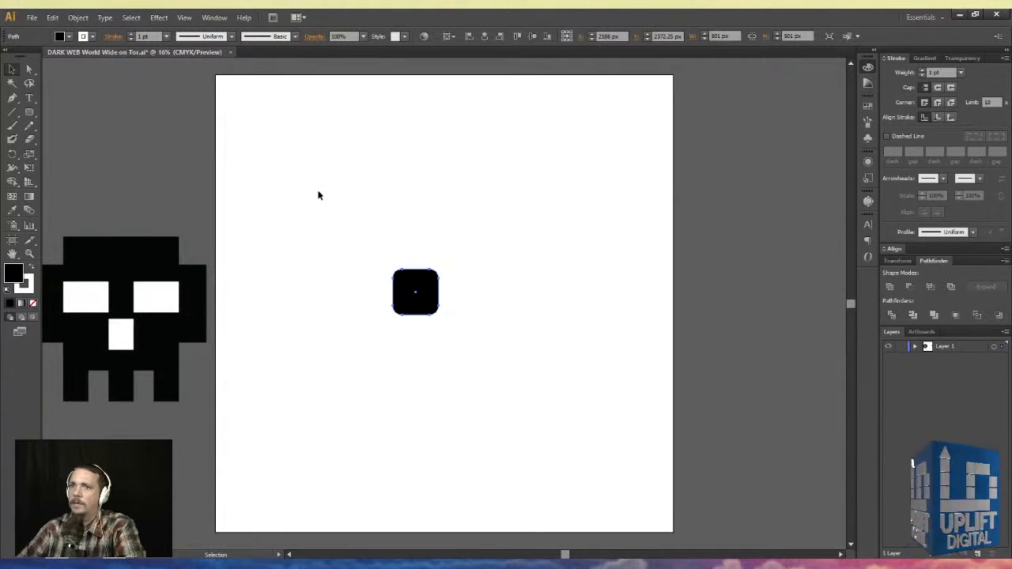
pyautogui.click(123, 270)
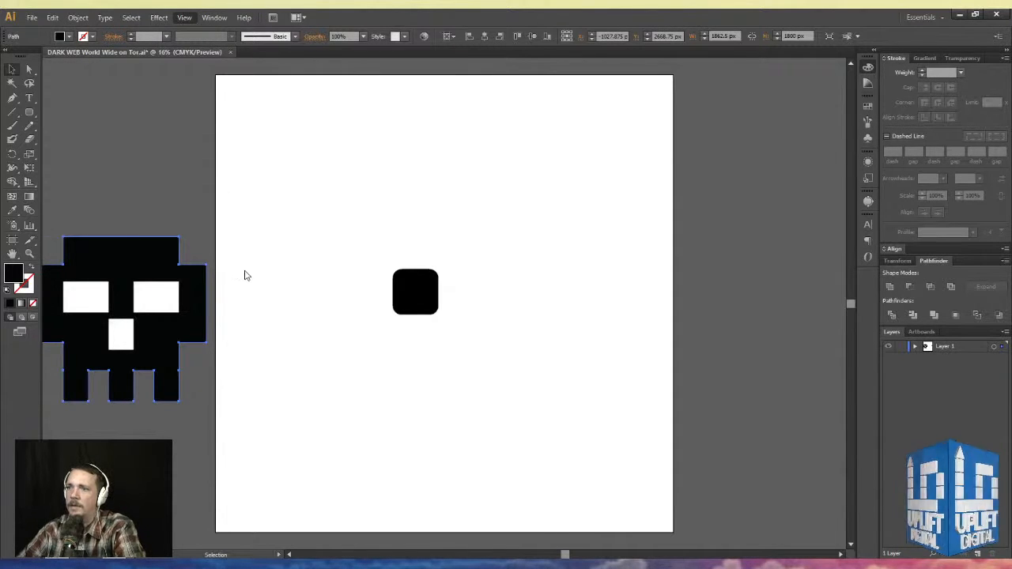
pyautogui.click(399, 285)
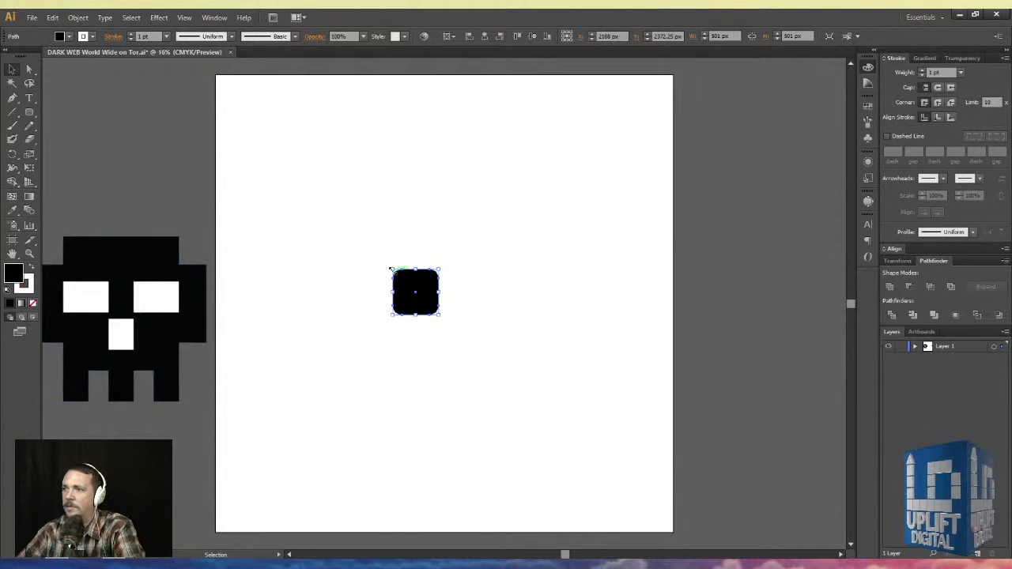
pyautogui.moveTo(390, 270); pyautogui.dragTo(343, 220)
pyautogui.click(309, 186)
pyautogui.click(379, 283)
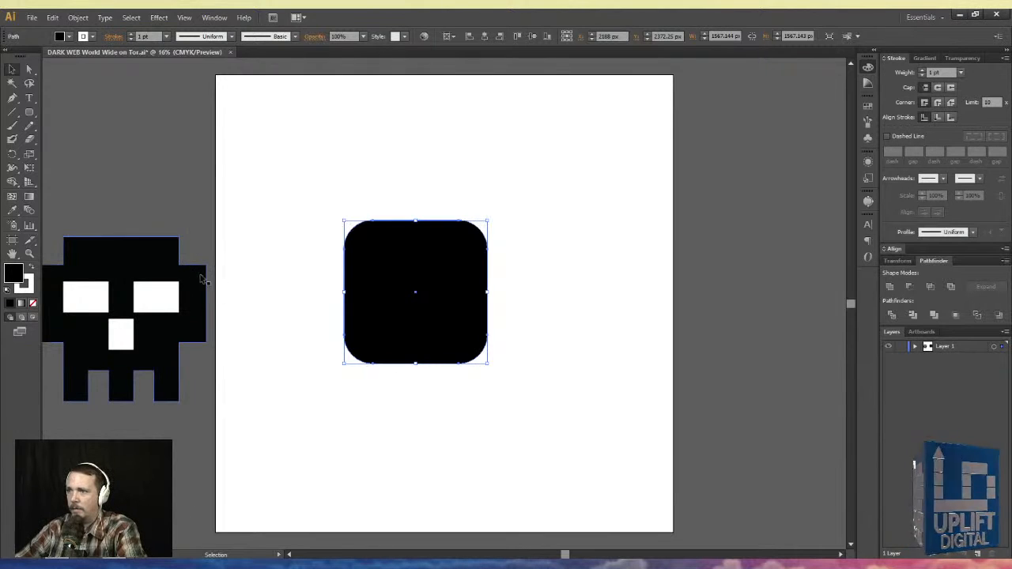
# - Move the whole skull right to X -202.875 px, try uniting its face group with the body, and undo the union
pyautogui.click(153, 301)
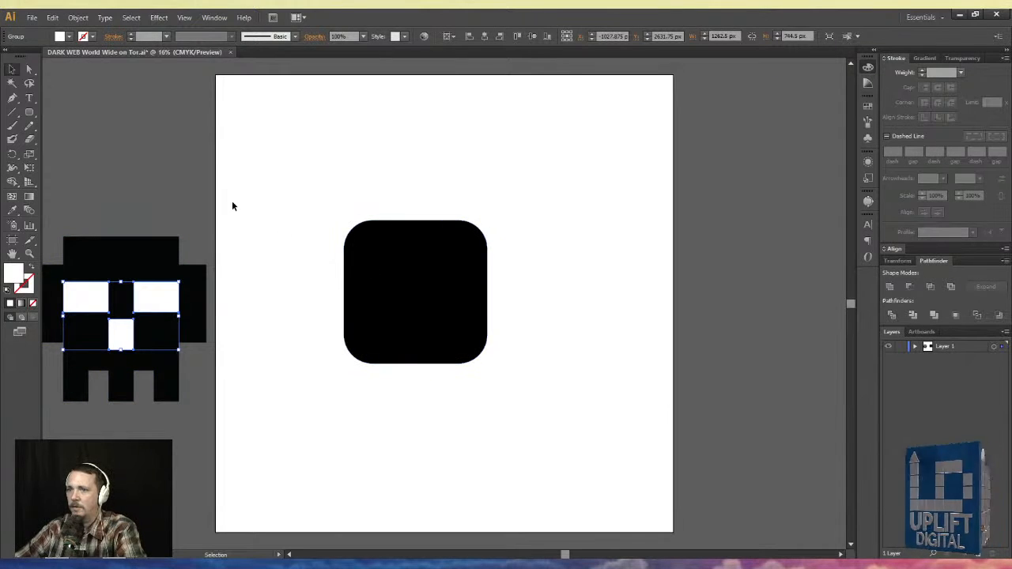
pyautogui.keyDown('shift'); pyautogui.click(138, 265); pyautogui.keyUp('shift')
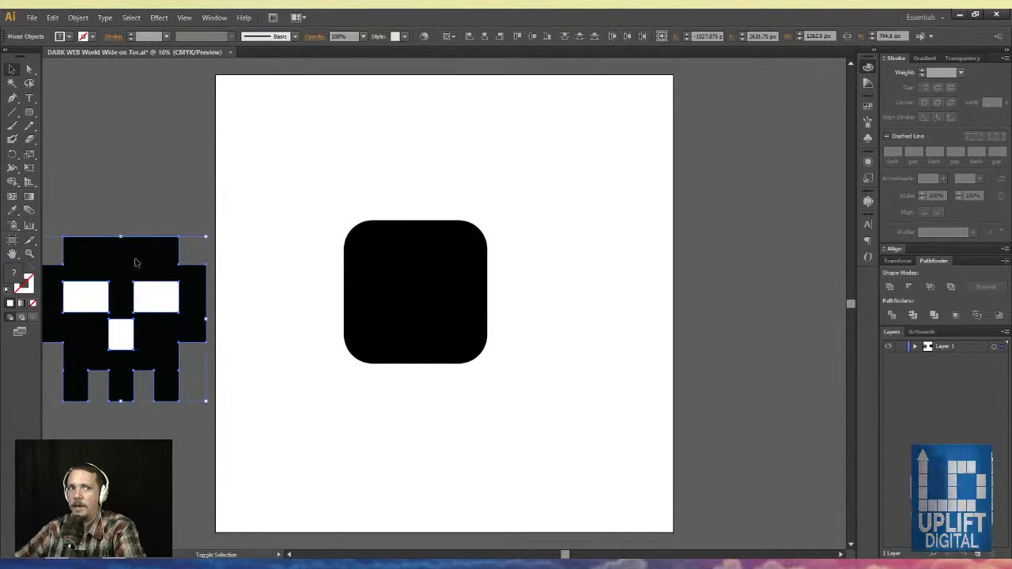
pyautogui.moveTo(135, 263); pyautogui.dragTo(209, 262)
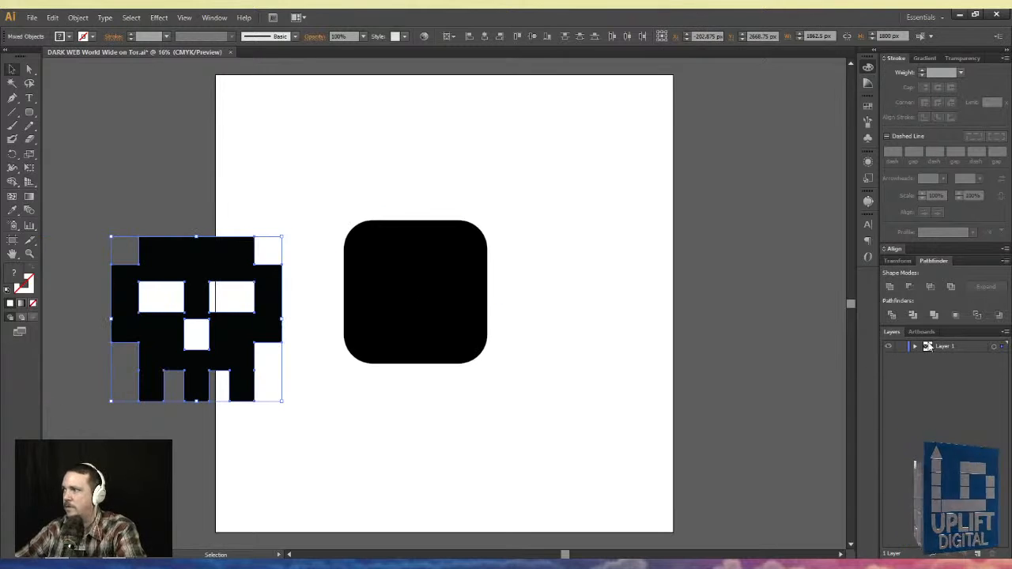
pyautogui.click(888, 286)
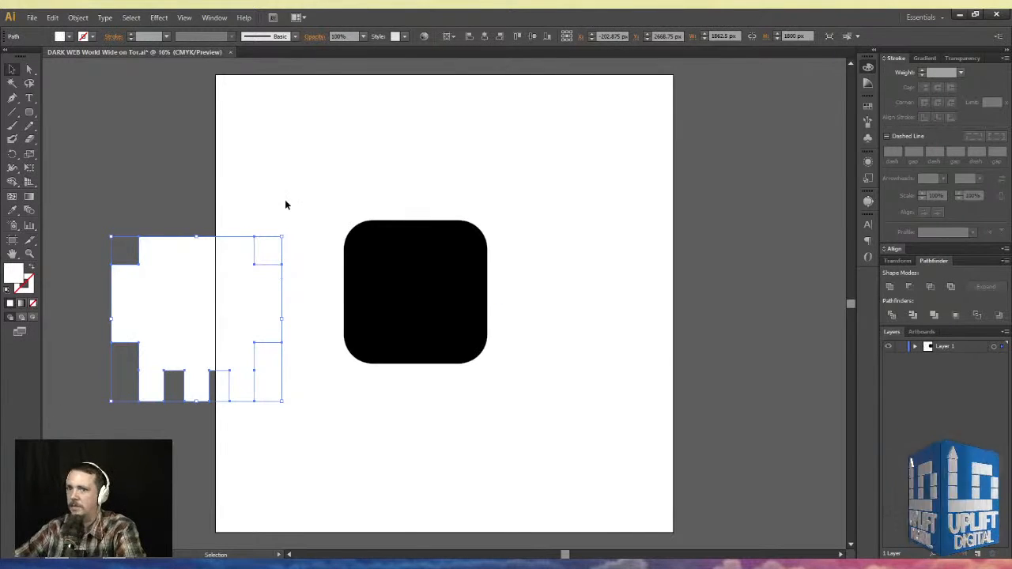
pyautogui.hotkey('ctrl', 'z')
# - Move the eyes-and-nose group and black body together to the right of the rounded square, at X 4134.625 px and Y 2006.25 px
pyautogui.click(239, 307)
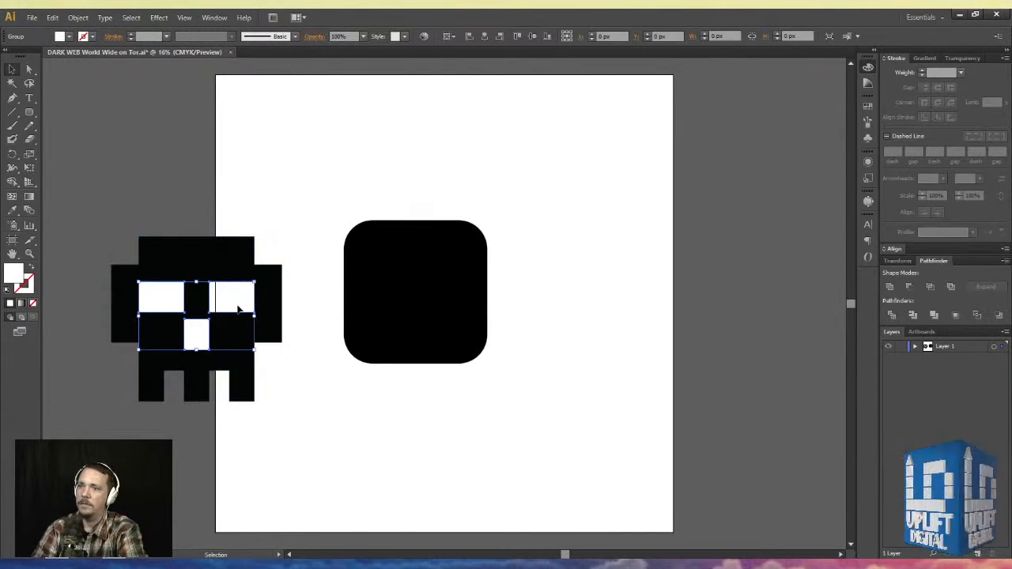
pyautogui.moveTo(239, 307); pyautogui.dragTo(223, 203)
pyautogui.hotkey('ctrl', 'z')
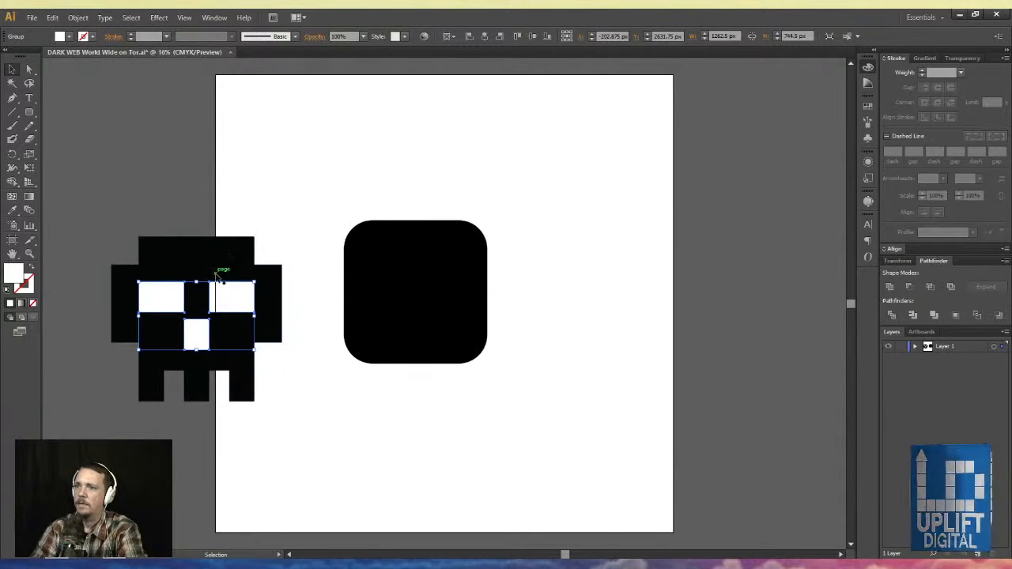
pyautogui.keyDown('shift'); pyautogui.click(181, 256); pyautogui.keyUp('shift')
pyautogui.moveTo(181, 256); pyautogui.dragTo(579, 198)
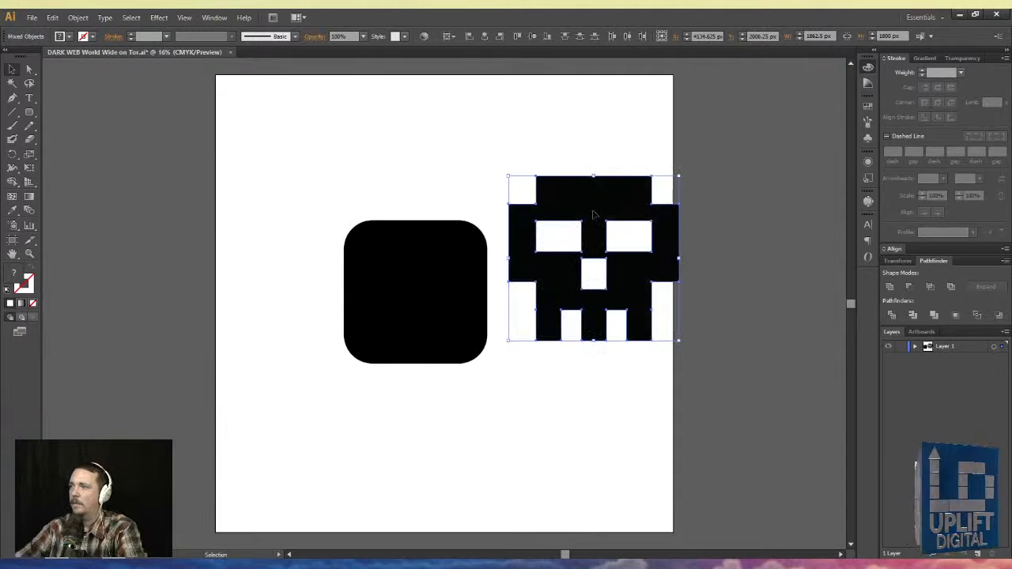
pyautogui.click(745, 241)
# - Try cutting the eyes-and-nose group and pasting it at the artboard's centre, and undo the change
pyautogui.click(623, 236)
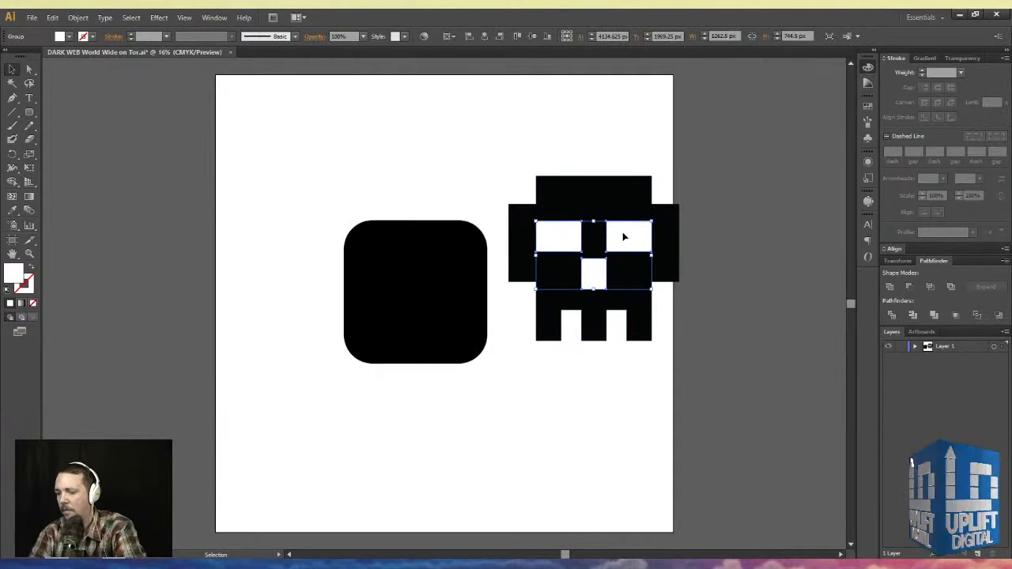
pyautogui.press('Delete')
pyautogui.press('a')
pyautogui.hotkey('ctrl', 'z')
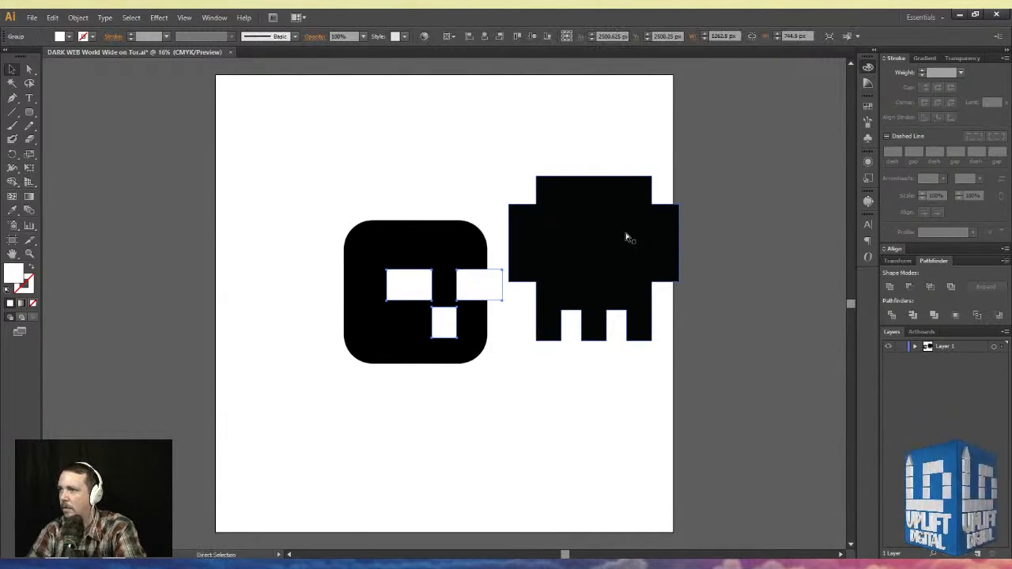
pyautogui.hotkey('ctrl', 'shift', 'z')
pyautogui.hotkey('ctrl', 'z')
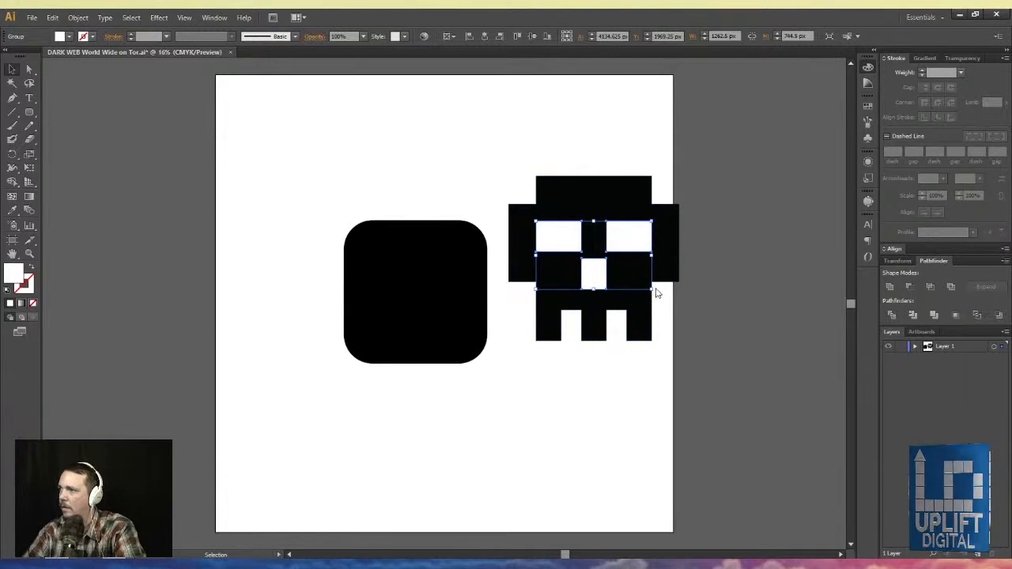
# - Combine the two white eyes and the nose into one group with Unite
pyautogui.click(662, 294)
pyautogui.click(618, 236)
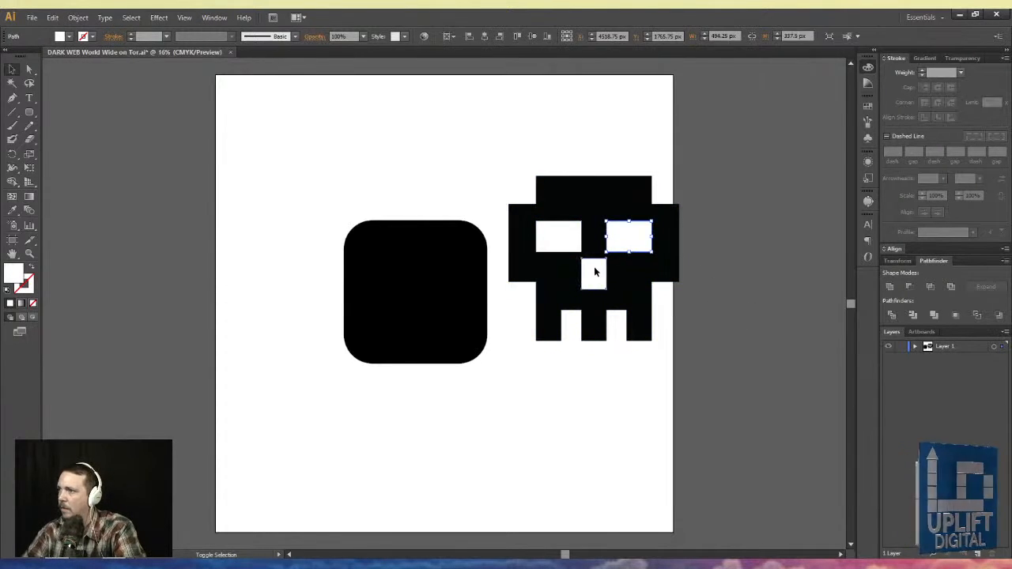
pyautogui.keyDown('shift'); pyautogui.click(594, 269); pyautogui.keyUp('shift')
pyautogui.keyDown('shift'); pyautogui.click(568, 235); pyautogui.keyUp('shift')
pyautogui.click(890, 288)
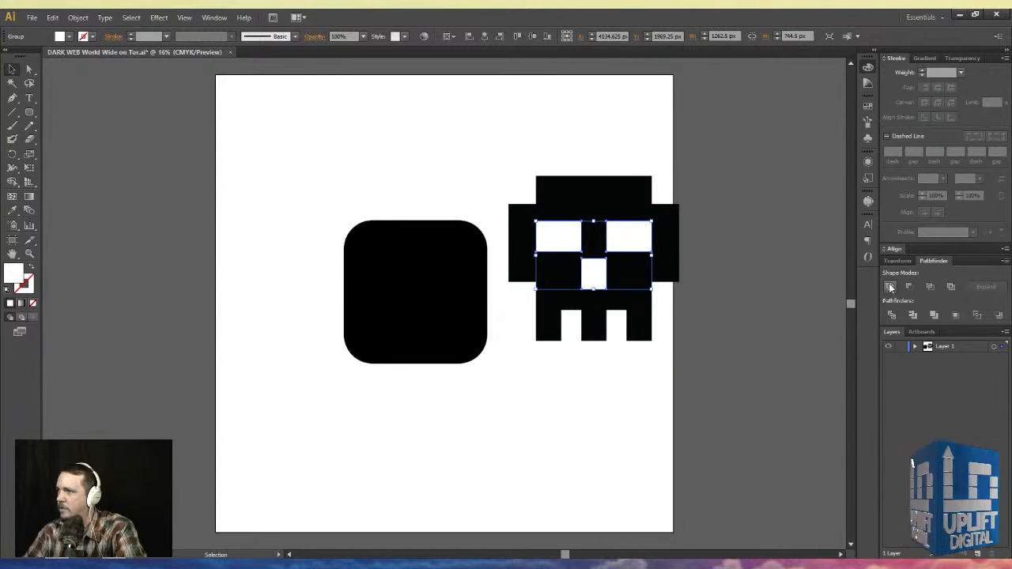
# - Try uniting the white eyes-and-nose group with the black skull body, and undo the union
pyautogui.click(707, 235)
pyautogui.click(634, 243)
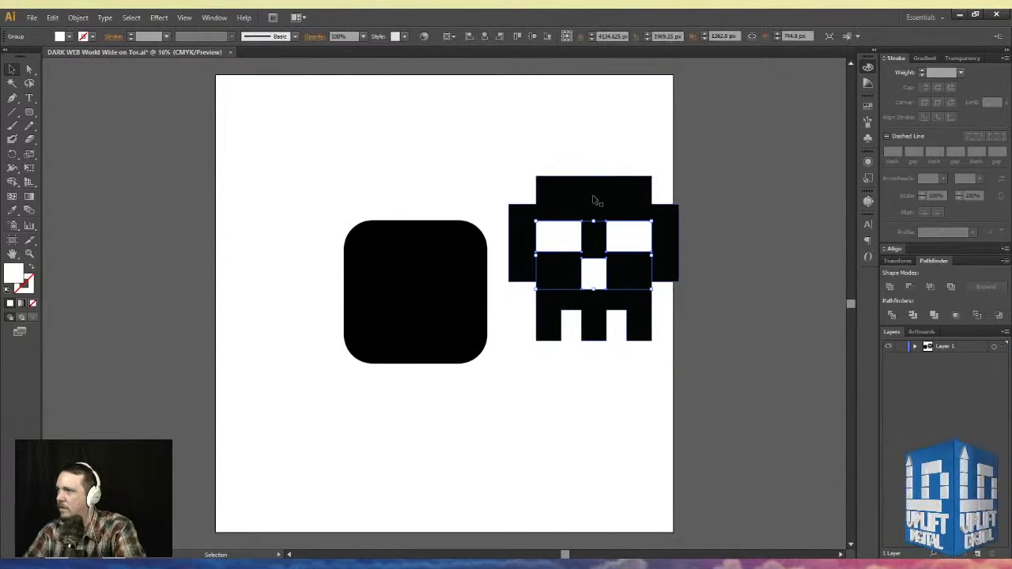
pyautogui.keyDown('shift'); pyautogui.click(589, 192); pyautogui.keyUp('shift')
pyautogui.click(886, 286)
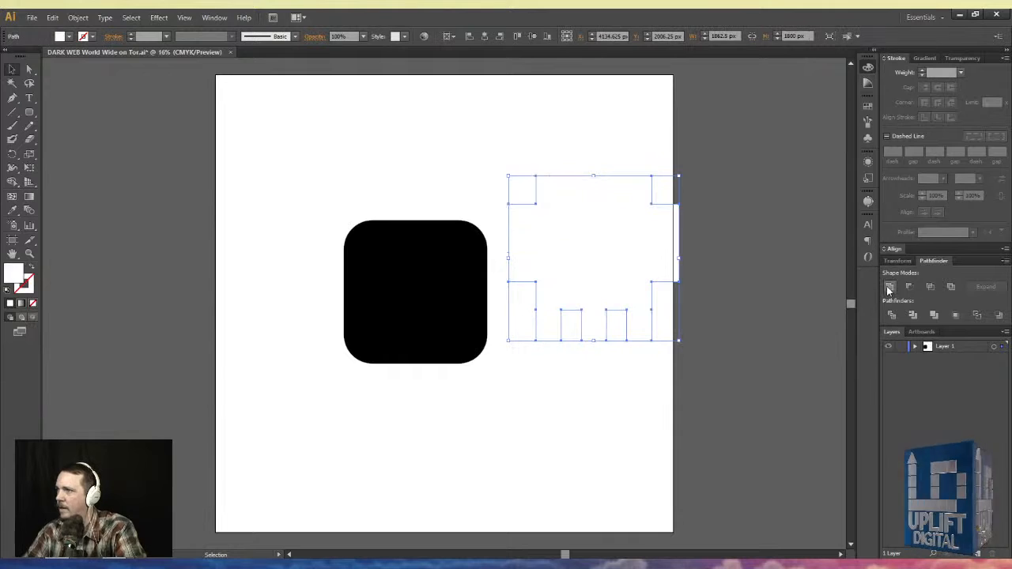
pyautogui.hotkey('ctrl', 'z')
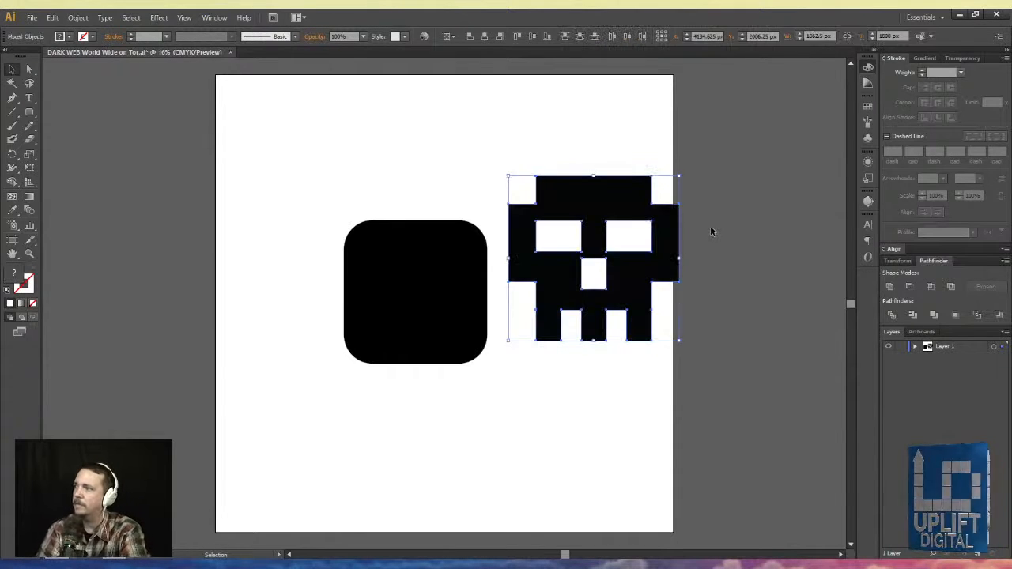
# - Cut the eyes-and-nose group out of the black skull body with Minus Front
pyautogui.click(710, 225)
pyautogui.click(620, 236)
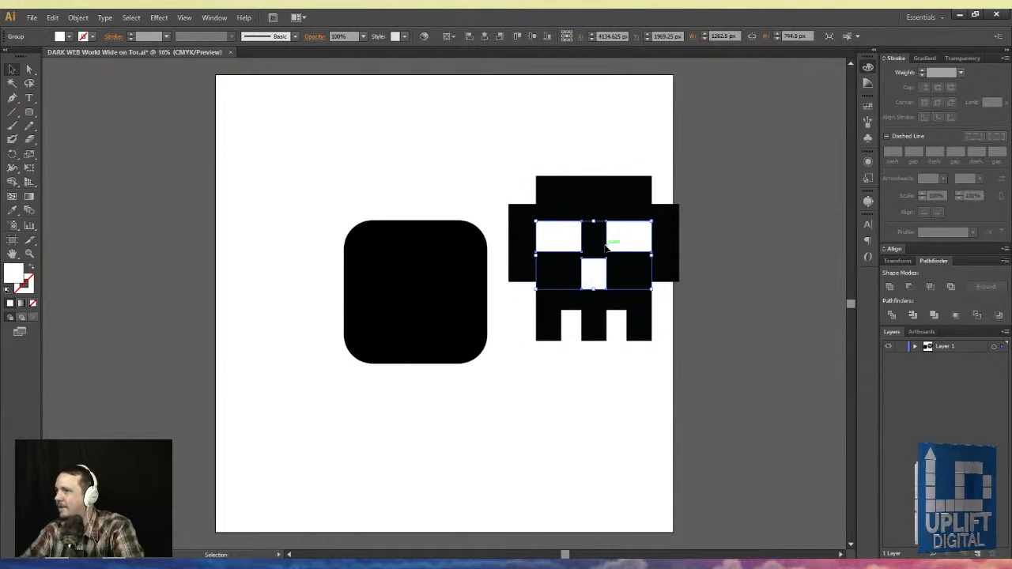
pyautogui.keyDown('shift'); pyautogui.click(631, 196); pyautogui.keyUp('shift')
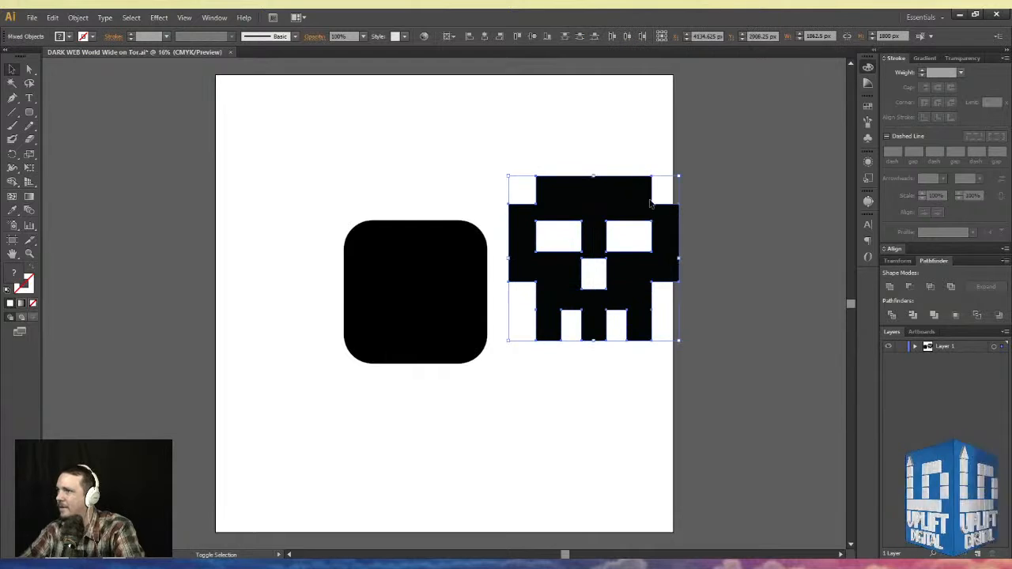
pyautogui.click(909, 288)
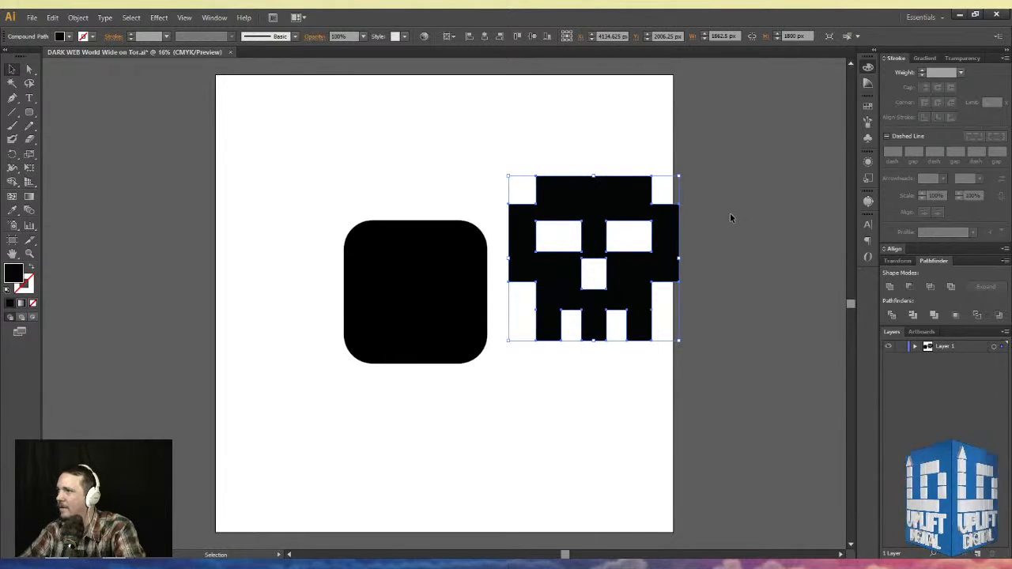
pyautogui.click(631, 241)
pyautogui.click(605, 211)
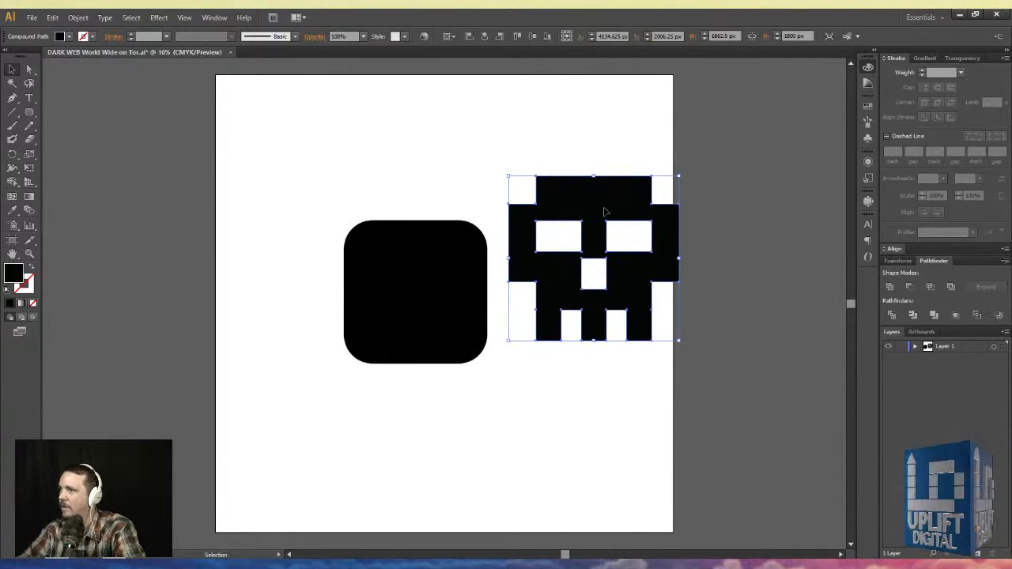
# - Give the skull a white fill with no stroke, and centre it and the black rounded square on the artboard
pyautogui.click(8, 289)
pyautogui.click(32, 303)
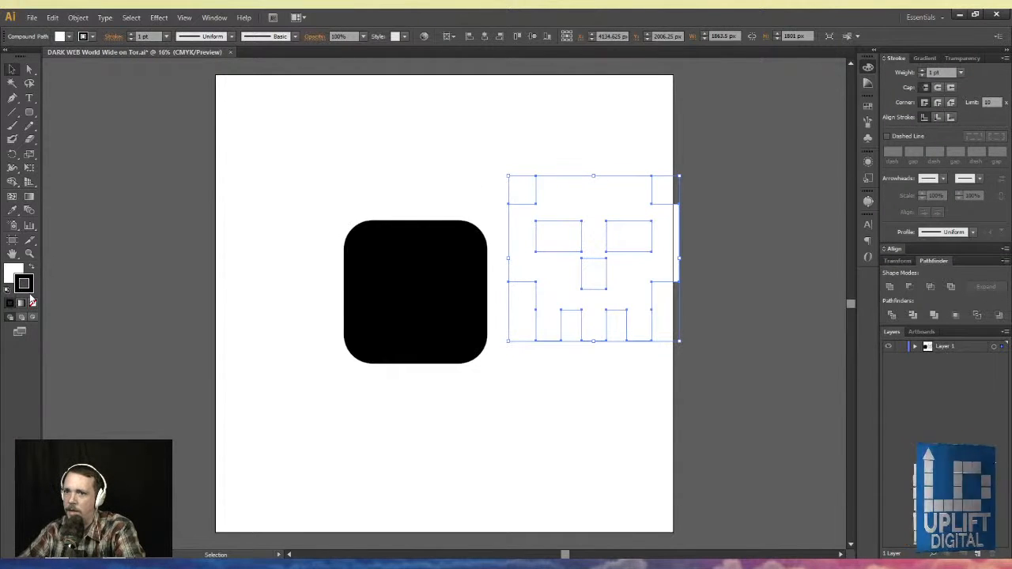
pyautogui.moveTo(315, 177); pyautogui.dragTo(545, 281)
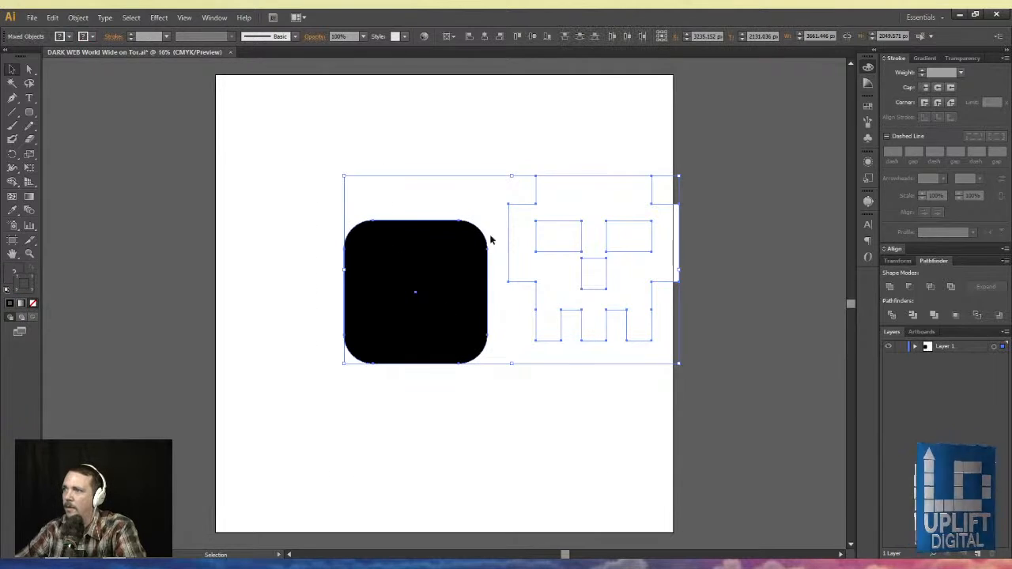
pyautogui.click(531, 36)
pyautogui.click(484, 36)
# - Scale the skull proportionally from its centre so it fits inside the black rounded square with a narrow black margin
pyautogui.click(411, 213)
pyautogui.click(412, 229)
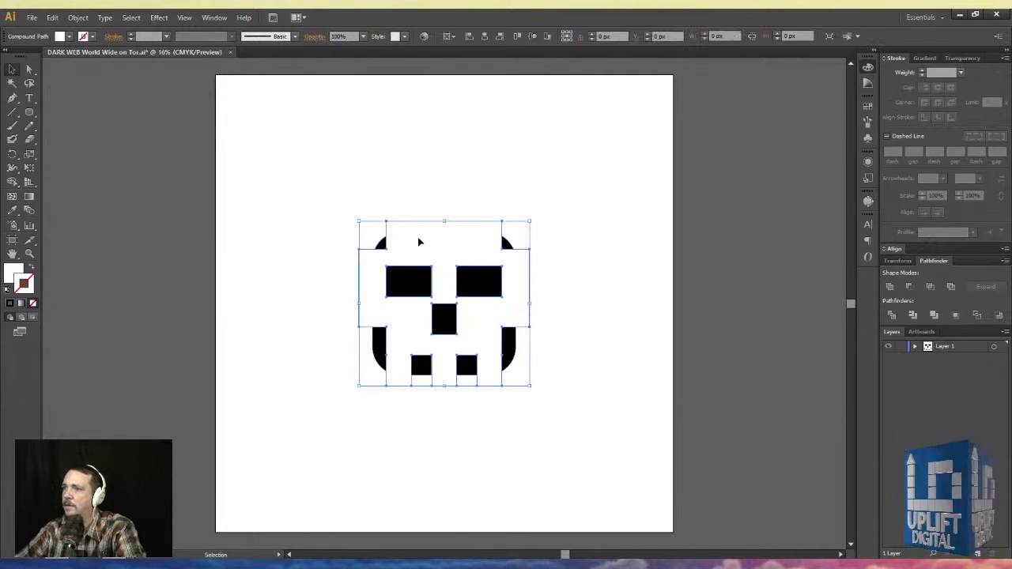
pyautogui.moveTo(362, 222); pyautogui.dragTo(402, 263)
pyautogui.click(351, 173)
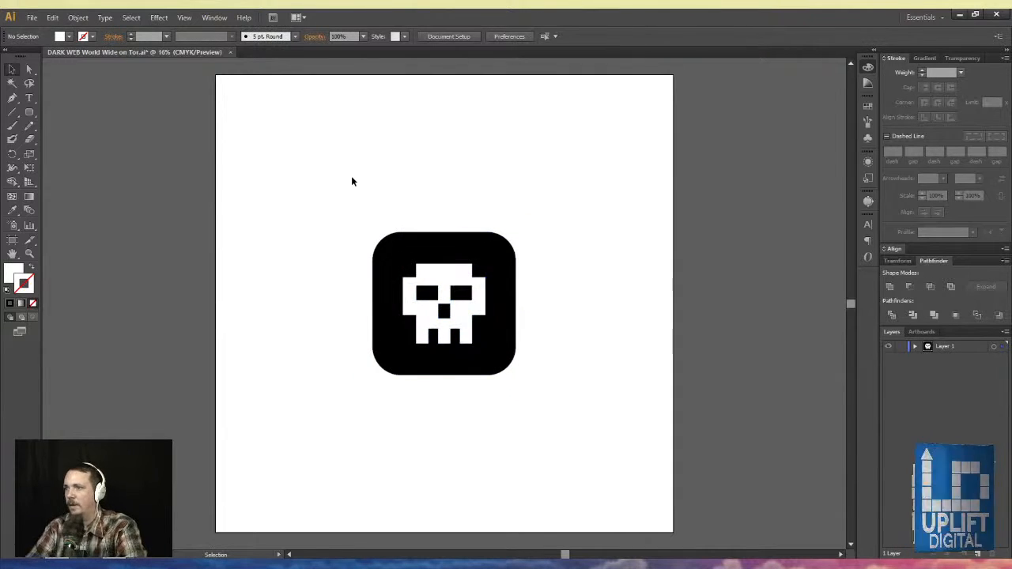
pyautogui.click(419, 267)
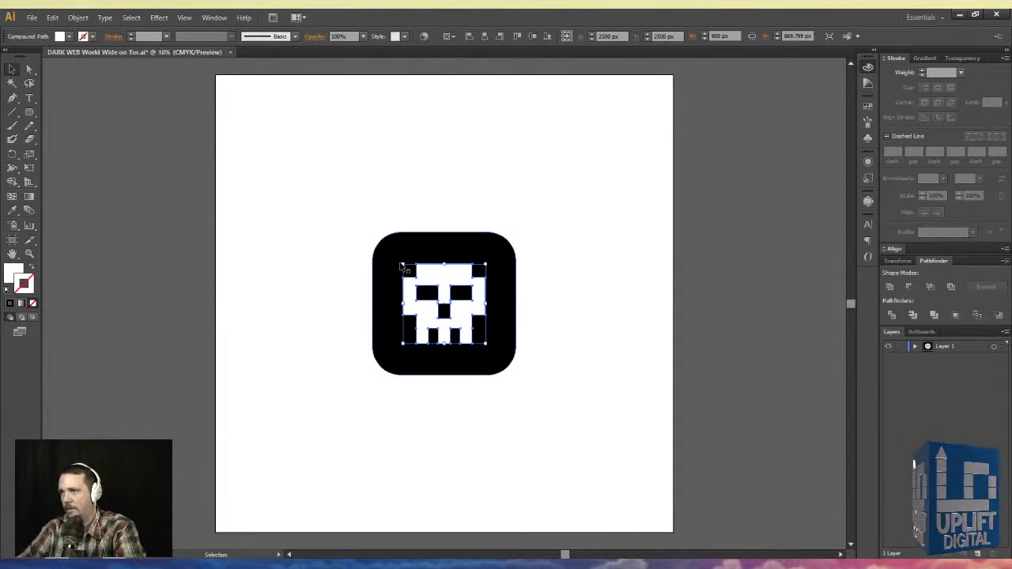
pyautogui.moveTo(401, 262); pyautogui.dragTo(387, 244)
pyautogui.click(365, 198)
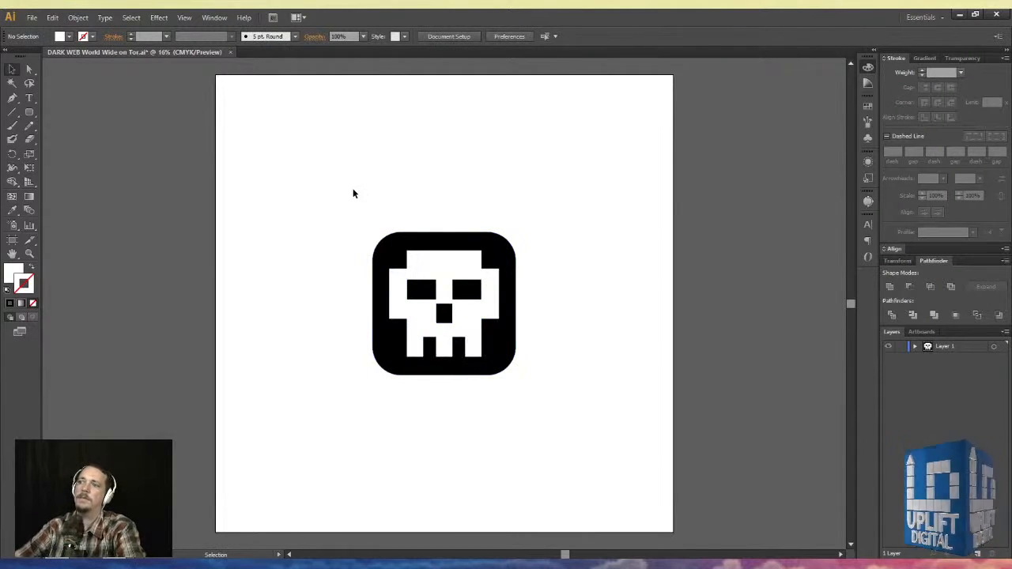
pyautogui.moveTo(314, 178); pyautogui.dragTo(541, 381)
pyautogui.click(301, 268)
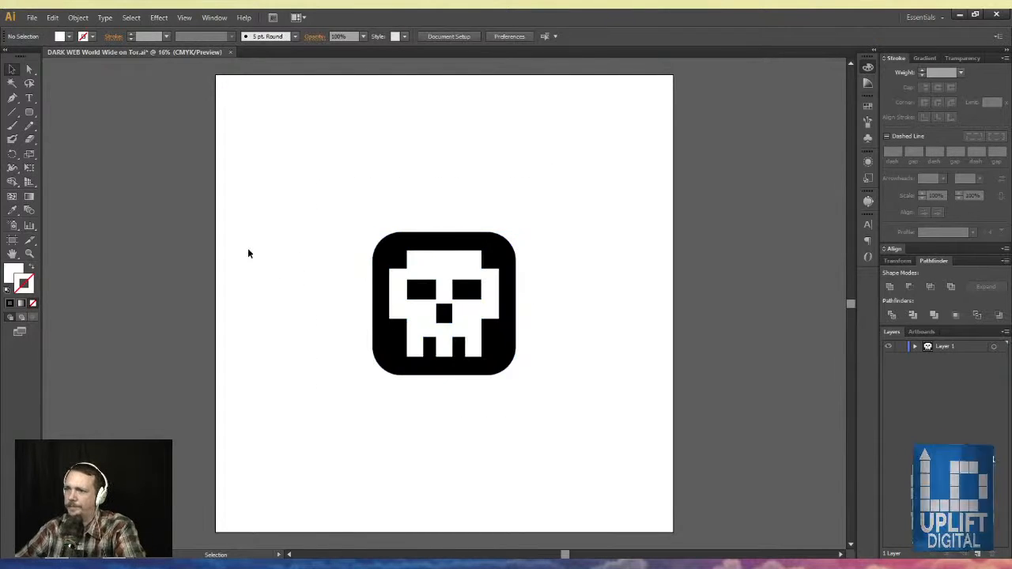
# - Draw a white circle about 156 px in diameter in the rounded square's upper-left corner
pyautogui.click(29, 112)
pyautogui.press('l')
pyautogui.moveTo(279, 222); pyautogui.dragTo(388, 253)
pyautogui.click(12, 70)
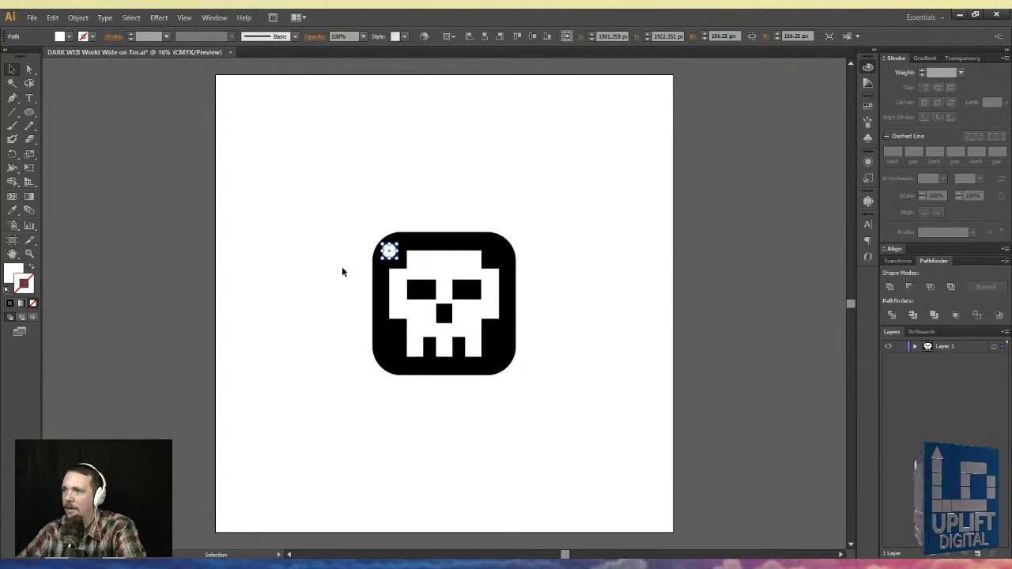
# - Nudge the white circle down and right until its centre is at about X 1925.26 px and Y 1947.35 px
pyautogui.press('Down')
pyautogui.press('Down')
pyautogui.press('Down')
pyautogui.press('Down')
pyautogui.press('Down')
pyautogui.press('Down')
pyautogui.press('Down')
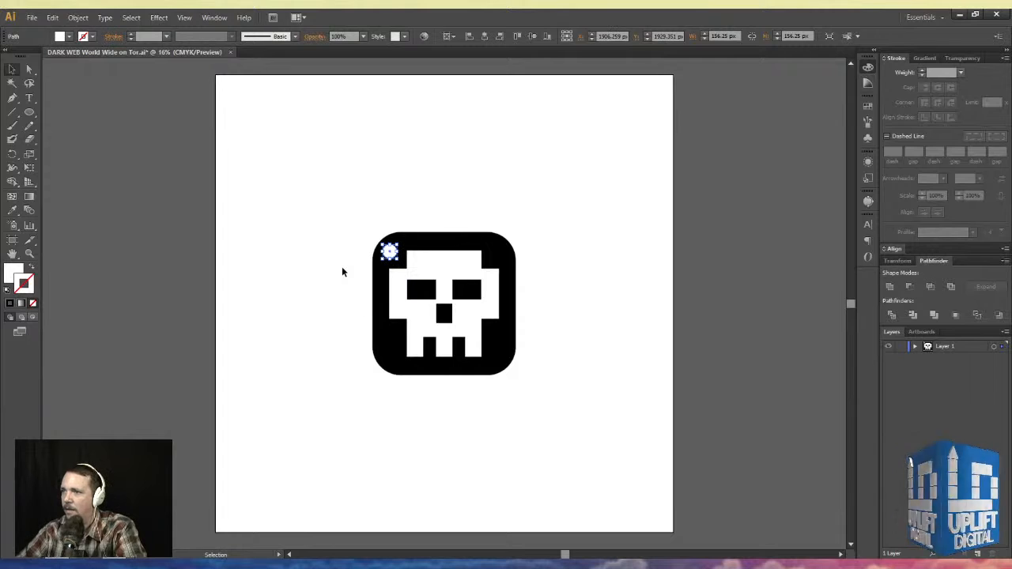
pyautogui.press('Right')
pyautogui.press('Right')
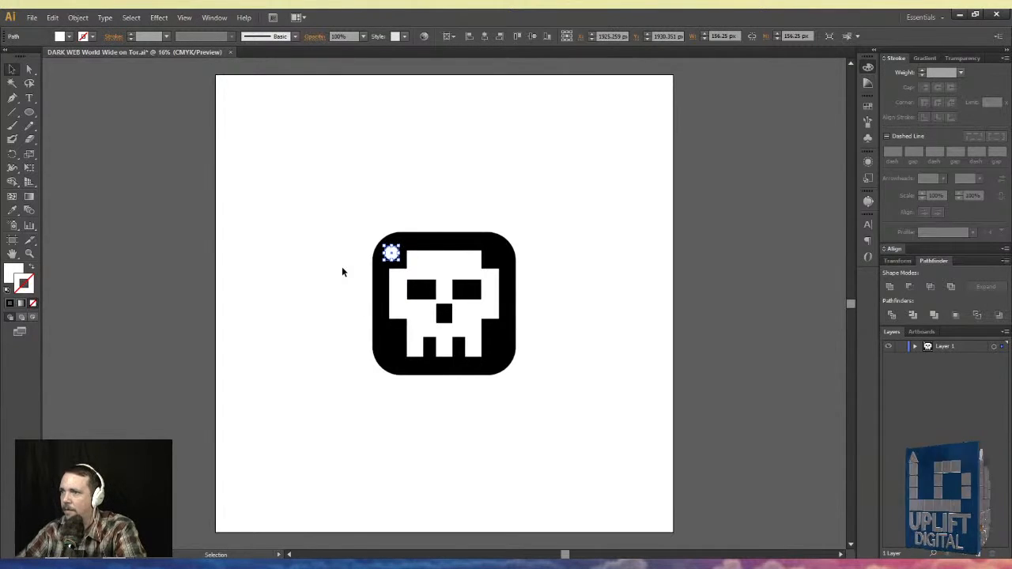
pyautogui.click(304, 278)
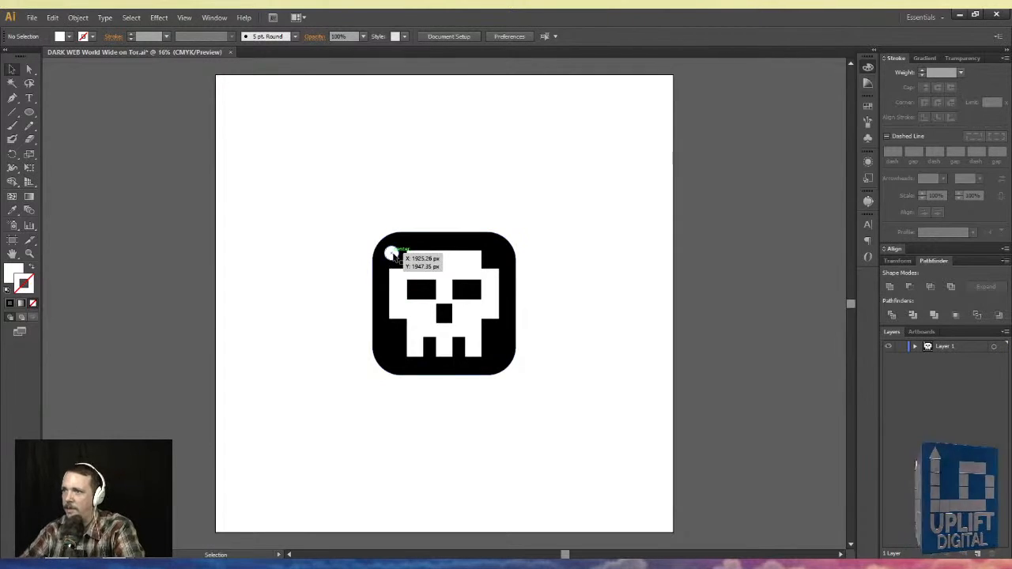
# - Copy the white circle to the rounded square's lower-right corner and centre the pair of circles on the artboard
pyautogui.moveTo(391, 253); pyautogui.dragTo(499, 360)
pyautogui.keyDown('shift'); pyautogui.click(391, 252); pyautogui.keyUp('shift')
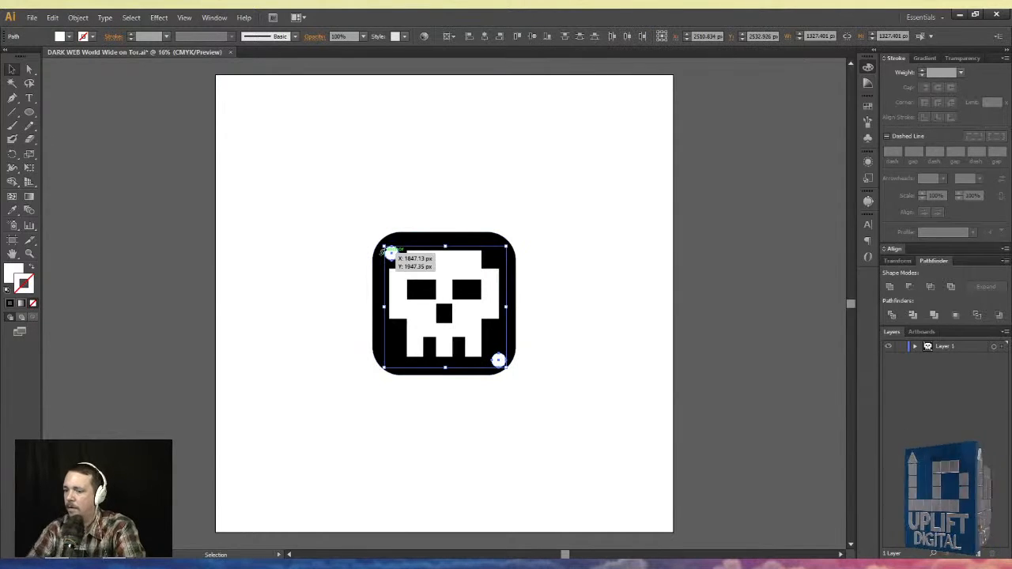
pyautogui.hotkey('ctrl', 'g')
pyautogui.click(486, 37)
pyautogui.click(532, 36)
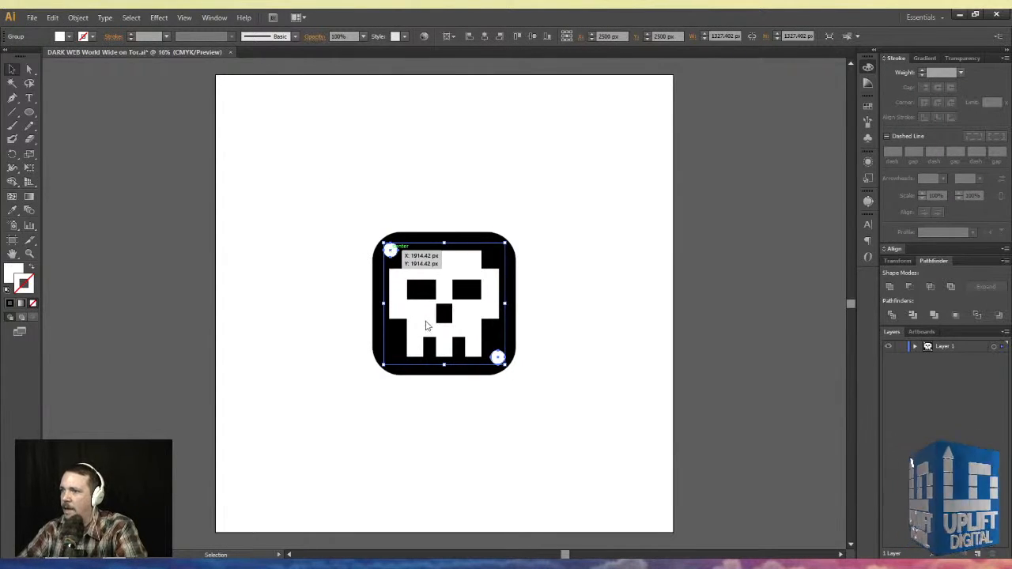
pyautogui.hotkey('ctrl', 'shift', 'g')
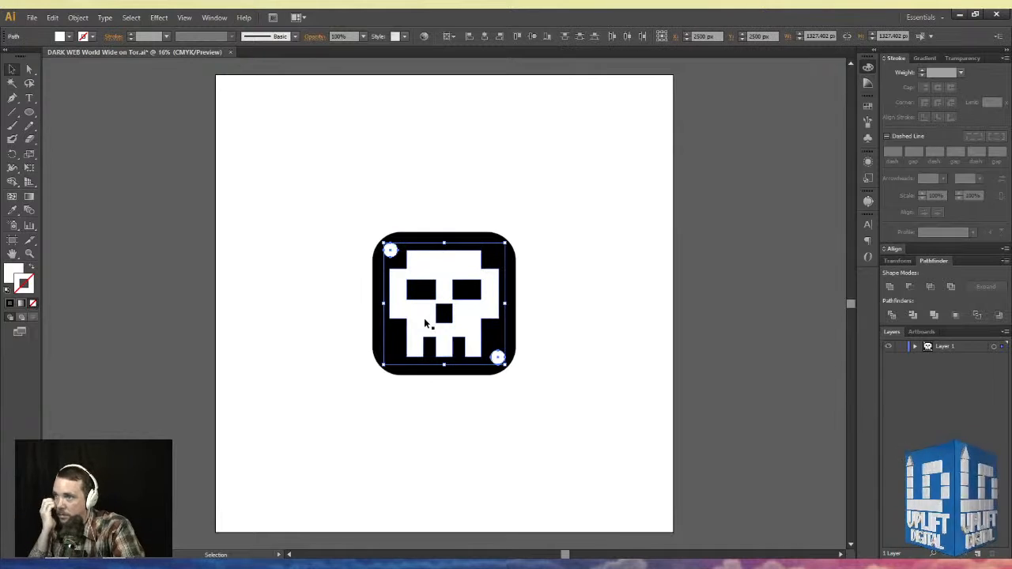
pyautogui.click(328, 259)
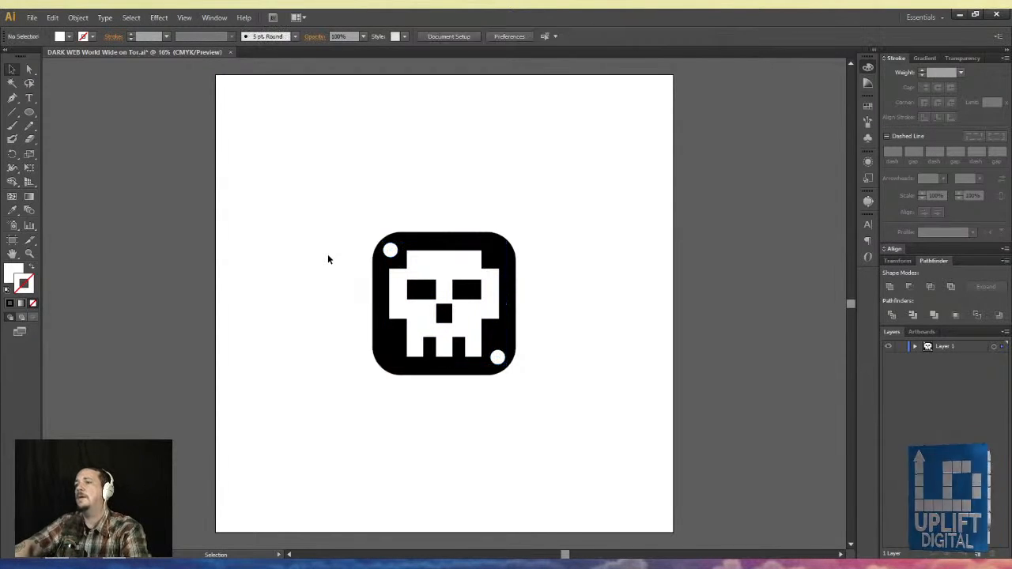
# - Combine the two white corner circles into one group
pyautogui.click(389, 254)
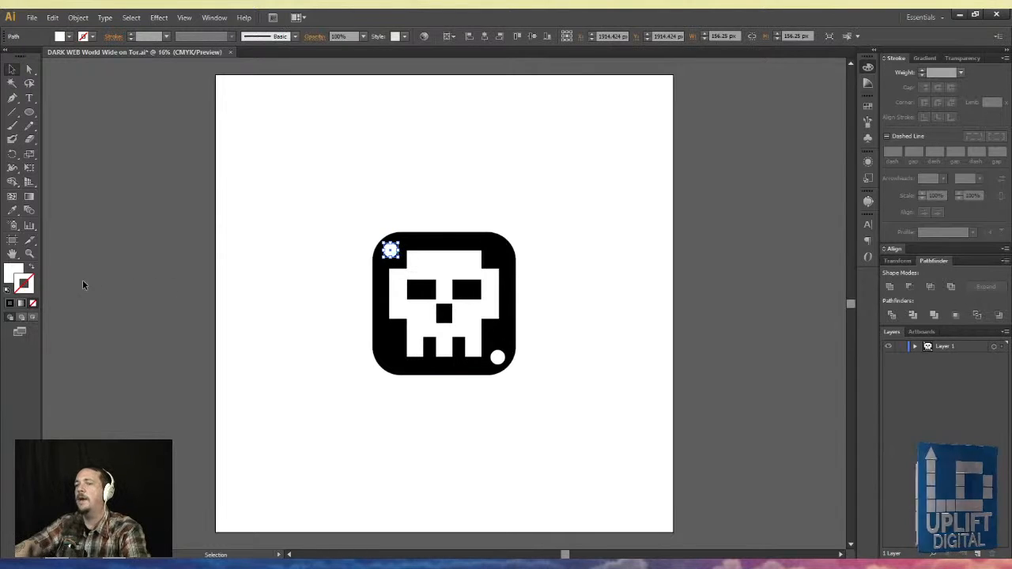
pyautogui.click(310, 255)
pyautogui.click(497, 358)
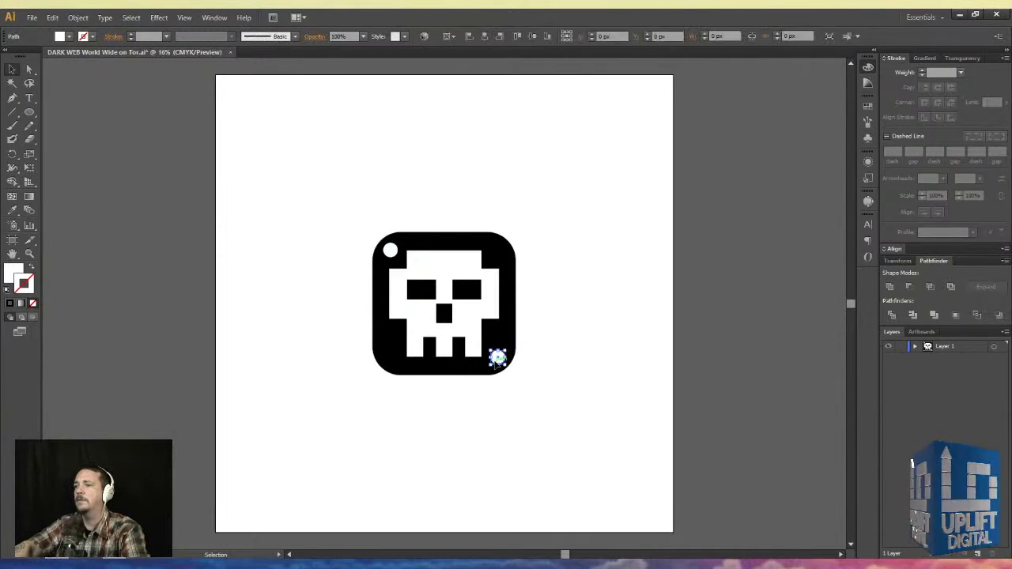
pyautogui.keyDown('shift'); pyautogui.click(389, 250); pyautogui.keyUp('shift')
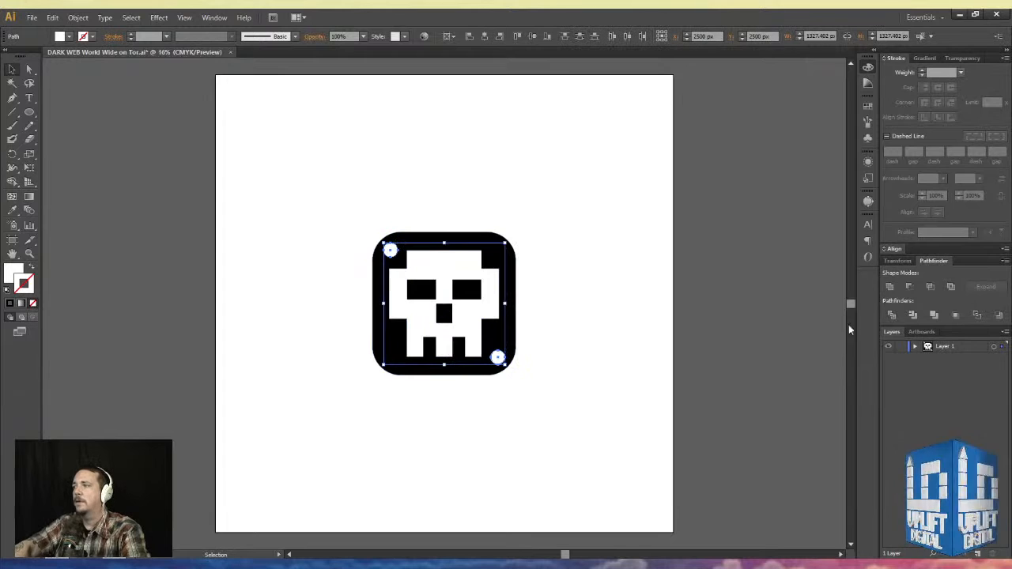
pyautogui.click(531, 173)
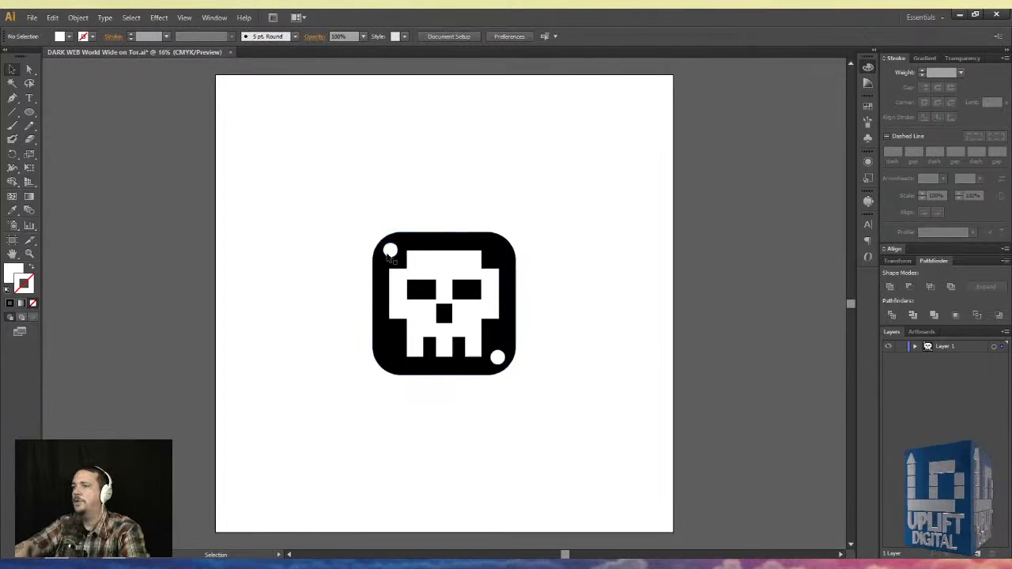
pyautogui.click(388, 254)
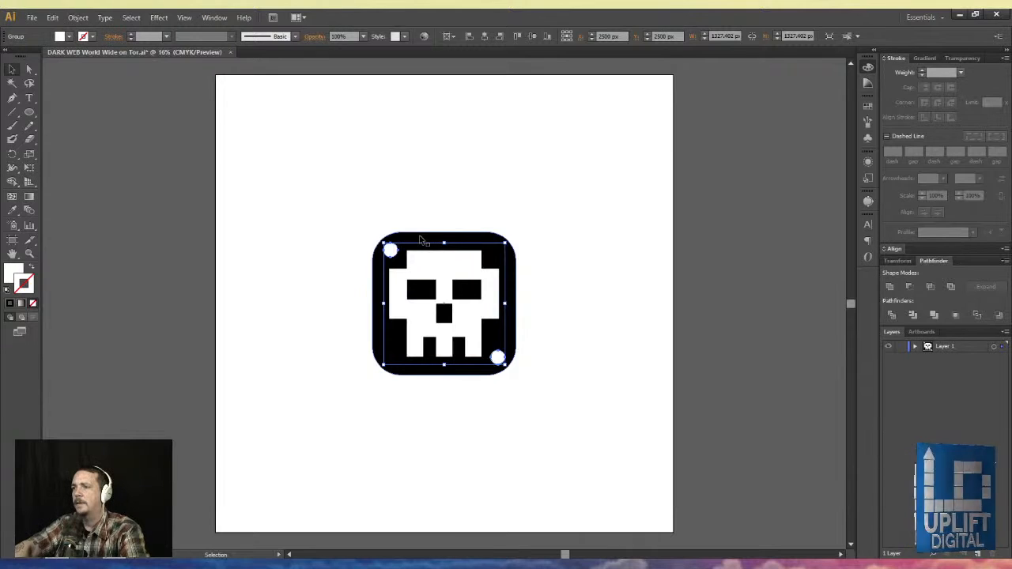
pyautogui.click(332, 185)
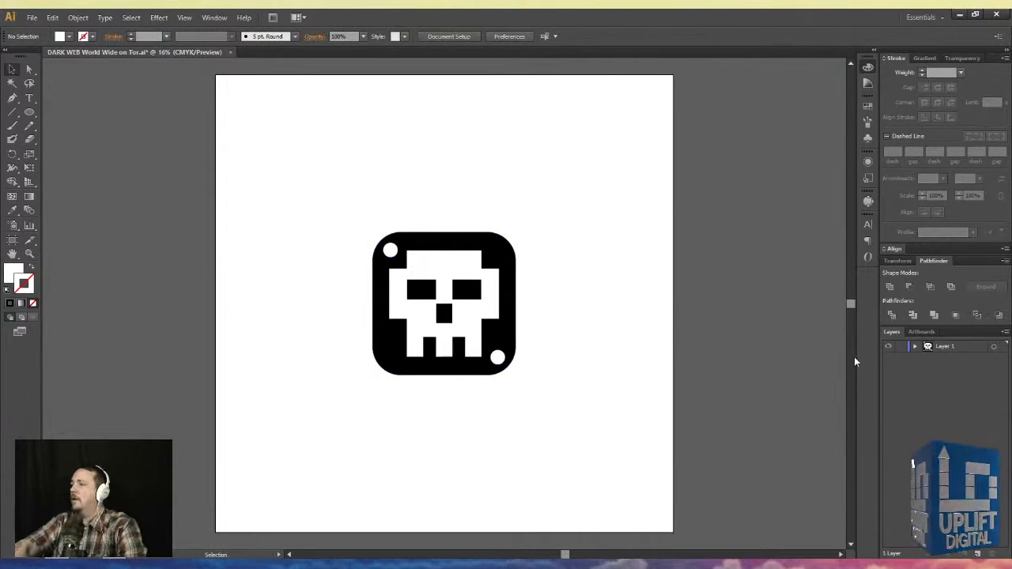
# - Create a new layer and place it beneath Layer 1
pyautogui.click(978, 553)
pyautogui.moveTo(945, 346); pyautogui.dragTo(942, 378)
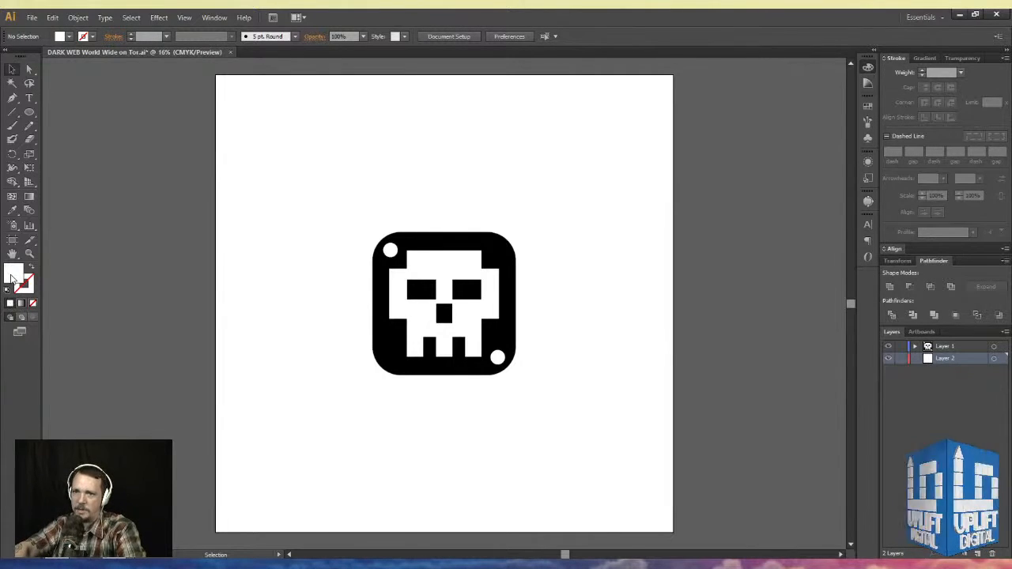
# - Add a black 5000 × 5000 px rectangle without stroke on Layer 2 and centre it on the artboard as the background
pyautogui.click(223, 184)
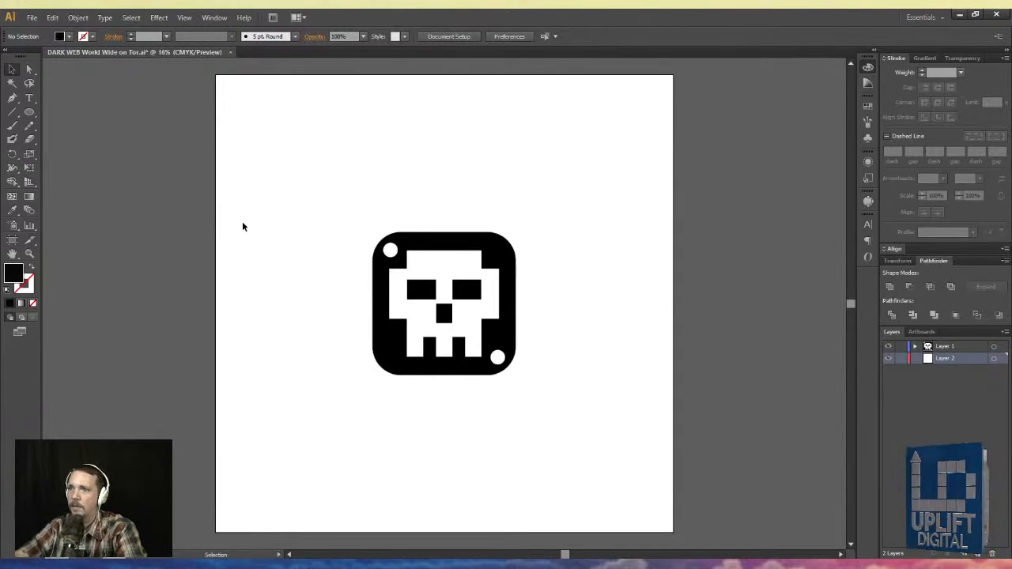
pyautogui.click(29, 112)
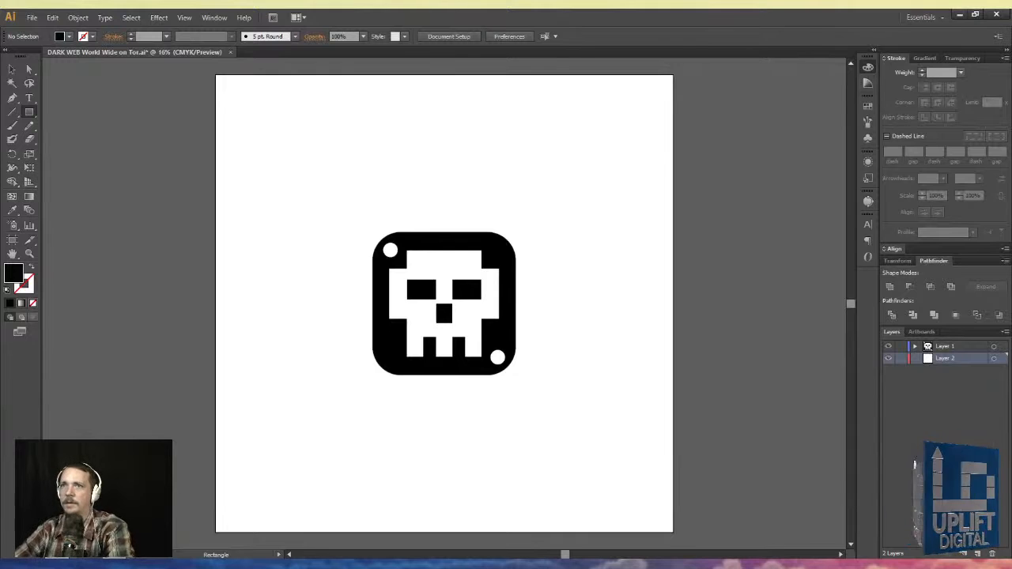
pyautogui.press('Return')
pyautogui.click(12, 69)
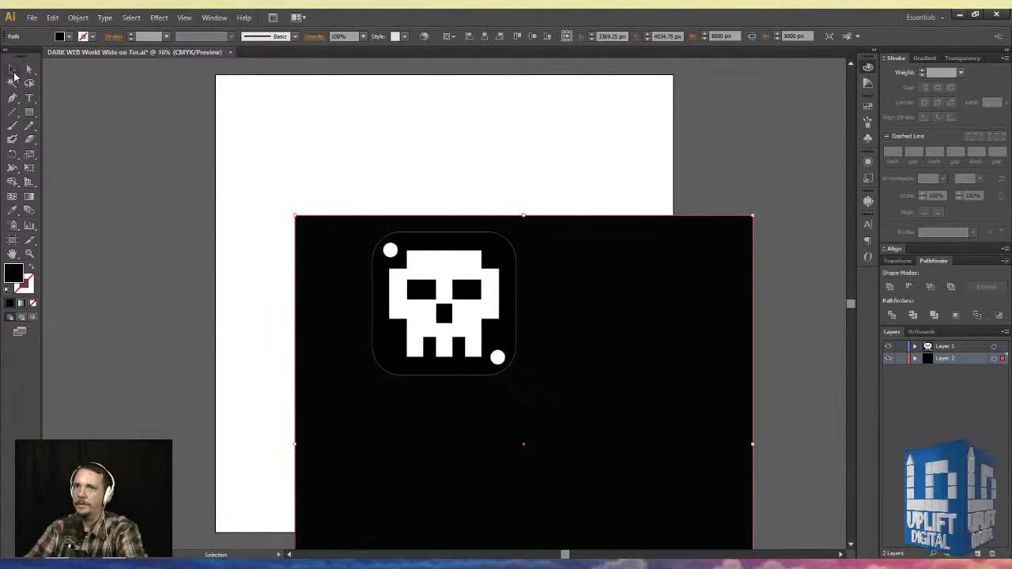
pyautogui.click(483, 37)
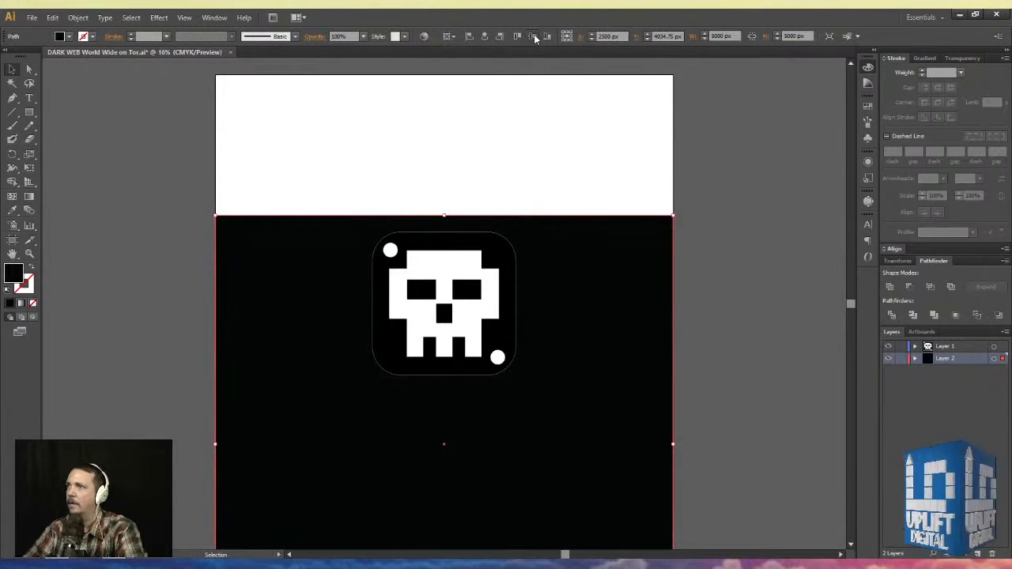
pyautogui.click(532, 36)
pyautogui.click(190, 192)
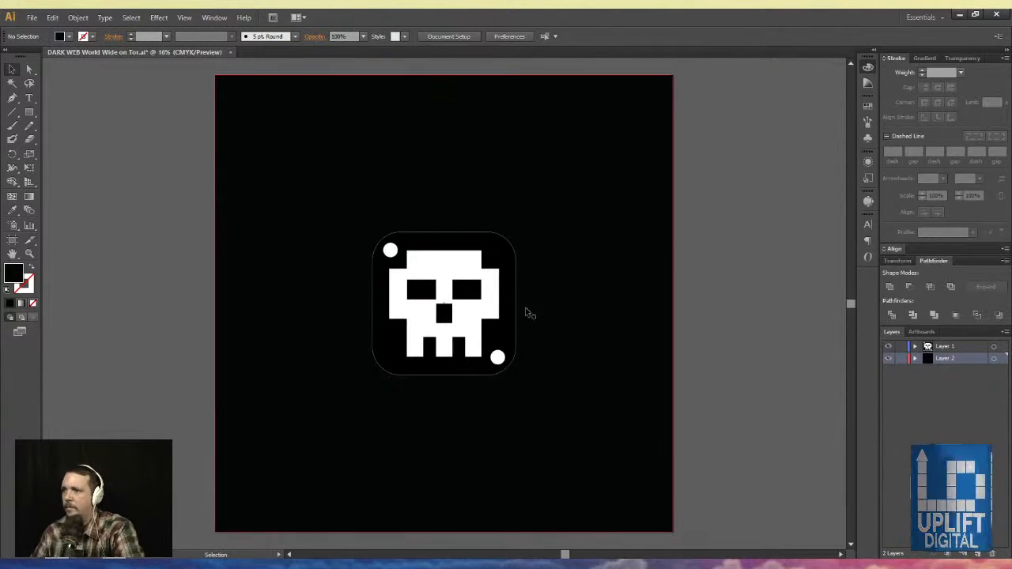
# - Recolour the skull and both corner circles black by sampling the background with the Eyedropper
pyautogui.click(499, 361)
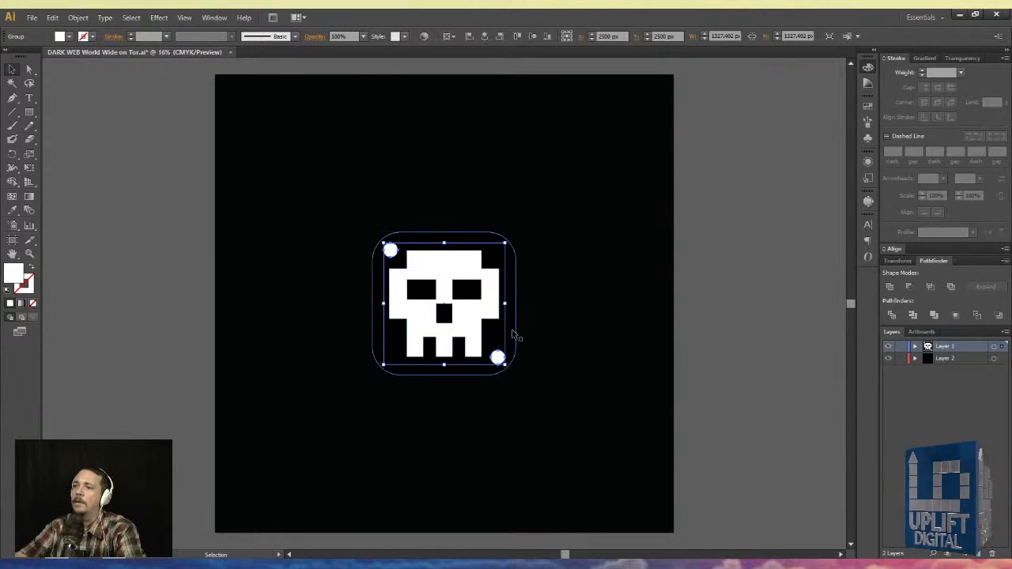
pyautogui.click(474, 309)
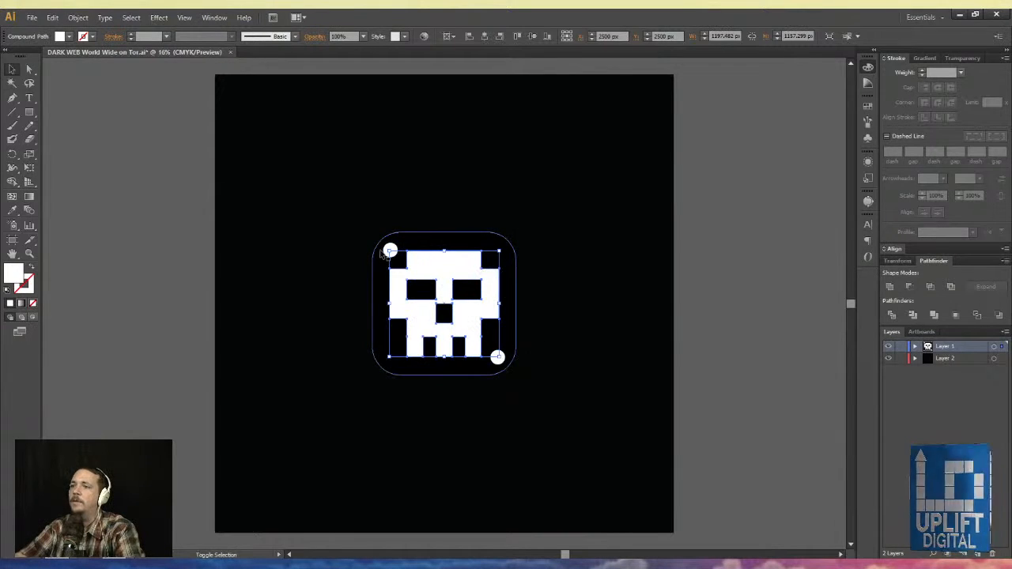
pyautogui.keyDown('shift'); pyautogui.click(389, 251); pyautogui.keyUp('shift')
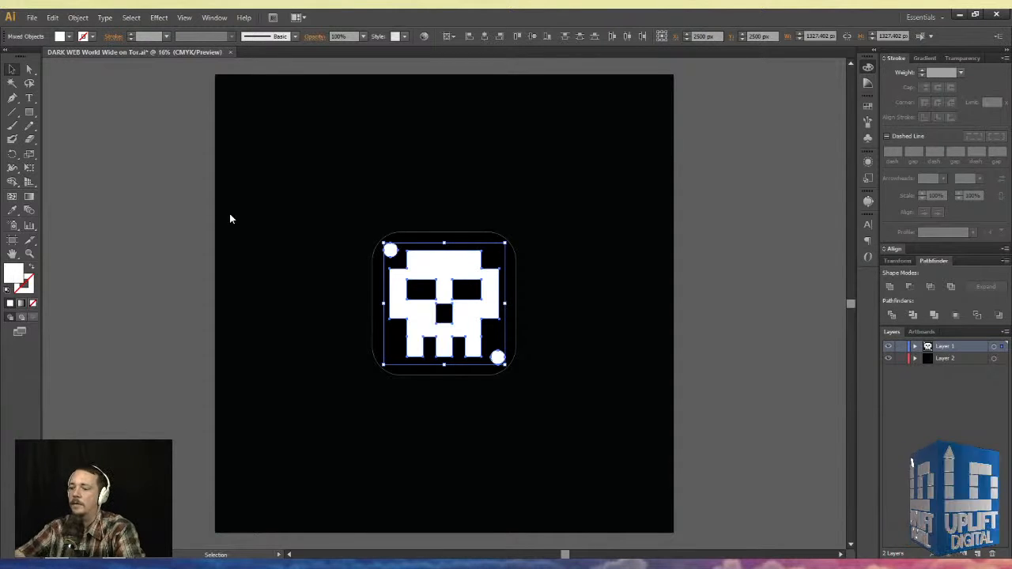
pyautogui.press('i')
pyautogui.click(249, 225)
pyautogui.press('v')
pyautogui.click(122, 183)
# - Give the rounded square a white fill and no stroke
pyautogui.click(376, 285)
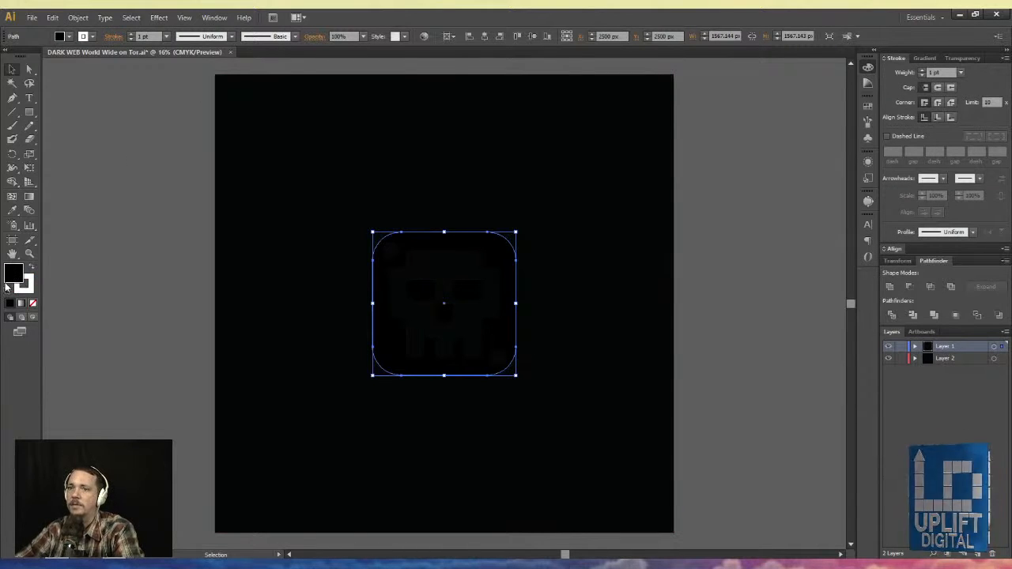
pyautogui.click(30, 270)
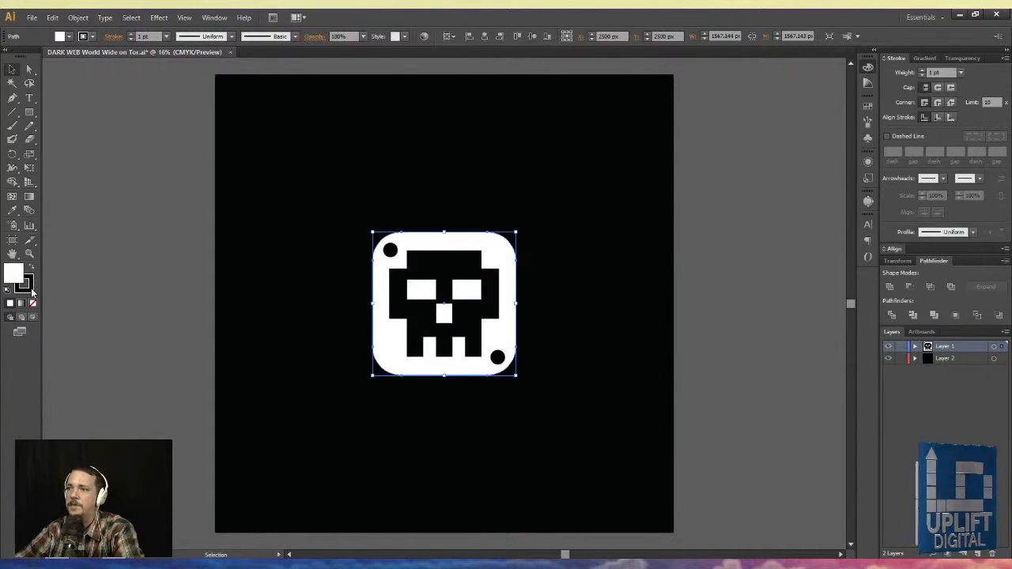
pyautogui.click(32, 303)
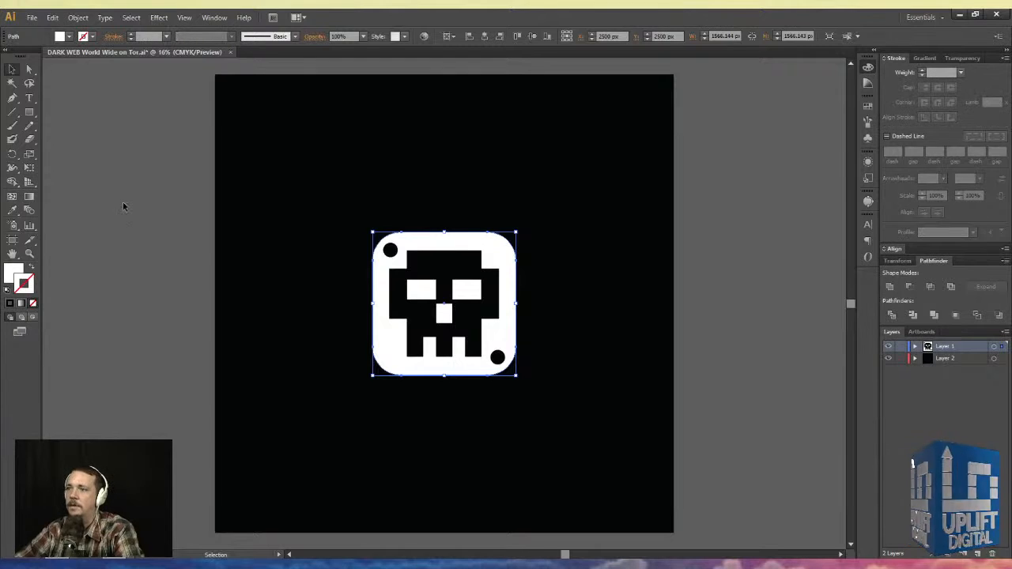
pyautogui.click(123, 206)
pyautogui.moveTo(118, 177); pyautogui.dragTo(119, 221)
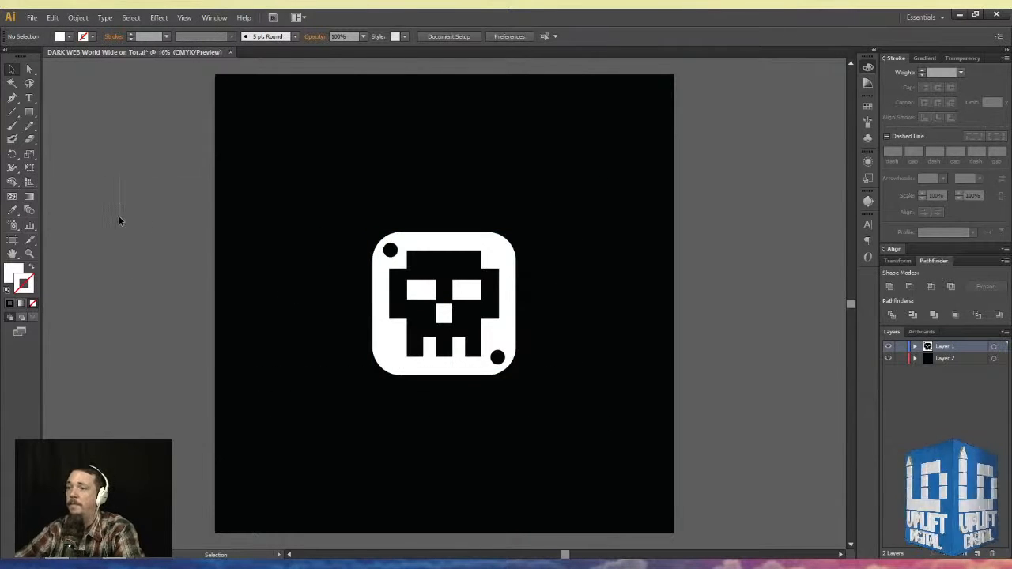
pyautogui.click(424, 299)
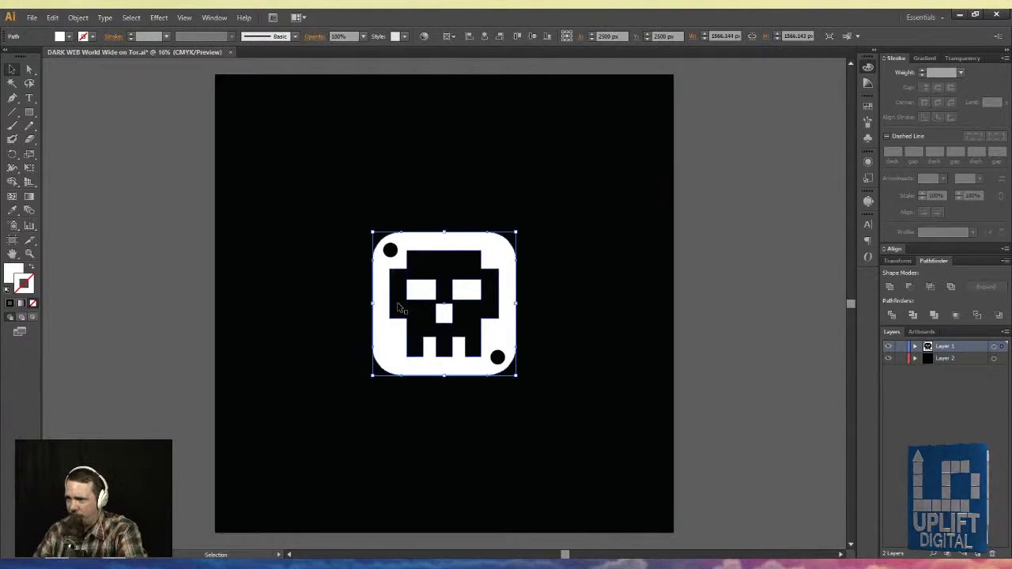
pyautogui.click(399, 307)
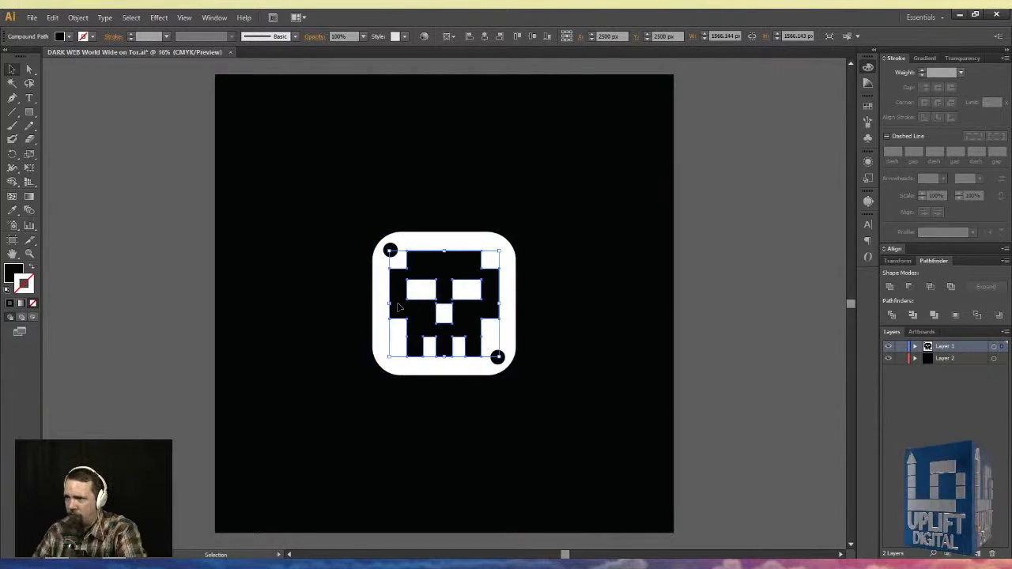
pyautogui.keyDown('shift'); pyautogui.click(389, 252); pyautogui.keyUp('shift')
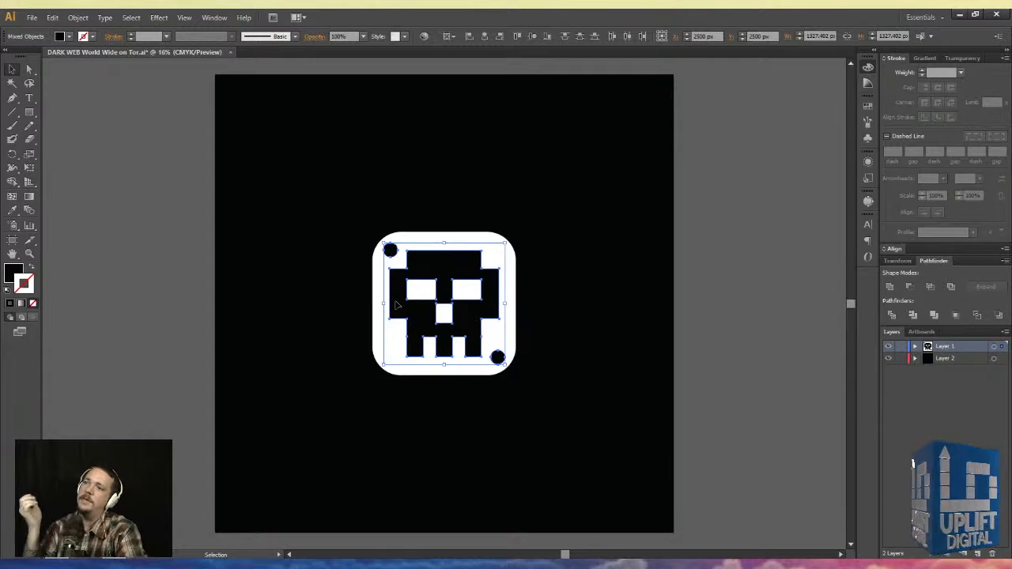
pyautogui.click(122, 216)
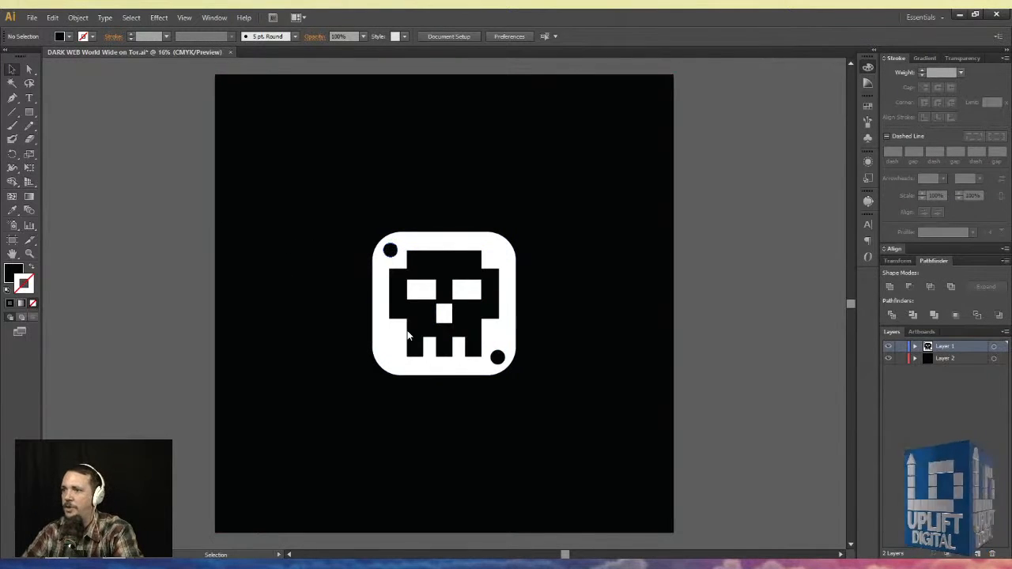
pyautogui.click(393, 257)
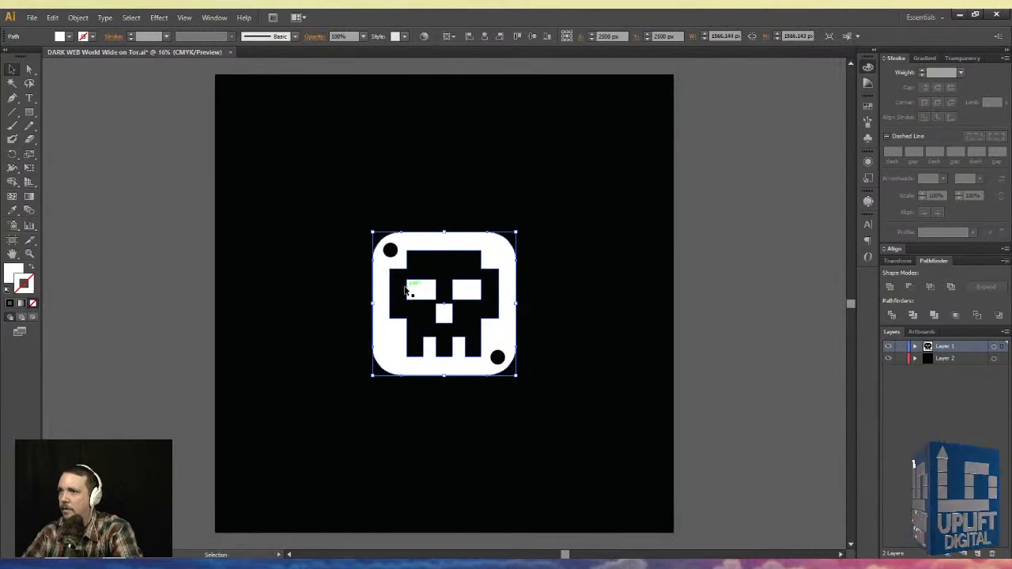
pyautogui.click(106, 188)
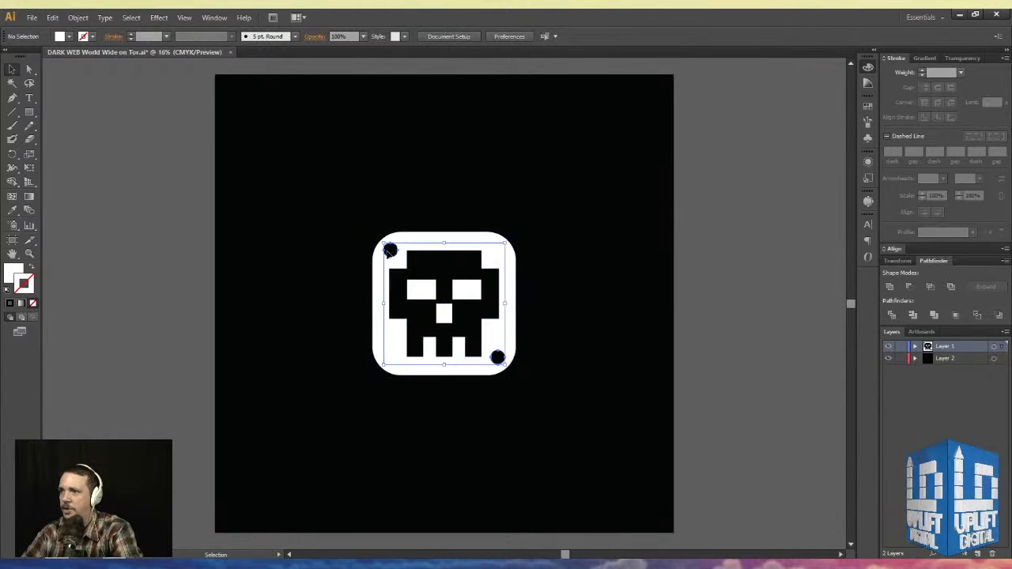
# - Group the black skull together with the two corner circles
pyautogui.click(390, 251)
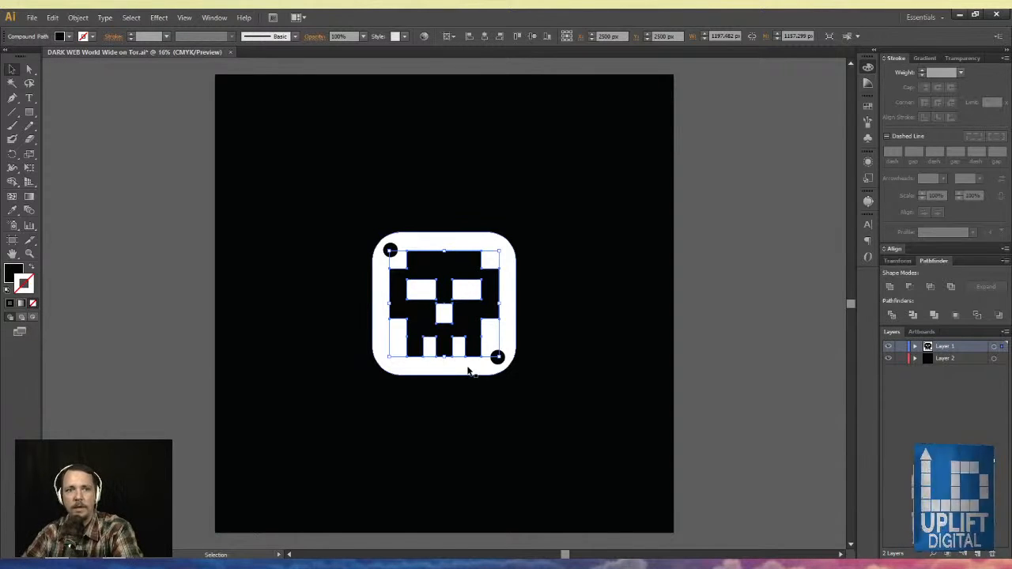
pyautogui.click(497, 360)
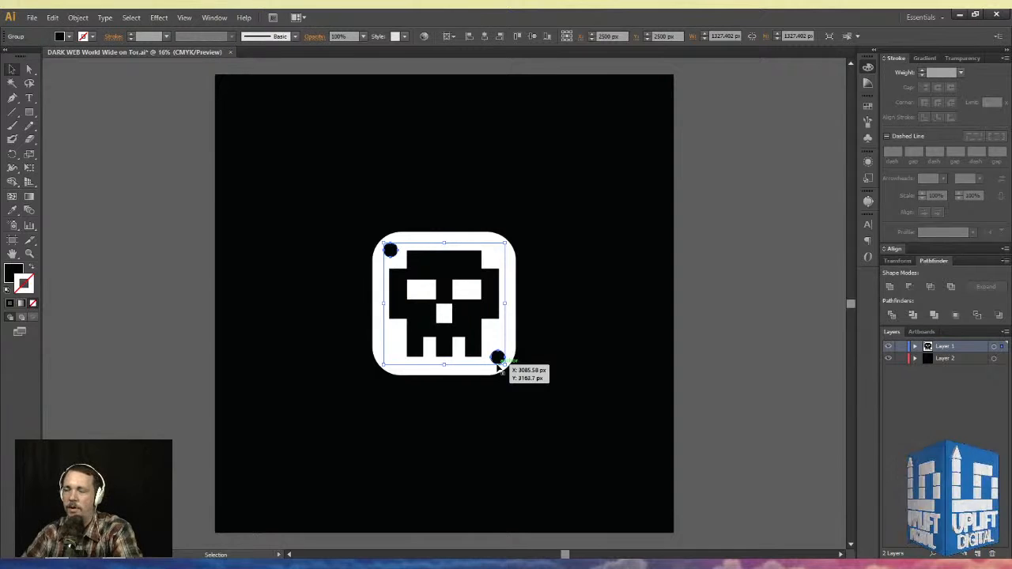
pyautogui.click(455, 296)
pyautogui.click(457, 293)
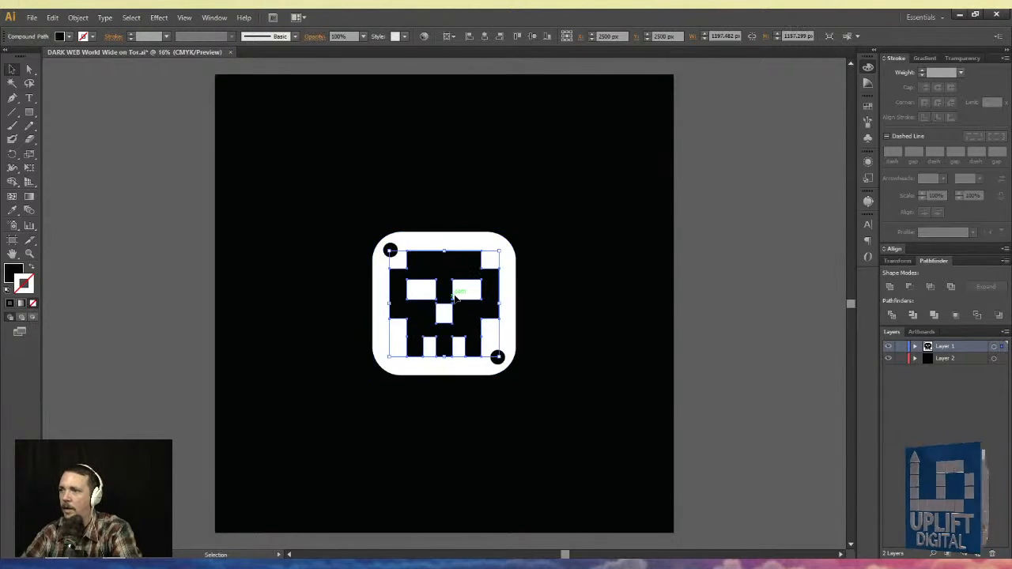
pyautogui.keyDown('shift'); pyautogui.click(498, 359); pyautogui.keyUp('shift')
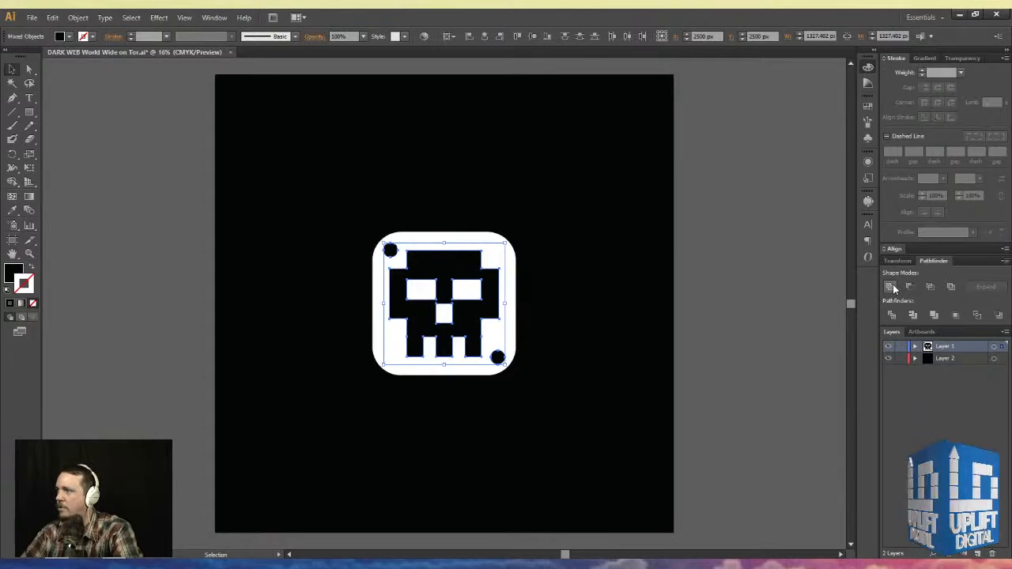
pyautogui.hotkey('ctrl', 'g')
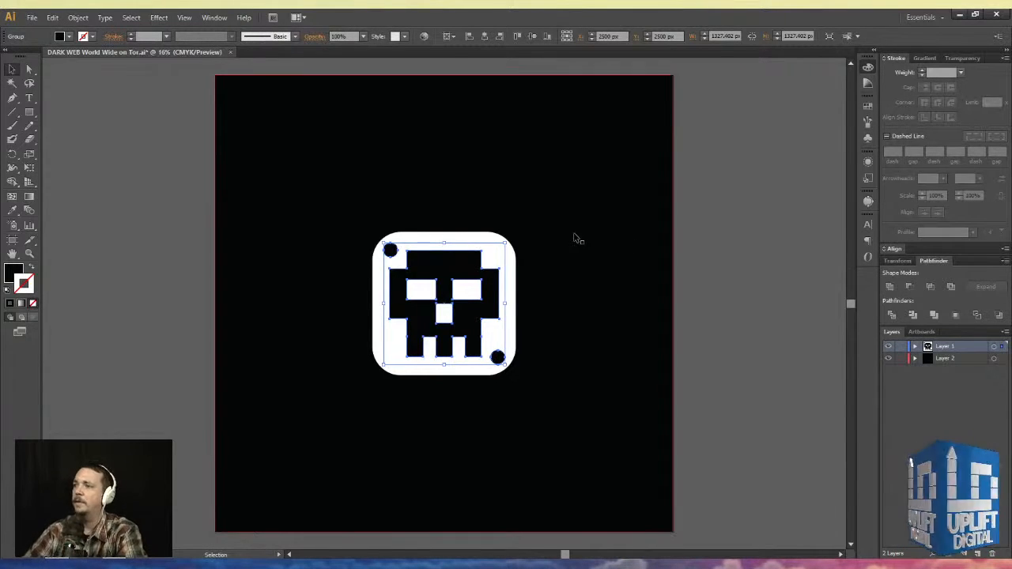
# - Cut the skull and circle group out of the white rounded square with Minus Front
pyautogui.keyDown('shift'); pyautogui.click(510, 257); pyautogui.keyUp('shift')
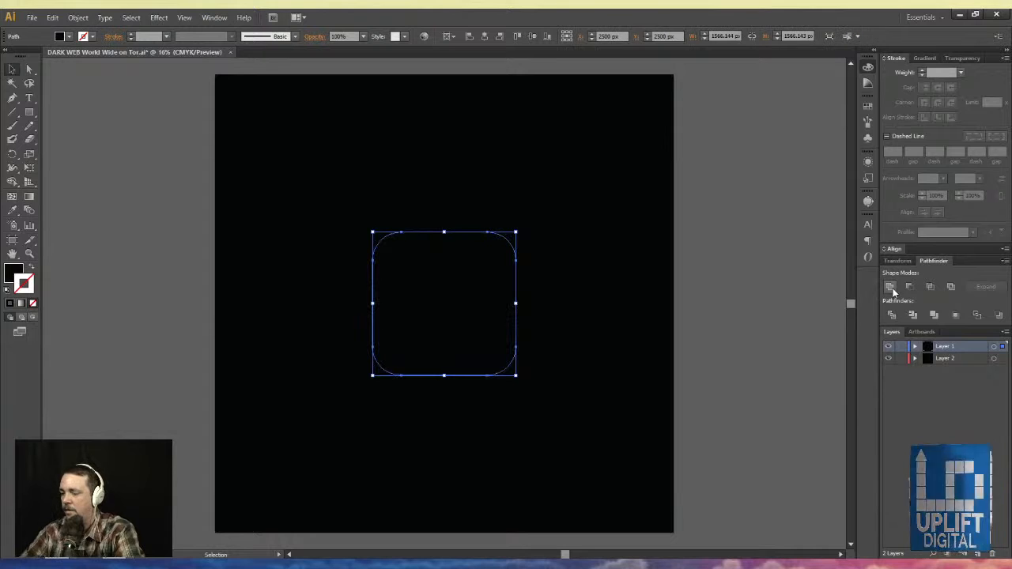
pyautogui.hotkey('ctrl', 'z')
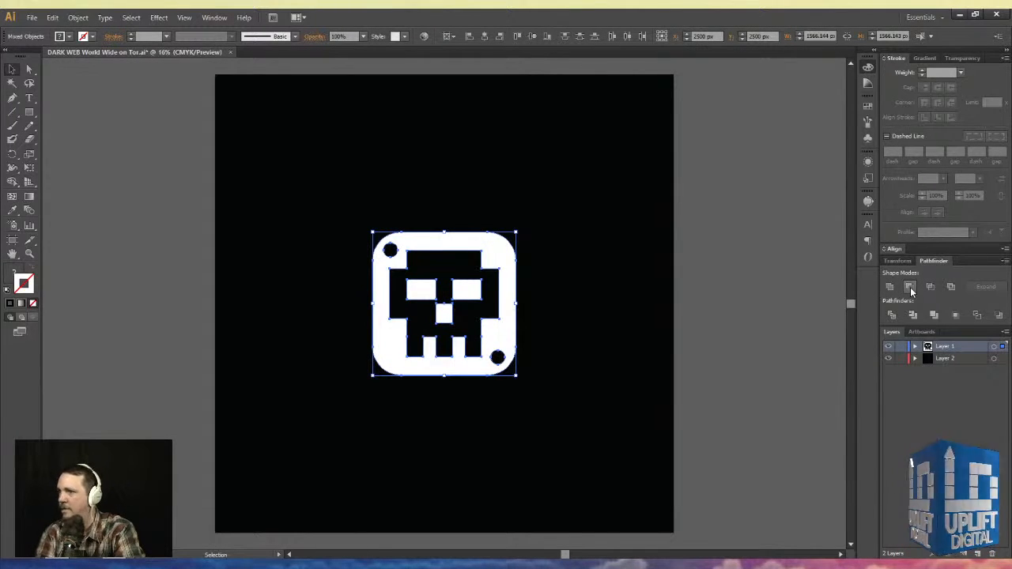
pyautogui.click(910, 287)
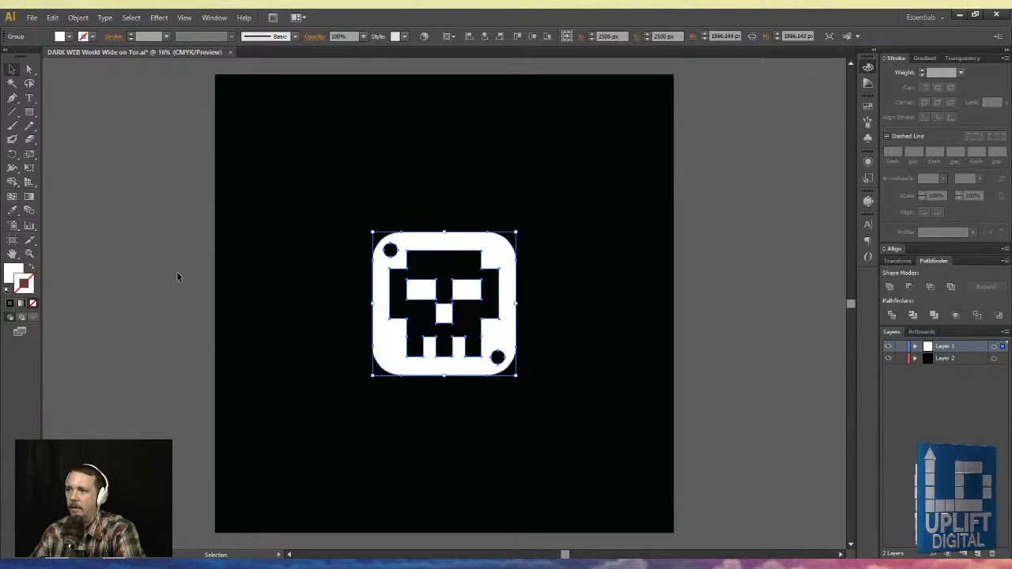
# - Draw a horizontal line about 925 px long above the icon's upper-left corner with the Pen tool, with a white 1 pt stroke and no fill
pyautogui.click(14, 98)
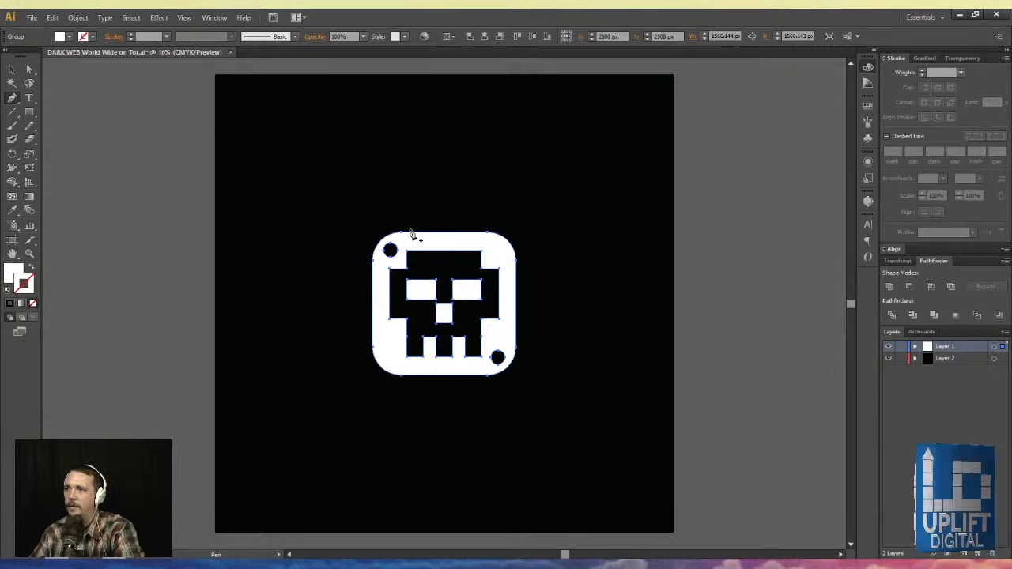
pyautogui.click(406, 192)
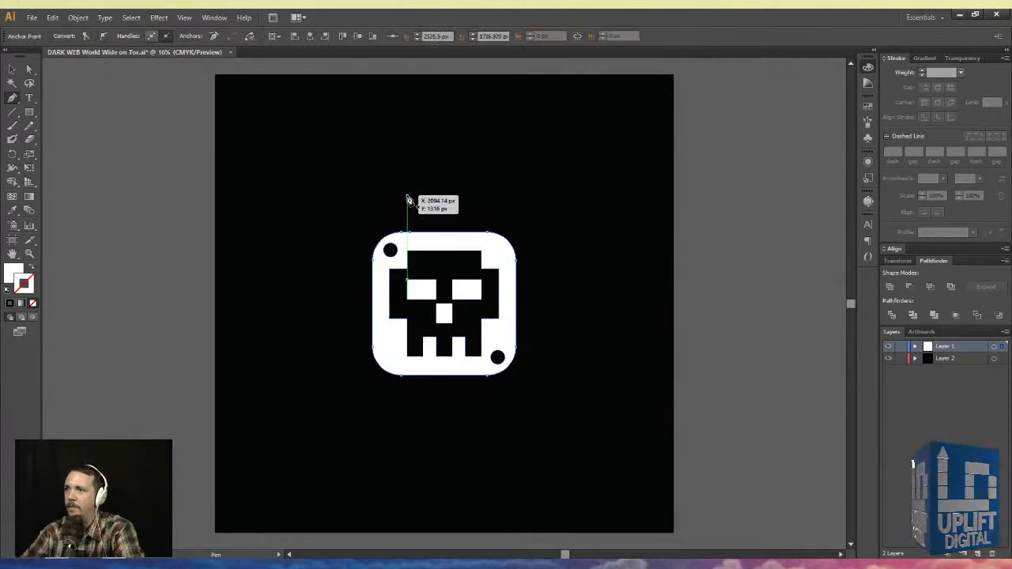
pyautogui.click(321, 192)
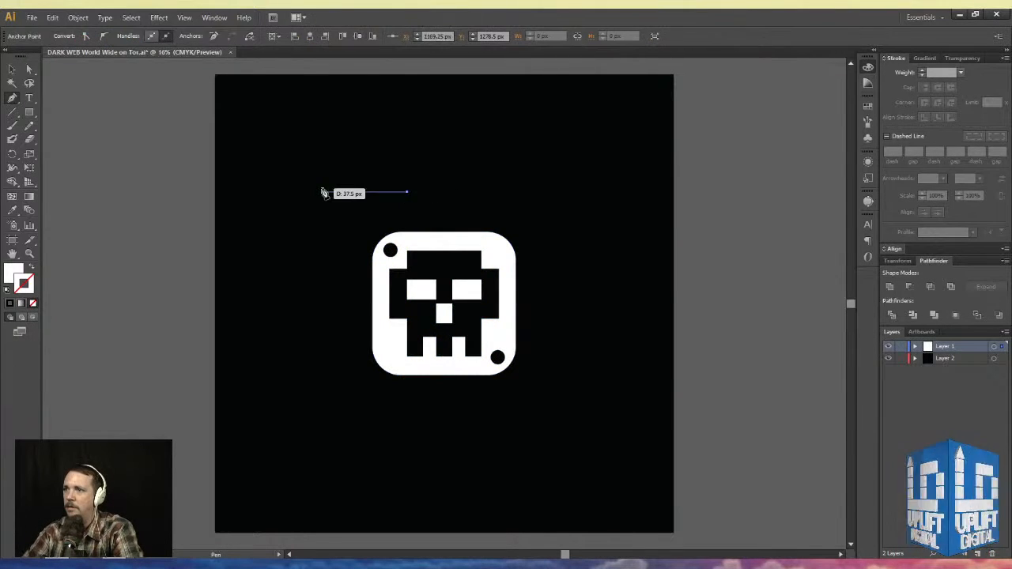
pyautogui.click(11, 69)
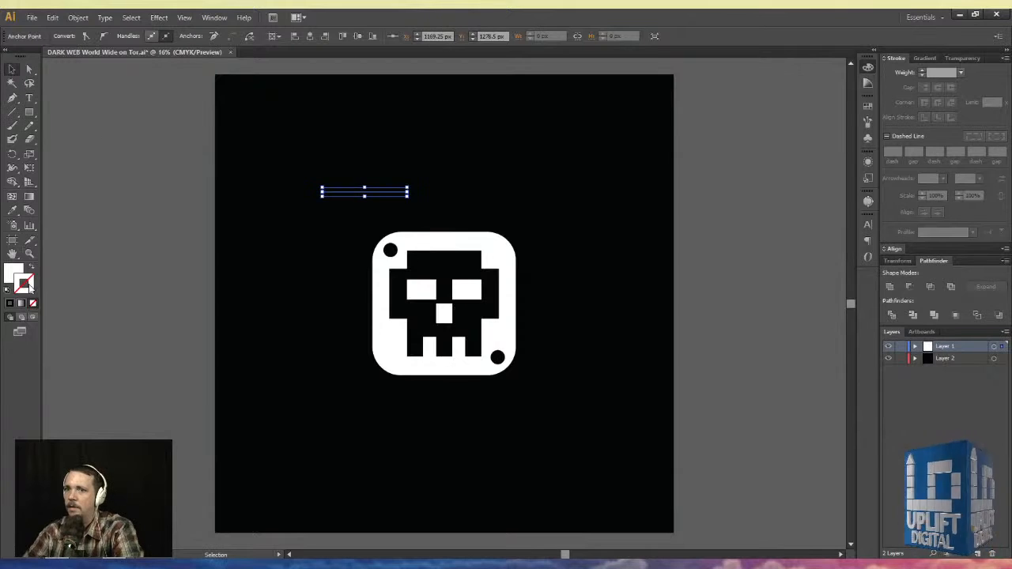
pyautogui.click(32, 269)
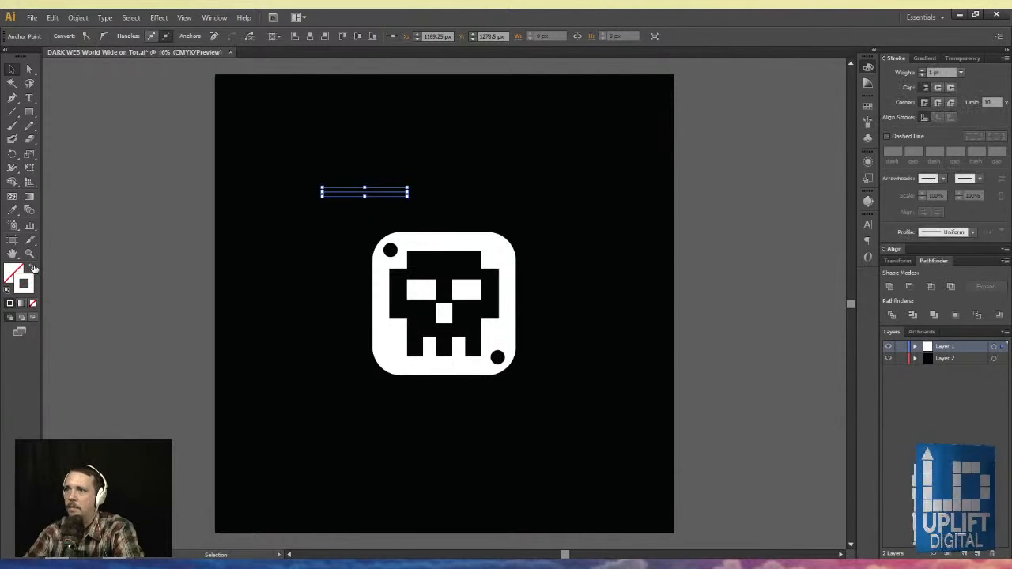
pyautogui.click(148, 155)
pyautogui.click(372, 192)
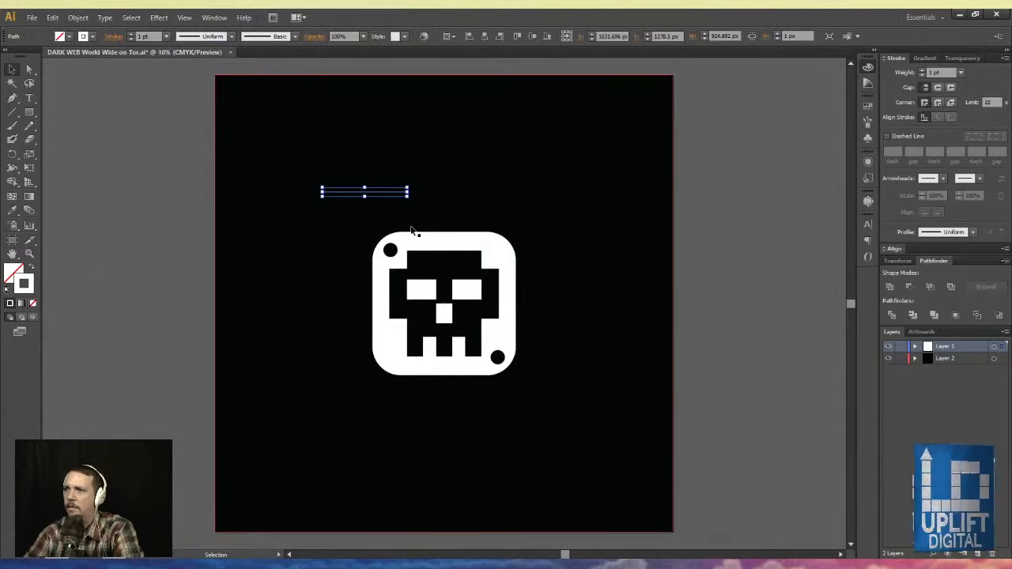
# - Lock Layer 2, which holds the black background square, and clear the selection
pyautogui.click(255, 219)
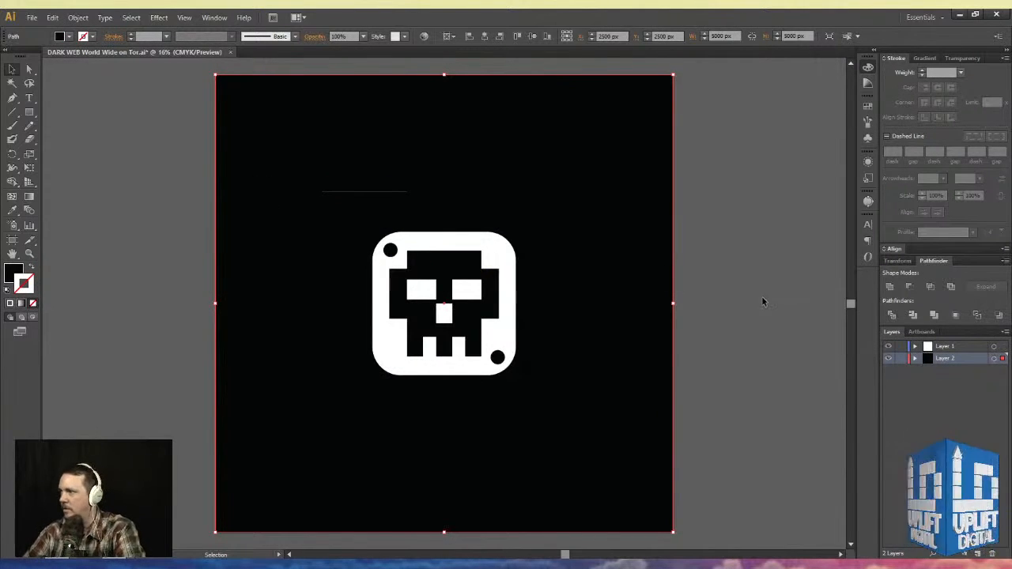
pyautogui.hotkey('ctrl', 'a')
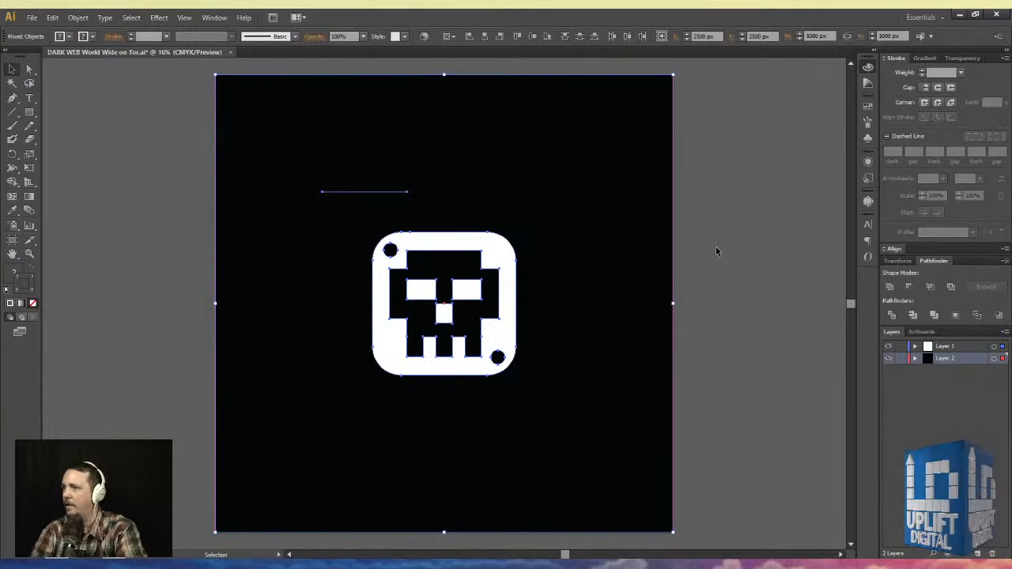
pyautogui.moveTo(691, 209); pyautogui.dragTo(667, 266)
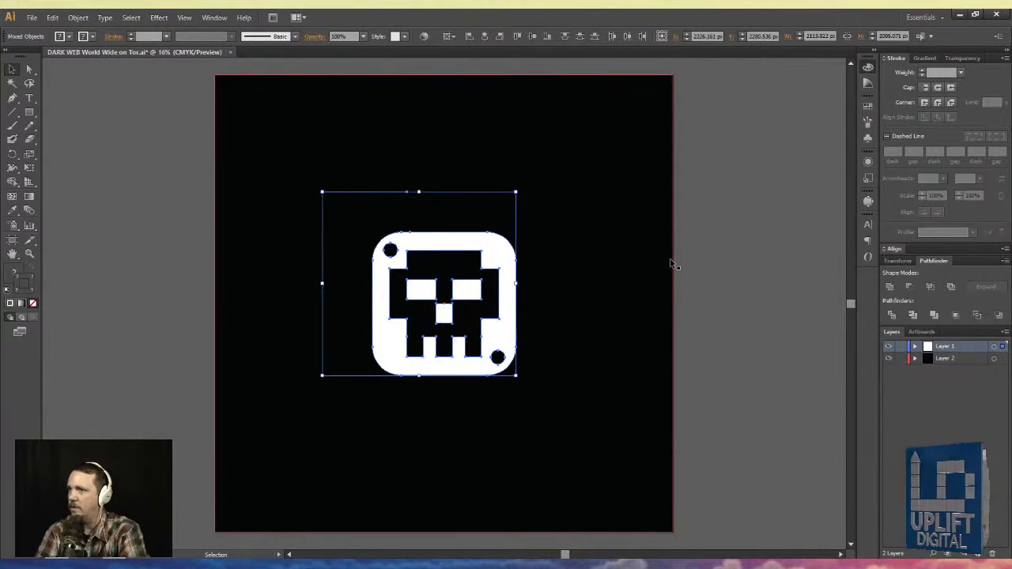
pyautogui.press('Delete')
pyautogui.click(899, 359)
pyautogui.hotkey('ctrl', 'z')
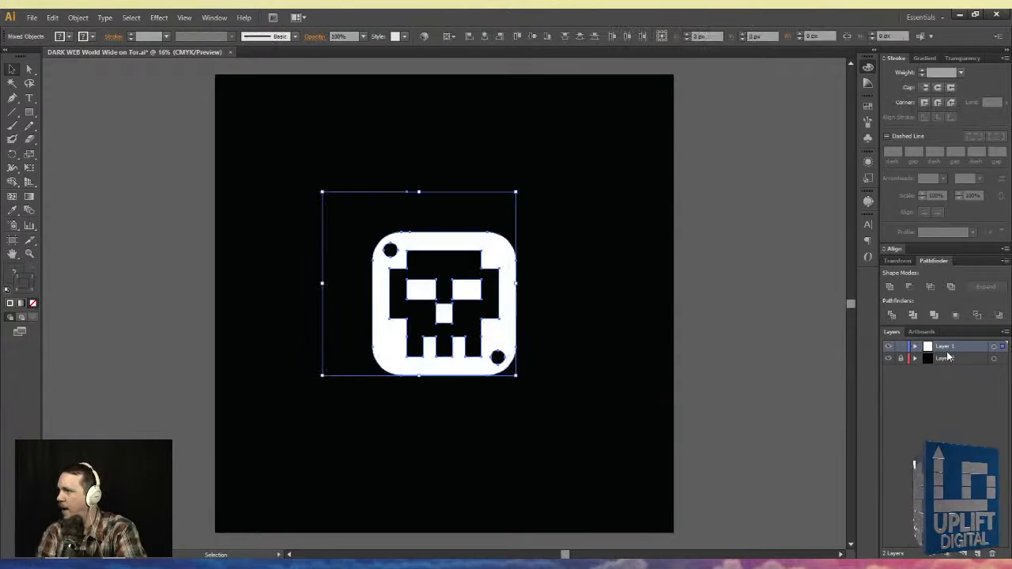
pyautogui.click(764, 270)
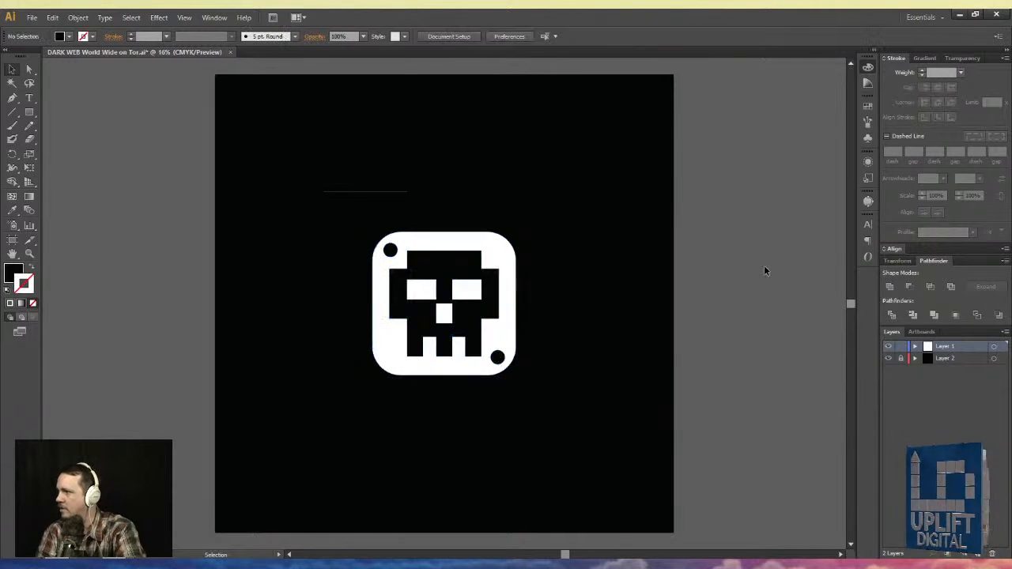
# - Set the stroke weight of the horizontal white line above the icon to 30 pt
pyautogui.click(332, 192)
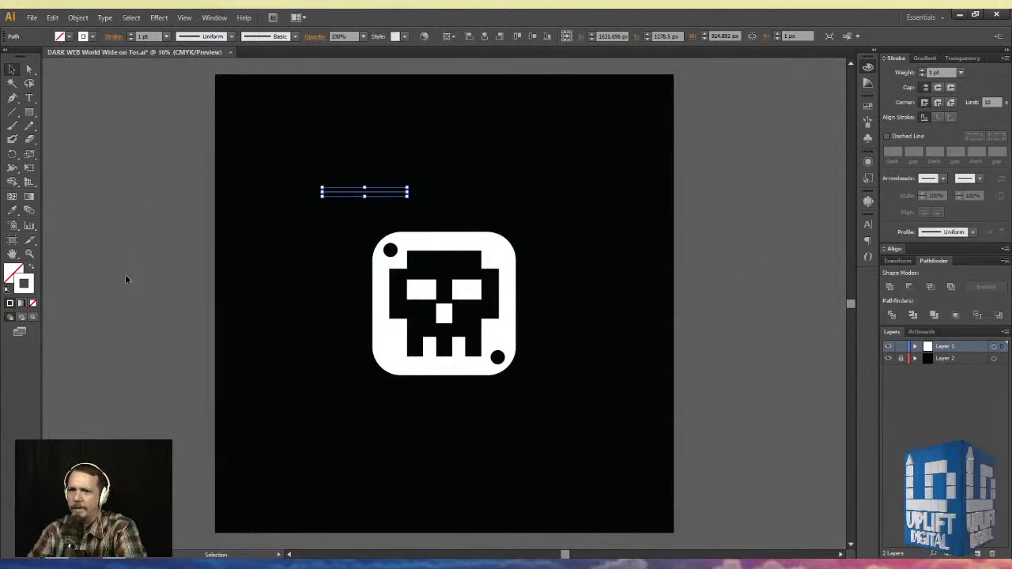
pyautogui.click(131, 36)
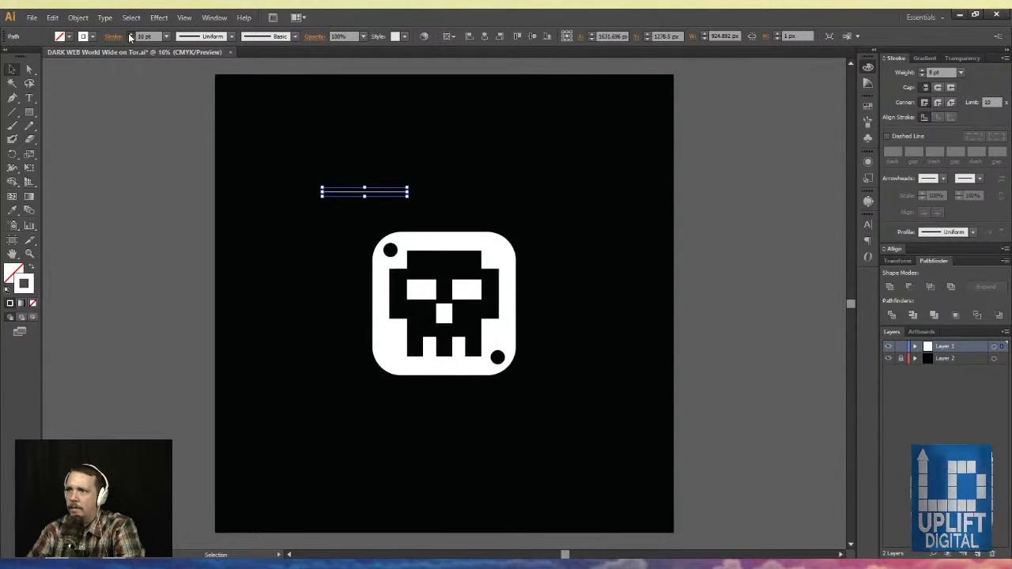
pyautogui.click(109, 175)
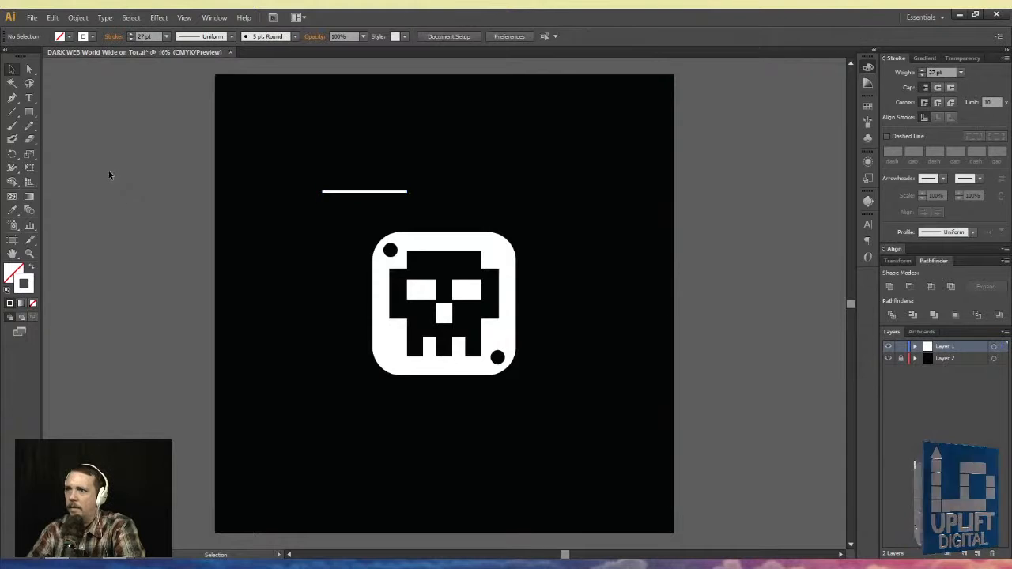
pyautogui.moveTo(127, 156); pyautogui.dragTo(316, 207)
pyautogui.moveTo(174, 114); pyautogui.dragTo(362, 199)
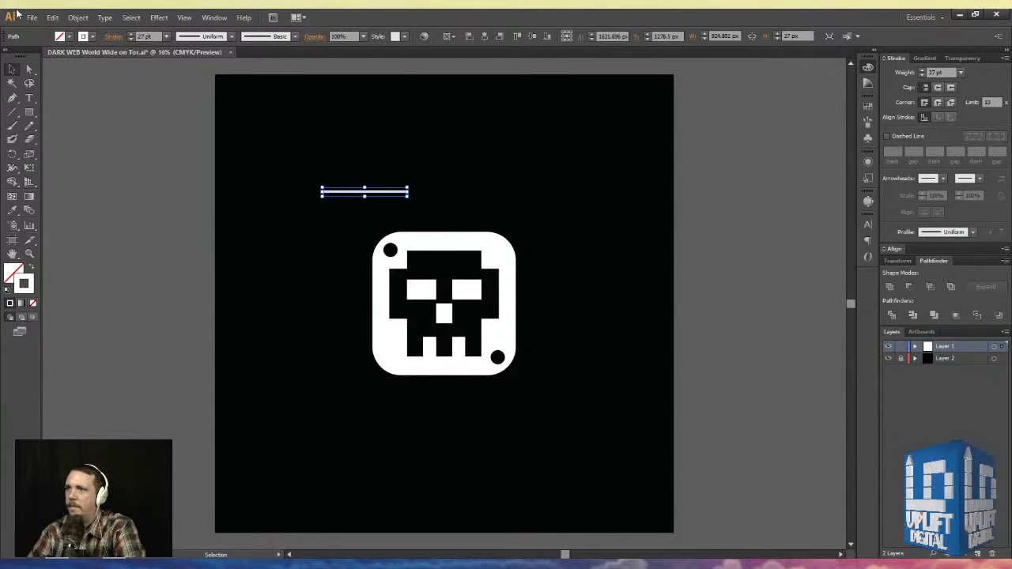
pyautogui.click(132, 36)
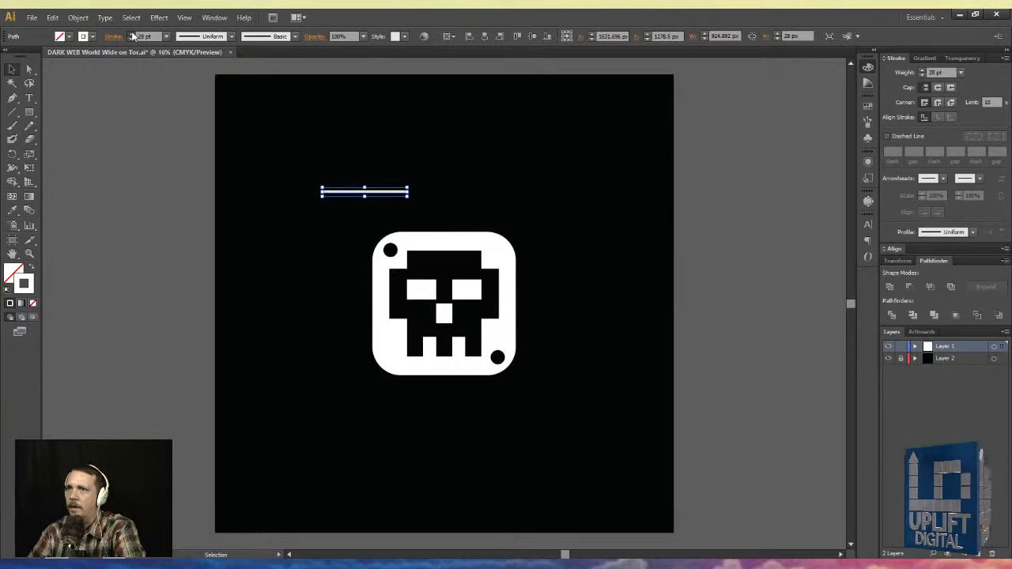
pyautogui.moveTo(148, 117); pyautogui.dragTo(504, 209)
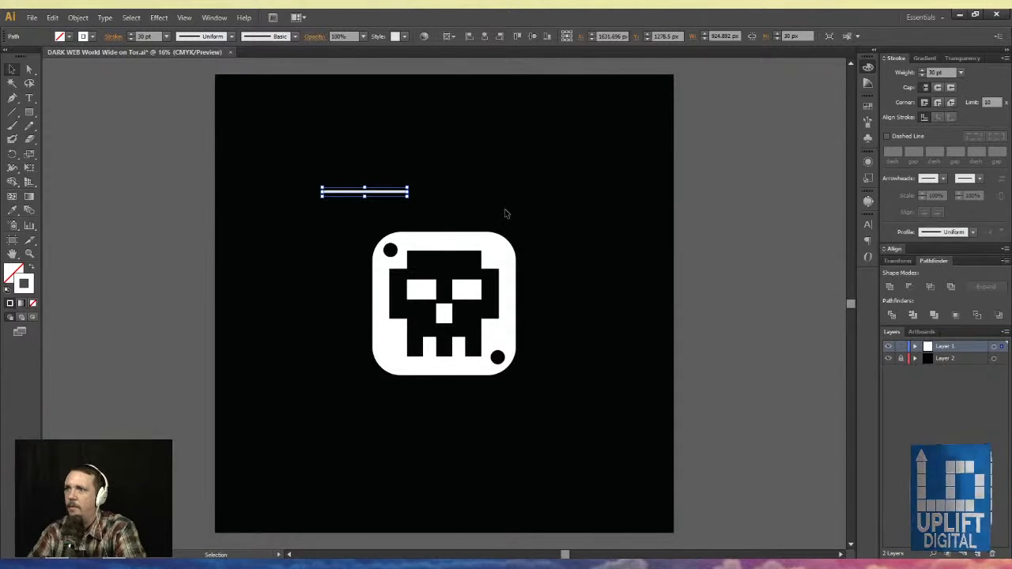
# - Replace the horizontal line with an L-shaped Pen path running up from the rounded square's top edge near its upper-left corner, then left
pyautogui.press('Delete')
pyautogui.click(11, 97)
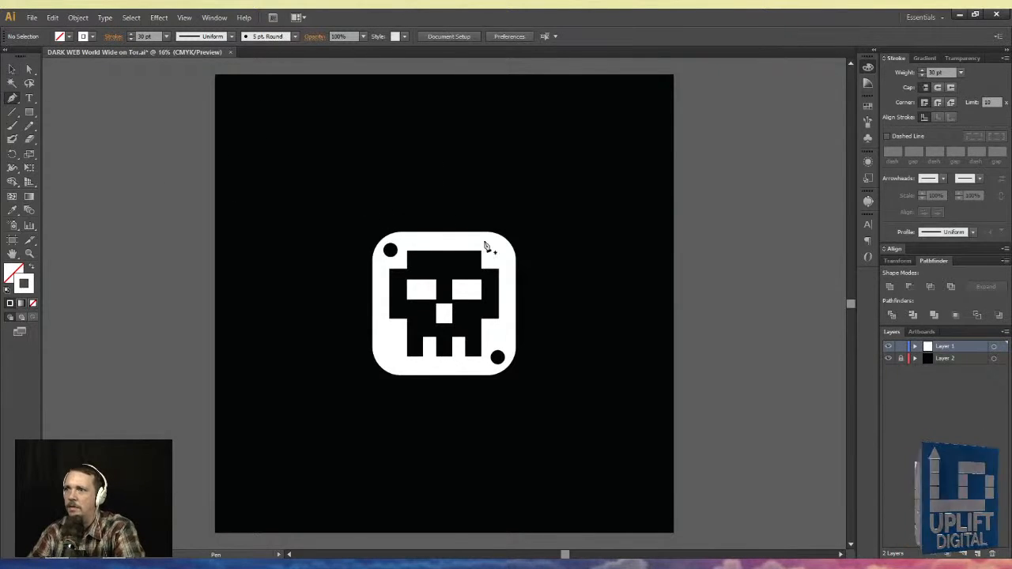
pyautogui.click(410, 234)
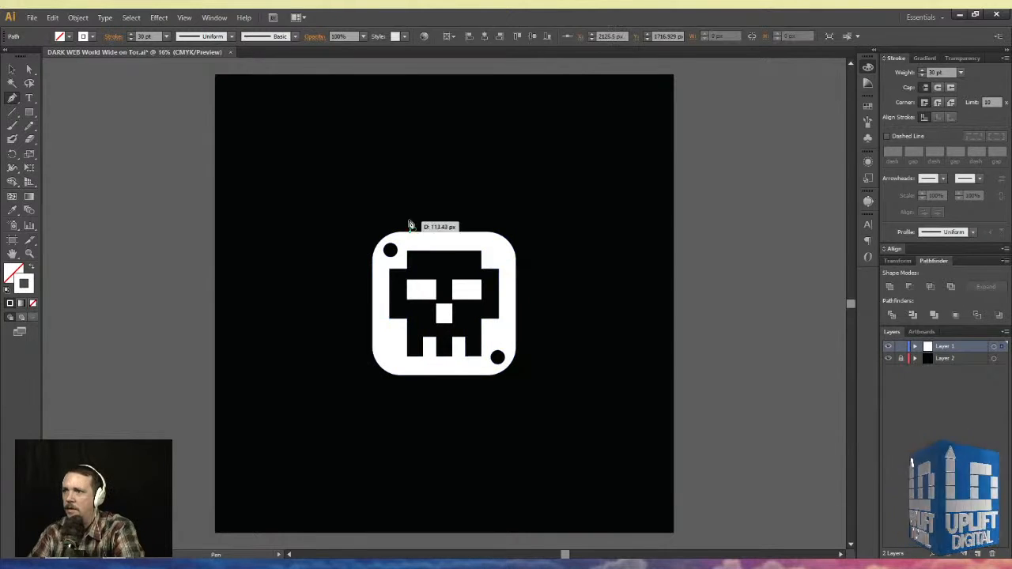
pyautogui.click(410, 192)
pyautogui.click(341, 192)
pyautogui.press('v')
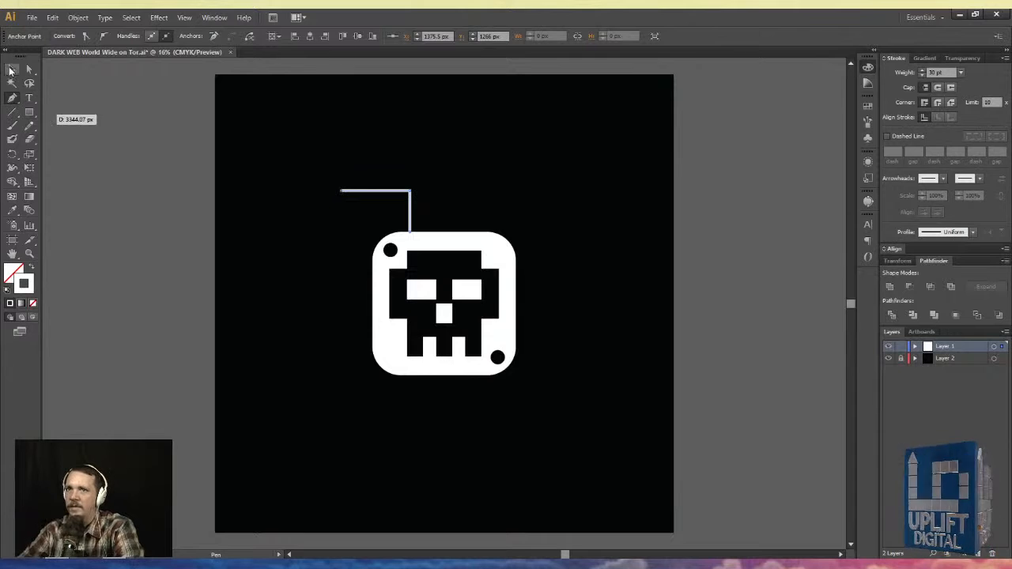
pyautogui.click(103, 227)
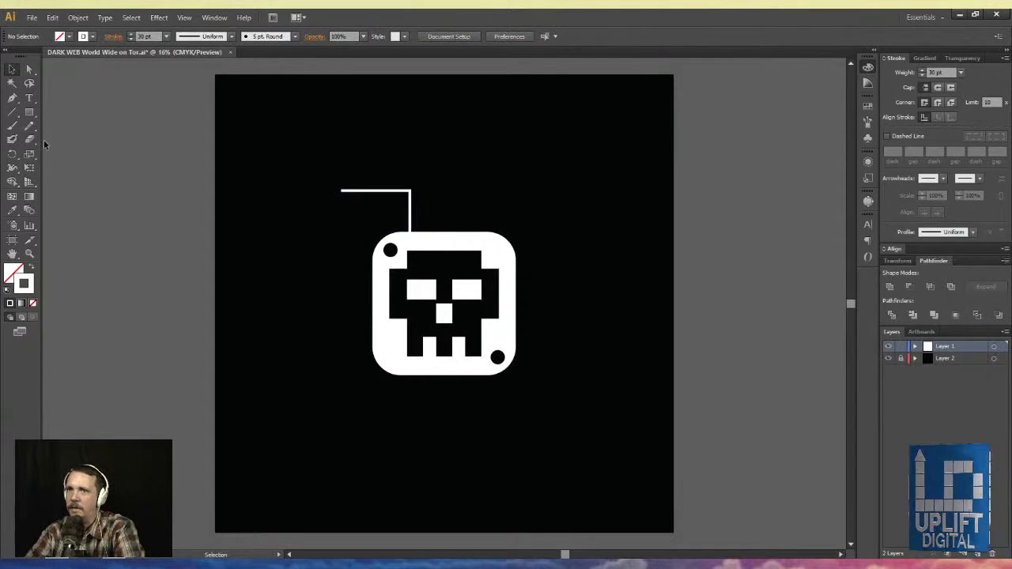
# - Draw an unfilled circle about 205 px wide with a white 30 pt stroke and place it on the L-shaped line's free end
pyautogui.click(29, 114)
pyautogui.press('l')
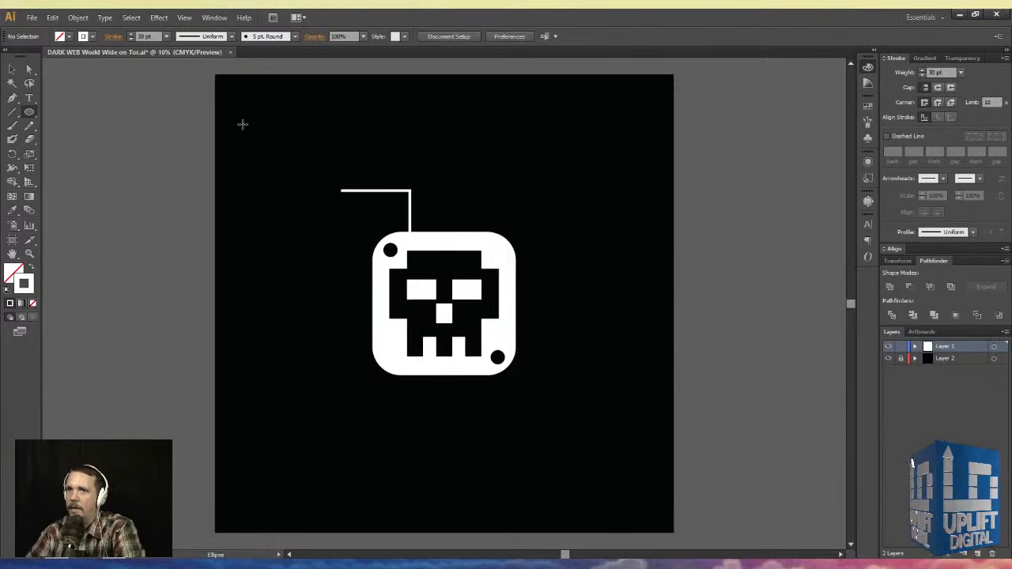
pyautogui.moveTo(243, 125); pyautogui.dragTo(258, 133)
pyautogui.click(12, 71)
pyautogui.moveTo(249, 133); pyautogui.dragTo(341, 192)
pyautogui.click(169, 175)
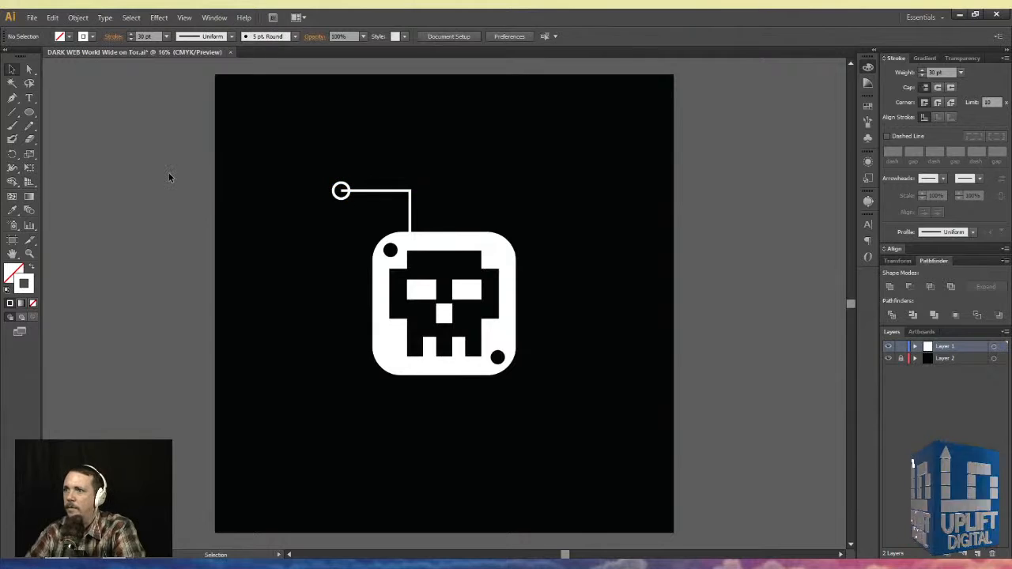
# - Shift the circle left along the L-shaped line until the line's end no longer protrudes inside the ring
pyautogui.click(339, 191)
pyautogui.press('z')
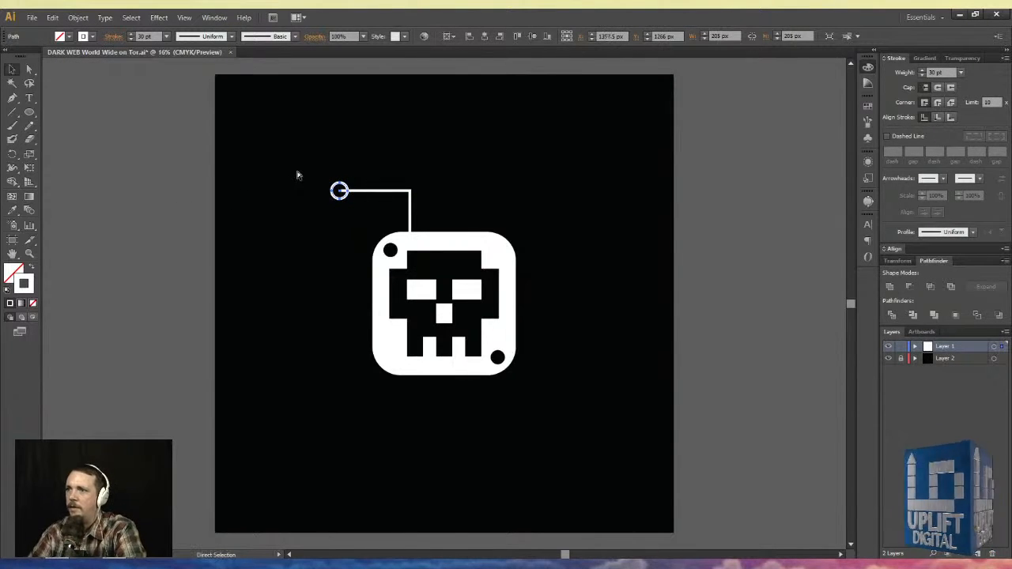
pyautogui.moveTo(307, 169); pyautogui.dragTo(411, 230)
pyautogui.press('v')
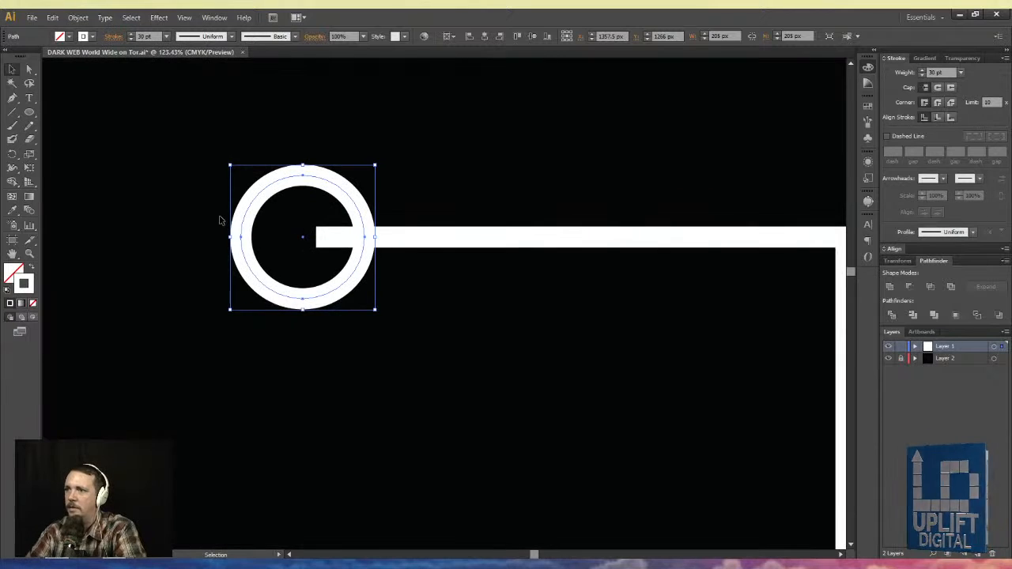
pyautogui.moveTo(341, 197); pyautogui.dragTo(307, 198)
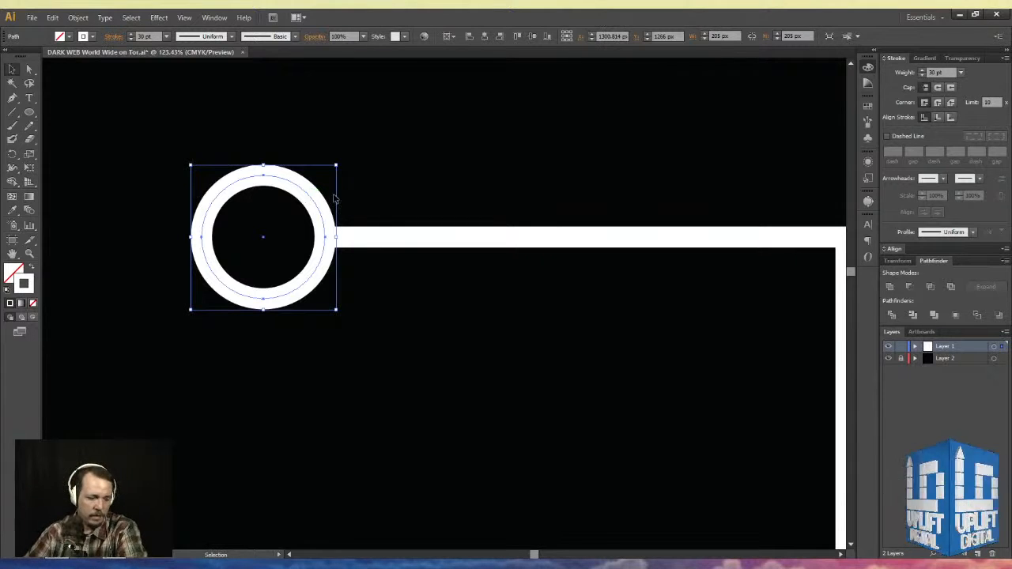
pyautogui.press('a')
pyautogui.hotkey('ctrl', '-')
pyautogui.hotkey('ctrl', '-')
pyautogui.hotkey('ctrl', '-')
pyautogui.hotkey('ctrl', '-')
pyautogui.hotkey('ctrl', '-')
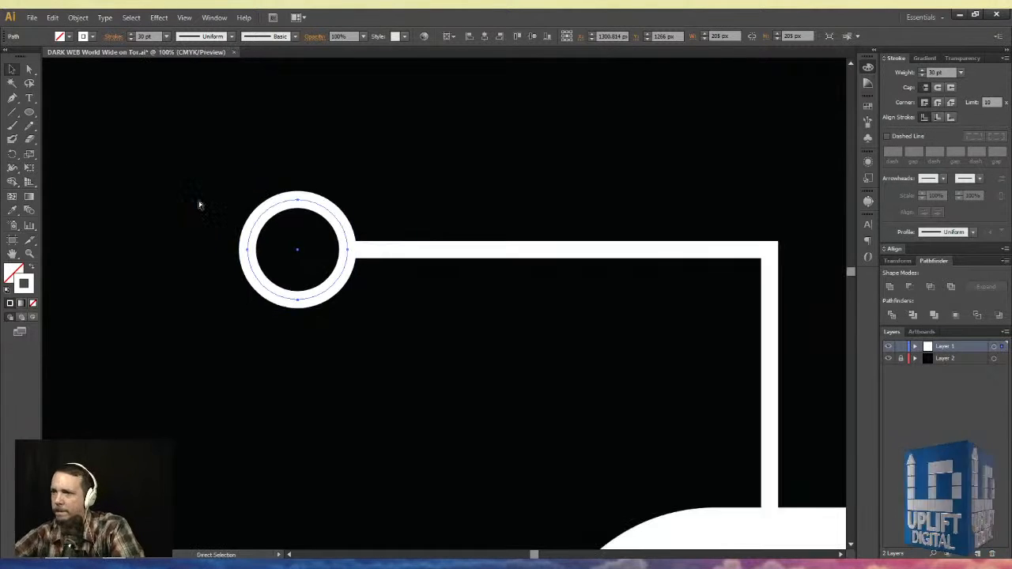
pyautogui.click(151, 193)
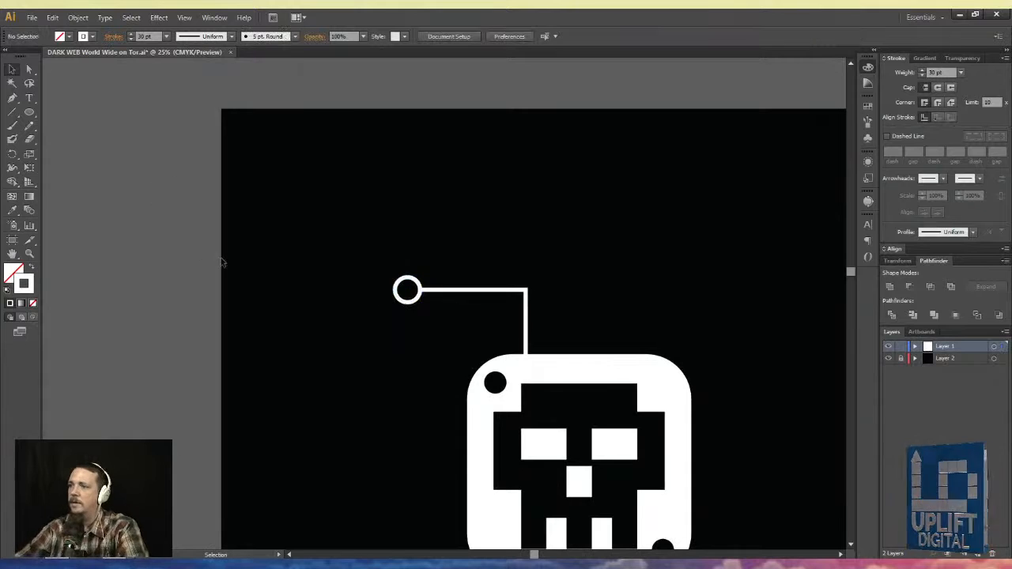
# - Copy the L-shaped line with its circle and paste the copy in place in front
pyautogui.hotkey('ctrl', '-')
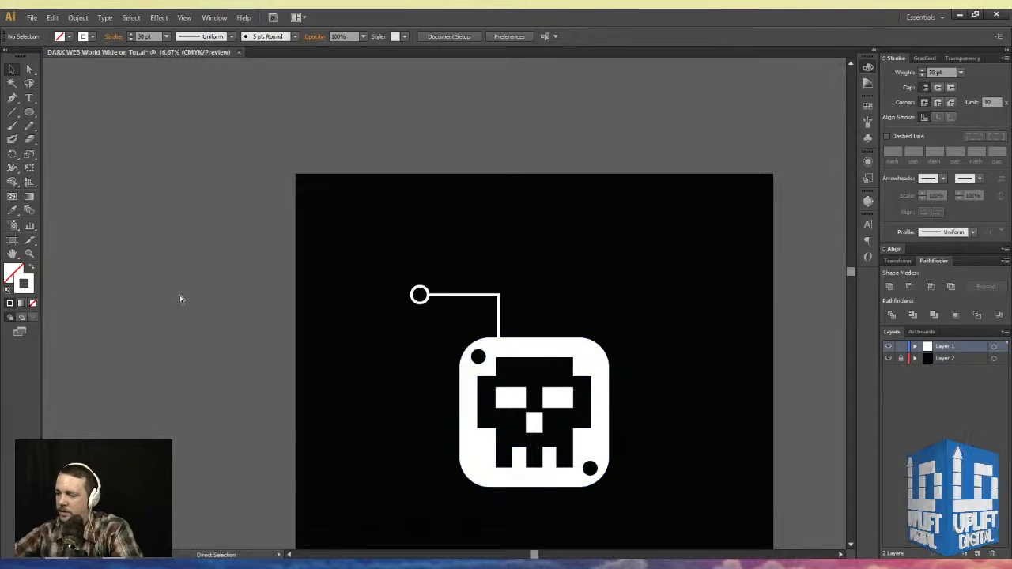
pyautogui.hotkey('ctrl', '-')
pyautogui.moveTo(242, 301); pyautogui.dragTo(122, 246)
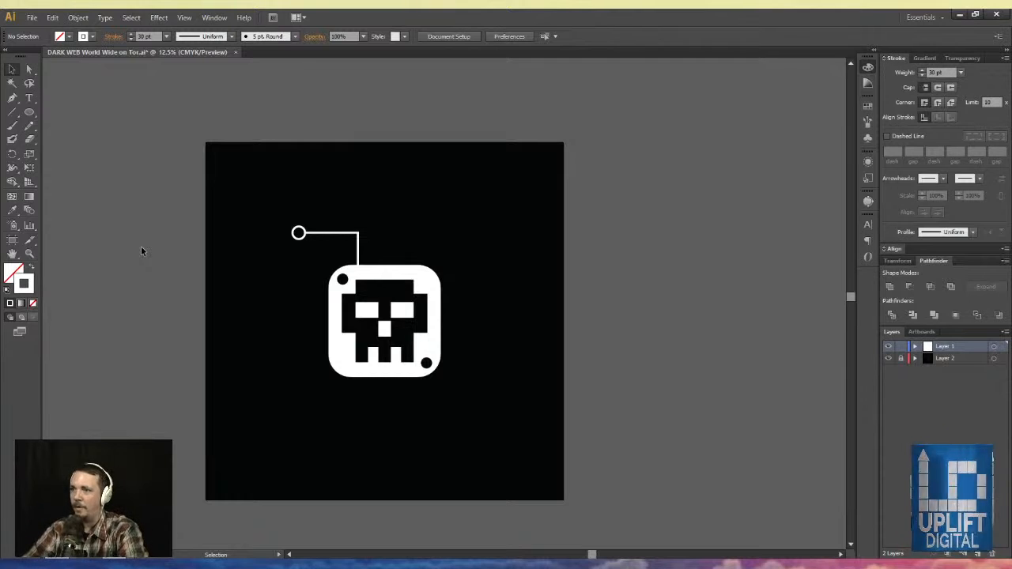
pyautogui.moveTo(207, 195); pyautogui.dragTo(445, 270)
pyautogui.hotkey('ctrl', 'c')
pyautogui.hotkey('ctrl', 'f')
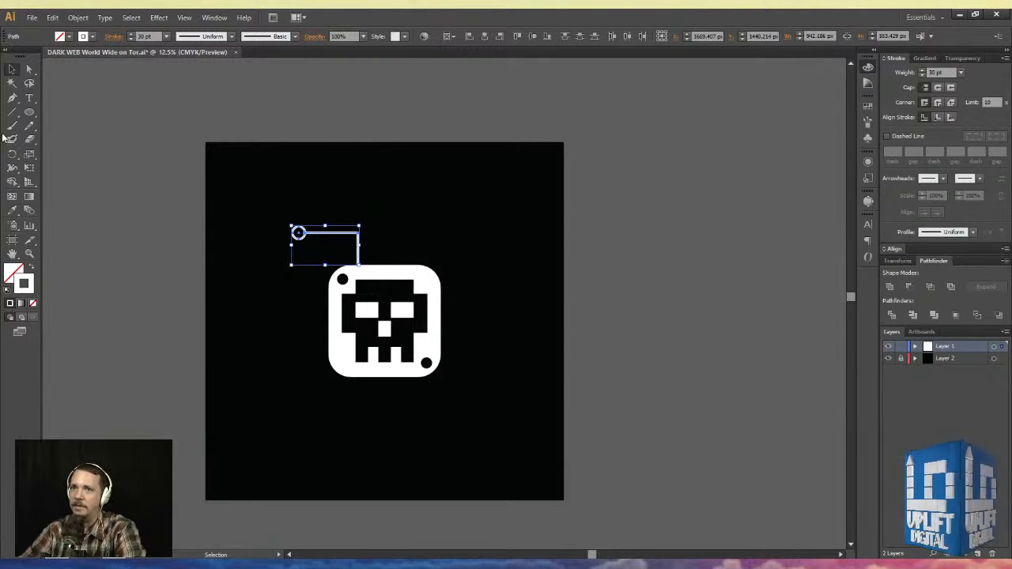
# - Mirror the pasted line and circle horizontally with the Reflect tool
pyautogui.click(12, 157)
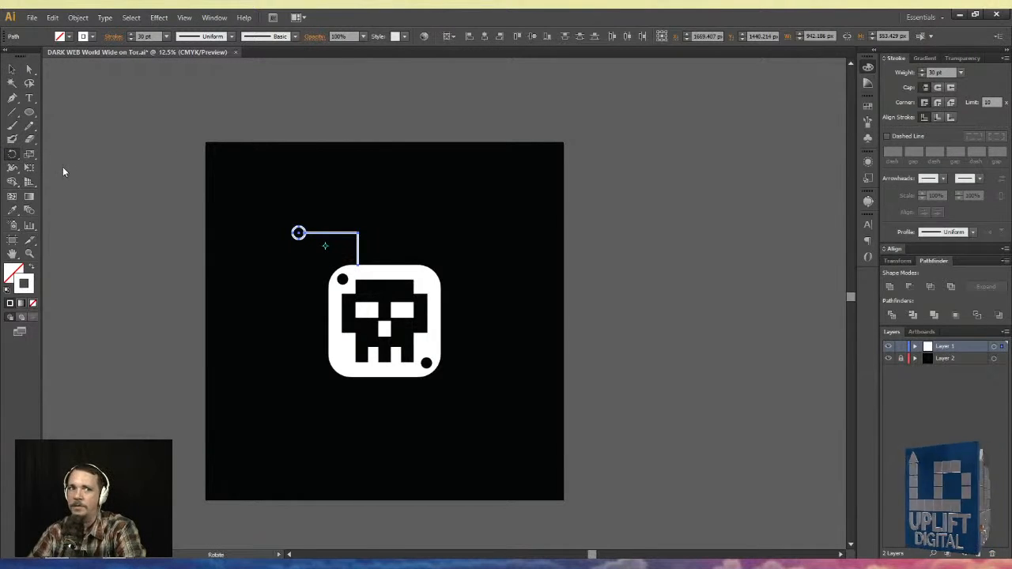
pyautogui.press('o')
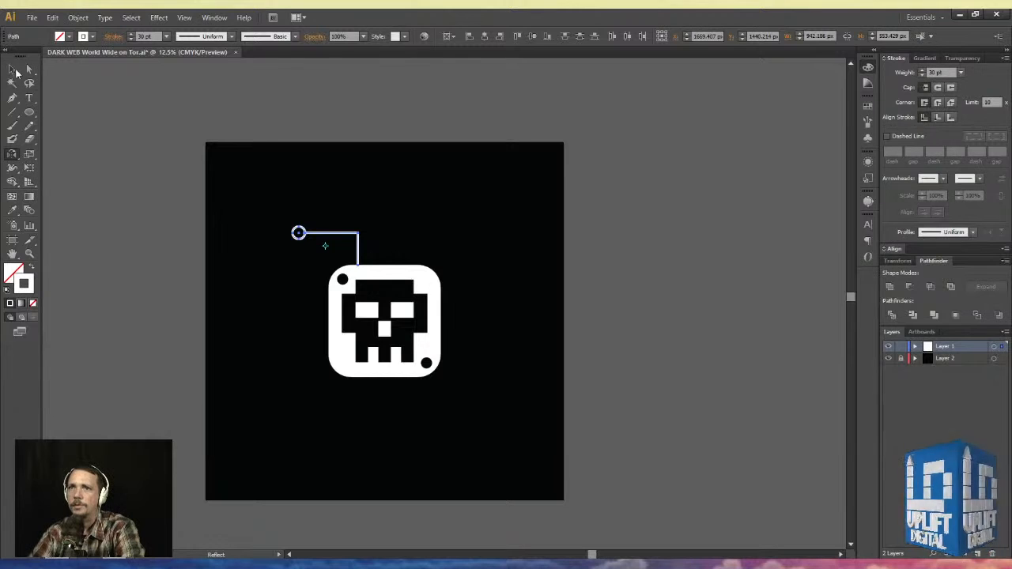
pyautogui.click(15, 166)
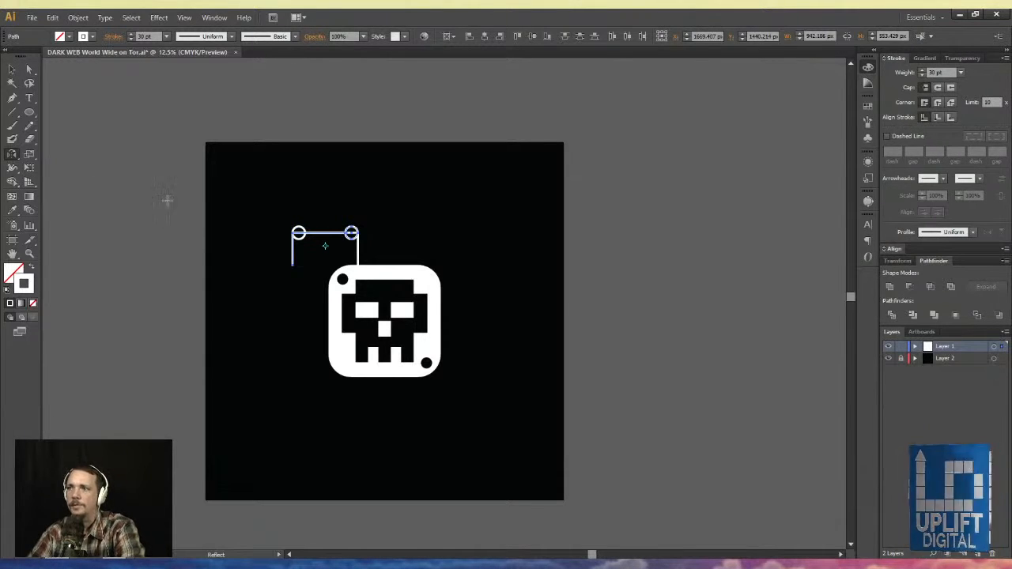
pyautogui.click(11, 69)
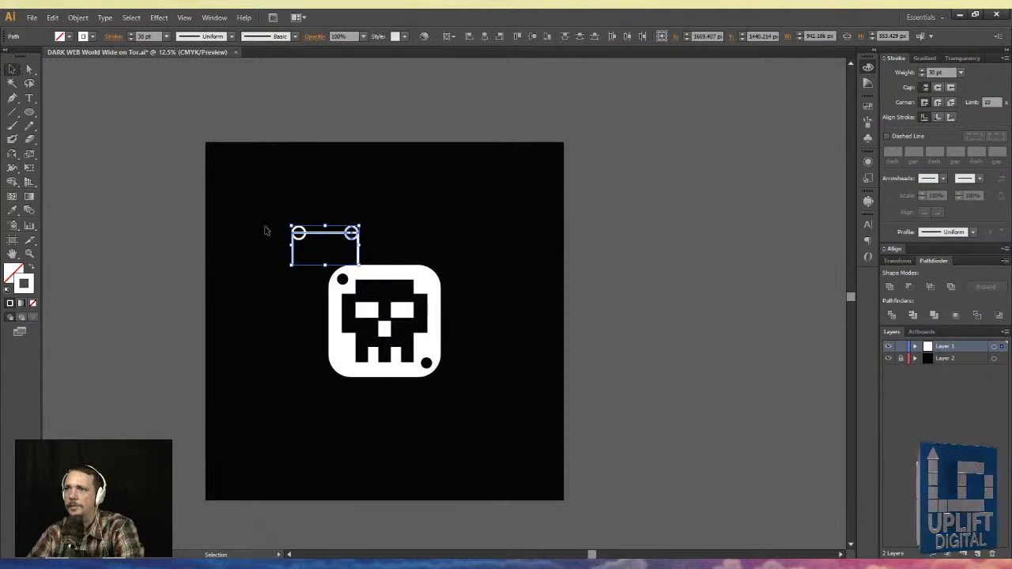
# - Rotate the mirrored copy 90° clockwise and attach its line end to the upper part of the rounded square's right edge
pyautogui.moveTo(292, 263); pyautogui.dragTo(475, 263)
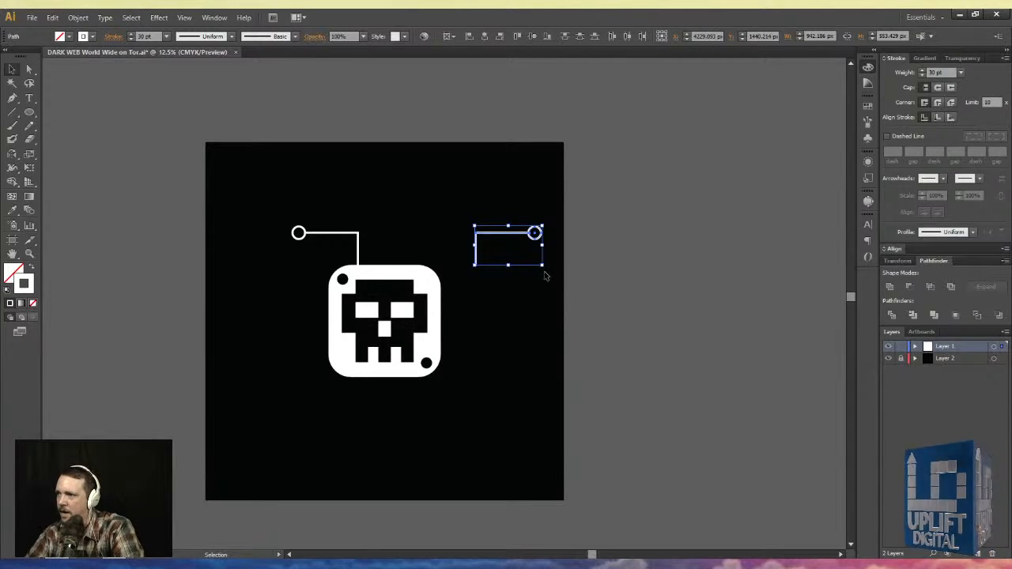
pyautogui.moveTo(540, 271); pyautogui.dragTo(463, 304)
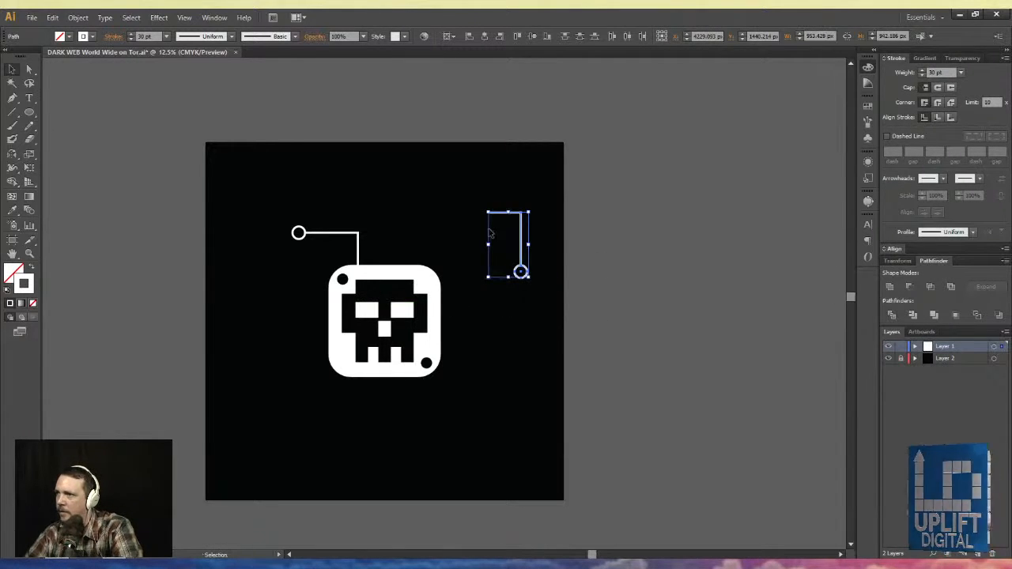
pyautogui.moveTo(521, 231); pyautogui.dragTo(473, 316)
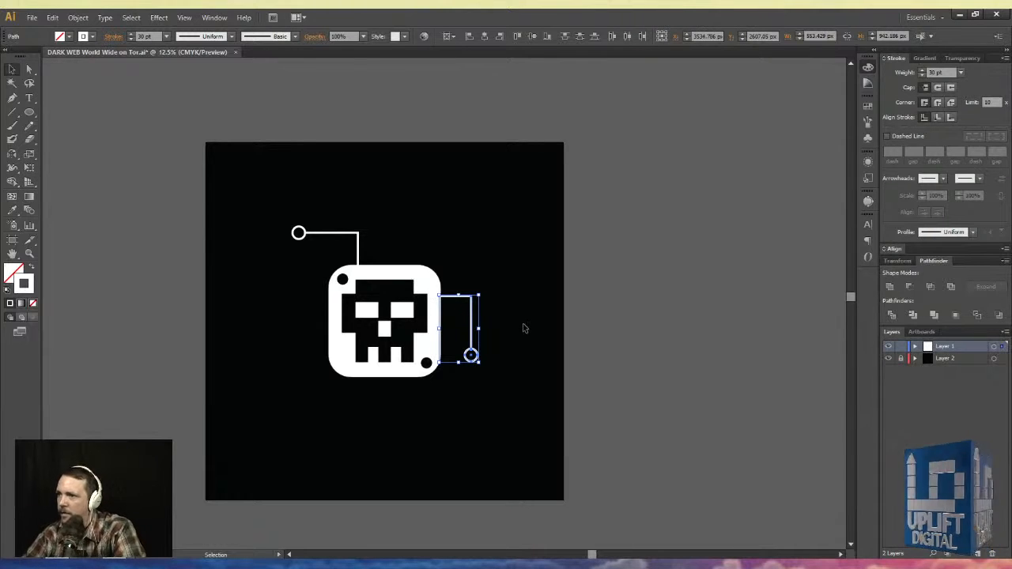
pyautogui.click(125, 267)
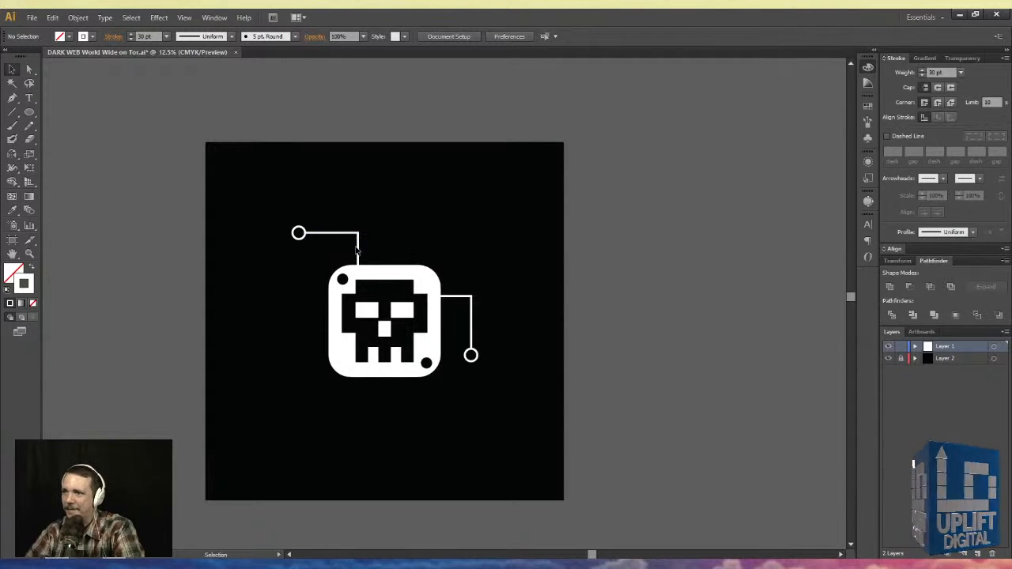
# - Draw a short vertical line with the Pen tool upward from the right part of the rounded square's upper edge
pyautogui.hotkey('ctrl', '+')
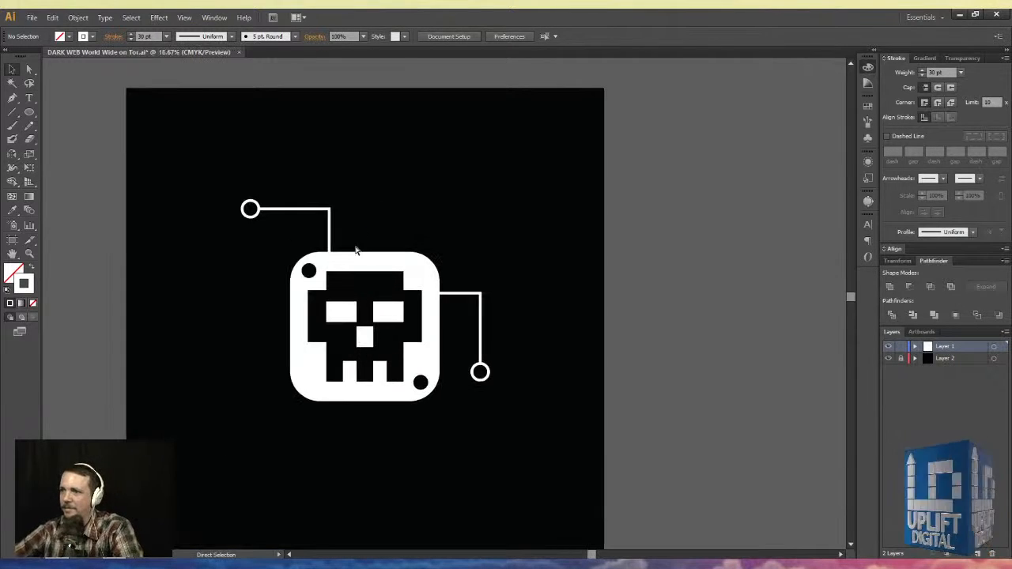
pyautogui.click(11, 98)
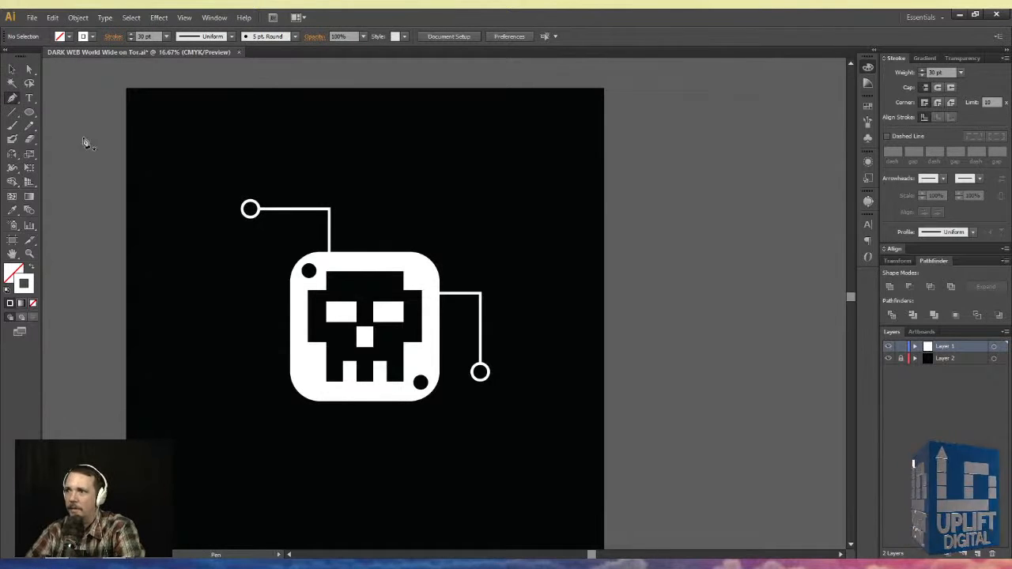
pyautogui.click(397, 252)
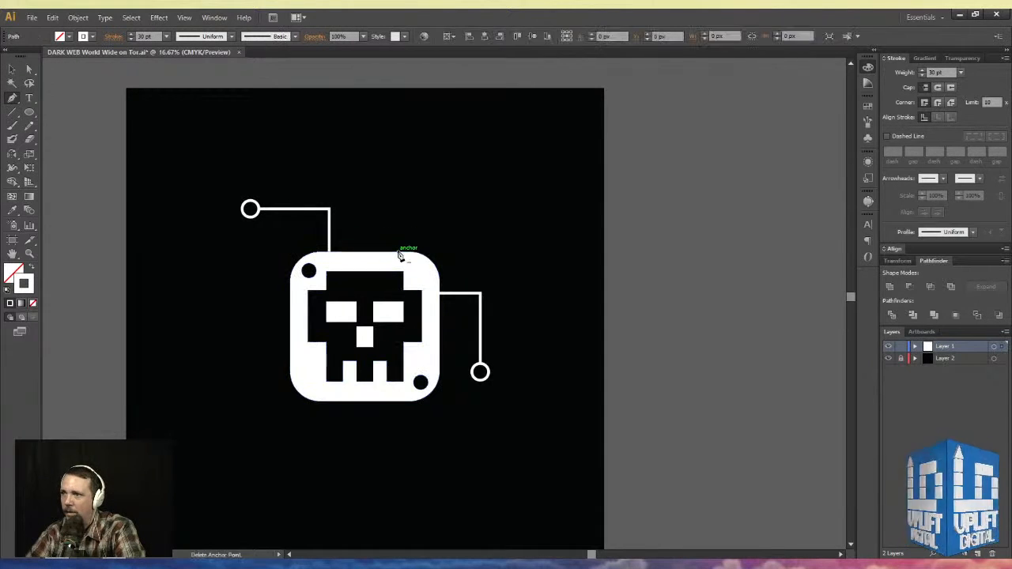
pyautogui.click(397, 210)
pyautogui.press('v')
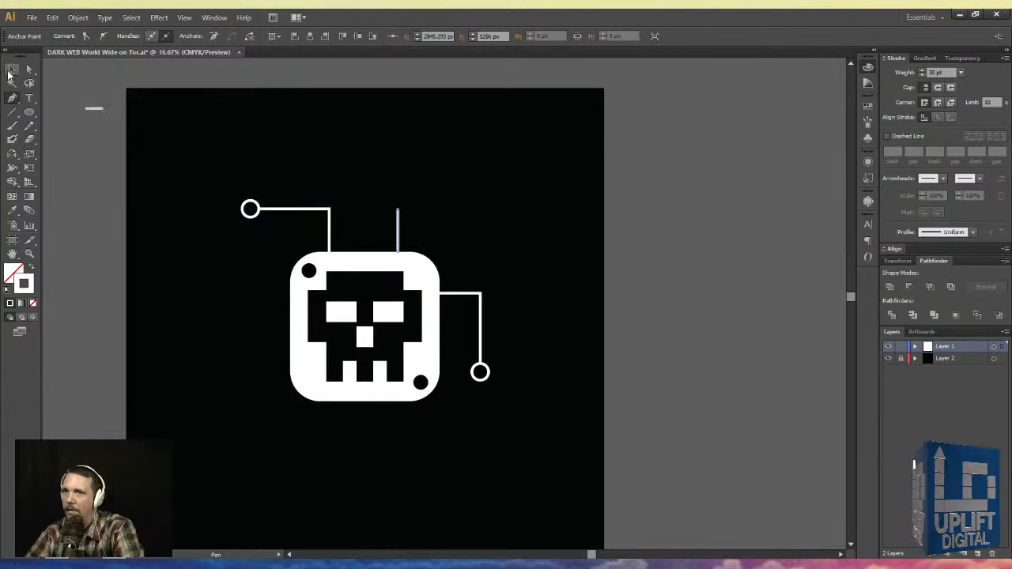
# - Copy the upper-left ring onto the new line's upper end and shift it up until the line no longer protrudes inside it
pyautogui.moveTo(250, 209); pyautogui.dragTo(448, 255)
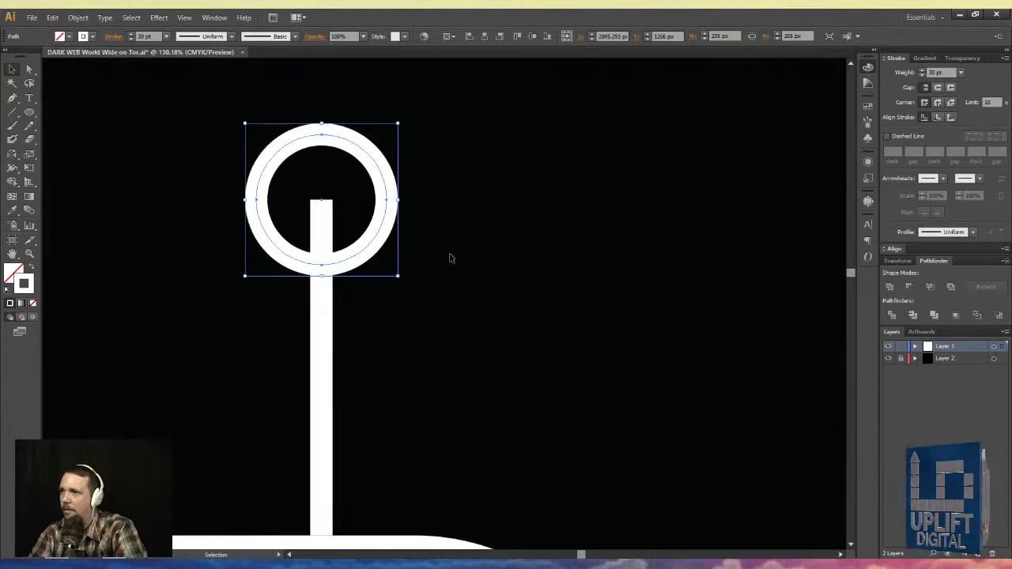
pyautogui.moveTo(304, 257); pyautogui.dragTo(295, 195)
pyautogui.press('a')
pyautogui.hotkey('ctrl', '0')
pyautogui.press('v')
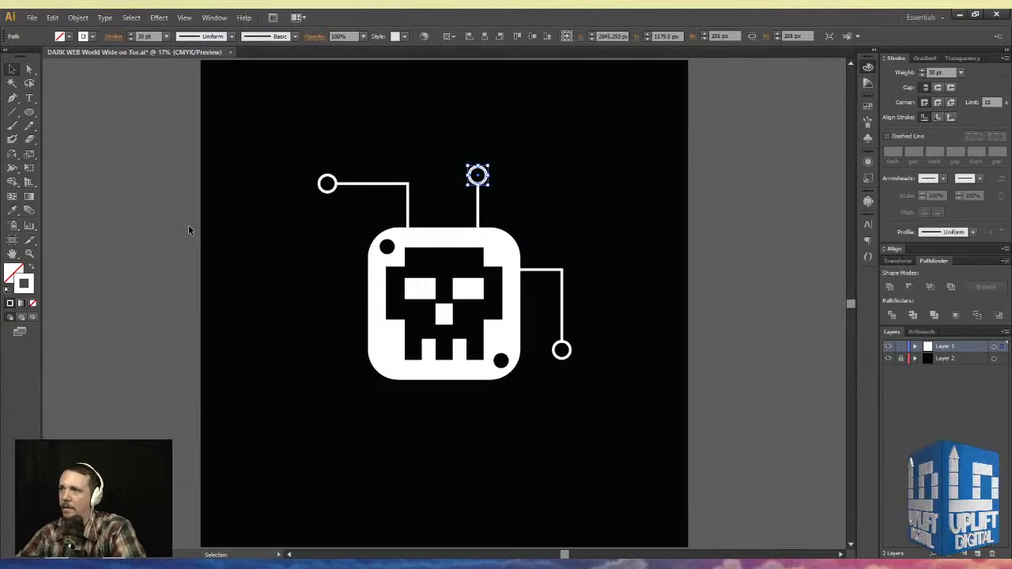
pyautogui.click(180, 249)
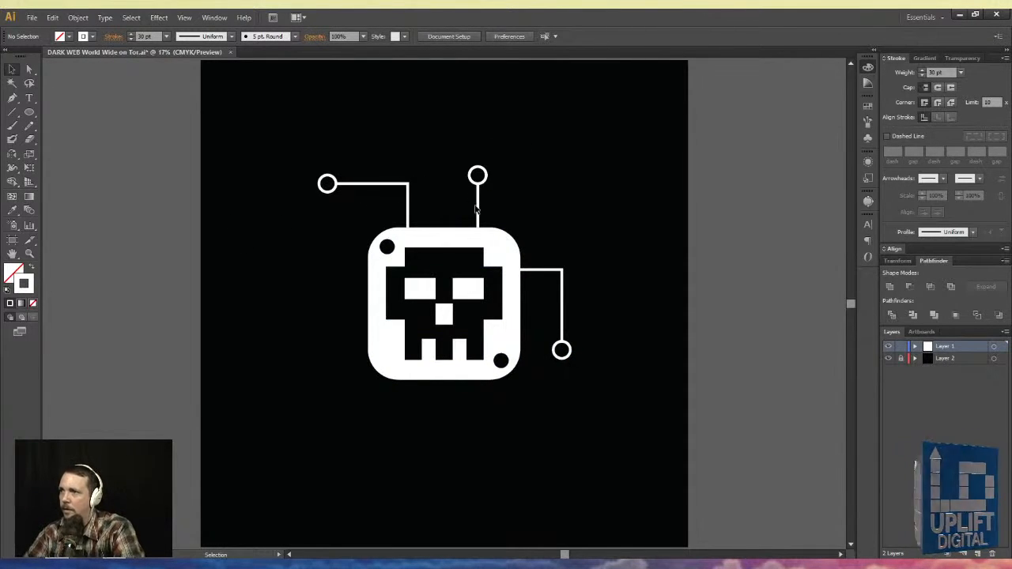
# - Copy the straight line with its circle, rotate the copy 180°, and attach it to the left part of the rounded square's lower edge
pyautogui.moveTo(444, 136); pyautogui.dragTo(334, 355)
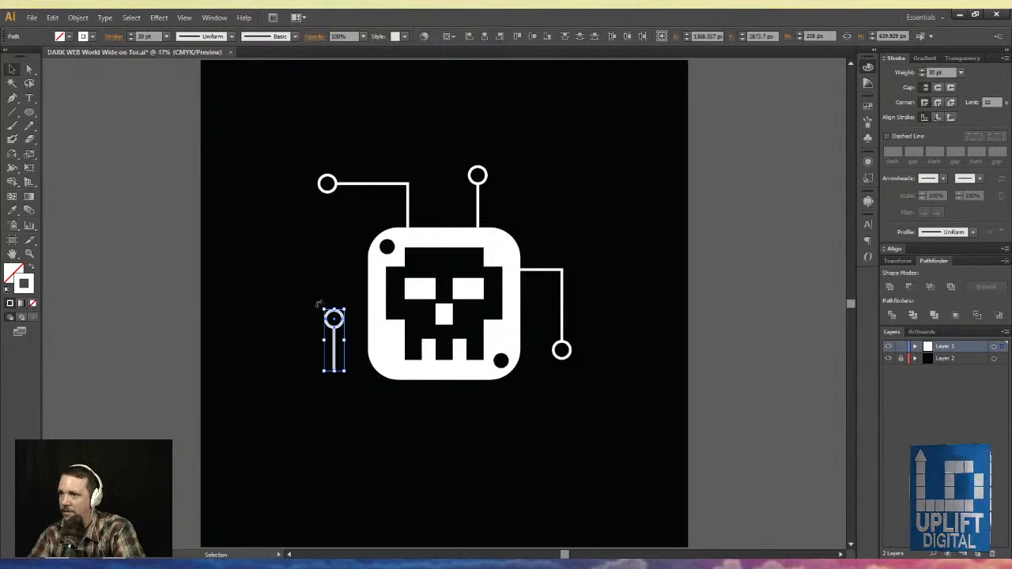
pyautogui.moveTo(318, 306); pyautogui.dragTo(359, 407)
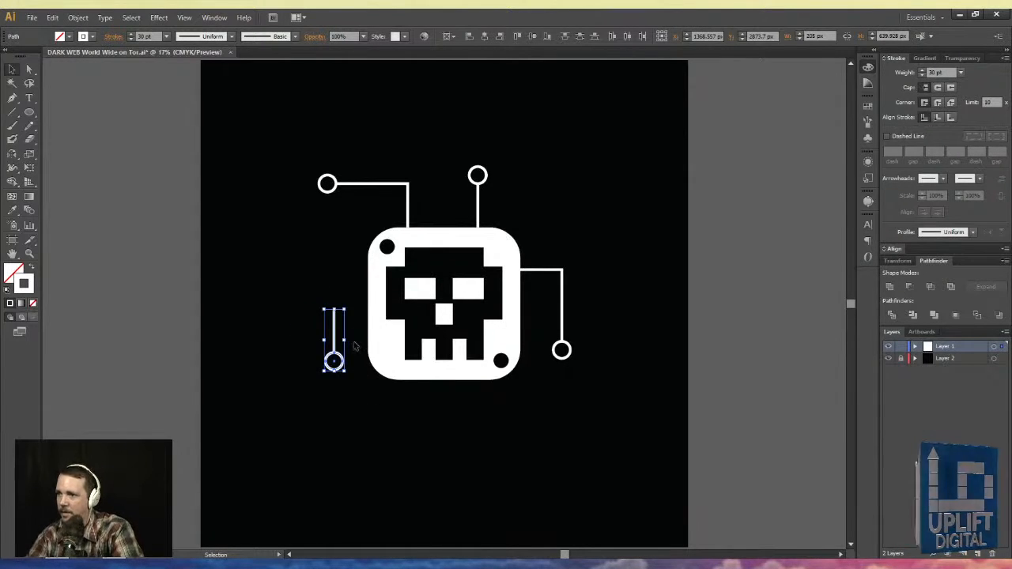
pyautogui.moveTo(338, 316); pyautogui.dragTo(407, 391)
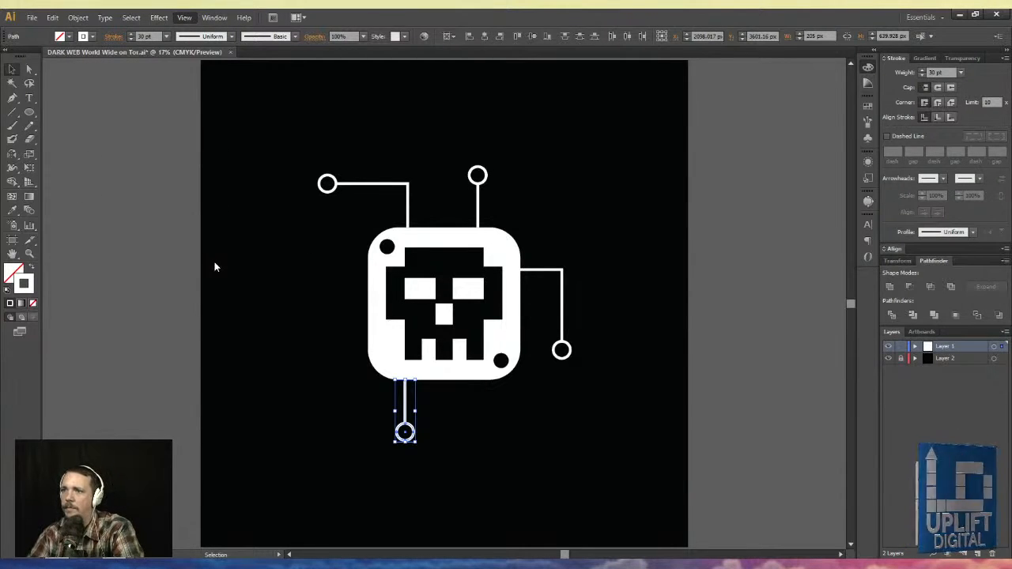
# - Show the rulers and place vertical guides through the two vertical lines above the rounded square
pyautogui.hotkey('ctrl', 'r')
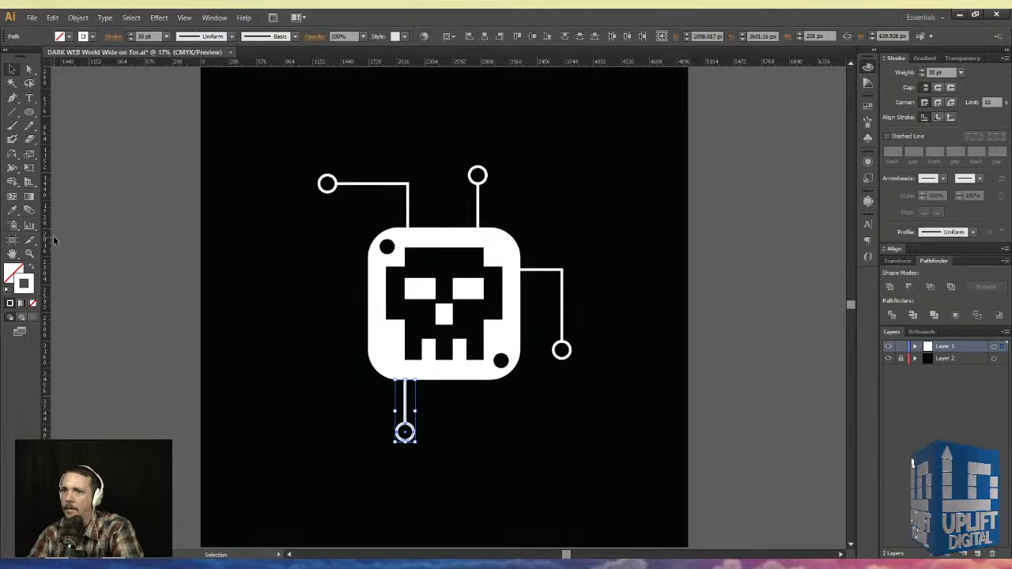
pyautogui.moveTo(45, 238); pyautogui.dragTo(409, 221)
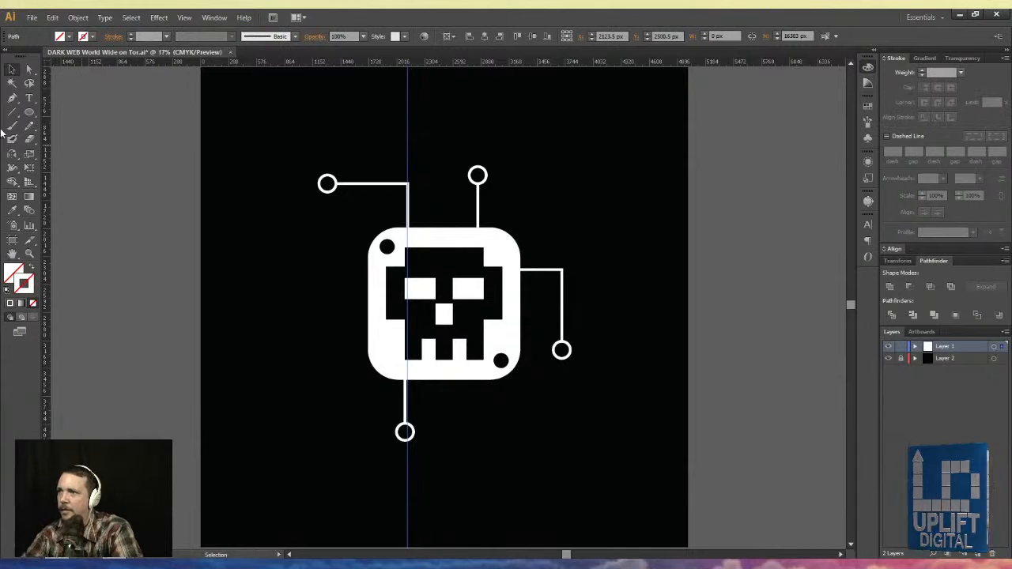
pyautogui.moveTo(50, 171); pyautogui.dragTo(478, 216)
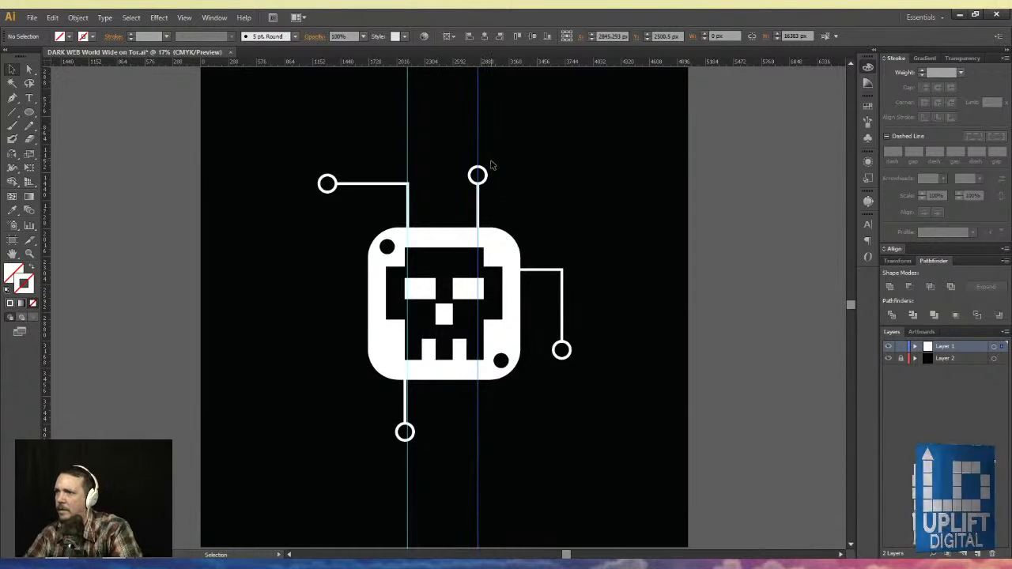
# - Nudge the lower line with its circle right until it lines up with the left vertical guide
pyautogui.moveTo(357, 384); pyautogui.dragTo(438, 471)
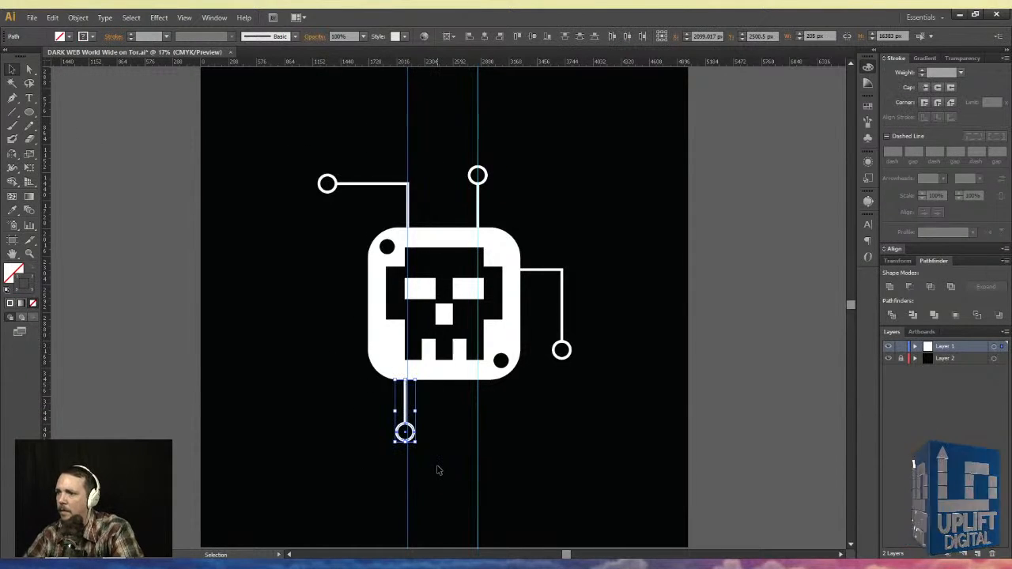
pyautogui.hotkey('ctrl', 'Left')
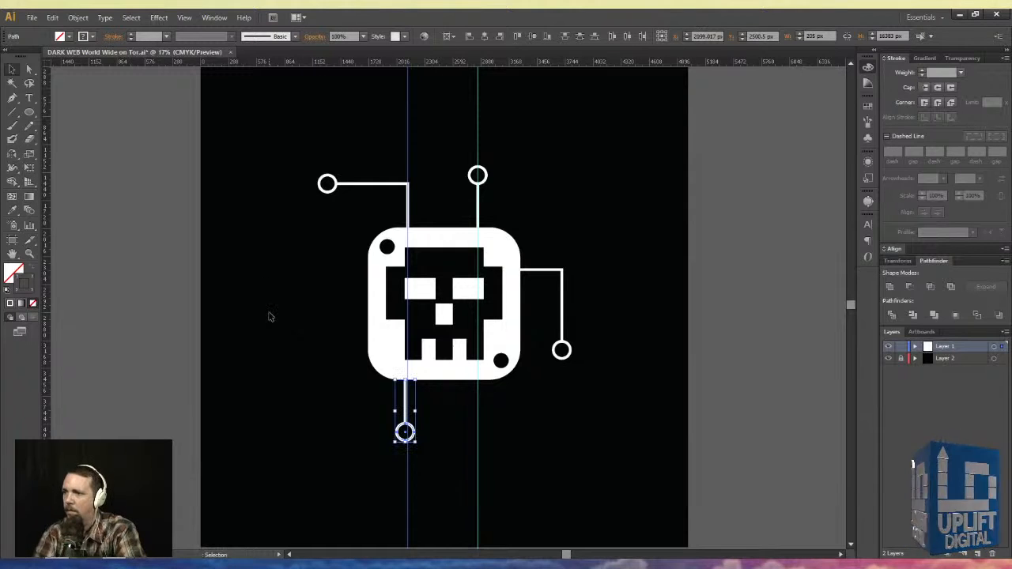
pyautogui.click(408, 166)
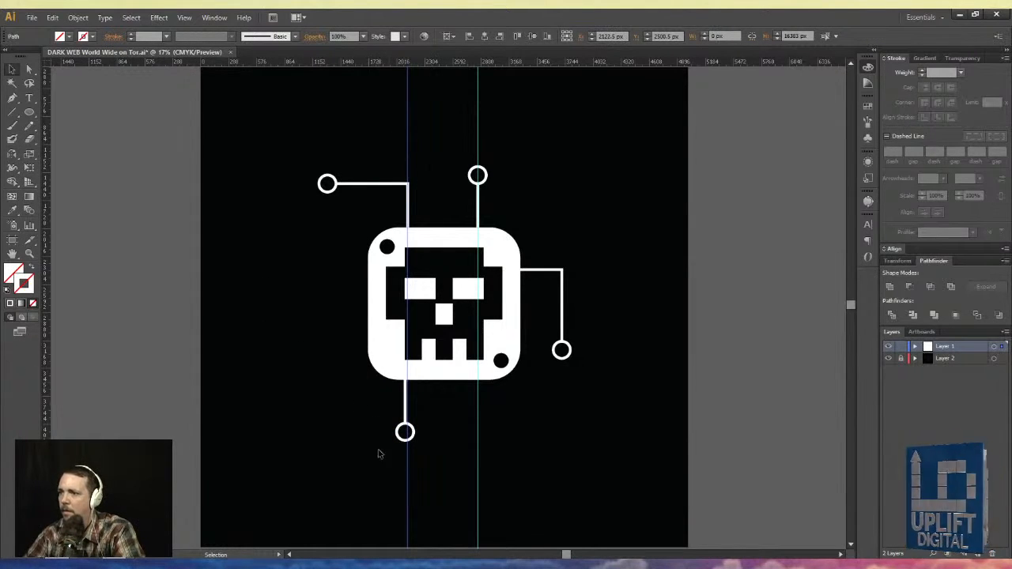
pyautogui.moveTo(376, 415); pyautogui.dragTo(404, 449)
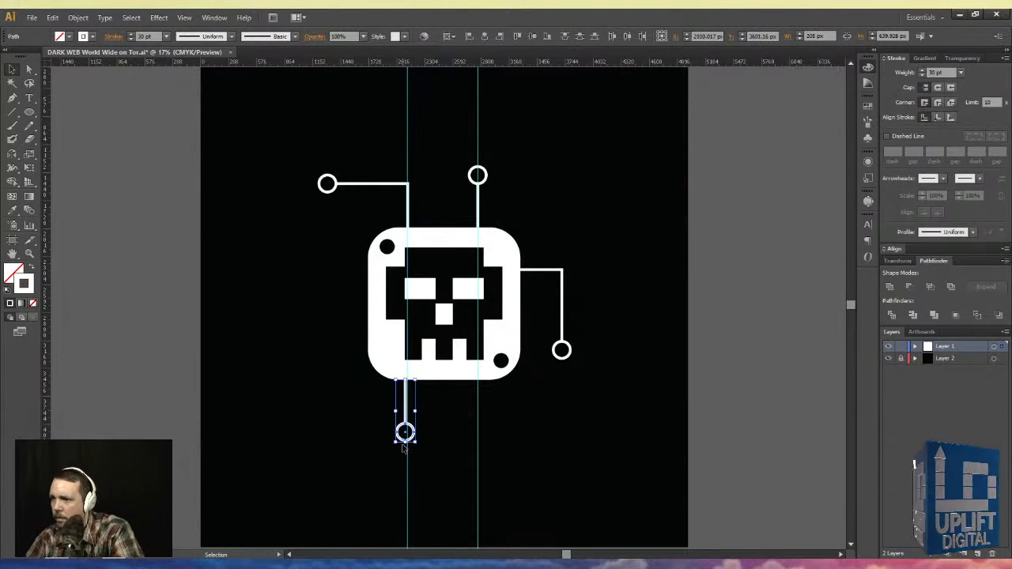
pyautogui.press('Right')
pyautogui.press('Right')
pyautogui.press('Right')
pyautogui.press('Right')
pyautogui.press('Right')
pyautogui.press('Right')
pyautogui.press('Right')
pyautogui.press('Right')
pyautogui.press('Right')
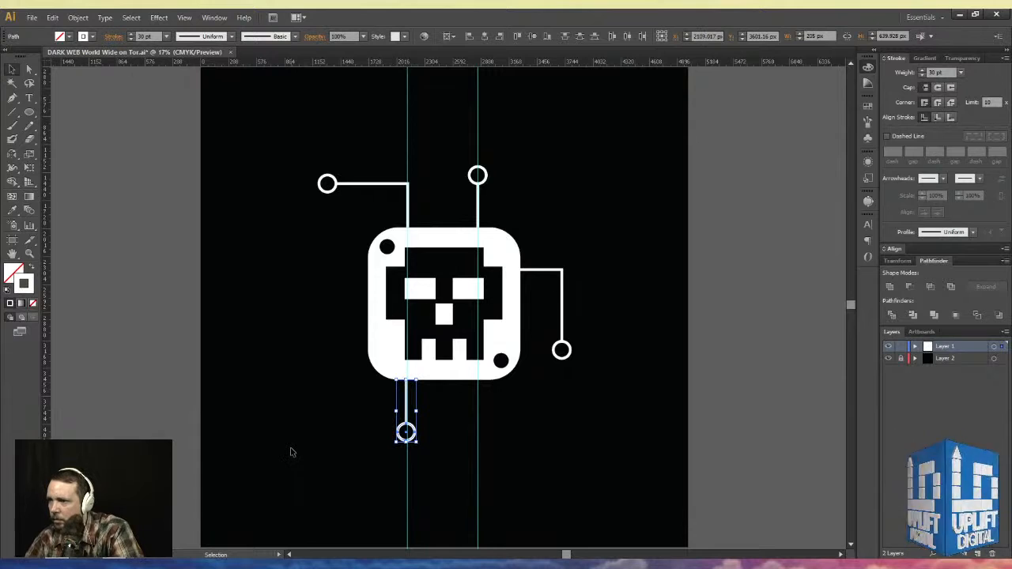
pyautogui.press('Right')
pyautogui.press('Right')
pyautogui.press('Right')
pyautogui.press('Right')
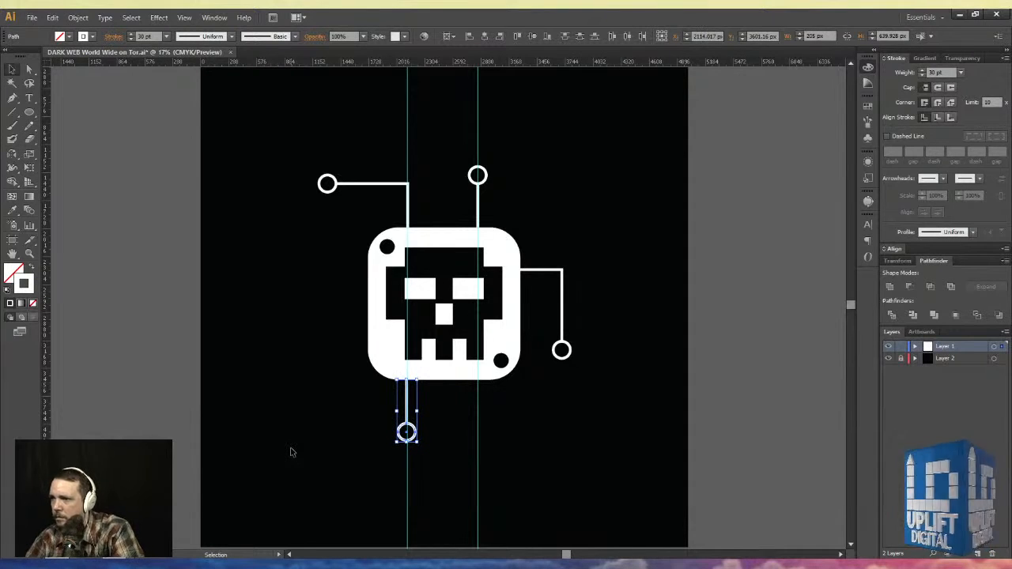
pyautogui.press('Right')
pyautogui.press('Right')
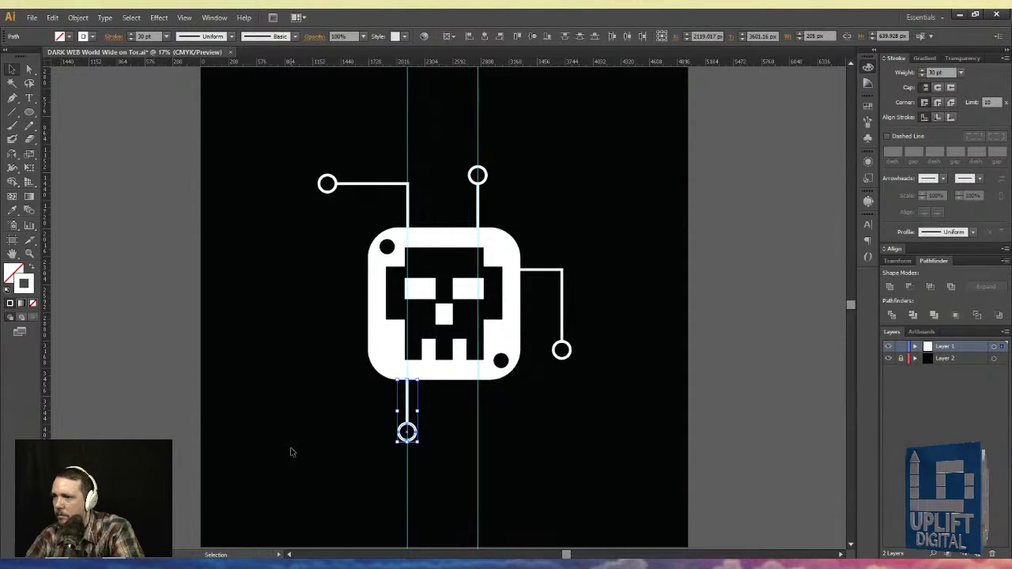
pyautogui.click(145, 309)
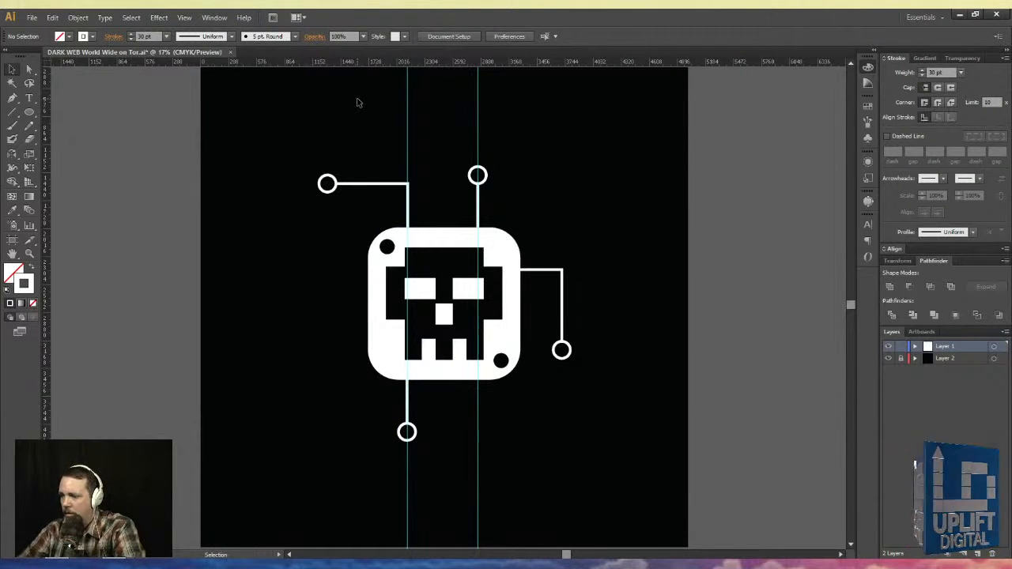
# - Fine-tune the lower line and circle by 3 px to the right to centre them on the guide
pyautogui.moveTo(356, 103); pyautogui.dragTo(455, 166)
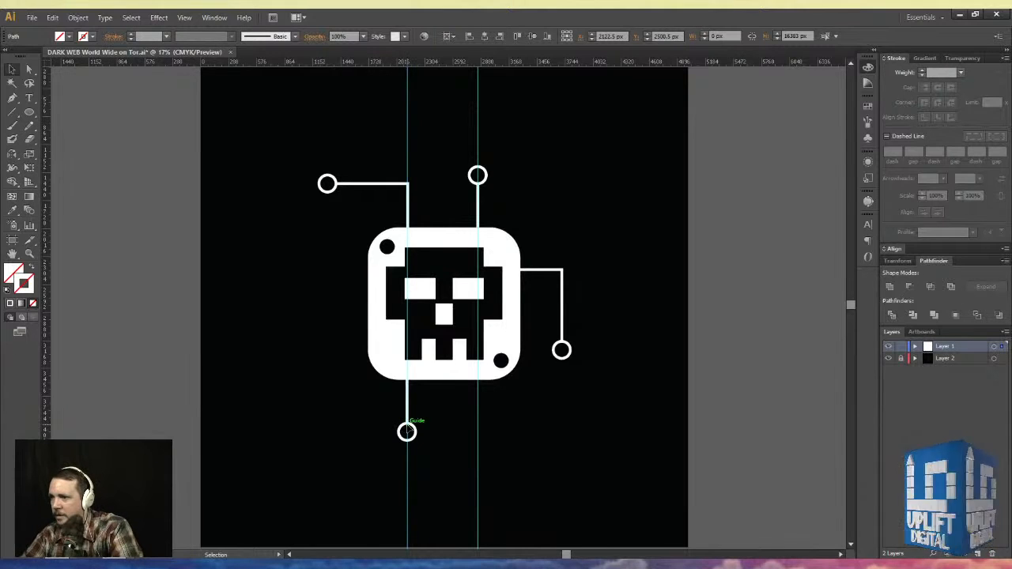
pyautogui.moveTo(355, 384); pyautogui.dragTo(437, 455)
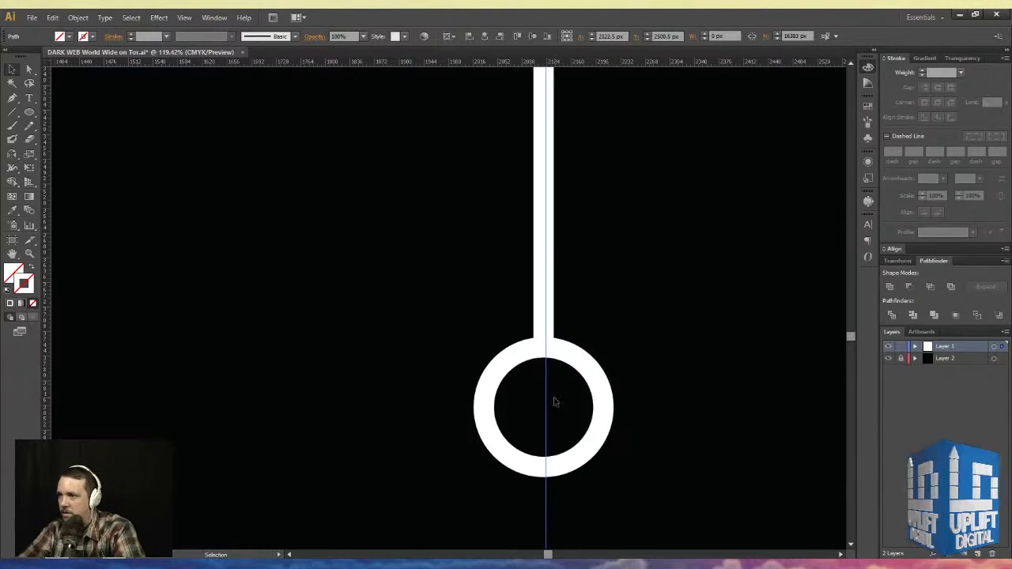
pyautogui.click(536, 232)
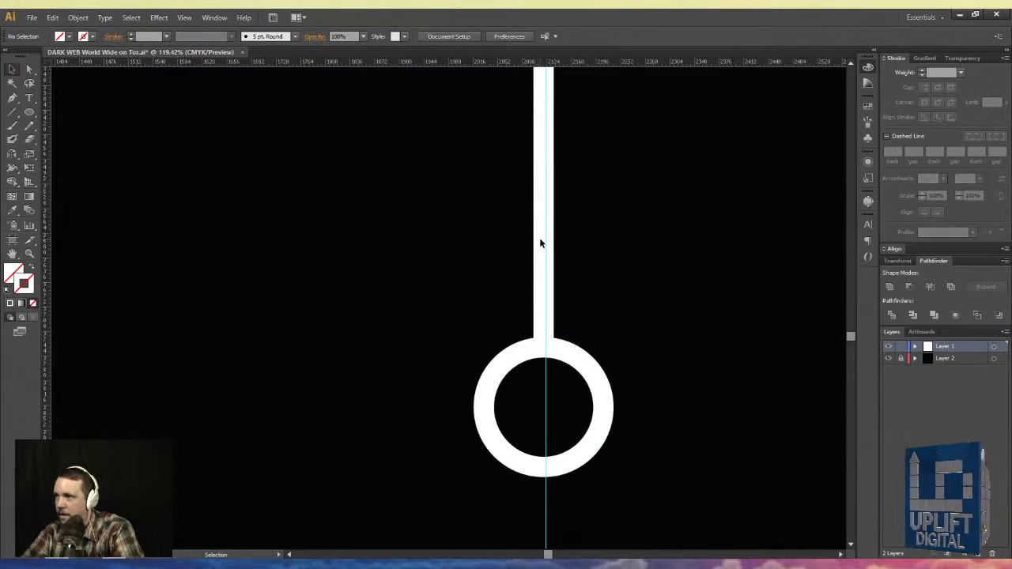
pyautogui.click(515, 352)
pyautogui.press('Right')
pyautogui.press('Right')
pyautogui.press('Right')
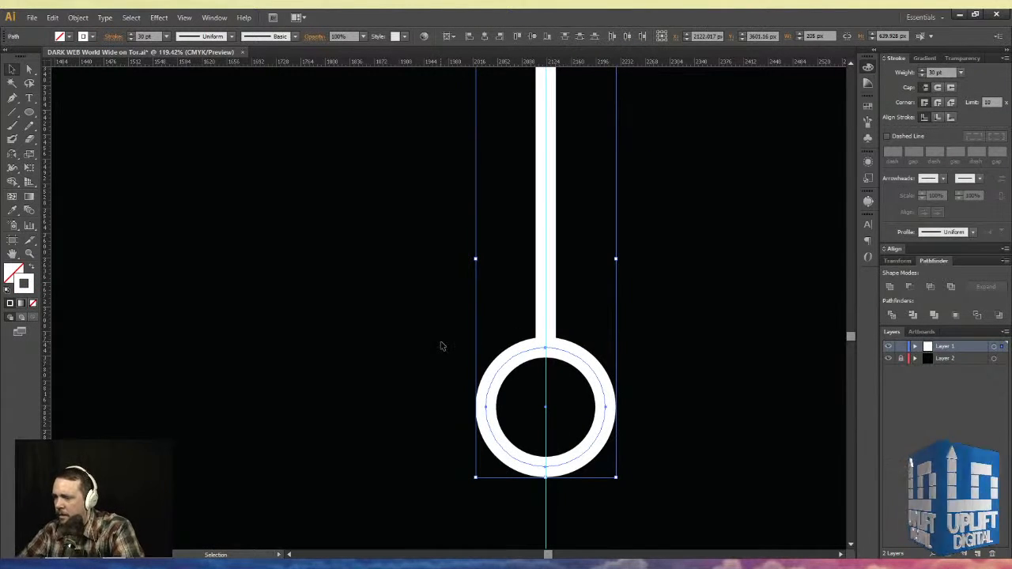
# - Duplicate the lower line with its circle horizontally onto the right vertical guide
pyautogui.hotkey('ctrl', '-')
pyautogui.hotkey('ctrl', '-')
pyautogui.hotkey('ctrl', '-')
pyautogui.hotkey('ctrl', '-')
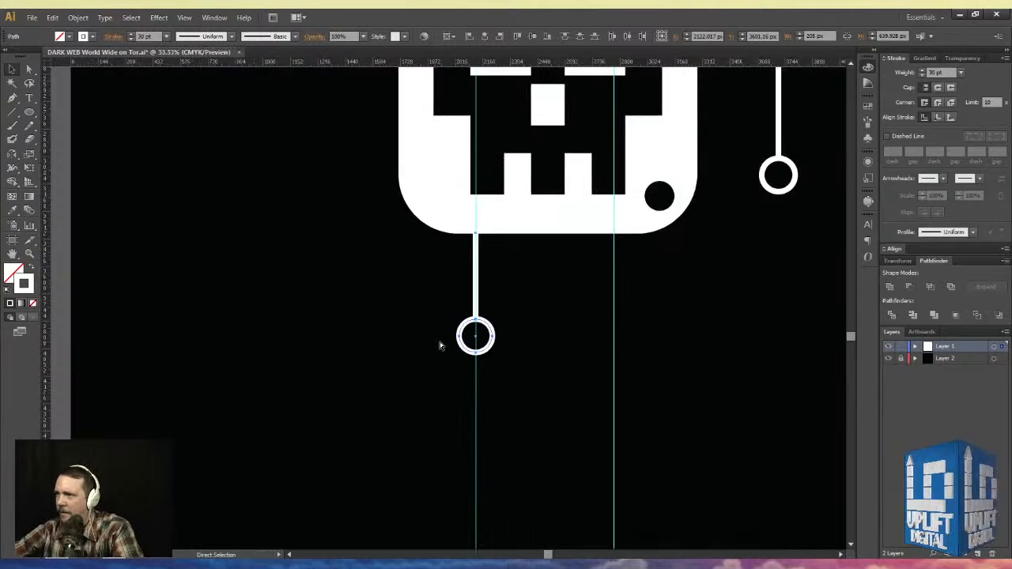
pyautogui.moveTo(465, 327); pyautogui.dragTo(605, 323)
pyautogui.click(400, 277)
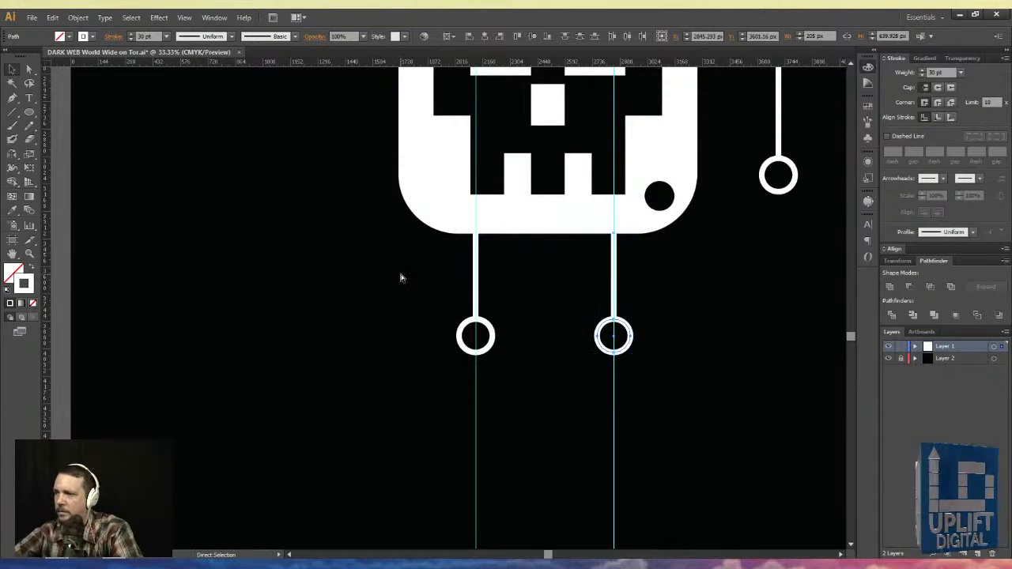
# - Copy the upper-left L-shaped line with its circle to the left and mirror the copy horizontally with the Reflect tool
pyautogui.hotkey('ctrl', '-')
pyautogui.hotkey('ctrl', '-')
pyautogui.hotkey('ctrl', '-')
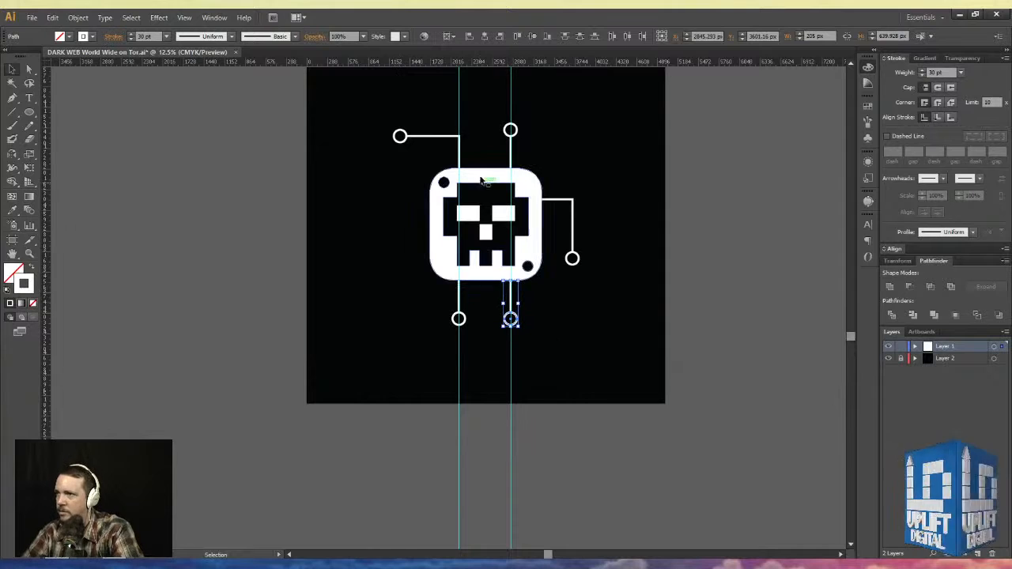
pyautogui.moveTo(439, 88); pyautogui.dragTo(314, 97)
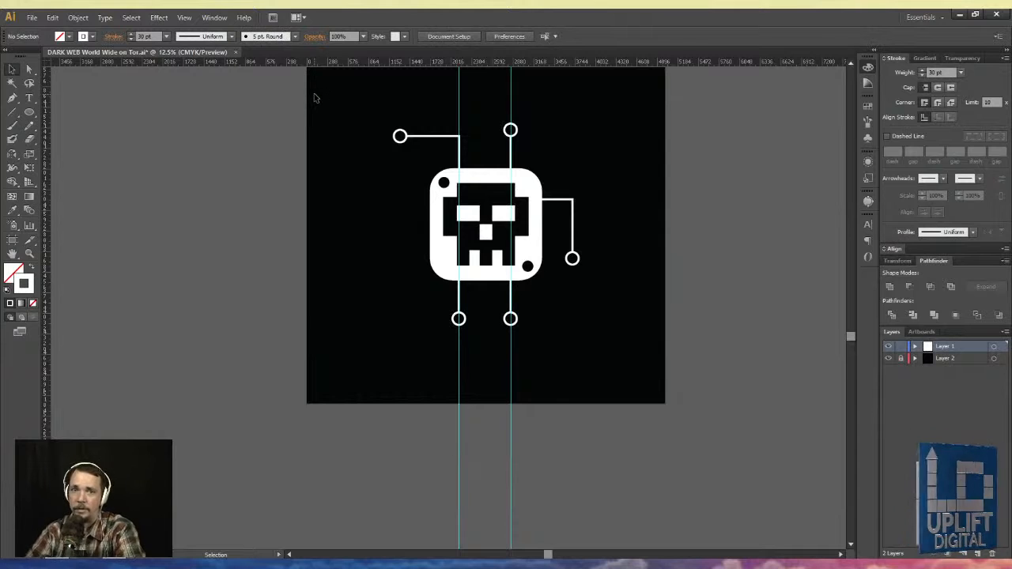
pyautogui.moveTo(388, 123); pyautogui.dragTo(308, 170)
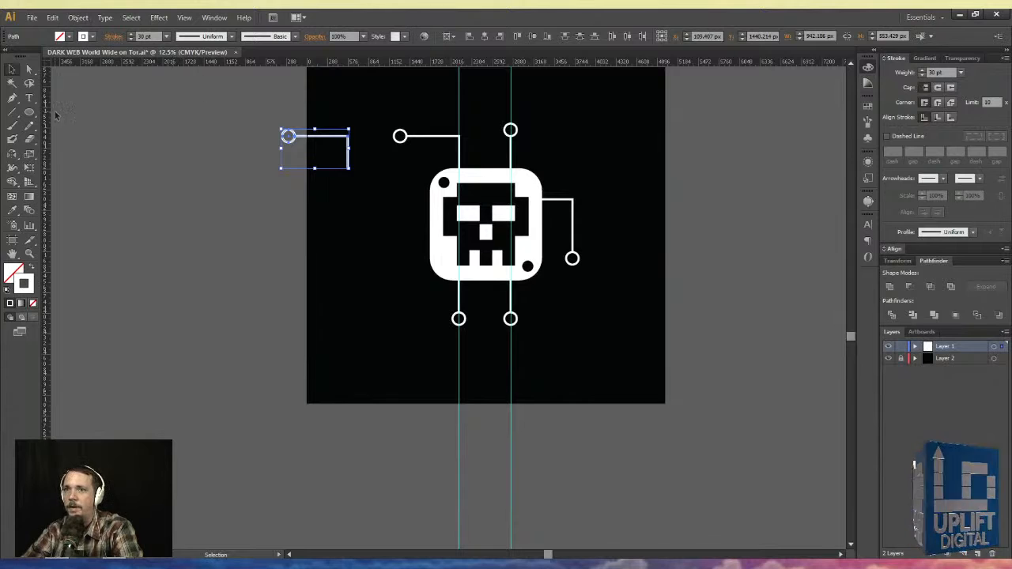
pyautogui.click(12, 155)
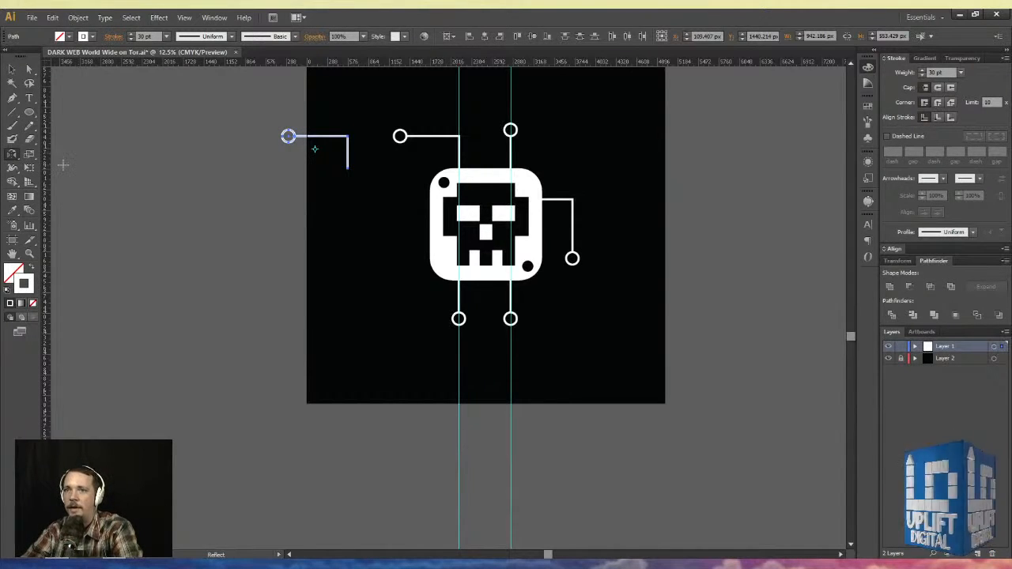
pyautogui.doubleClick(12, 155)
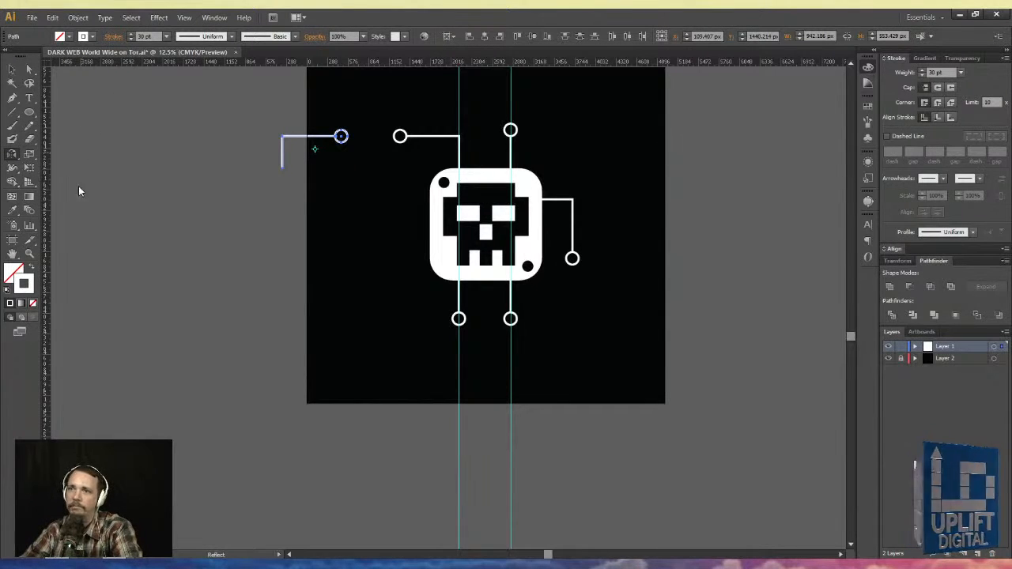
# - Rotate the mirrored copy 90° counterclockwise and place it just left of the rounded square
pyautogui.click(12, 70)
pyautogui.moveTo(278, 122); pyautogui.dragTo(291, 193)
pyautogui.moveTo(303, 155); pyautogui.dragTo(388, 227)
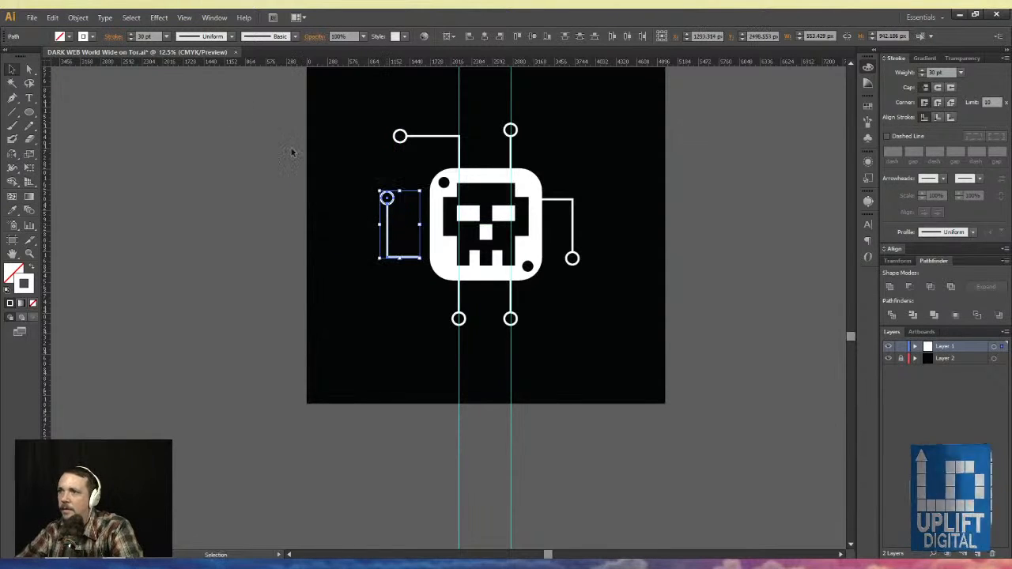
# - Reflect the rotated copy across the horizontal axis so its circle sits at the lower end
pyautogui.doubleClick(12, 155)
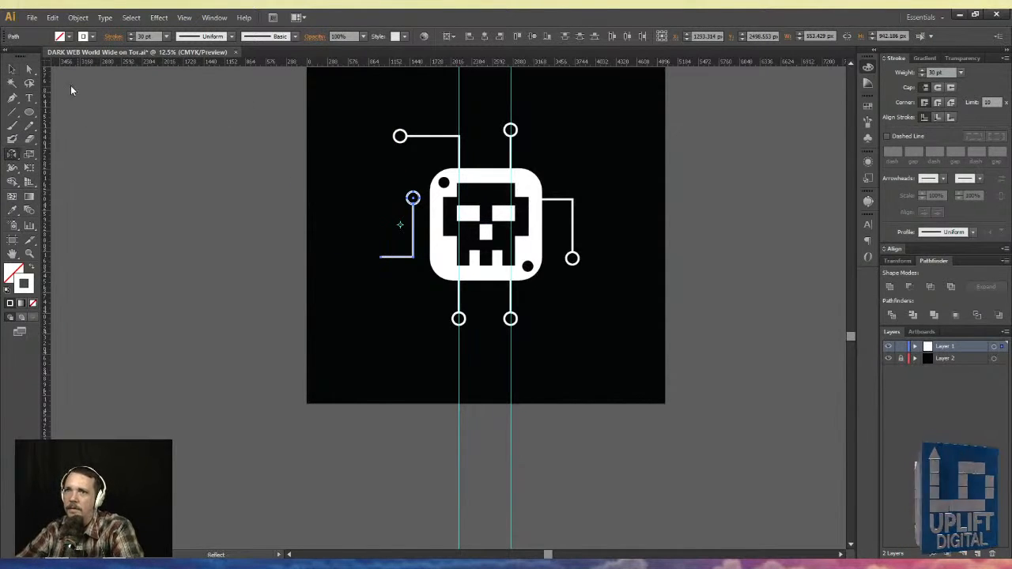
pyautogui.click(21, 59)
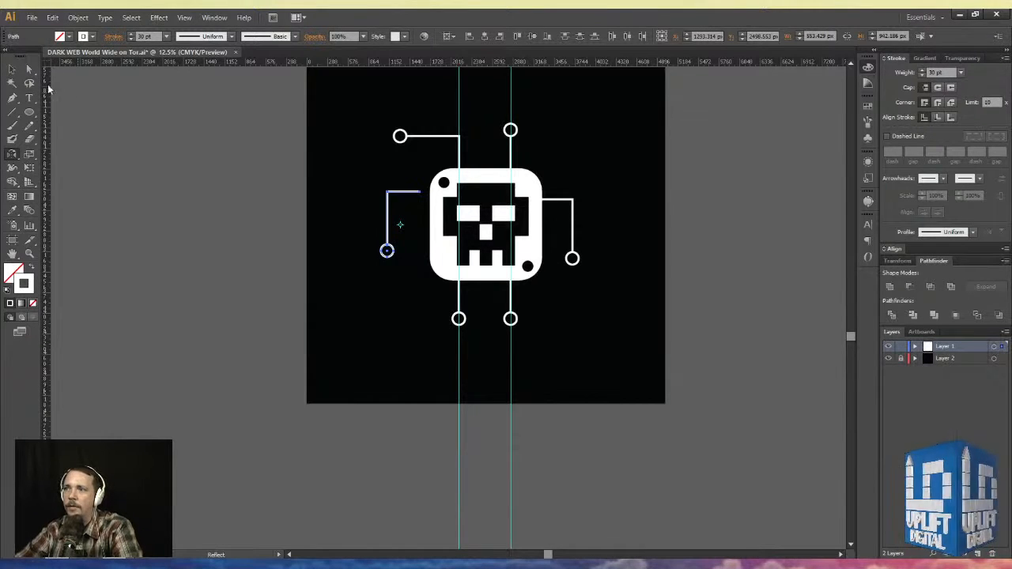
# - Move the left L-shaped line with its circle straight down beside the lower half of the rounded square
pyautogui.click(10, 70)
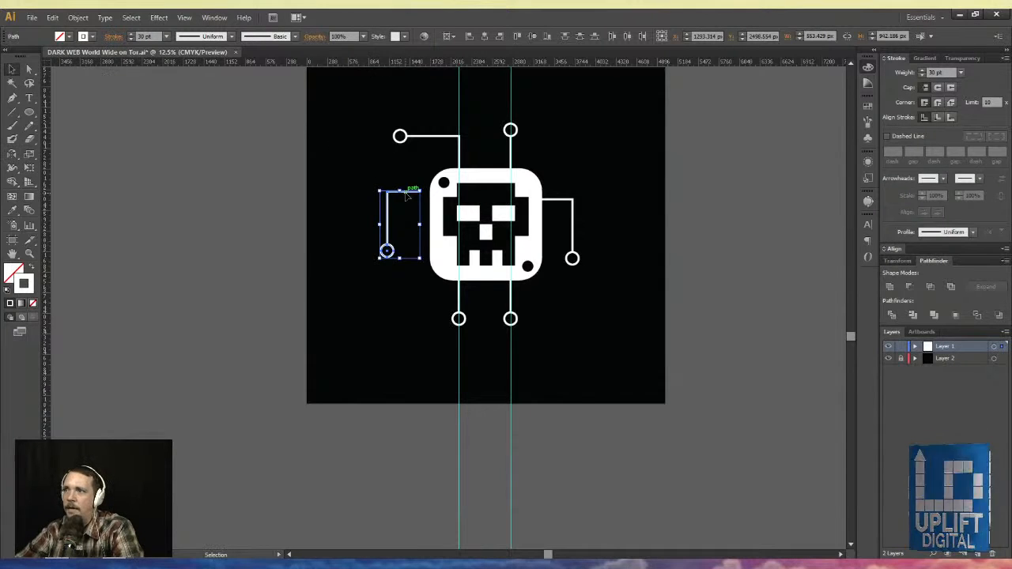
pyautogui.moveTo(413, 193); pyautogui.dragTo(433, 324)
pyautogui.press('z')
pyautogui.press('v')
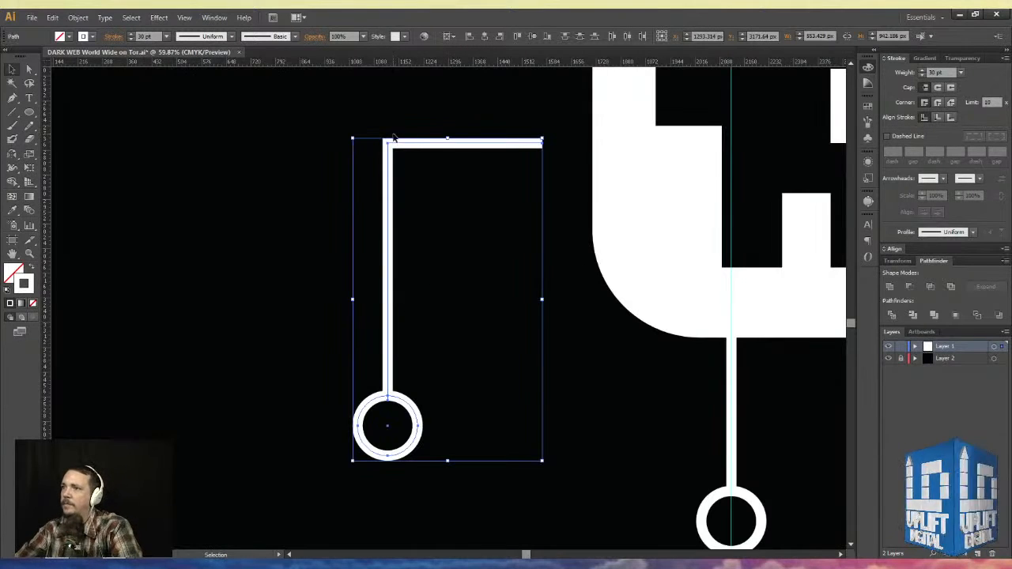
# - Move the left L-shaped line with its circle horizontally until its open end meets the rounded square's left edge
pyautogui.moveTo(406, 147); pyautogui.dragTo(458, 150)
pyautogui.press('a')
pyautogui.hotkey('ctrl', '-')
pyautogui.hotkey('ctrl', '-')
pyautogui.hotkey('ctrl', '-')
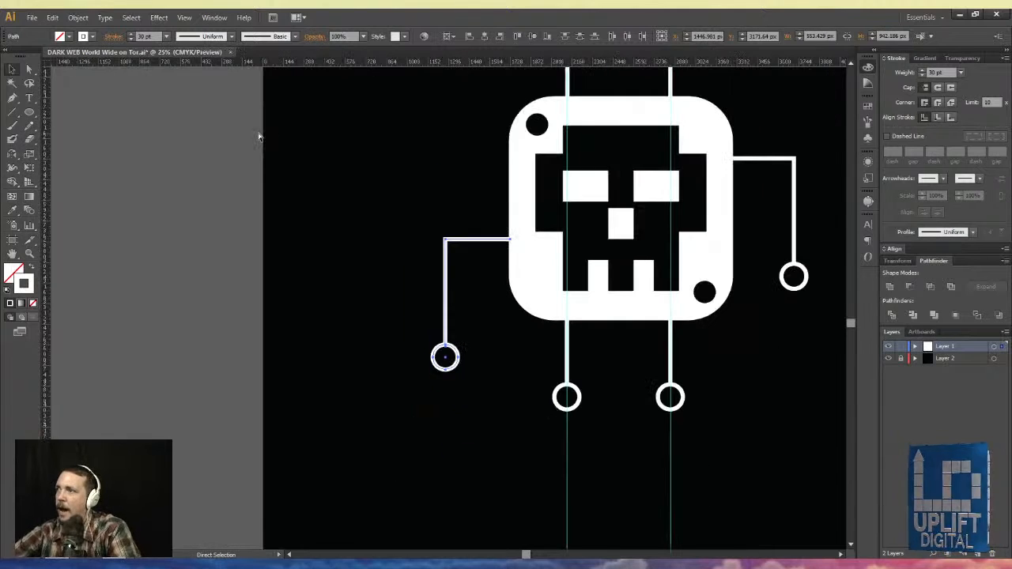
pyautogui.press('v')
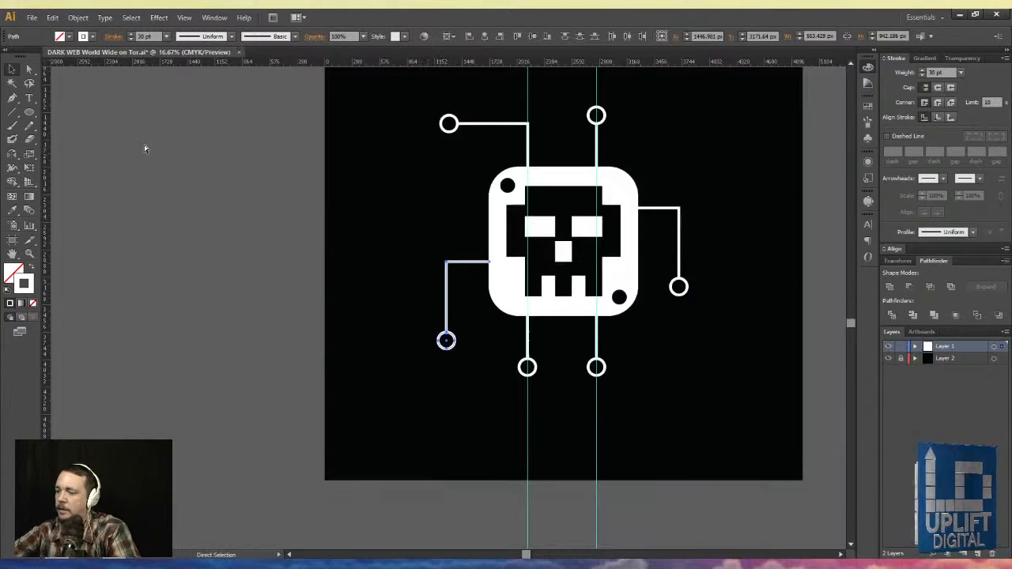
pyautogui.hotkey('ctrl', '-')
pyautogui.hotkey('ctrl', '-')
pyautogui.click(183, 212)
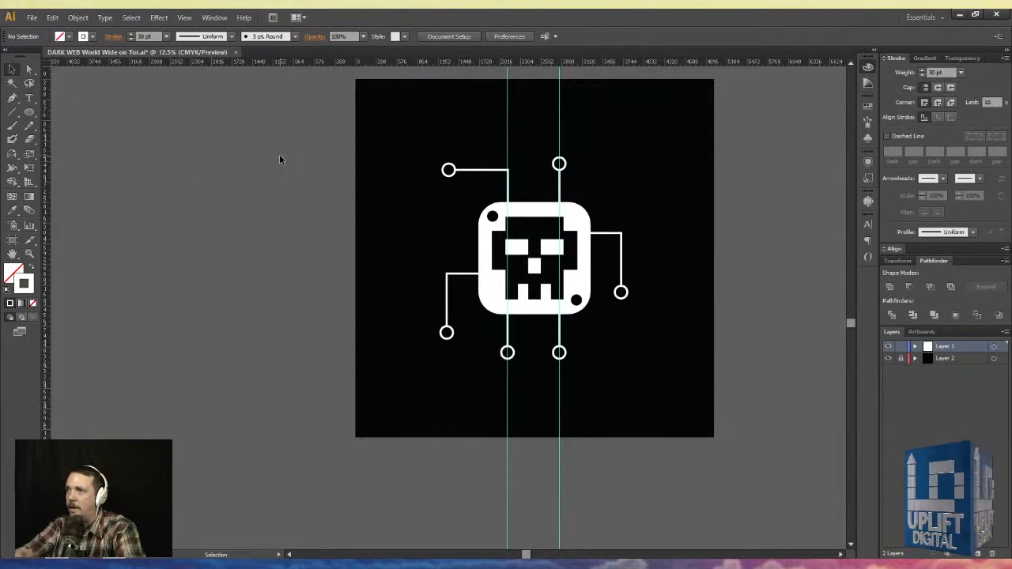
# - Add a horizontal guide through the centre of the upper-left circle
pyautogui.press('z')
pyautogui.moveTo(471, 150); pyautogui.dragTo(554, 192)
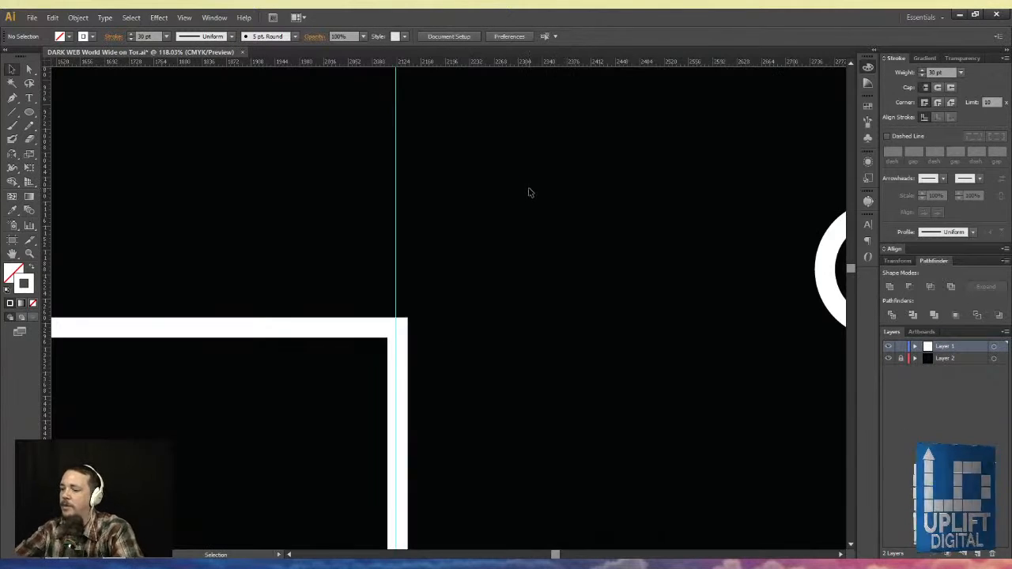
pyautogui.hotkey('ctrl', '-')
pyautogui.hotkey('ctrl', '-')
pyautogui.hotkey('ctrl', '-')
pyautogui.hotkey('ctrl', '-')
pyautogui.press('v')
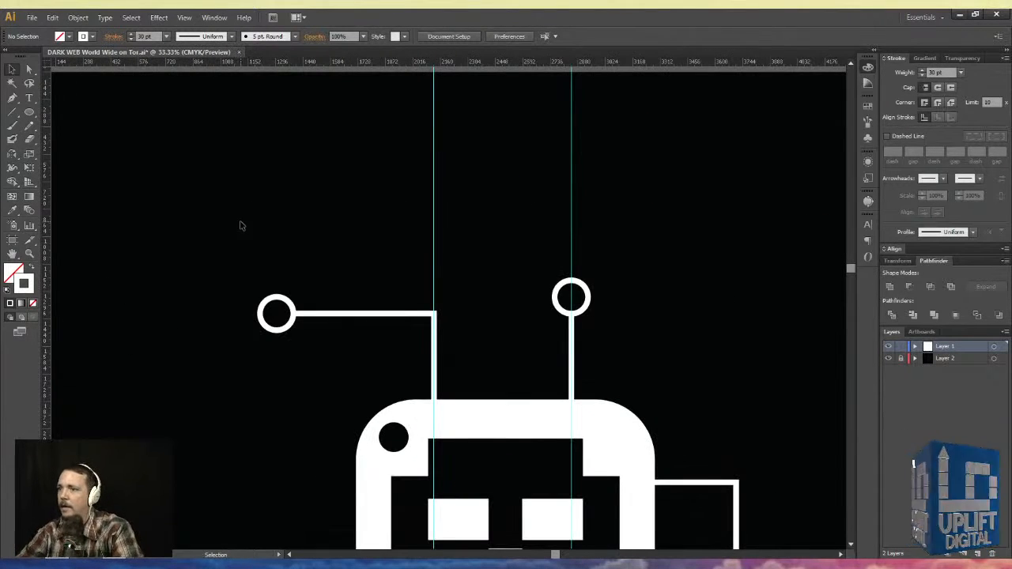
pyautogui.moveTo(639, 234); pyautogui.dragTo(534, 334)
pyautogui.click(476, 234)
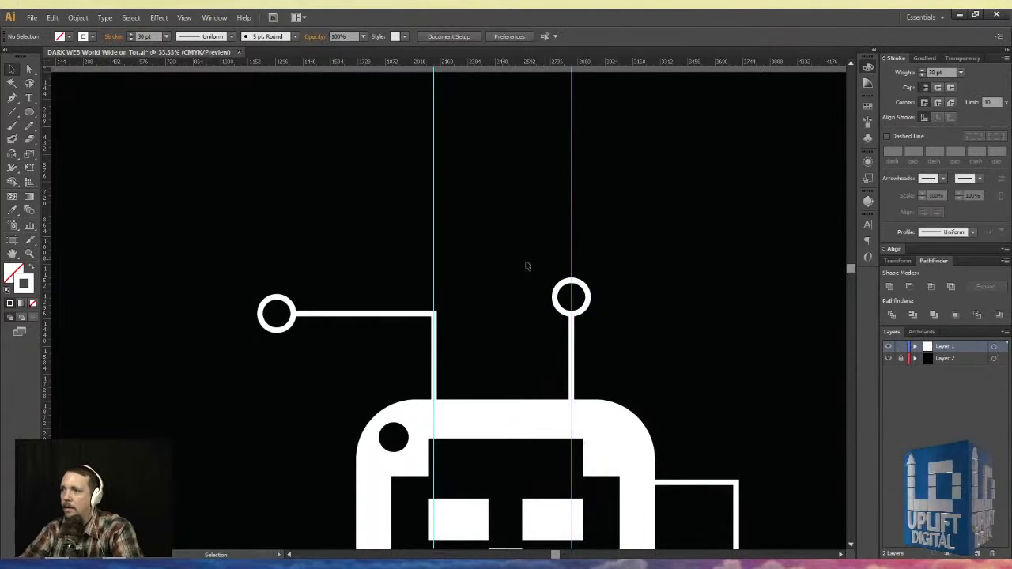
pyautogui.click(562, 299)
pyautogui.moveTo(274, 61); pyautogui.dragTo(277, 314)
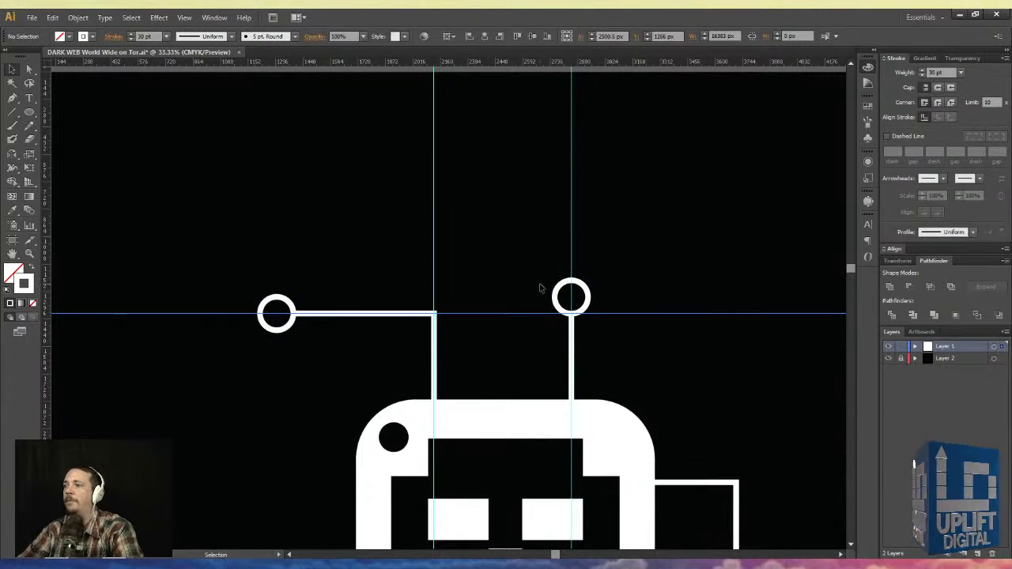
# - Lower the circle on the upper-right vertical line until it is centred on the horizontal guide
pyautogui.moveTo(555, 297); pyautogui.dragTo(557, 313)
pyautogui.press('Down')
pyautogui.press('Down')
pyautogui.press('Down')
pyautogui.press('Down')
pyautogui.press('Down')
pyautogui.press('Down')
pyautogui.press('Down')
pyautogui.press('Down')
pyautogui.press('Down')
pyautogui.press('Down')
pyautogui.press('Down')
pyautogui.press('Down')
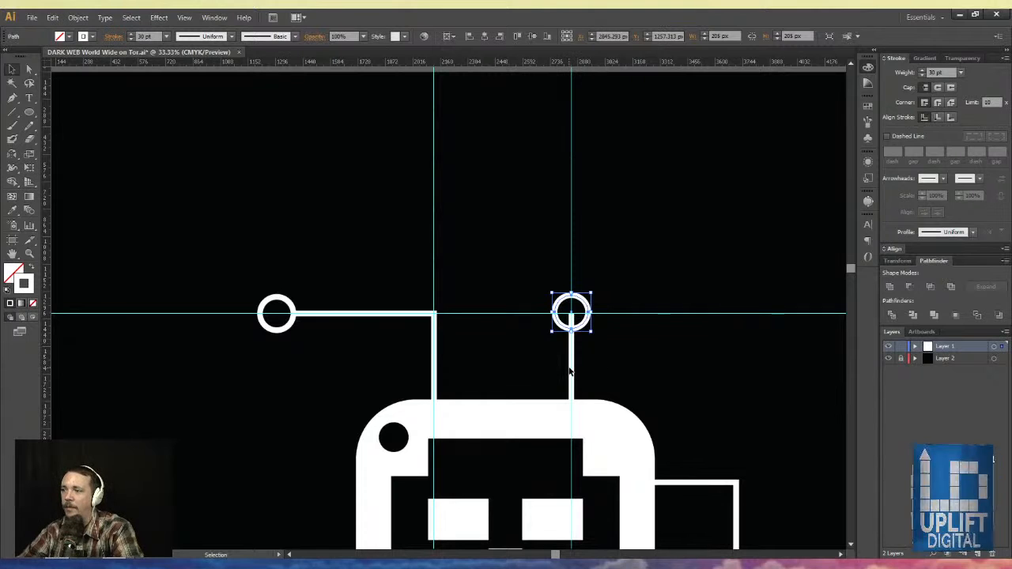
# - Shorten the upper-right vertical line so that it ends at the lowered circle's rim
pyautogui.click(571, 368)
pyautogui.moveTo(553, 345); pyautogui.dragTo(590, 375)
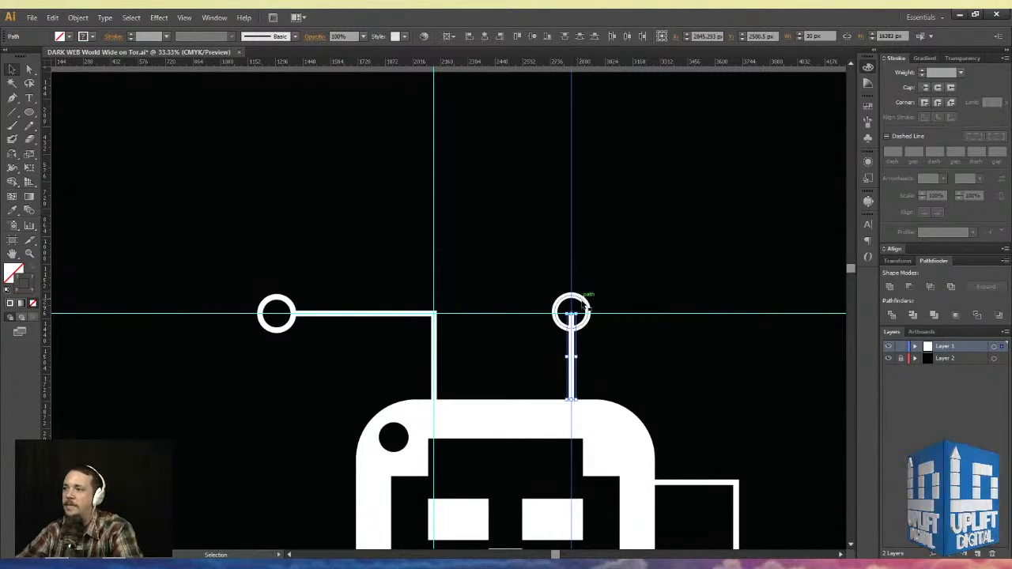
pyautogui.moveTo(571, 315); pyautogui.dragTo(571, 329)
pyautogui.click(347, 236)
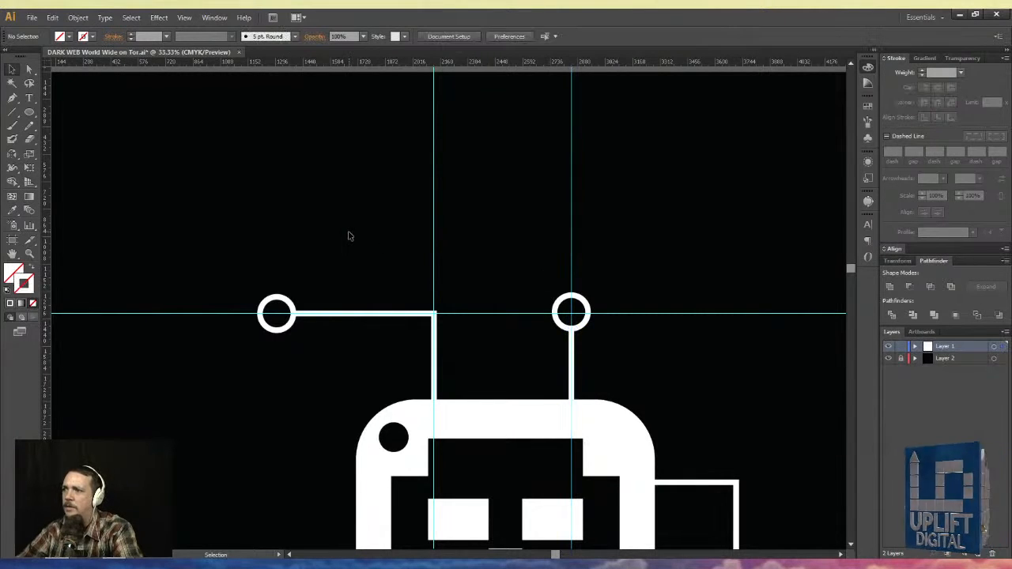
pyautogui.hotkey('ctrl', '-')
pyautogui.hotkey('ctrl', '-')
pyautogui.hotkey('ctrl', '-')
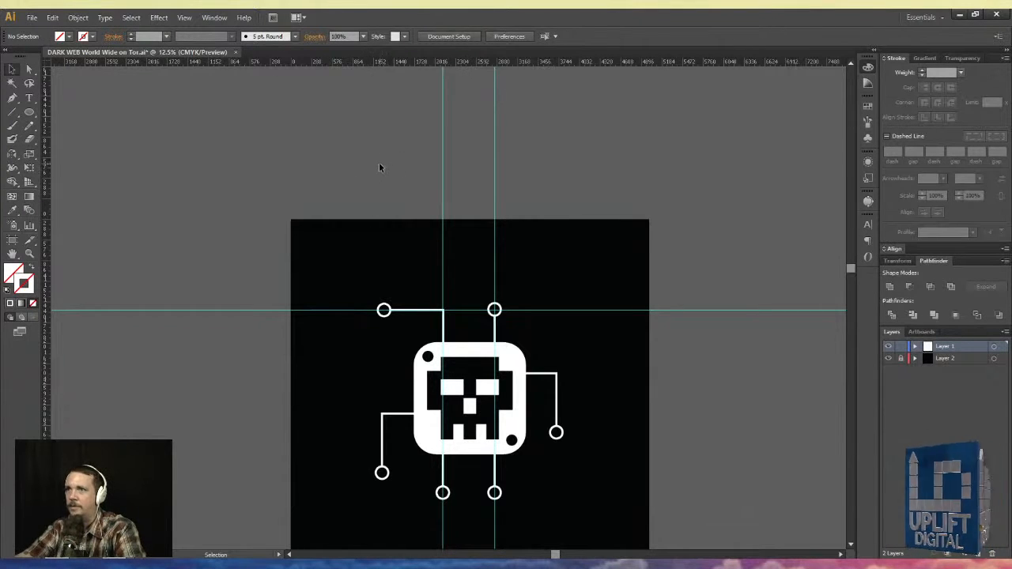
pyautogui.moveTo(368, 156); pyautogui.dragTo(516, 213)
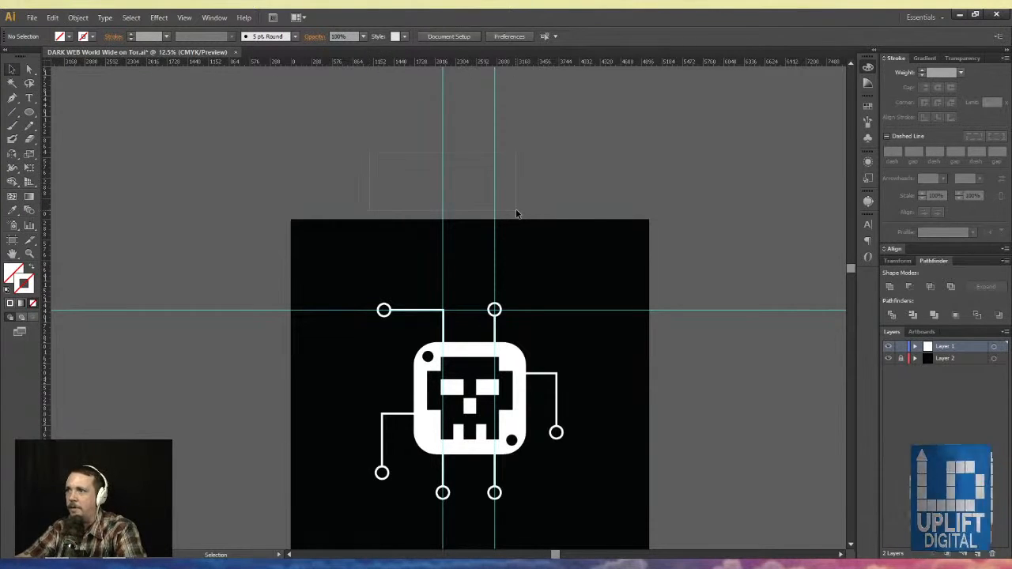
pyautogui.moveTo(445, 176); pyautogui.dragTo(423, 168)
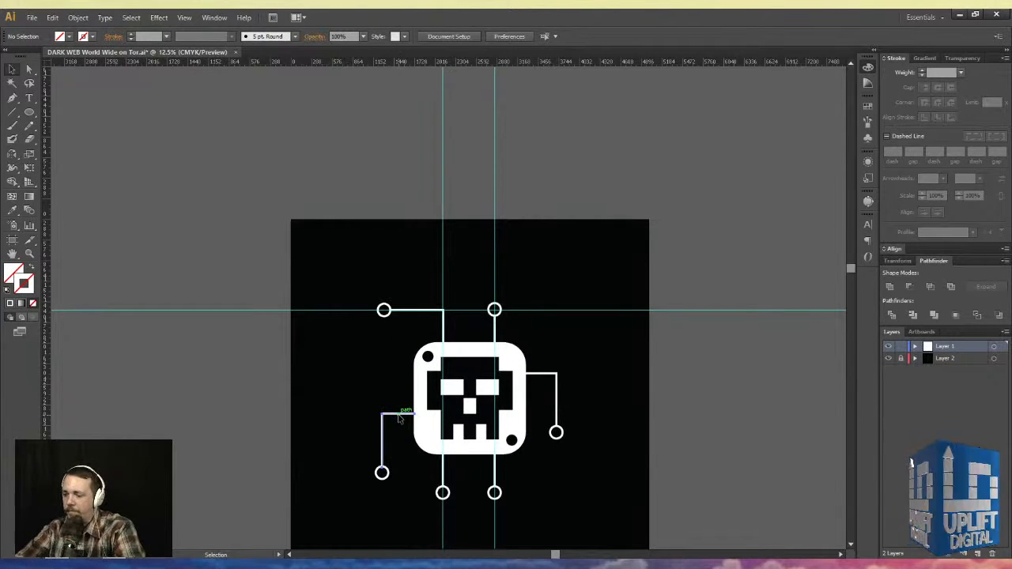
# - Copy the left L-shaped line upward without its circle and delete the copy's vertical segment
pyautogui.moveTo(400, 417); pyautogui.dragTo(398, 336)
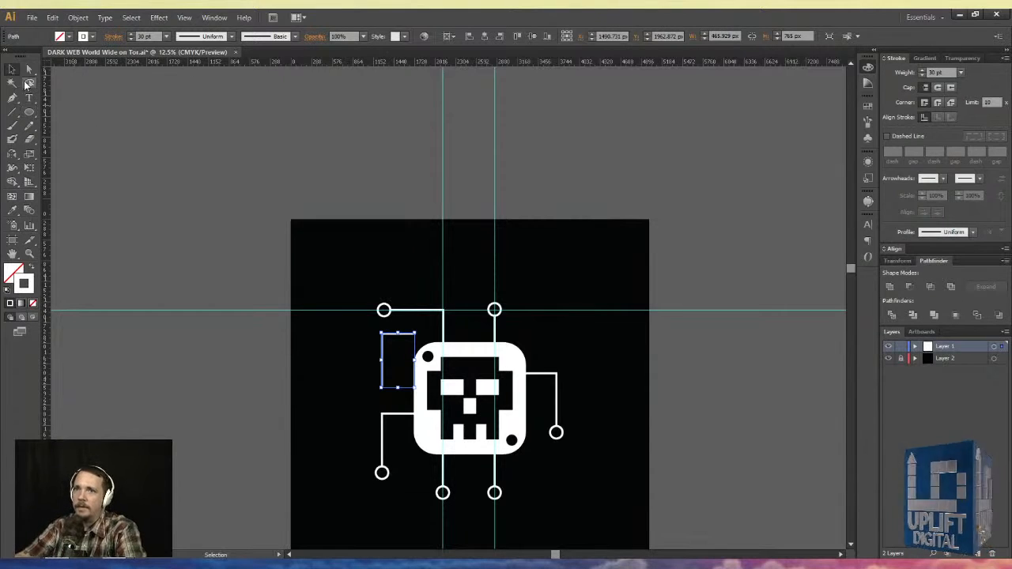
pyautogui.click(29, 70)
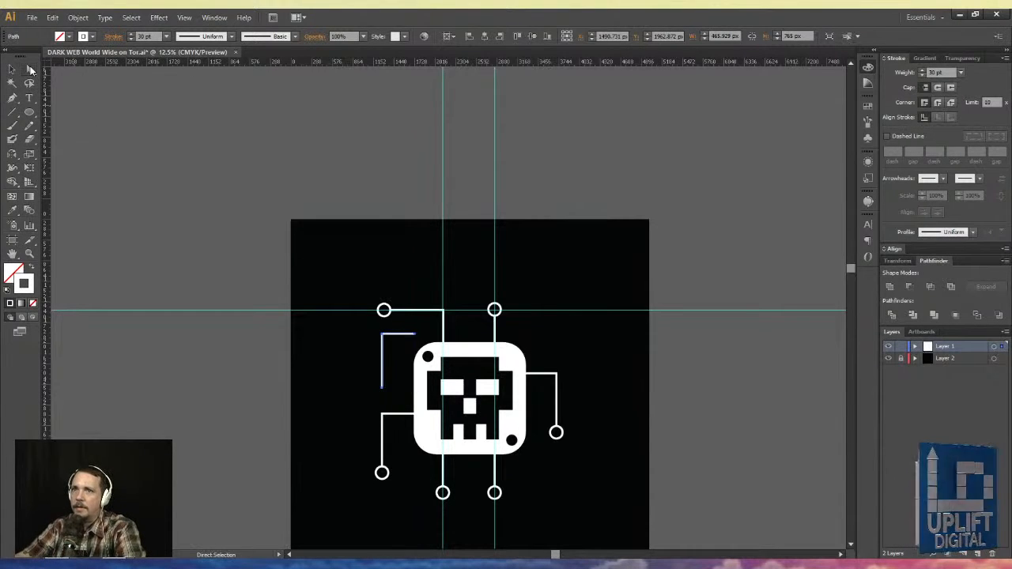
pyautogui.click(384, 385)
pyautogui.press('Delete')
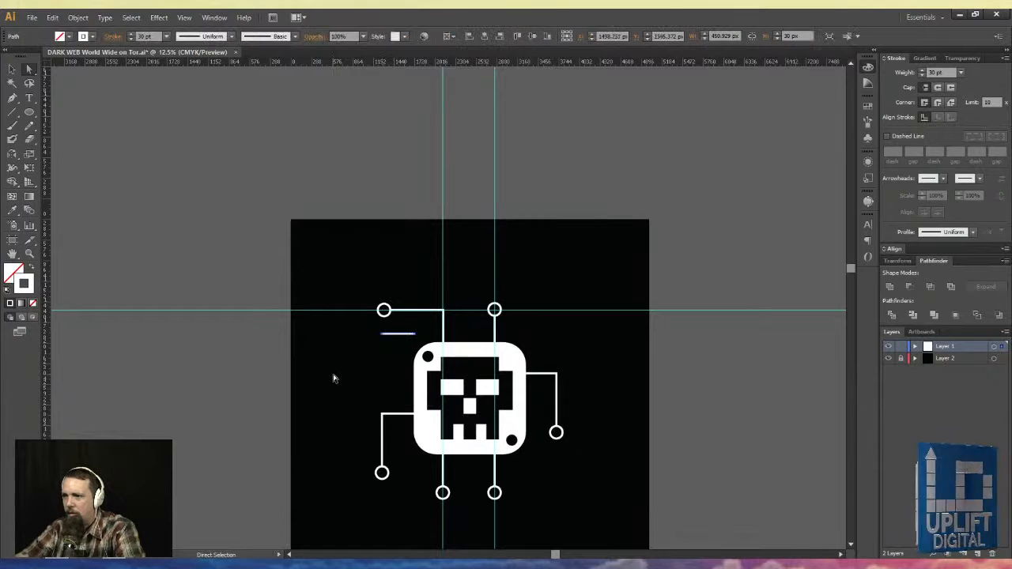
pyautogui.press('v')
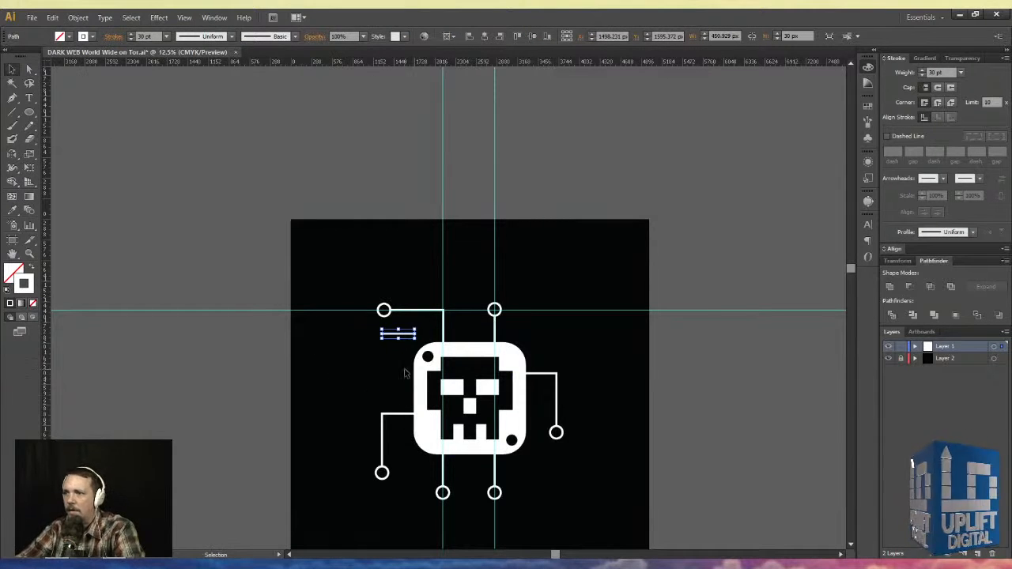
# - Move the copied horizontal line down along the square's left edge, level with the L-shaped line on the right side
pyautogui.hotkey('ctrl', '+')
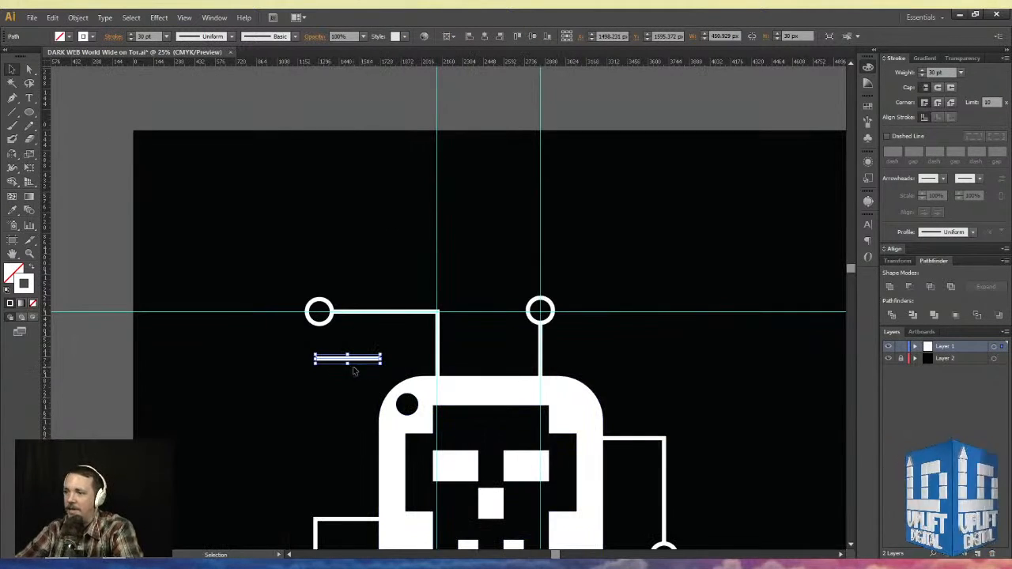
pyautogui.moveTo(345, 362); pyautogui.dragTo(357, 444)
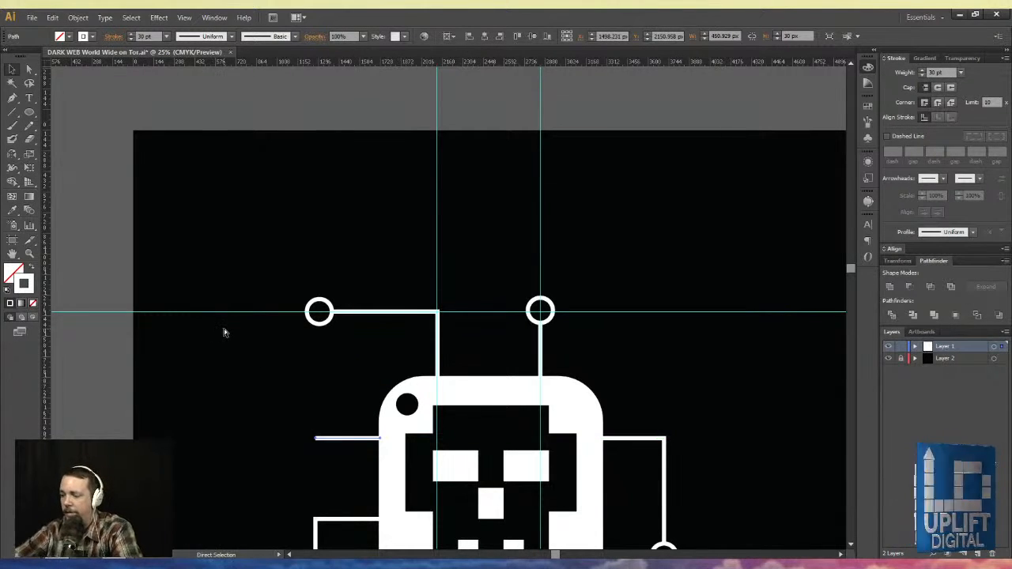
pyautogui.hotkey('ctrl', '-')
pyautogui.hotkey('ctrl', '-')
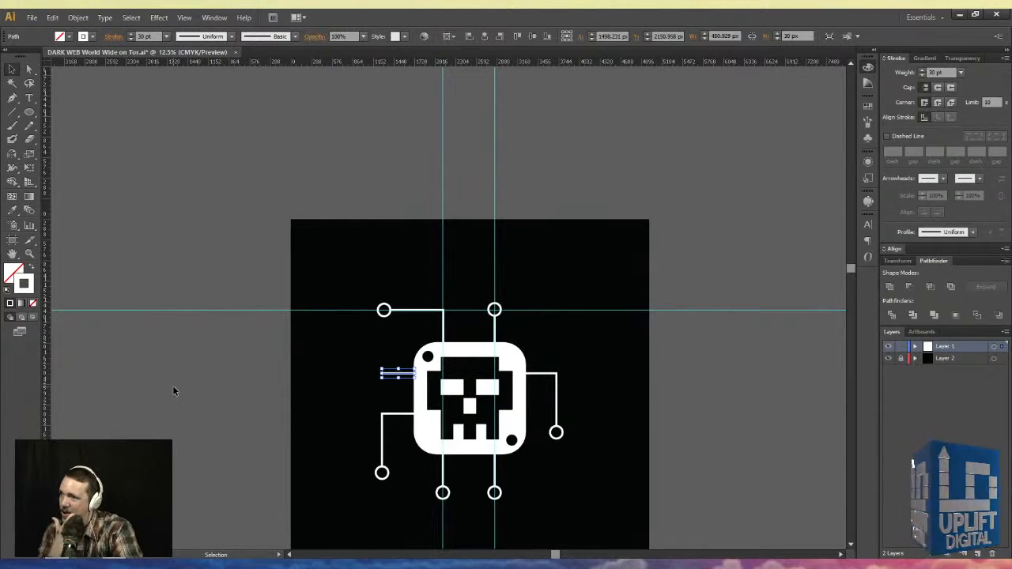
pyautogui.click(108, 153)
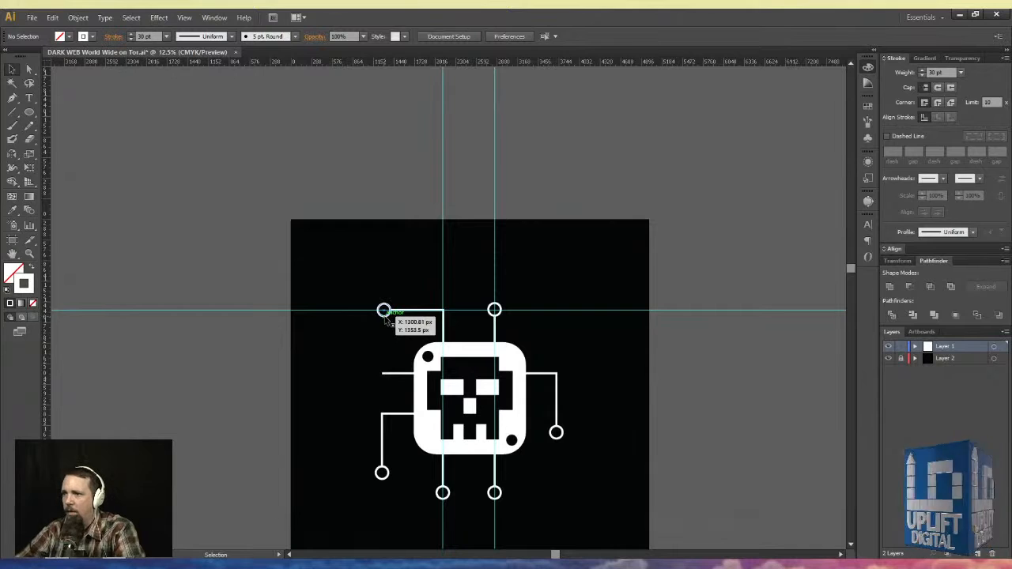
# - Copy the upper-left circle straight down onto the outer end of the short horizontal line
pyautogui.moveTo(383, 310); pyautogui.dragTo(384, 373)
pyautogui.hotkey('ctrl', 'space')
pyautogui.moveTo(342, 349); pyautogui.dragTo(408, 393)
pyautogui.click(407, 331)
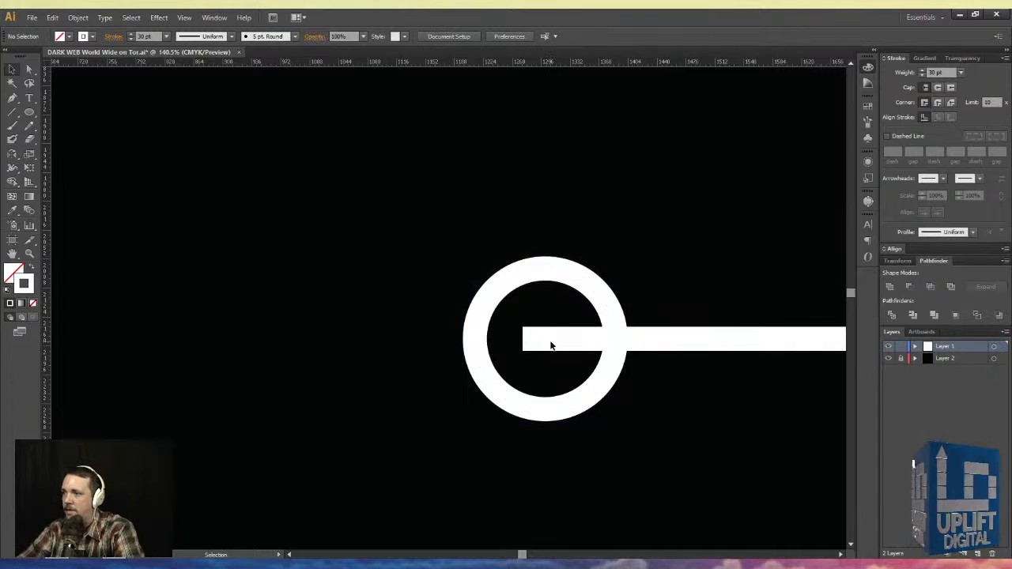
# - Shorten the horizontal line on the left so that it ends within the new circle's rim
pyautogui.click(547, 340)
pyautogui.moveTo(524, 340); pyautogui.dragTo(611, 340)
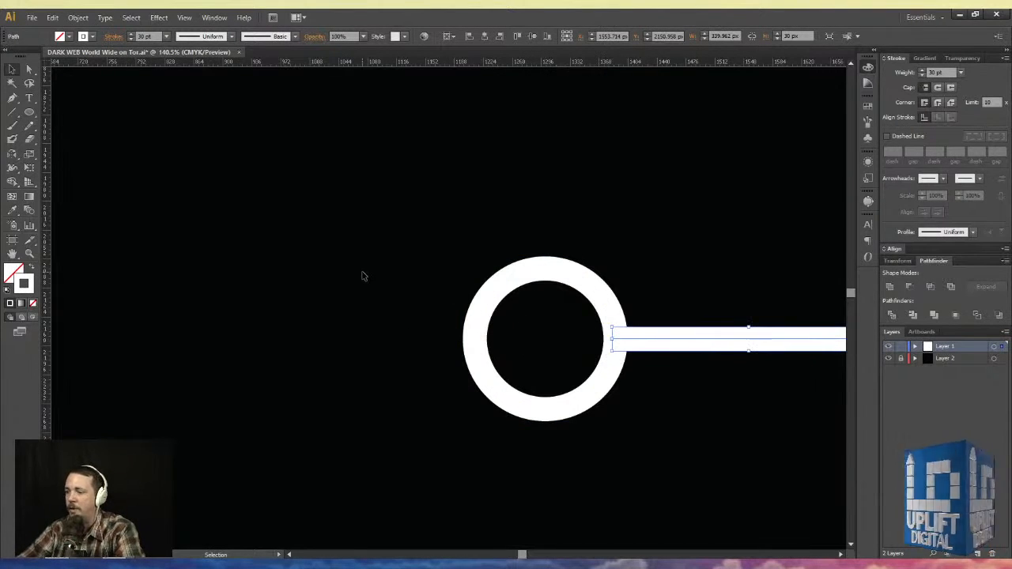
pyautogui.hotkey('ctrl', '-')
pyautogui.hotkey('ctrl', '-')
pyautogui.hotkey('ctrl', '-')
pyautogui.hotkey('ctrl', '-')
pyautogui.hotkey('ctrl', '-')
pyautogui.hotkey('ctrl', '-')
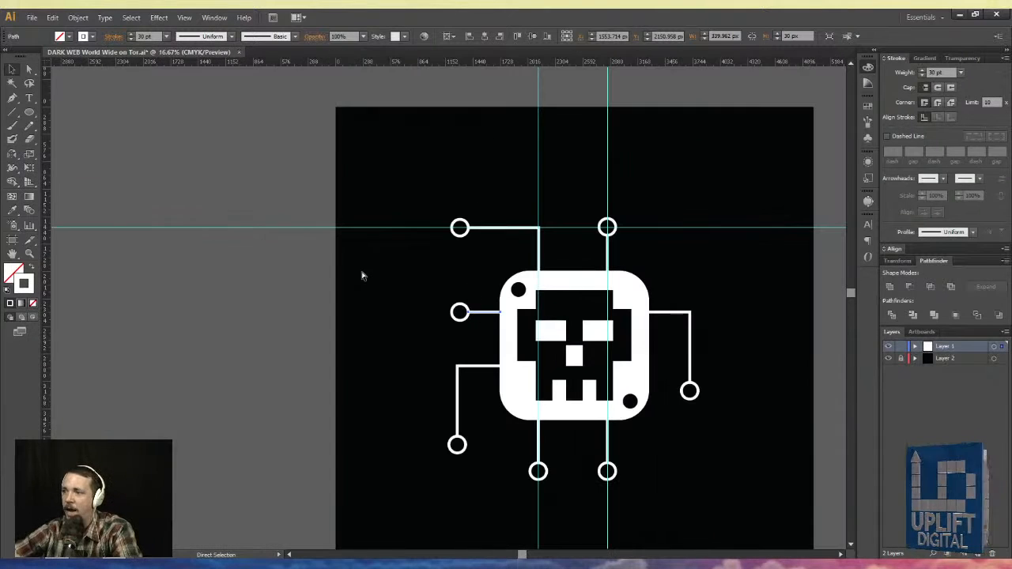
pyautogui.press('v')
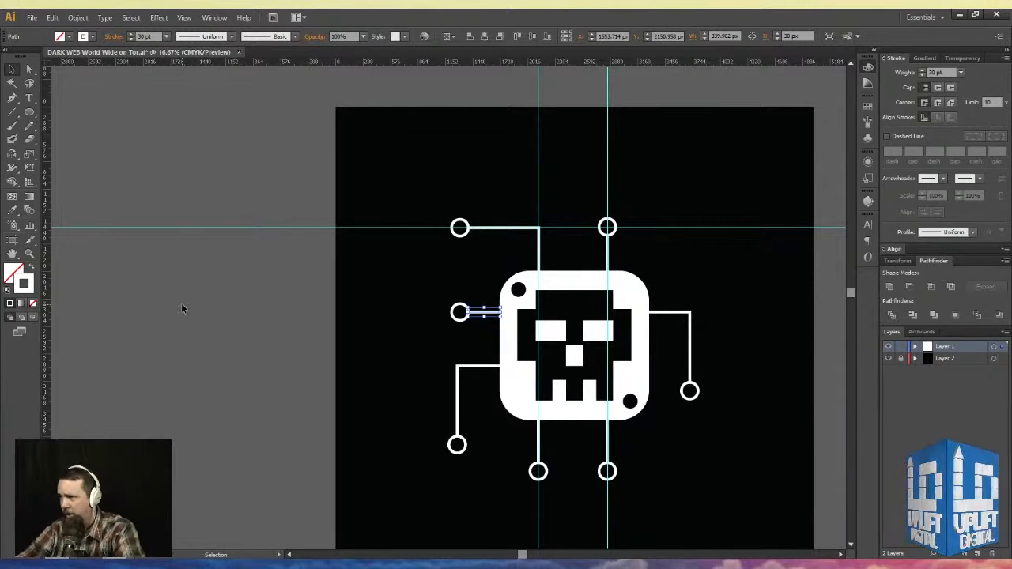
pyautogui.click(220, 208)
pyautogui.press('a')
pyautogui.hotkey('ctrl', '-')
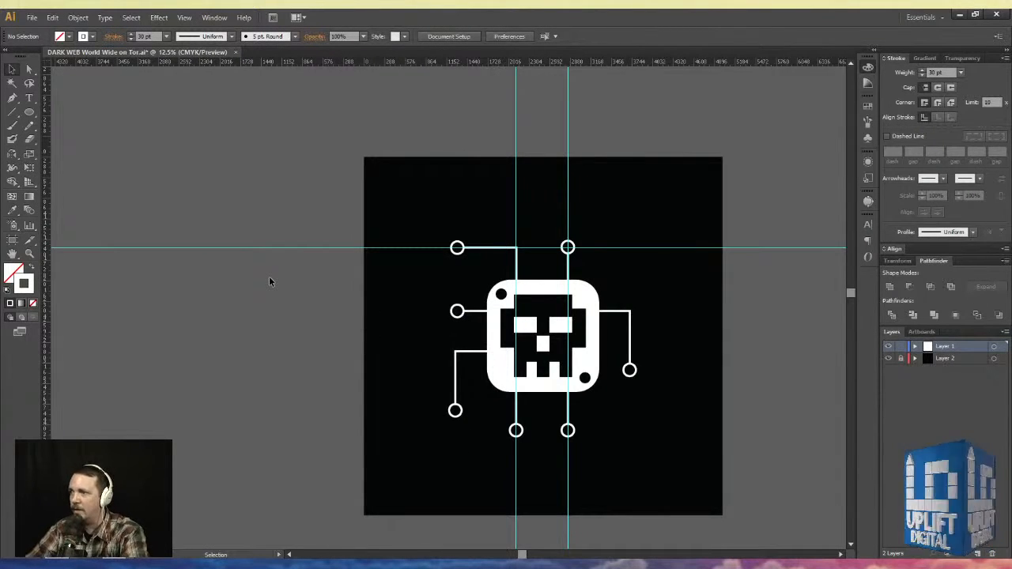
# - Place a mirrored copy of the left straight line and circle at the square's right edge, level with the lower-left L-shaped line
pyautogui.moveTo(426, 291); pyautogui.dragTo(710, 331)
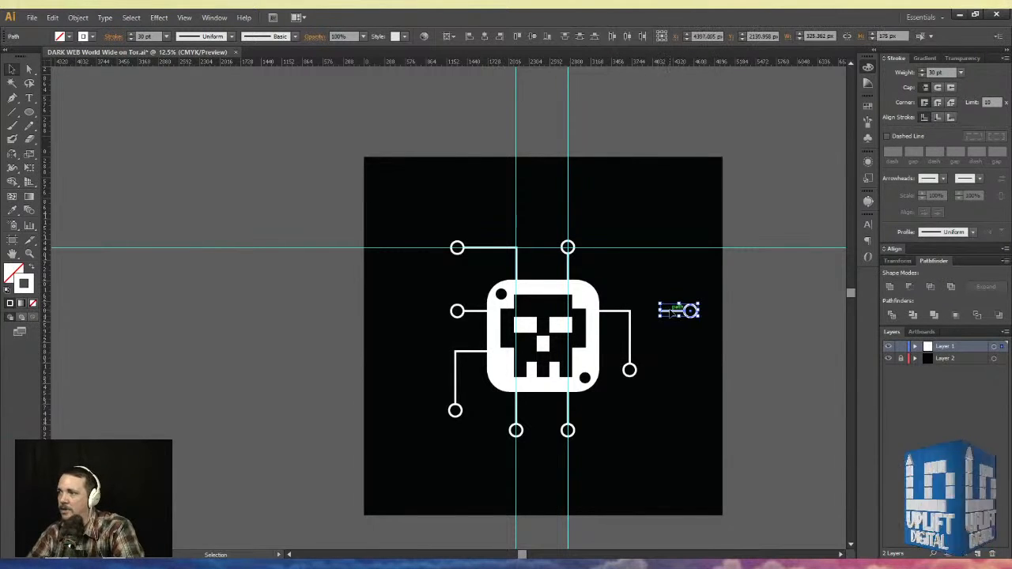
pyautogui.moveTo(676, 314); pyautogui.dragTo(604, 353)
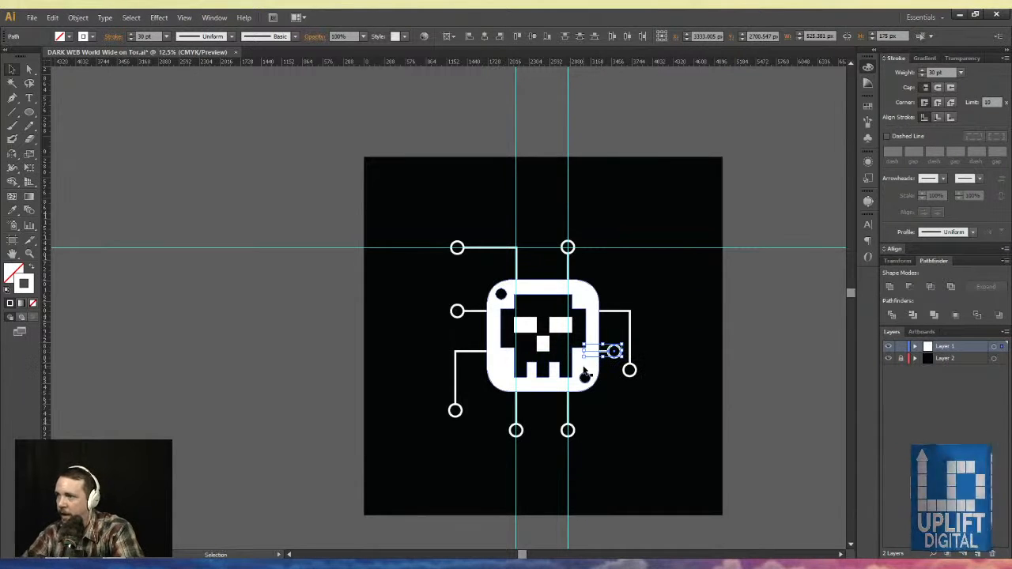
# - Shorten the mirrored line's inner end so that it starts at the rounded square's right edge
pyautogui.hotkey('ctrl', '=')
pyautogui.hotkey('ctrl', '=')
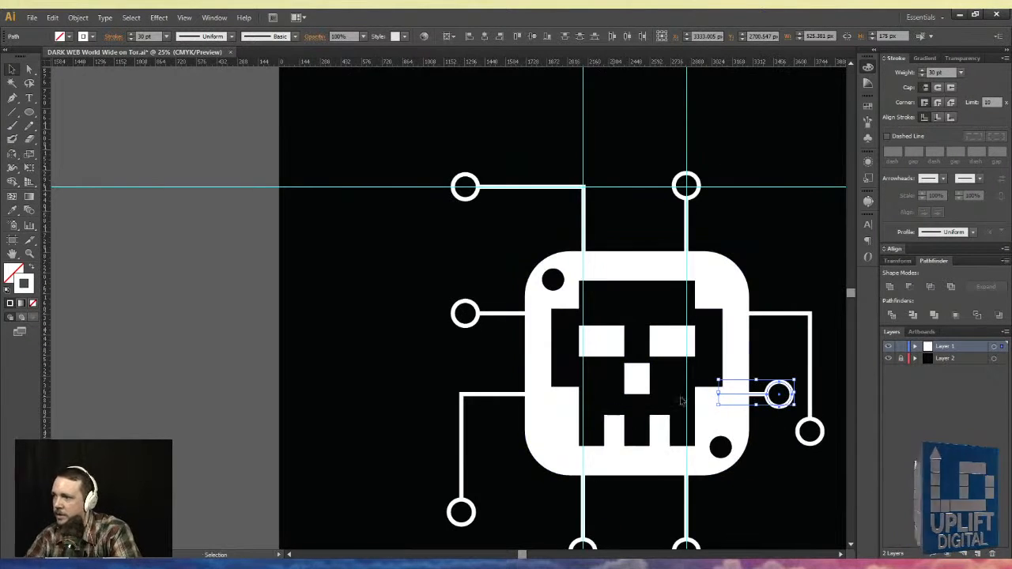
pyautogui.click(762, 430)
pyautogui.click(754, 396)
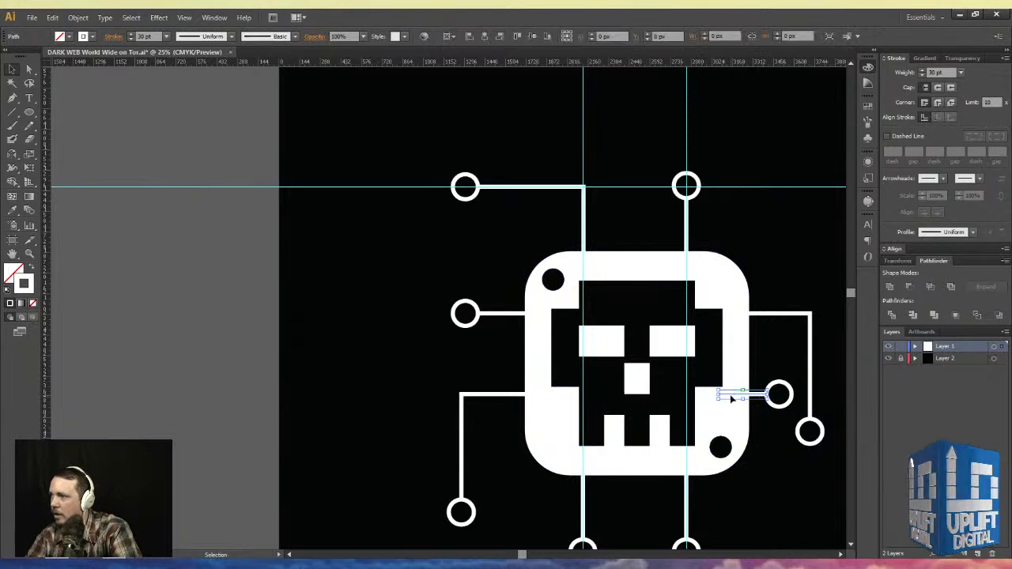
pyautogui.moveTo(718, 395); pyautogui.dragTo(748, 395)
pyautogui.click(764, 440)
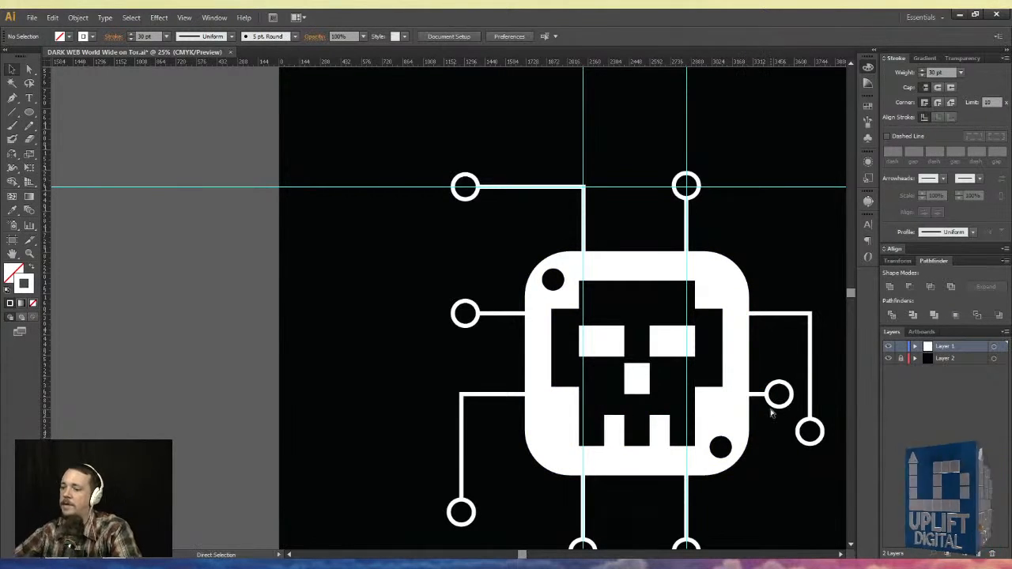
pyautogui.hotkey('ctrl', '-')
pyautogui.press('v')
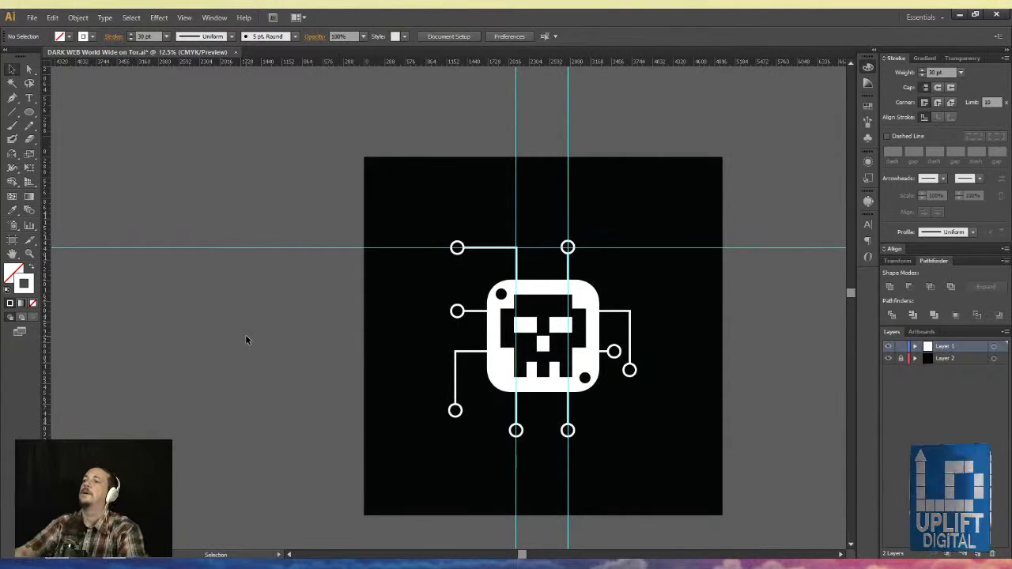
# - Delete the two vertical guides and the horizontal guide
pyautogui.moveTo(253, 162); pyautogui.dragTo(606, 208)
pyautogui.press('Delete')
pyautogui.moveTo(740, 263); pyautogui.dragTo(721, 237)
pyautogui.press('Delete')
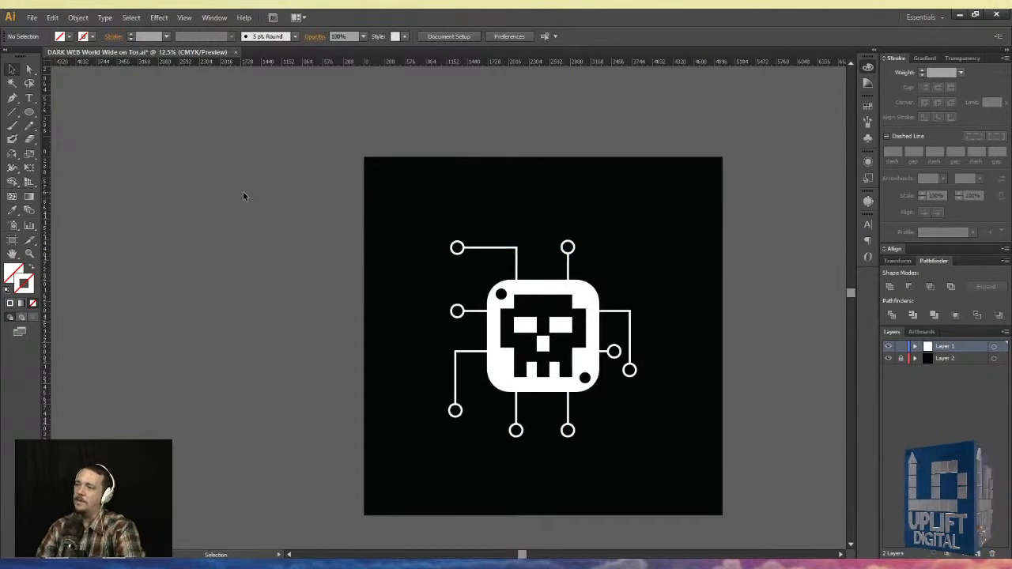
# - Center the group of two lines and circles below the rounded square horizontally on the artboard
pyautogui.moveTo(243, 191); pyautogui.dragTo(685, 475)
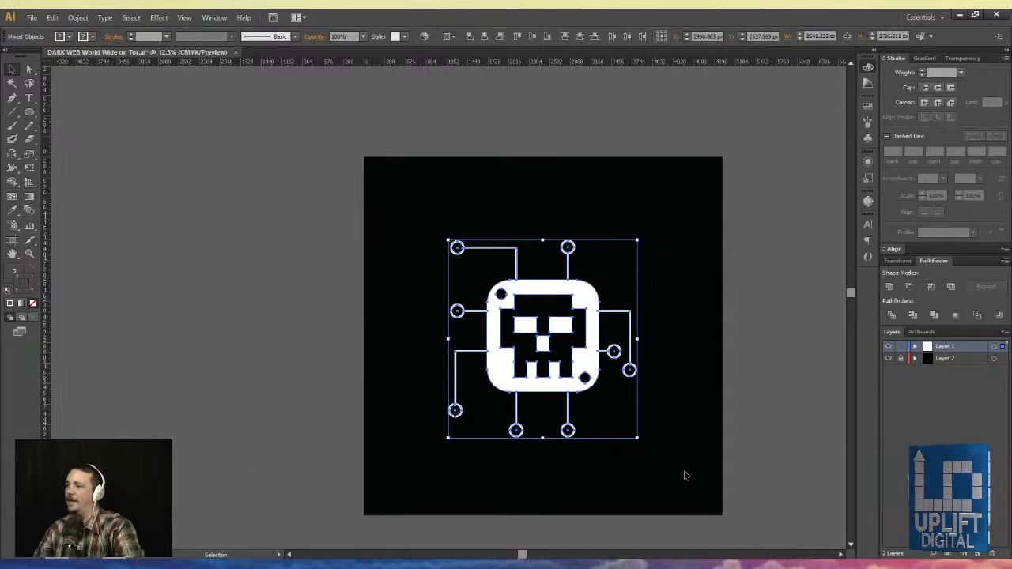
pyautogui.click(599, 491)
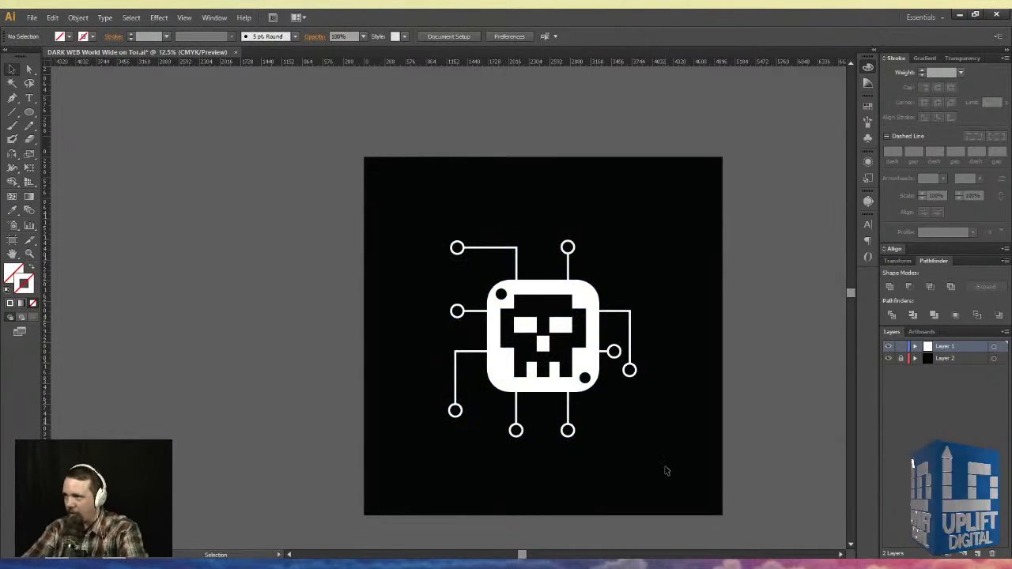
pyautogui.moveTo(638, 479); pyautogui.dragTo(471, 407)
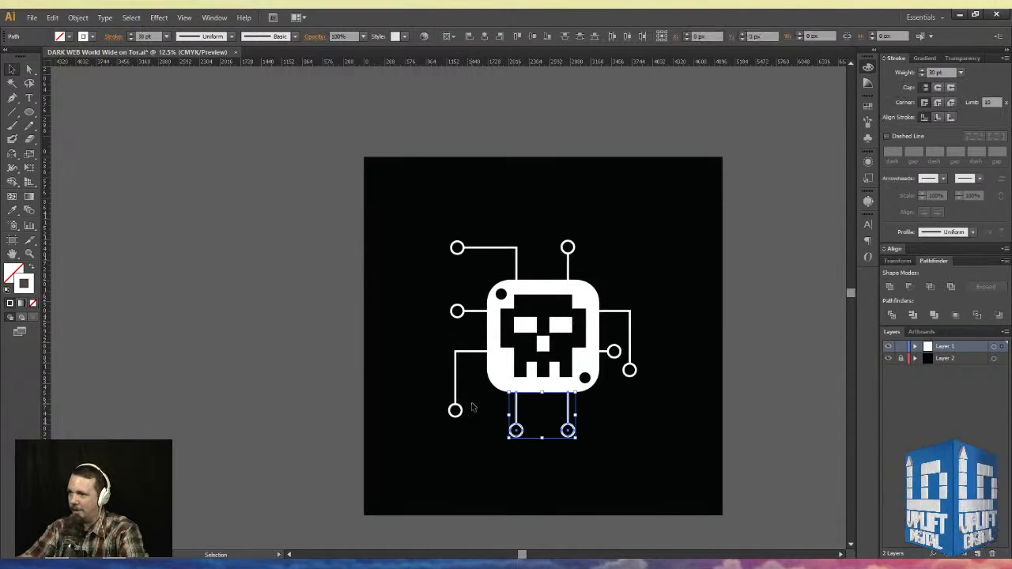
pyautogui.press('a')
pyautogui.moveTo(612, 190); pyautogui.dragTo(414, 269)
pyautogui.press('v')
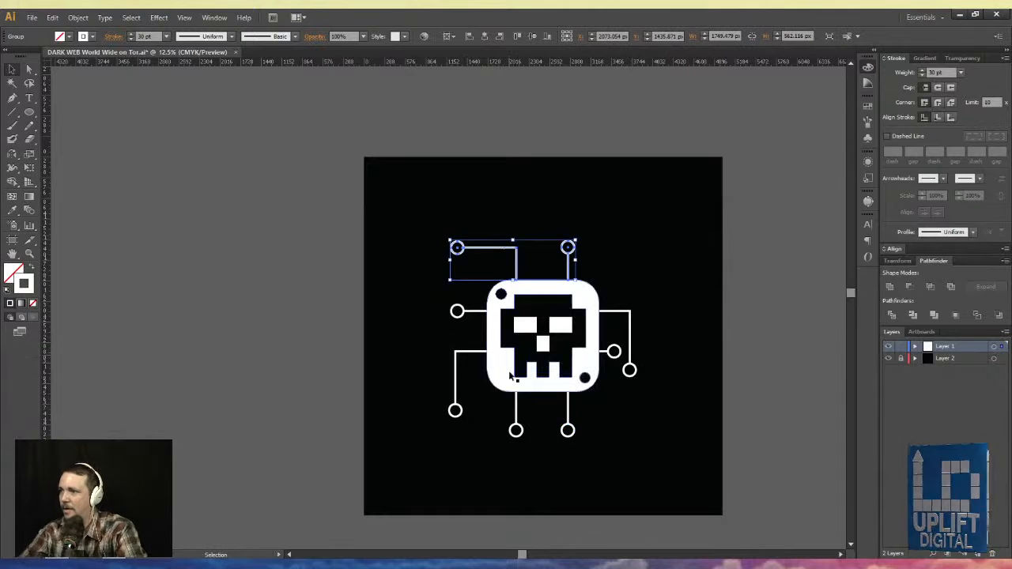
pyautogui.click(515, 429)
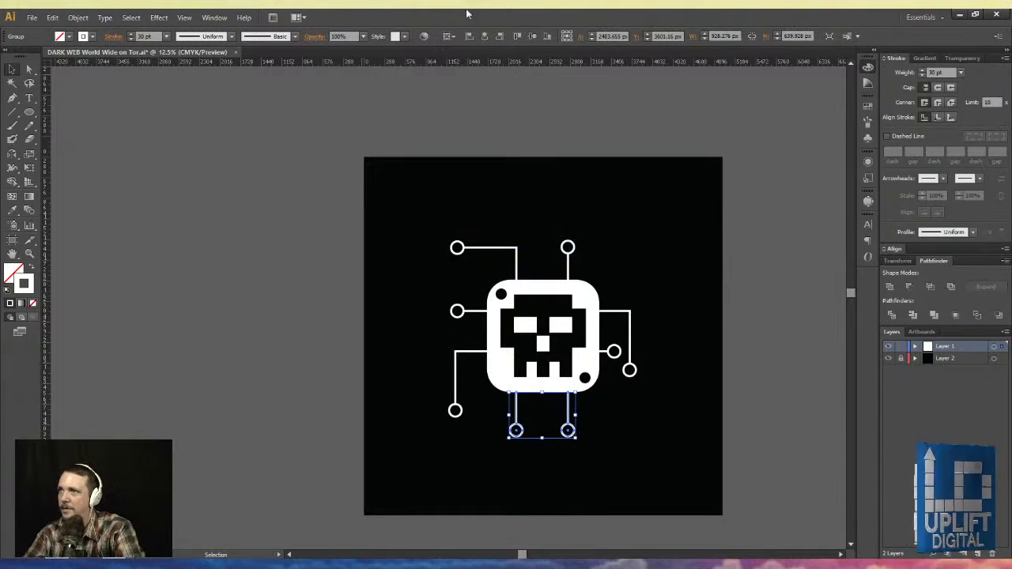
pyautogui.click(484, 35)
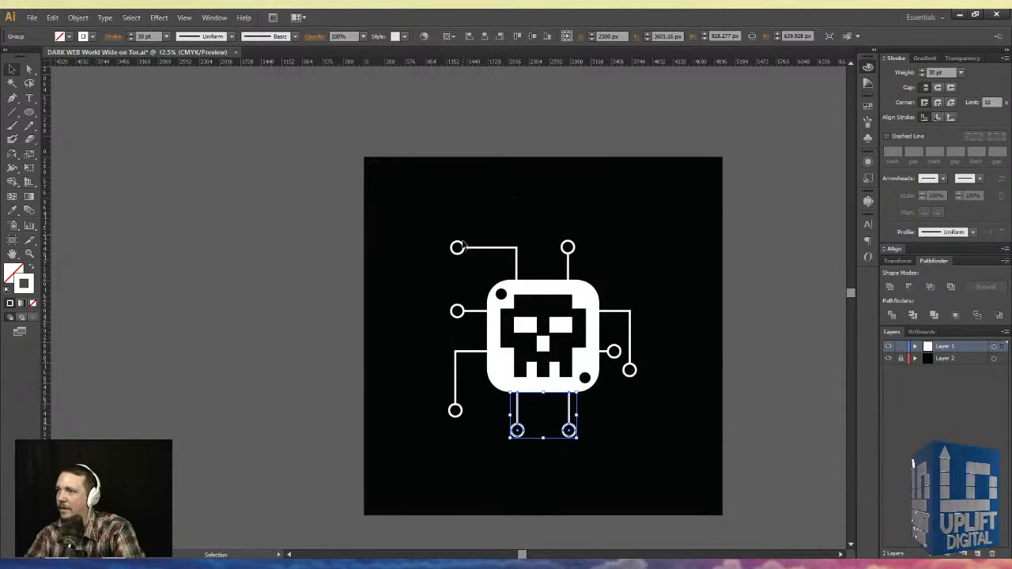
# - Place a vertical guide through the circle of the left line below the rounded square
pyautogui.moveTo(41, 362); pyautogui.dragTo(556, 468)
pyautogui.hotkey('ctrl', 'space')
pyautogui.hotkey('ctrl', '-')
pyautogui.hotkey('ctrl', '-')
pyautogui.hotkey('ctrl', '-')
pyautogui.hotkey('ctrl', '-')
pyautogui.hotkey('ctrl', '-')
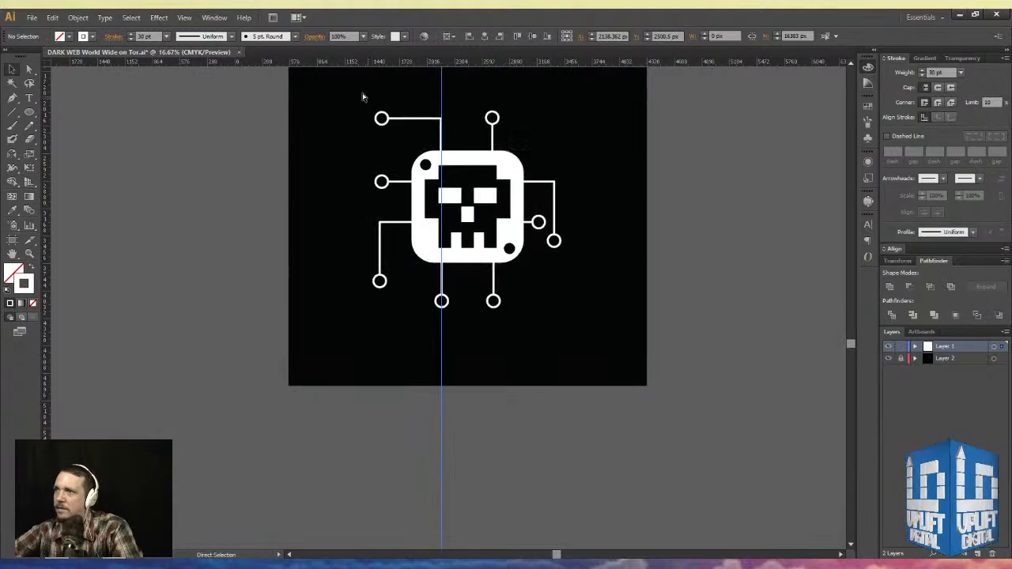
# - Nudge the group of lines and circles above the rounded square 10 px right so its L-shaped line meets the vertical guide
pyautogui.moveTo(374, 102); pyautogui.dragTo(482, 225)
pyautogui.hotkey('ctrl', 'space')
pyautogui.moveTo(336, 264); pyautogui.dragTo(744, 419)
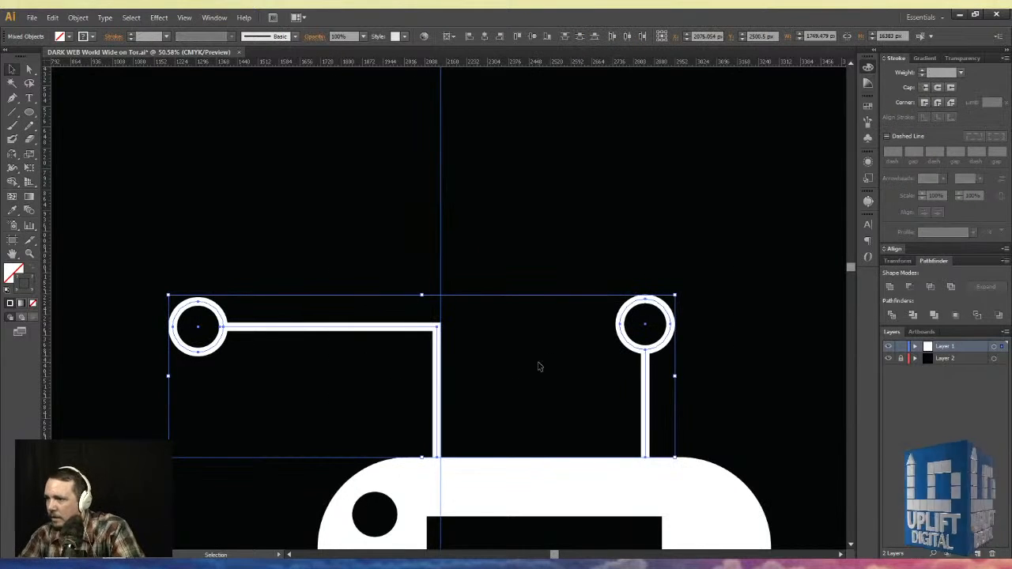
pyautogui.press('a')
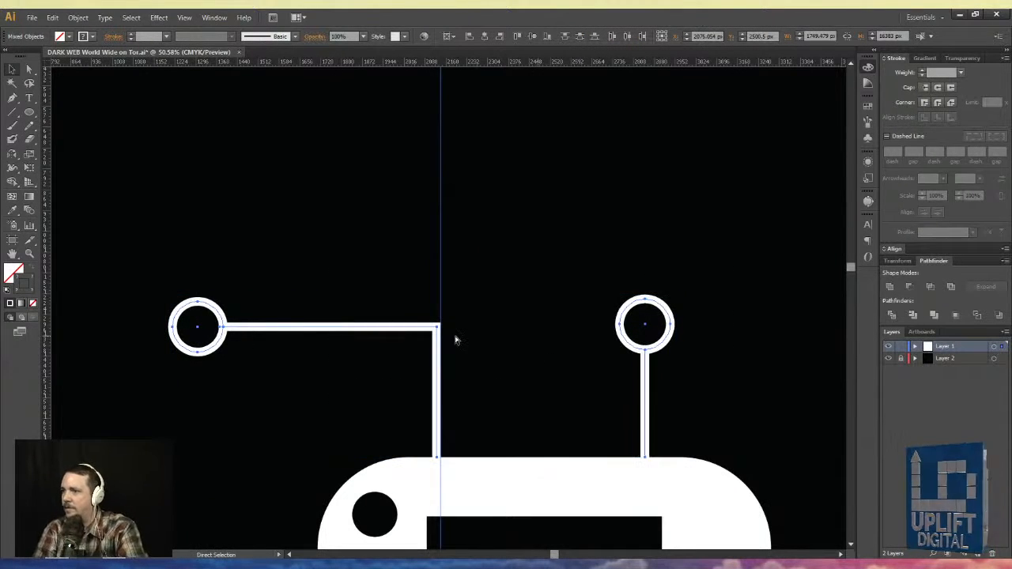
pyautogui.press('v')
pyautogui.press('space')
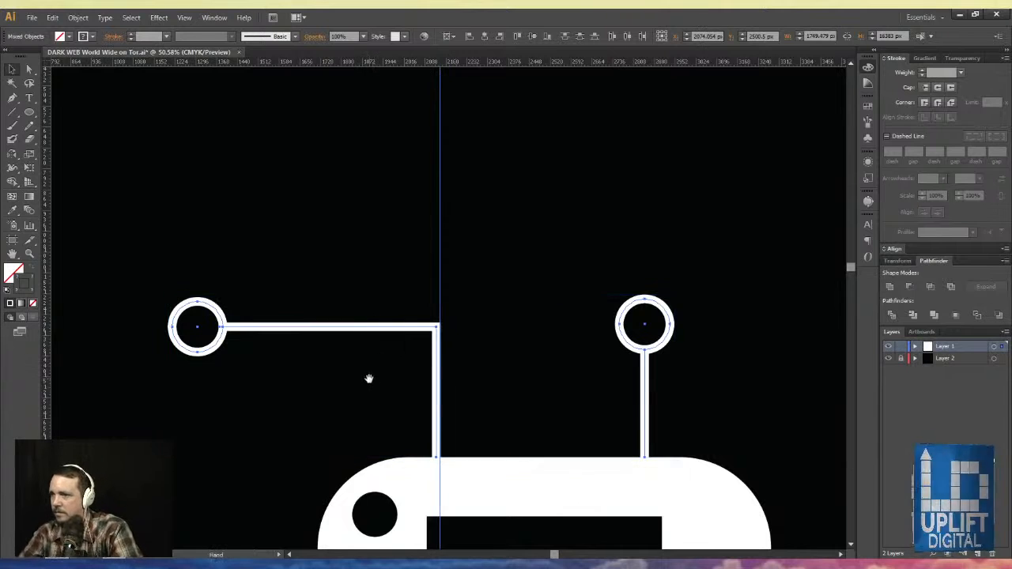
pyautogui.moveTo(371, 403); pyautogui.dragTo(361, 182)
pyautogui.moveTo(336, 454); pyautogui.dragTo(310, 205)
pyautogui.moveTo(310, 396)
pyautogui.mouseDown()
pyautogui.moveTo(296, 272)
pyautogui.moveTo(325, 502)
pyautogui.mouseUp()
pyautogui.moveTo(320, 133); pyautogui.dragTo(325, 418)
pyautogui.moveTo(259, 125); pyautogui.dragTo(355, 335)
pyautogui.press('Right')
pyautogui.press('Right')
pyautogui.press('Right')
pyautogui.press('Right')
pyautogui.press('Right')
pyautogui.press('Right')
pyautogui.press('Right')
pyautogui.press('Right')
pyautogui.press('Right')
pyautogui.press('Right')
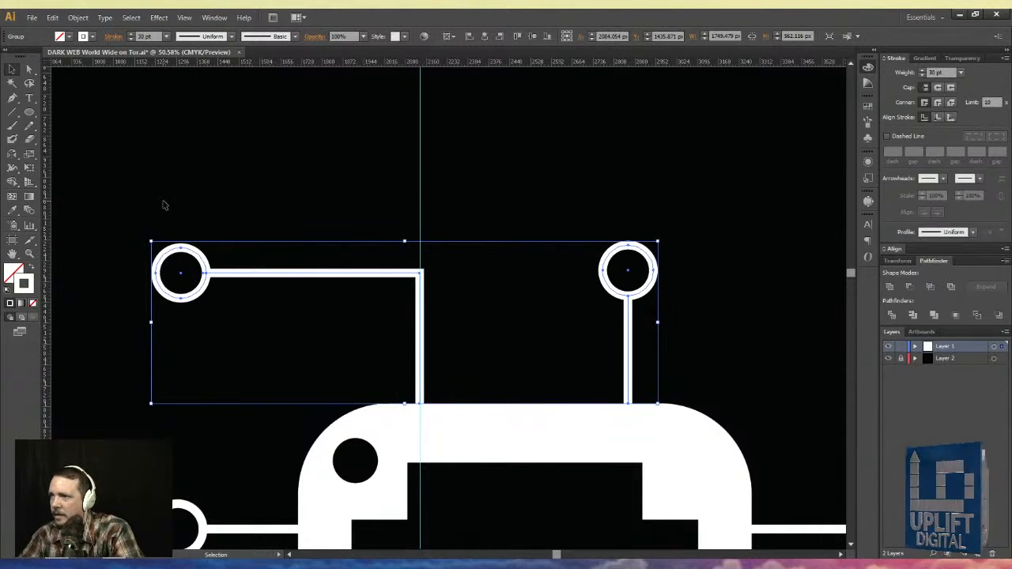
pyautogui.hotkey('ctrl', '-')
pyautogui.hotkey('ctrl', '-')
pyautogui.hotkey('ctrl', '-')
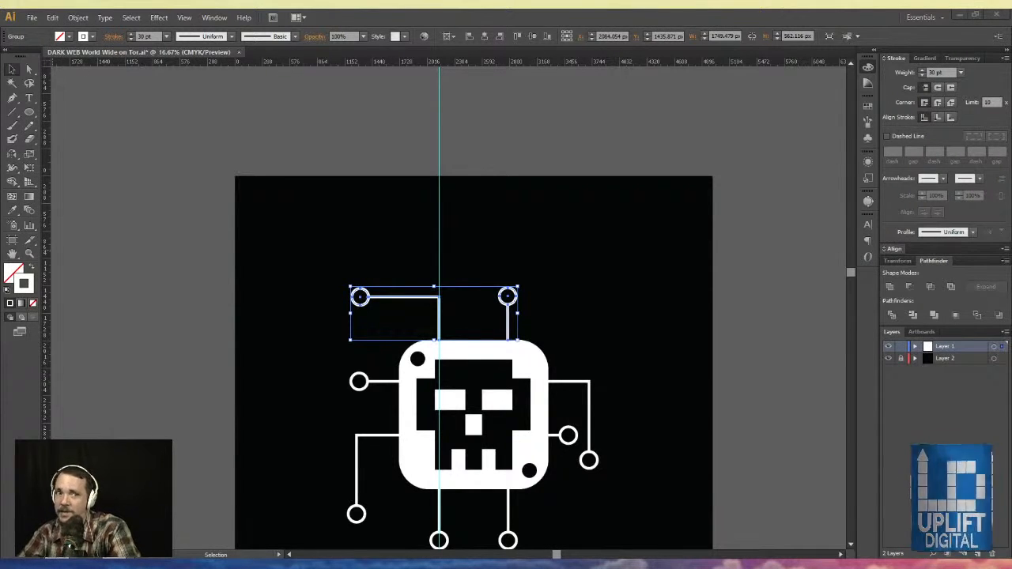
# - Check the alignment of the upper-right and lower-right vertical lines by placing a second vertical guide through them
pyautogui.moveTo(49, 253); pyautogui.dragTo(508, 319)
pyautogui.hotkey('ctrl', 'space')
pyautogui.moveTo(487, 267)
pyautogui.mouseDown()
pyautogui.moveTo(556, 318)
pyautogui.moveTo(542, 295)
pyautogui.moveTo(495, 268)
pyautogui.mouseUp()
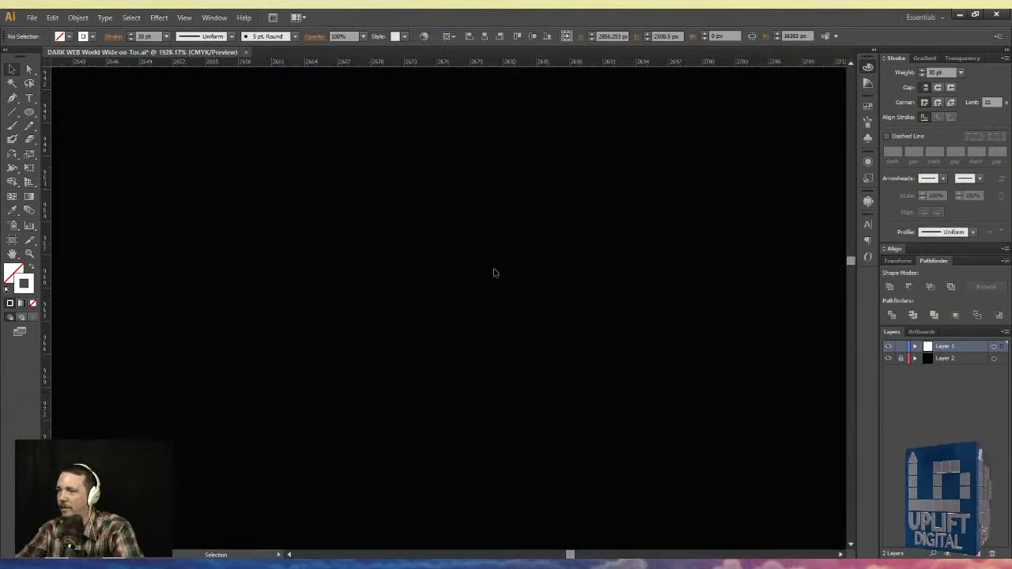
pyautogui.hotkey('ctrl', '-')
pyautogui.hotkey('ctrl', '-')
pyautogui.hotkey('ctrl', '-')
pyautogui.hotkey('ctrl', '-')
pyautogui.hotkey('ctrl', '-')
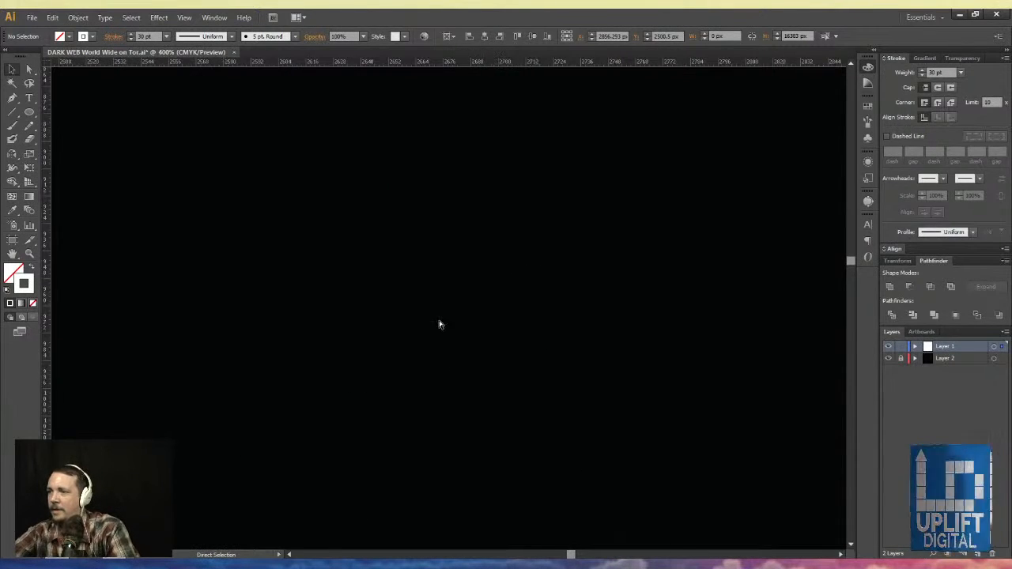
pyautogui.hotkey('ctrl', '-')
pyautogui.hotkey('ctrl', '-')
pyautogui.hotkey('ctrl', '-')
pyautogui.hotkey('ctrl', '-')
pyautogui.hotkey('ctrl', '-')
pyautogui.hotkey('ctrl', '-')
pyautogui.hotkey('ctrl', '-')
pyautogui.hotkey('ctrl', '-')
pyautogui.hotkey('ctrl', '-')
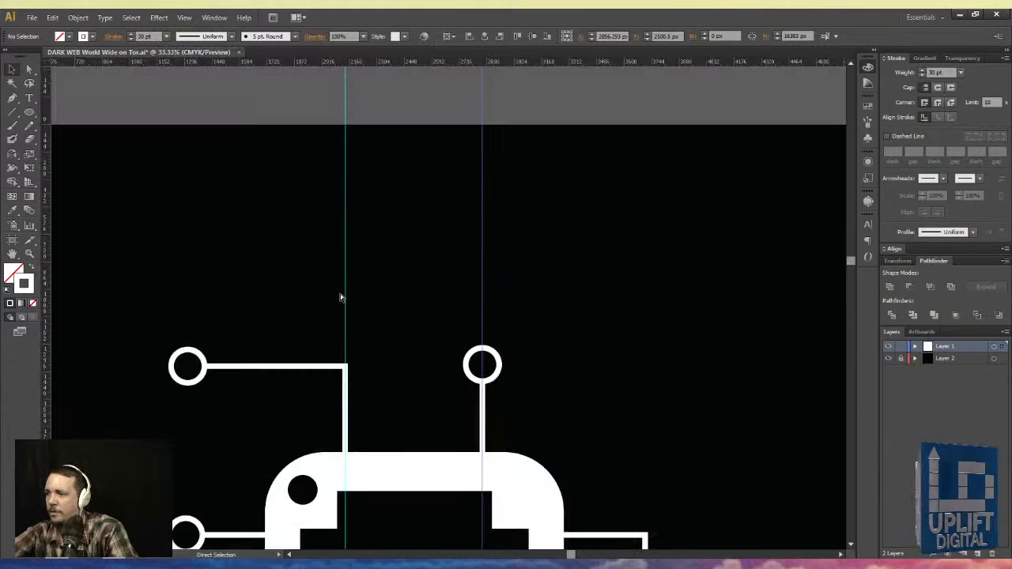
pyautogui.hotkey('ctrl', '-')
pyautogui.moveTo(496, 380); pyautogui.dragTo(494, 379)
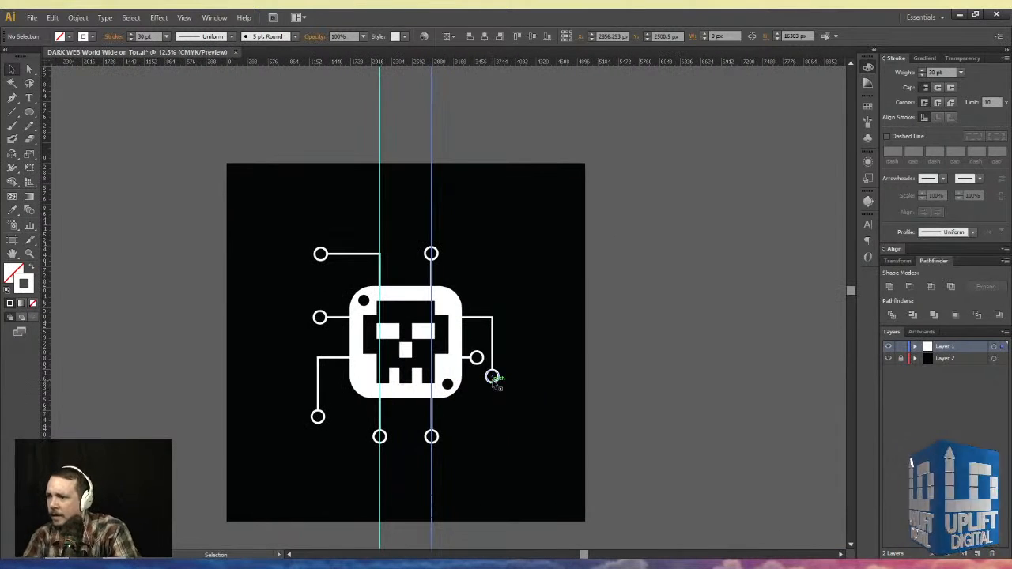
# - Delete both vertical guides and save the document
pyautogui.moveTo(471, 116); pyautogui.dragTo(217, 145)
pyautogui.press('Delete')
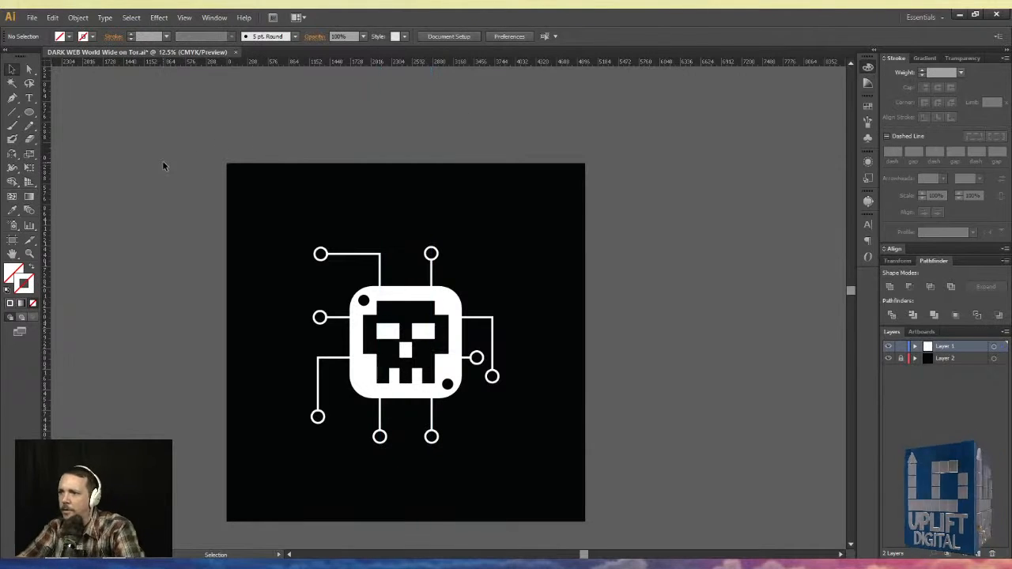
pyautogui.press('a')
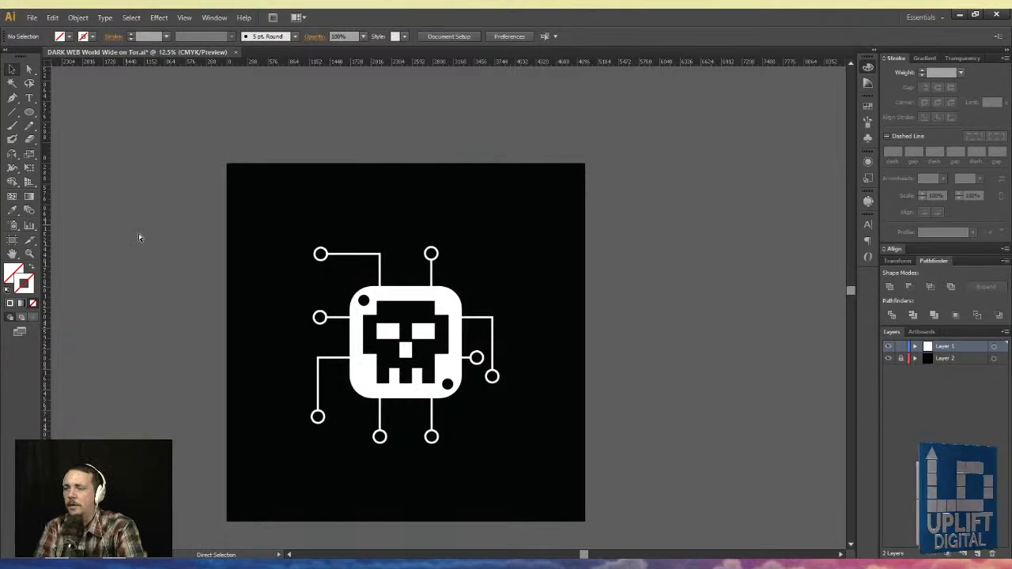
pyautogui.press('v')
pyautogui.moveTo(168, 202); pyautogui.dragTo(603, 479)
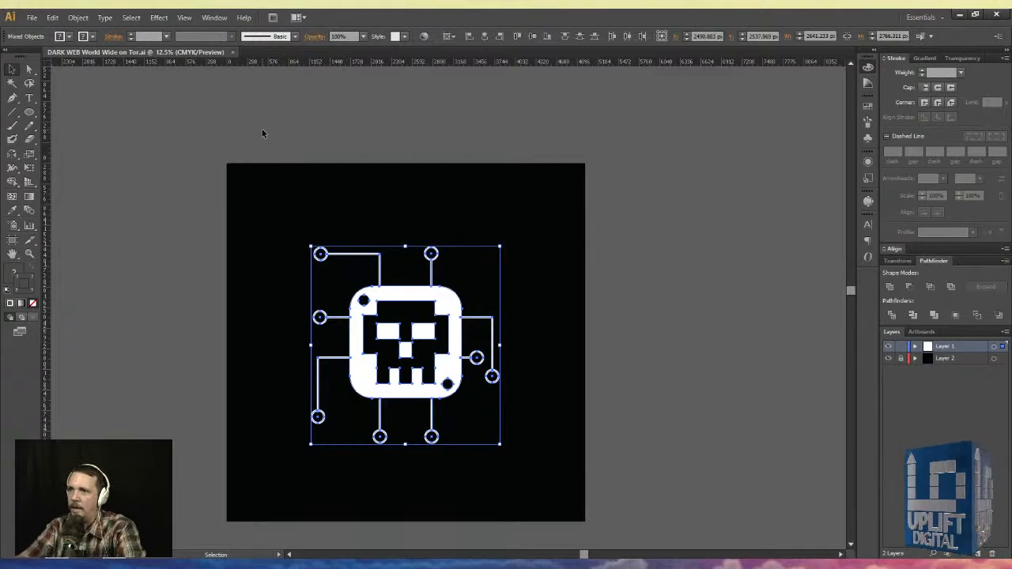
pyautogui.click(267, 178)
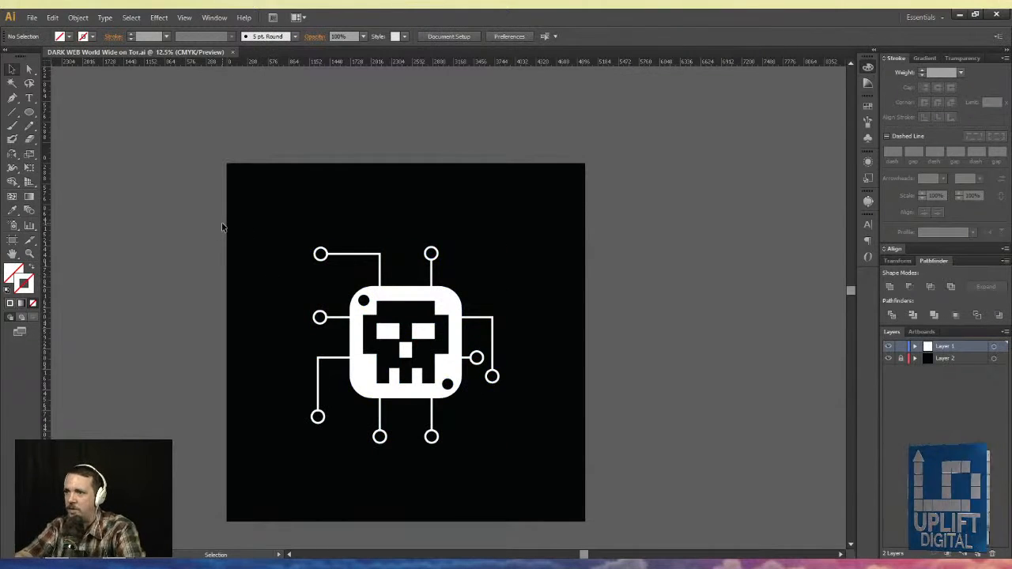
# - Scale the whole skull icon down to about 2092 × 2191 px and place a copy over the artboard's upper-right corner
pyautogui.moveTo(542, 129); pyautogui.dragTo(245, 466)
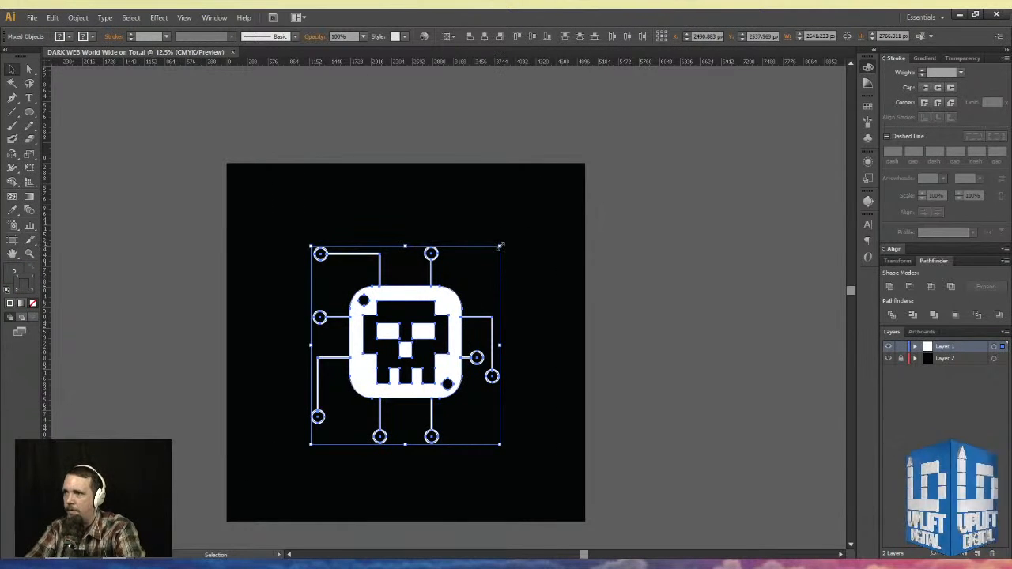
pyautogui.moveTo(500, 246); pyautogui.dragTo(457, 261)
pyautogui.moveTo(349, 352); pyautogui.dragTo(498, 204)
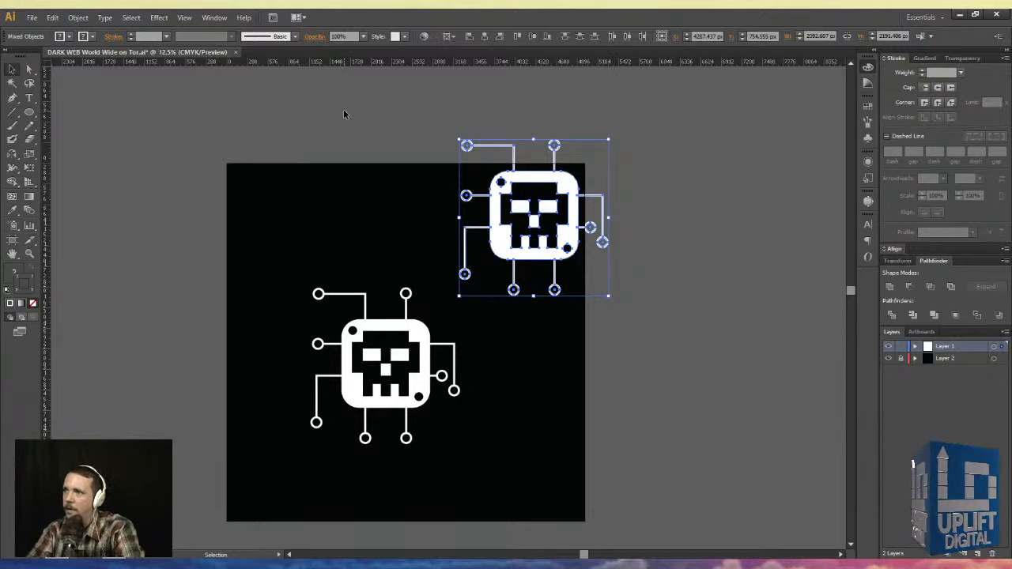
# - Mirror the copied icon left to right and shrink it to about 847 × 886 px above right of the large icon
pyautogui.doubleClick(10, 156)
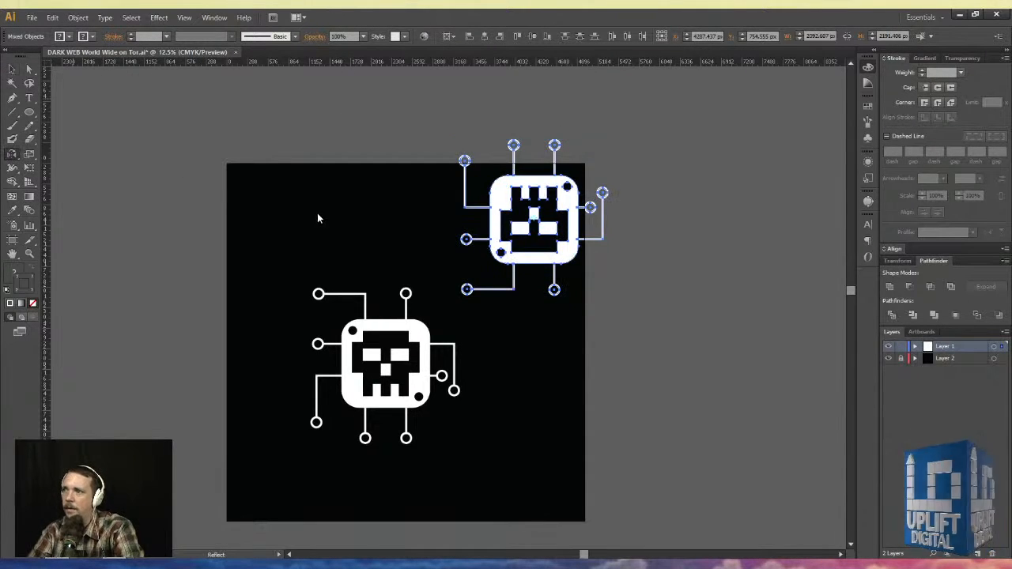
pyautogui.click(21, 75)
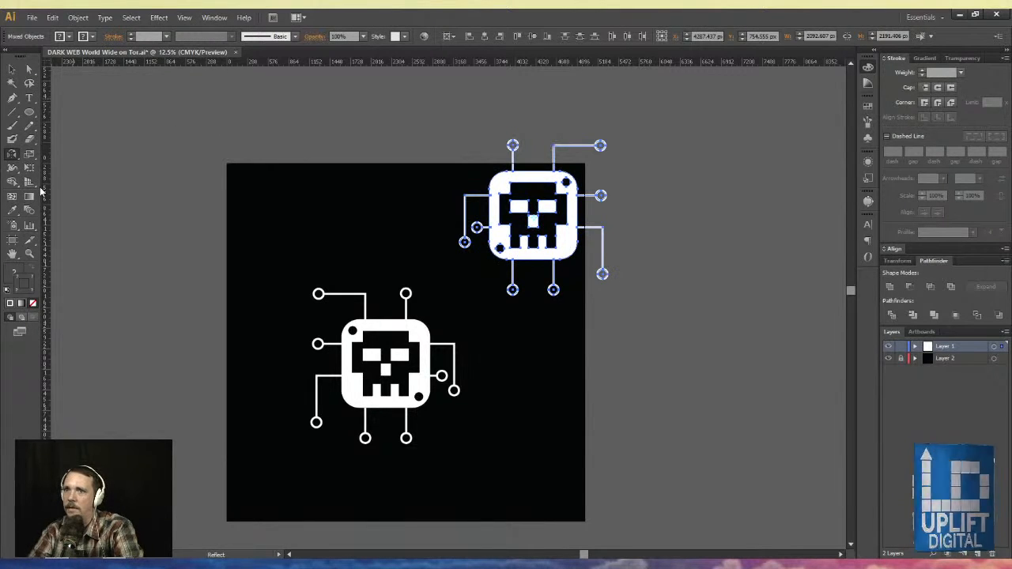
pyautogui.press('v')
pyautogui.moveTo(609, 140); pyautogui.dragTo(519, 150)
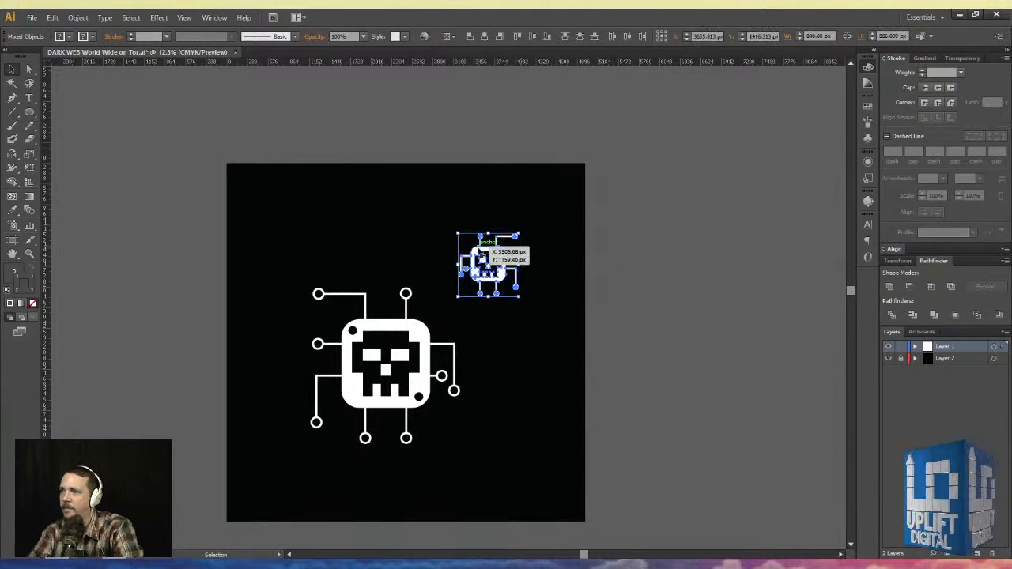
# - Duplicate the small icon below itself and mirror the duplicate left to right
pyautogui.moveTo(481, 250); pyautogui.dragTo(503, 346)
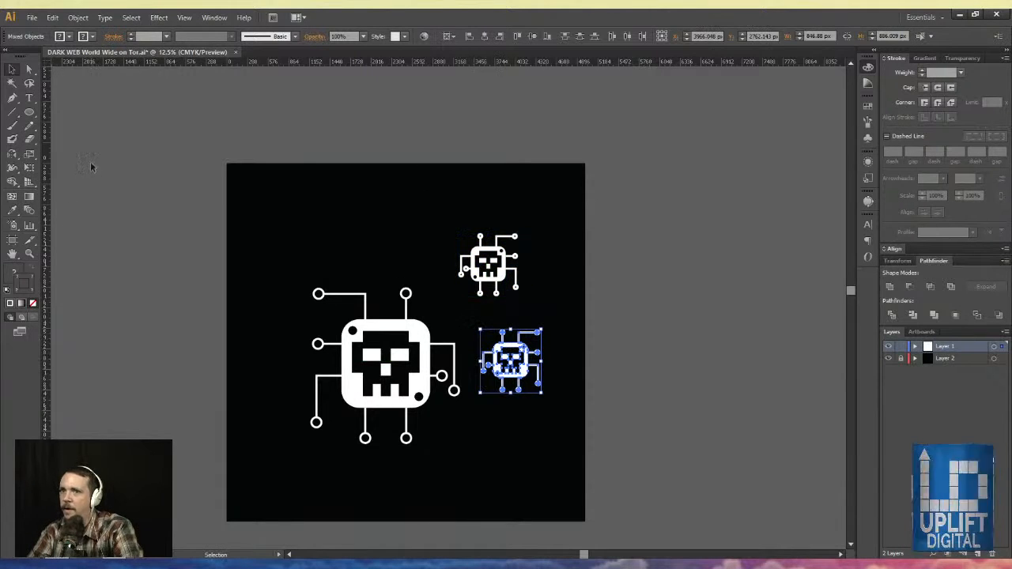
pyautogui.doubleClick(14, 155)
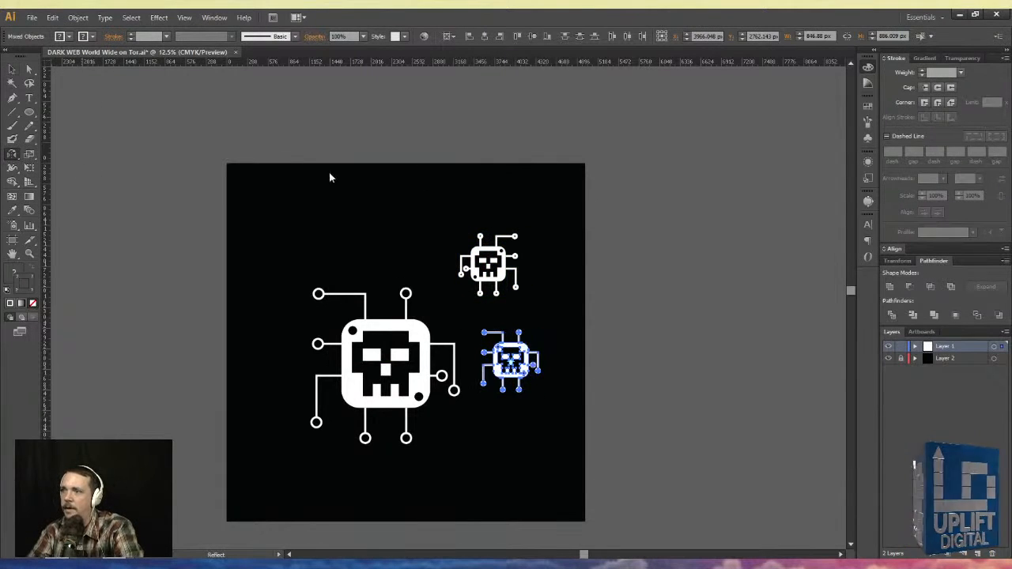
pyautogui.click(22, 57)
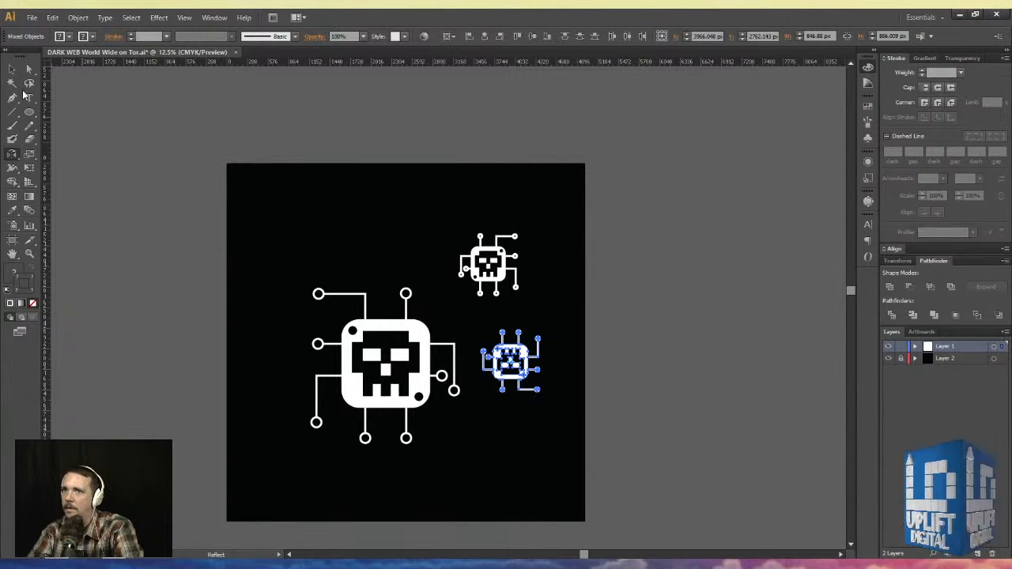
pyautogui.click(24, 71)
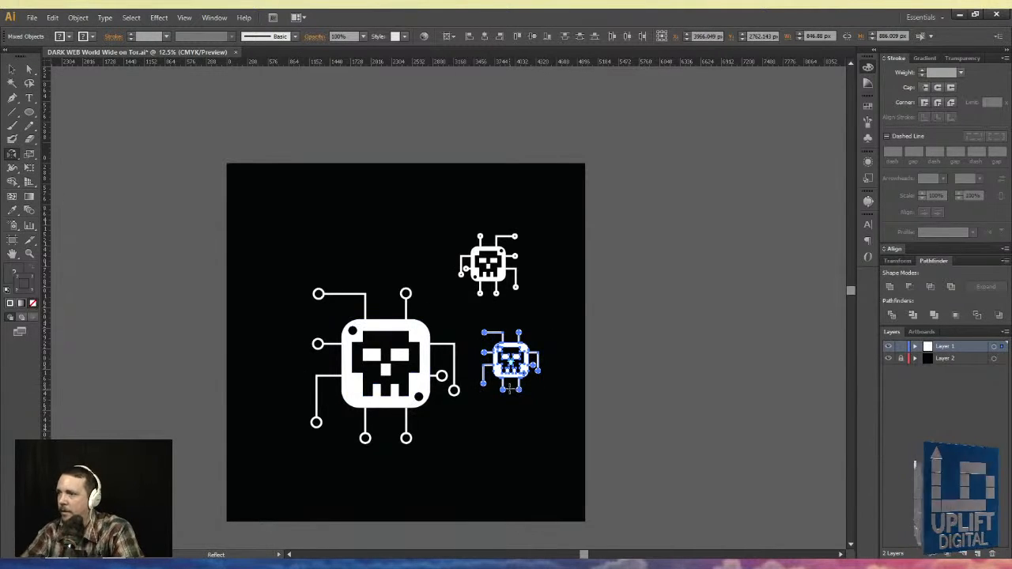
pyautogui.click(11, 71)
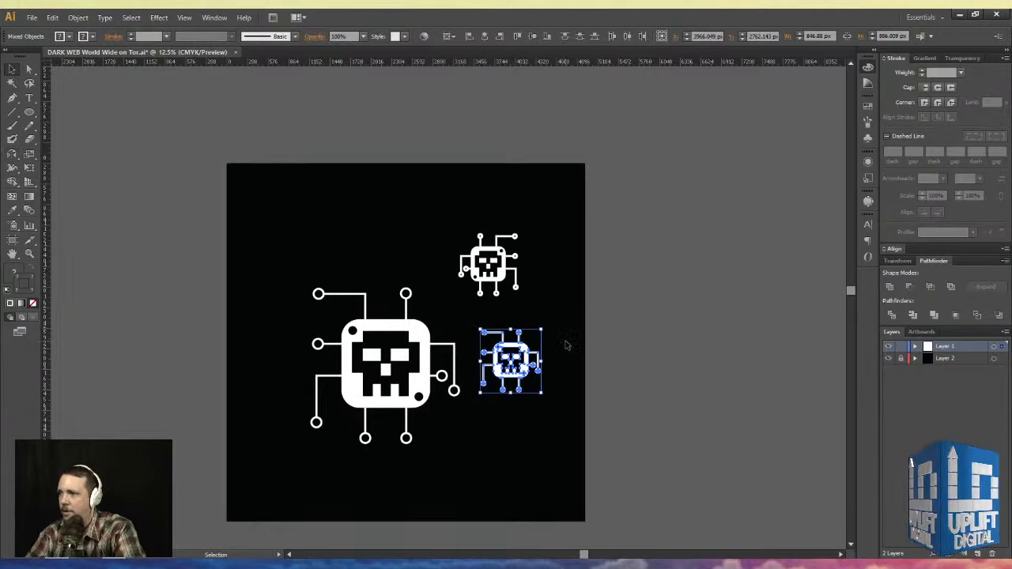
# - Rotate the lower small icon 90° clockwise and move it below right of the large icon
pyautogui.moveTo(546, 324); pyautogui.dragTo(580, 412)
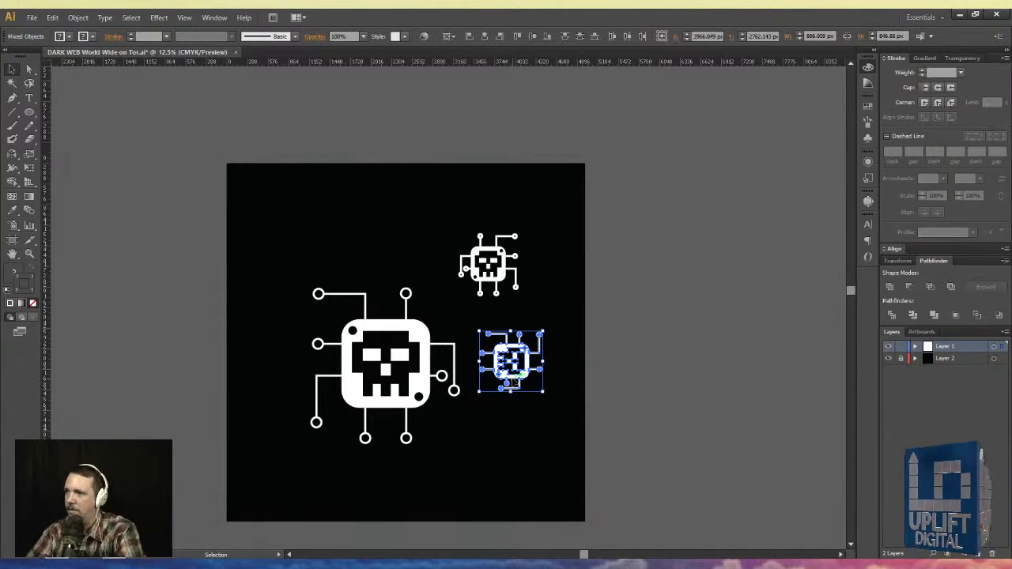
pyautogui.moveTo(513, 383); pyautogui.dragTo(490, 456)
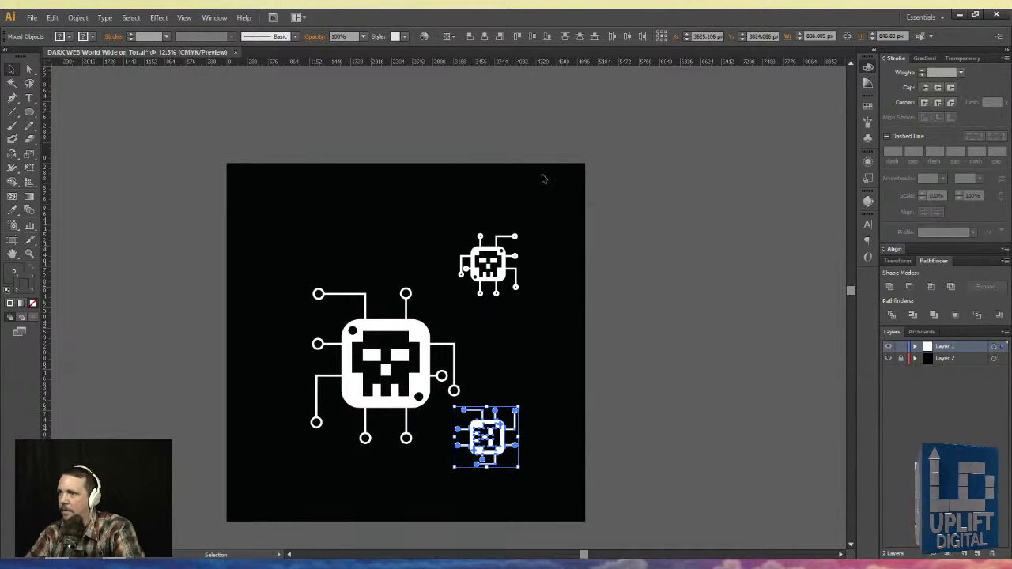
# - Move the upper small icon closer to the large icon's upper-right side and place a copy left of the large icon
pyautogui.click(490, 247)
pyautogui.moveTo(485, 261); pyautogui.dragTo(476, 304)
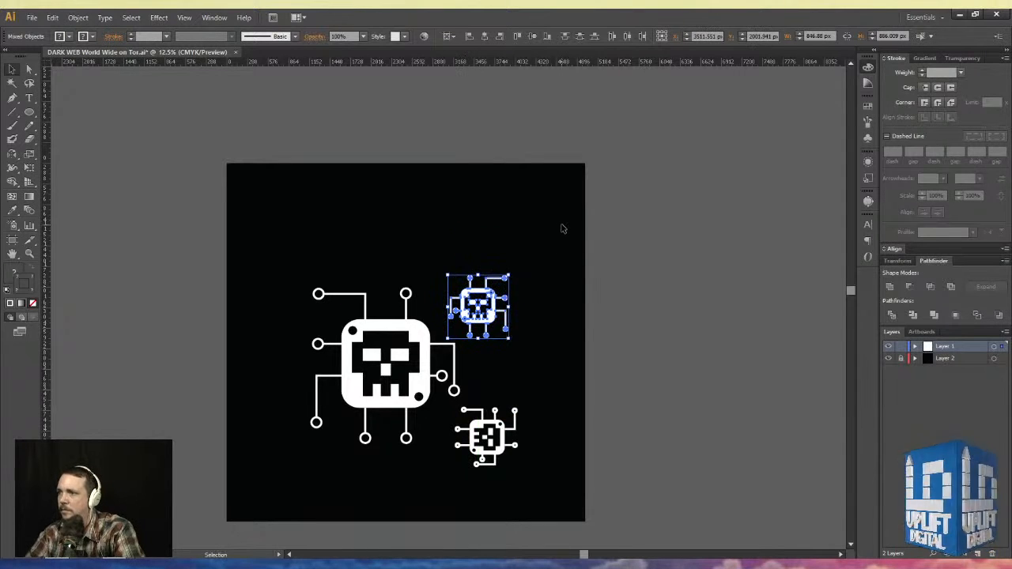
pyautogui.moveTo(464, 299); pyautogui.dragTo(253, 342)
# - Duplicate the large icon, shrink the copy to about 969 × 1048 px and place it at the artboard's right edge
pyautogui.moveTo(556, 399); pyautogui.dragTo(585, 268)
pyautogui.moveTo(422, 204); pyautogui.dragTo(316, 454)
pyautogui.moveTo(369, 399); pyautogui.dragTo(358, 212)
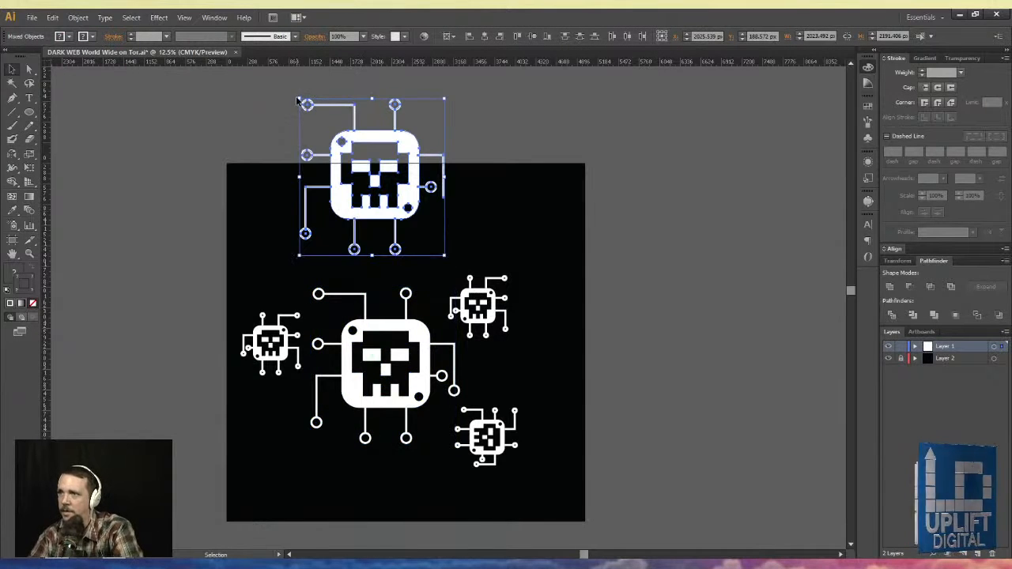
pyautogui.moveTo(298, 99); pyautogui.dragTo(539, 387)
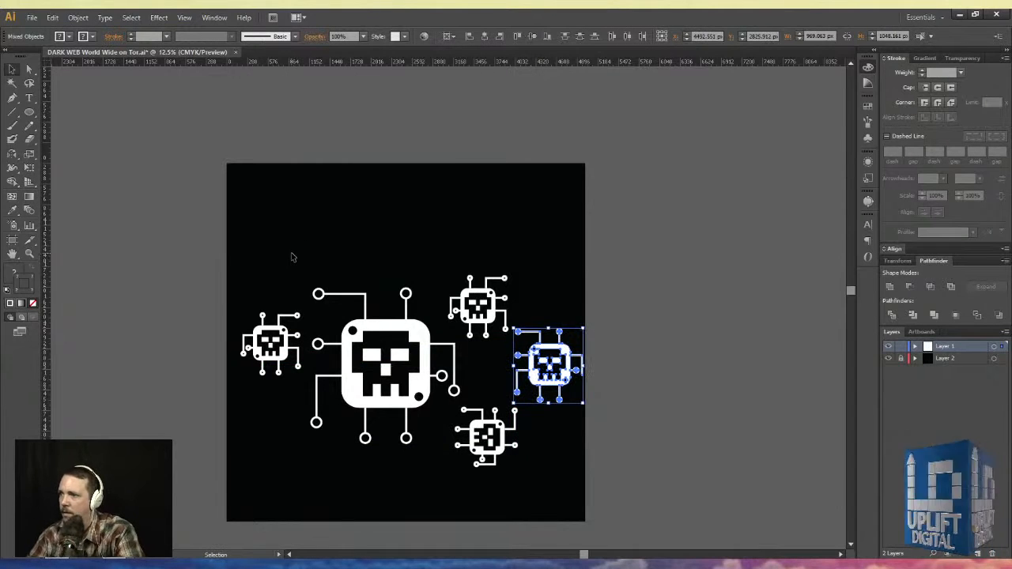
# - Nudge the shrunken copy at the artboard's right edge slightly left and up
pyautogui.press('Left')
pyautogui.press('Left')
pyautogui.press('Left')
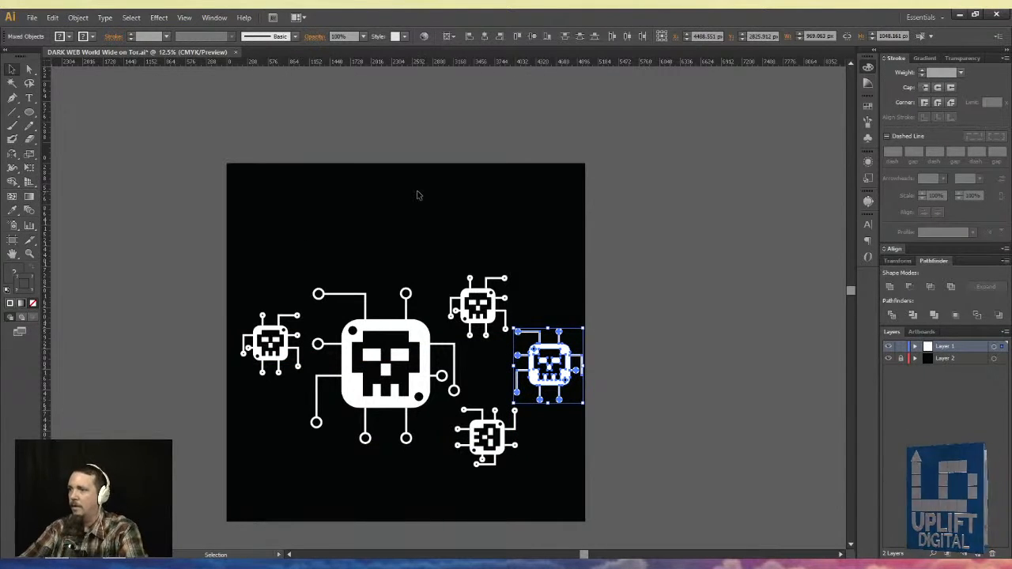
pyautogui.hotkey('shift', 'Up')
# - Examine the line and ring thickness of the shrunken copy up close against the neighbouring icons
pyautogui.moveTo(498, 321); pyautogui.dragTo(542, 349)
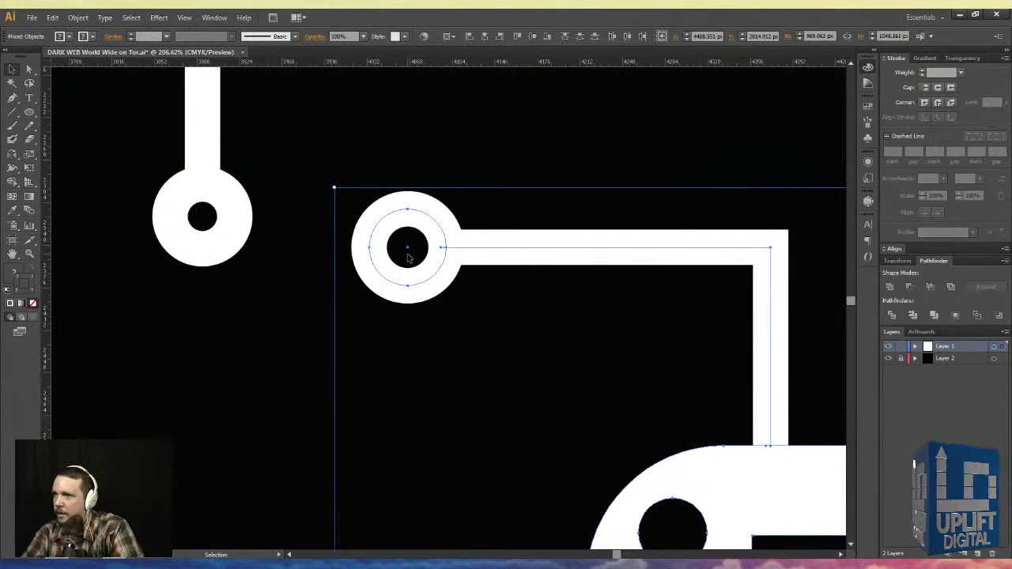
pyautogui.hotkey('ctrl', '-')
pyautogui.hotkey('ctrl', '-')
pyautogui.hotkey('ctrl', '-')
pyautogui.hotkey('ctrl', '-')
pyautogui.hotkey('ctrl', '-')
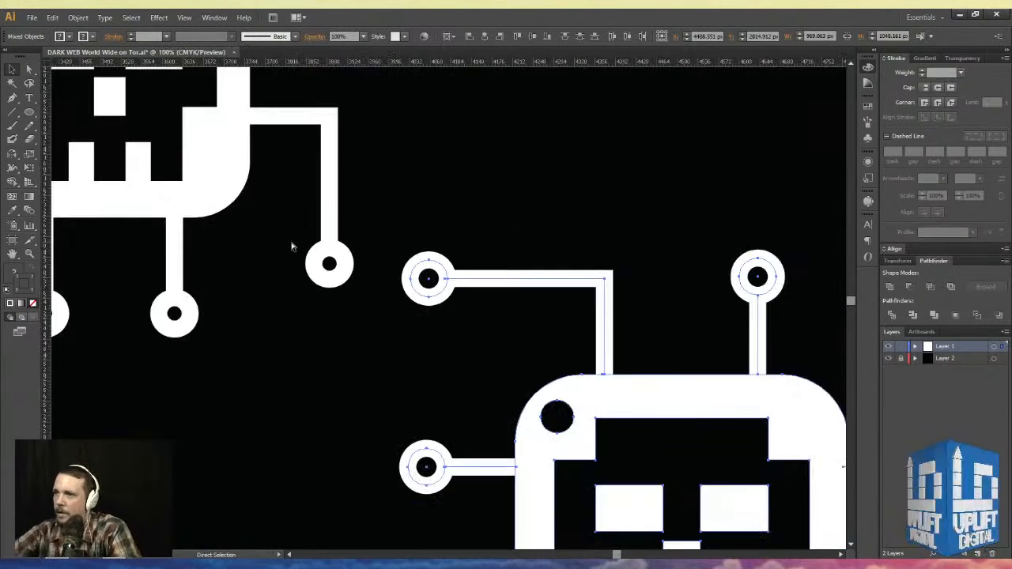
pyautogui.hotkey('ctrl', '-')
pyautogui.hotkey('ctrl', '-')
pyautogui.hotkey('ctrl', '-')
pyautogui.moveTo(214, 176); pyautogui.dragTo(300, 185)
pyautogui.press('v')
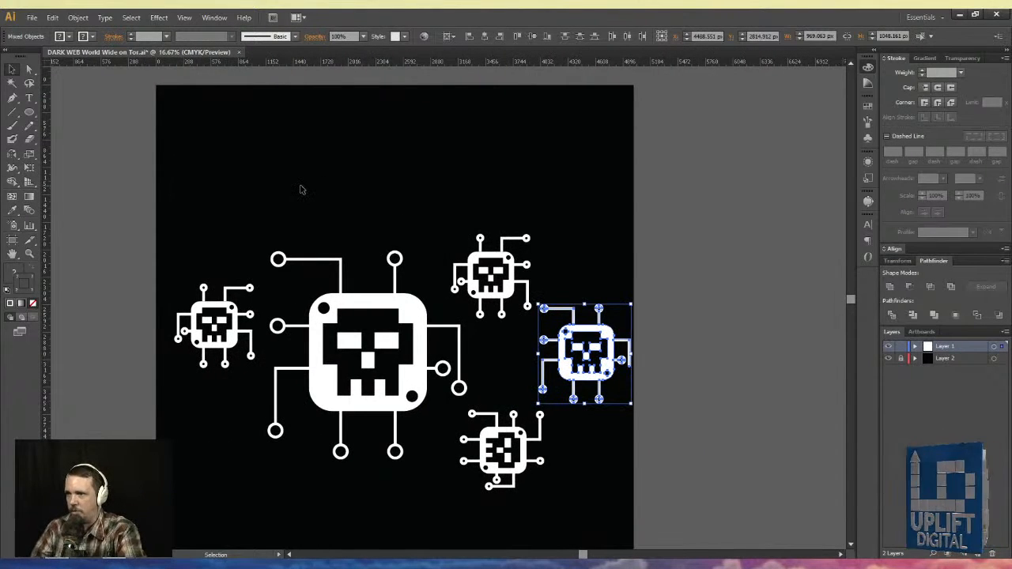
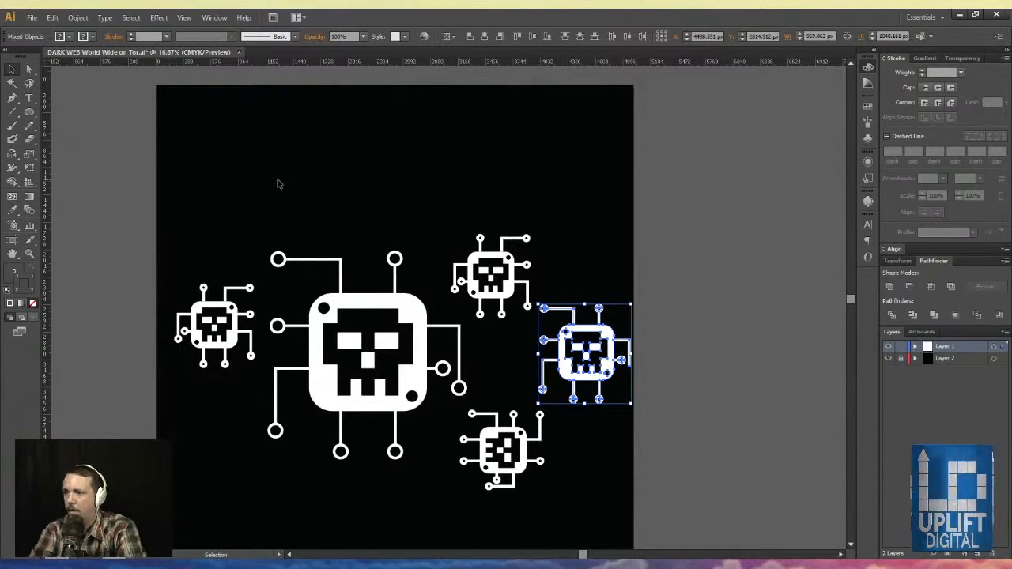
# - Delete the three smaller icon copies to the right of the large icon, keeping the large icon intact
pyautogui.press('Delete')
pyautogui.moveTo(639, 142); pyautogui.dragTo(464, 327)
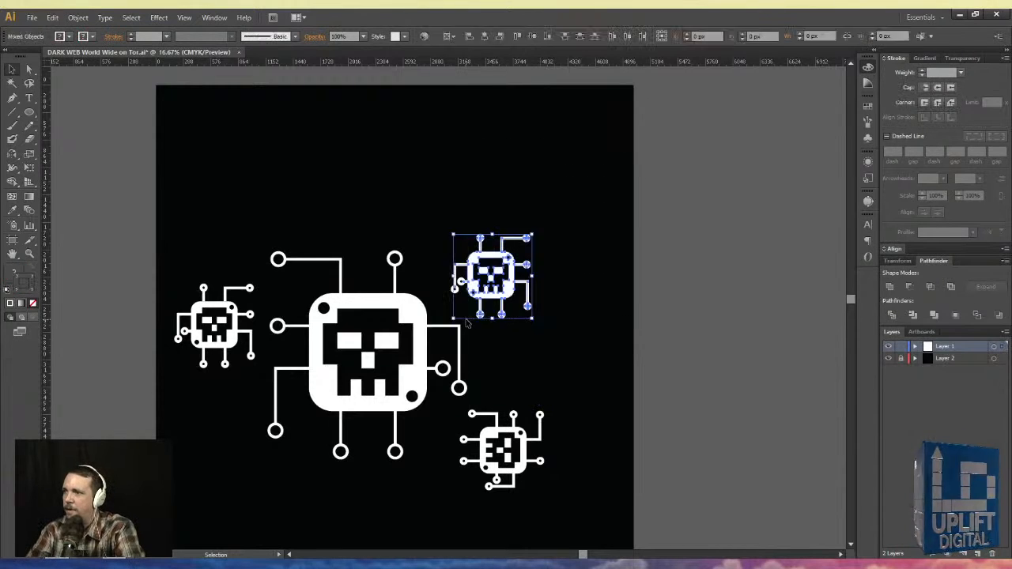
pyautogui.press('Delete')
pyautogui.moveTo(484, 229); pyautogui.dragTo(439, 316)
pyautogui.press('Delete')
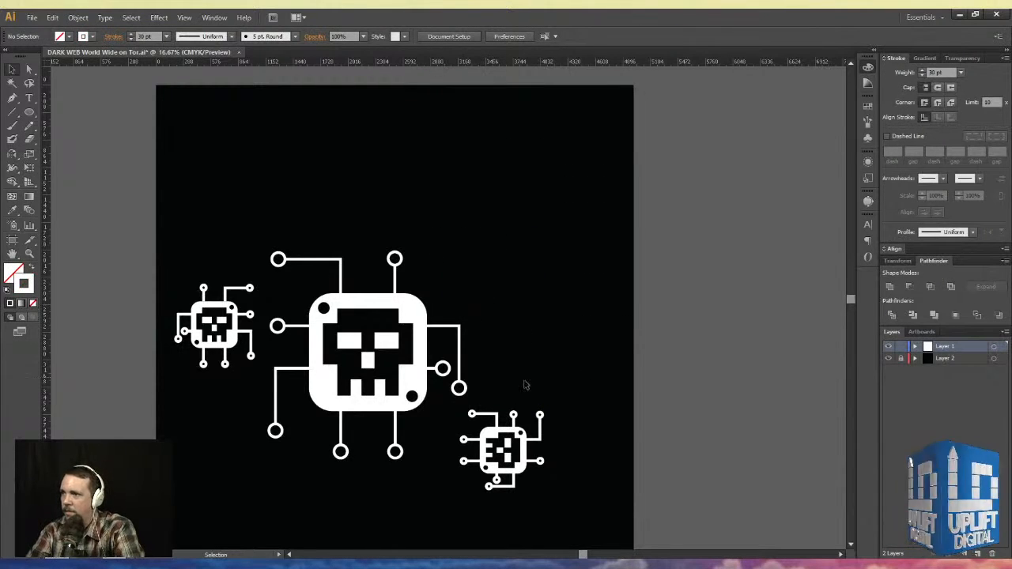
pyautogui.moveTo(571, 394); pyautogui.dragTo(466, 515)
pyautogui.press('Delete')
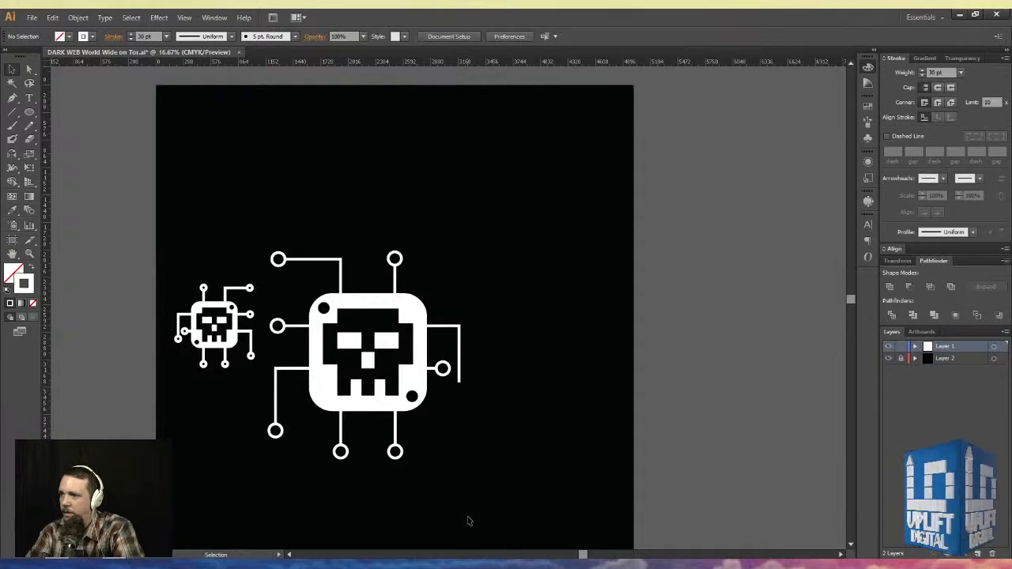
pyautogui.hotkey('ctrl', 'z')
pyautogui.moveTo(582, 510); pyautogui.dragTo(436, 410)
pyautogui.press('Delete')
# - Delete the small icon left of the large one and try converting the large icon's strokes to outlines
pyautogui.moveTo(153, 235); pyautogui.dragTo(262, 397)
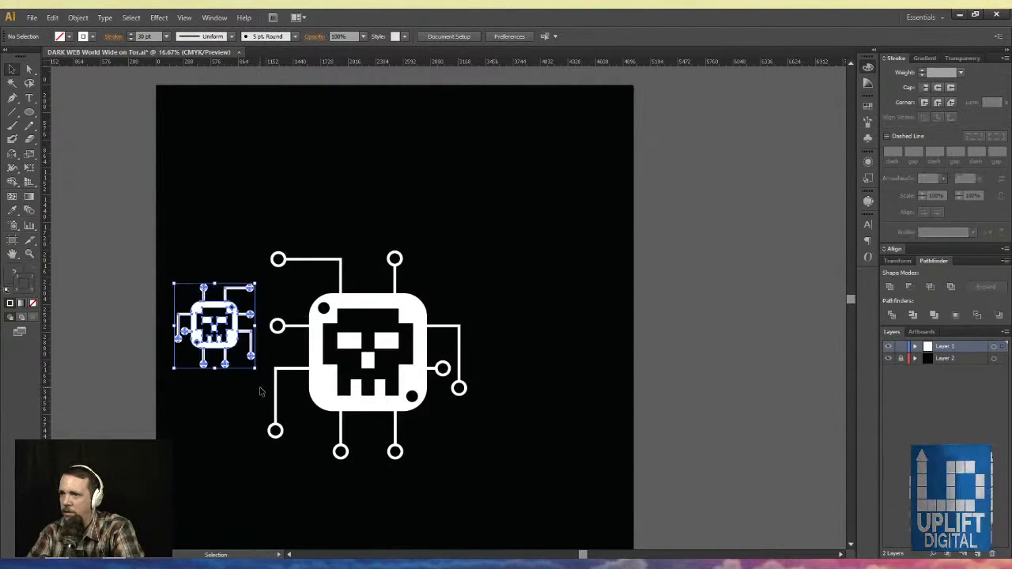
pyautogui.press('Delete')
pyautogui.moveTo(238, 166); pyautogui.dragTo(525, 528)
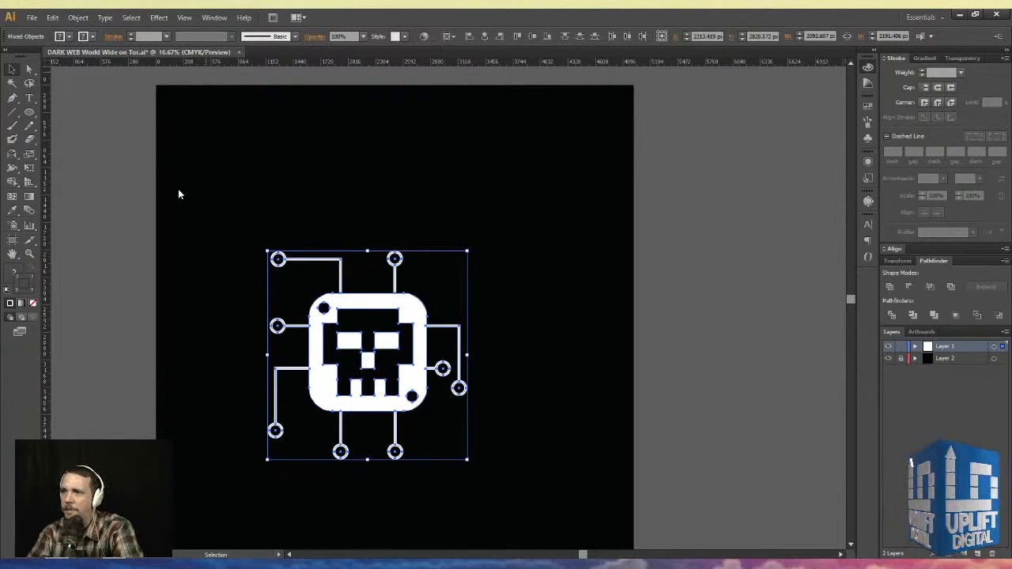
pyautogui.hotkey('ctrl', 'g')
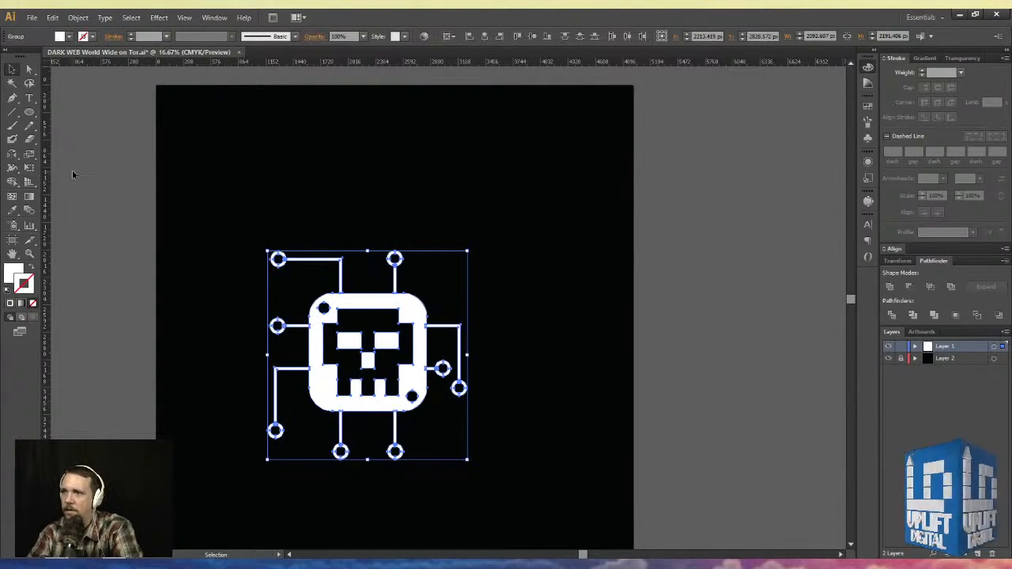
# - Test-select parts of the large icon, undo the stroke conversion and restore the small icon beside it
pyautogui.click(237, 257)
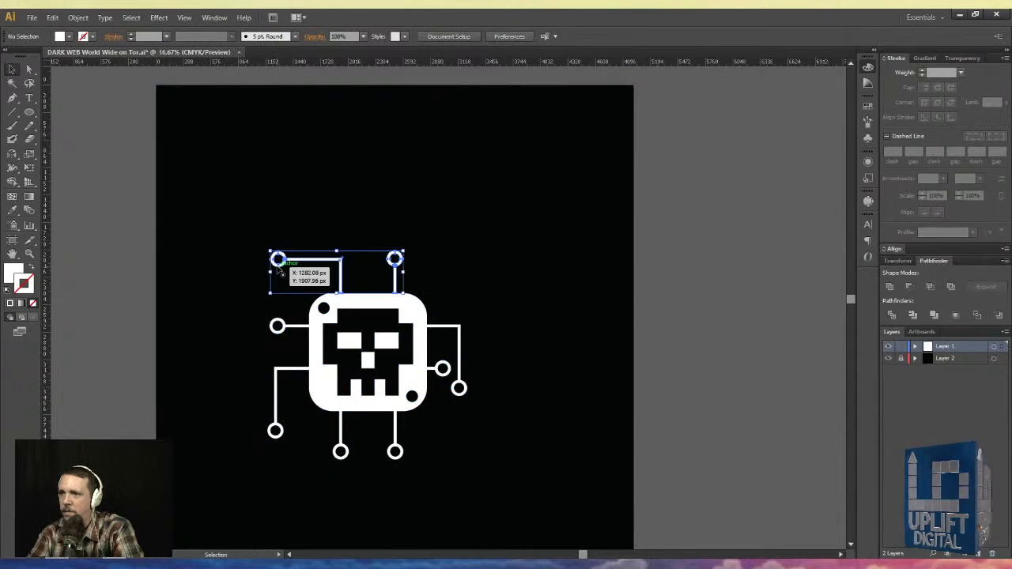
pyautogui.click(279, 267)
pyautogui.click(213, 235)
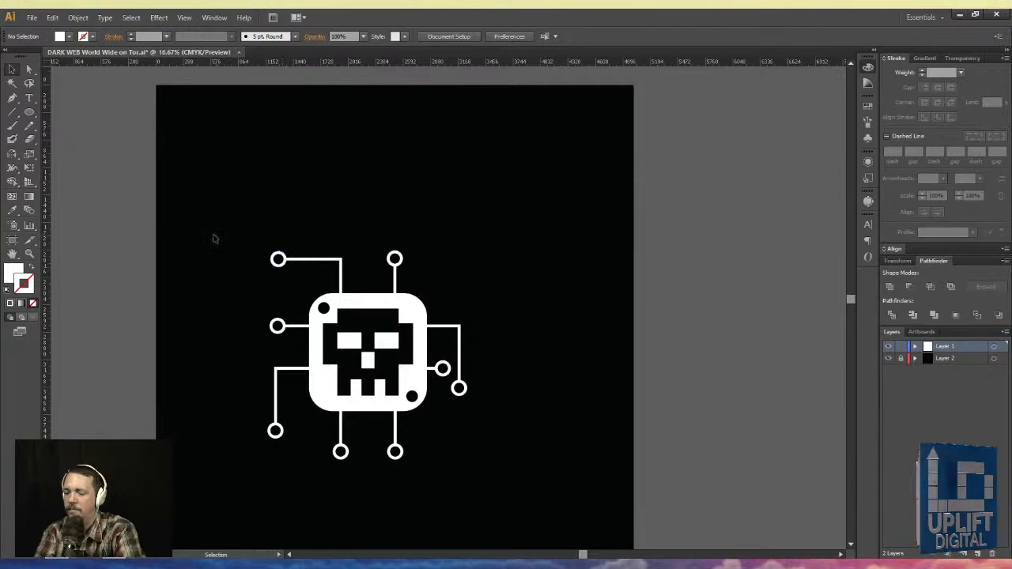
pyautogui.hotkey('ctrl', 'a')
pyautogui.click(242, 232)
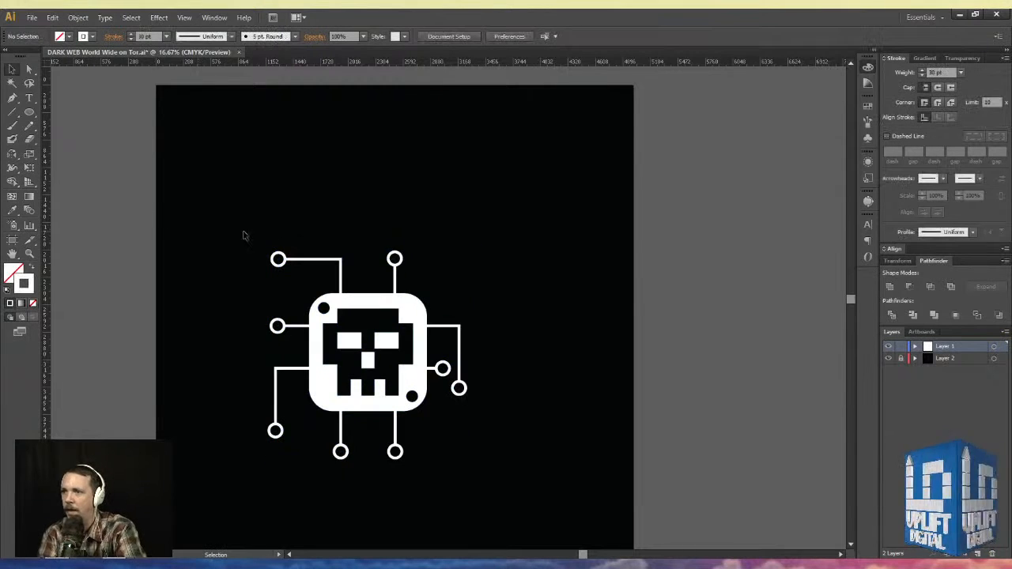
pyautogui.click(277, 266)
pyautogui.hotkey('ctrl', 'z')
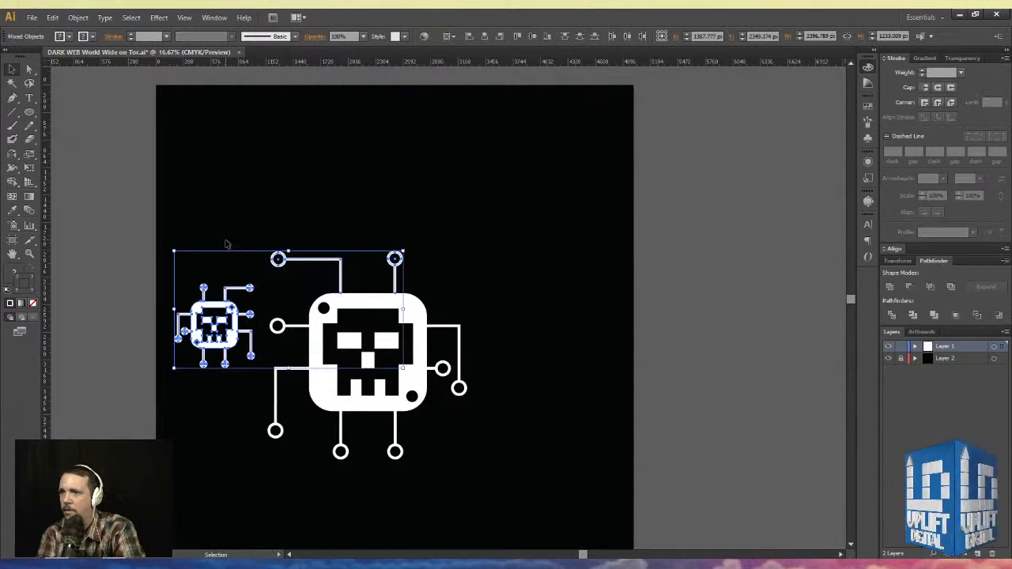
pyautogui.click(187, 192)
pyautogui.click(277, 265)
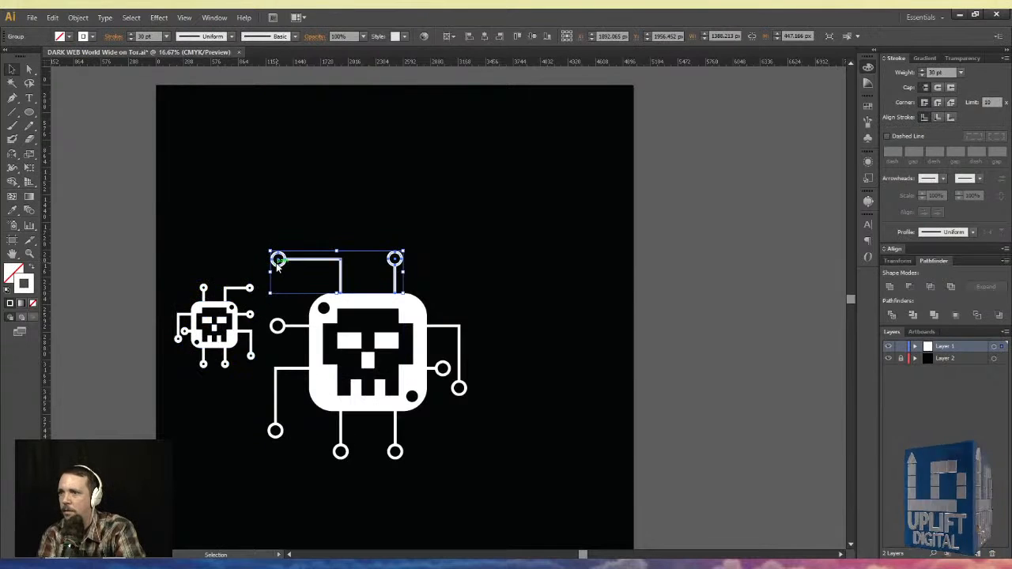
# - Delete the small icon to the left of the large icon
pyautogui.moveTo(235, 221); pyautogui.dragTo(166, 396)
pyautogui.press('Delete')
pyautogui.moveTo(210, 294); pyautogui.dragTo(264, 383)
pyautogui.press('Delete')
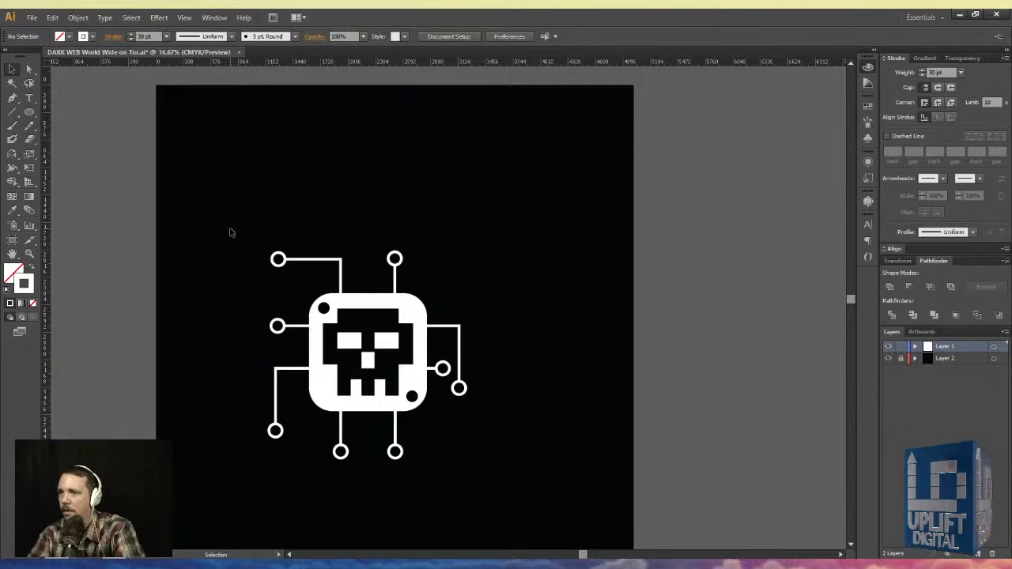
# - Place a copy of the large icon's short ringed line, from its left side, near the artboard's upper-left corner
pyautogui.click(277, 258)
pyautogui.moveTo(256, 307); pyautogui.dragTo(221, 344)
pyautogui.moveTo(230, 301); pyautogui.dragTo(247, 282)
pyautogui.moveTo(248, 290); pyautogui.dragTo(202, 113)
# - Convert the large icon's strokes to outlines and place a shrunken copy of the icon to its upper right
pyautogui.moveTo(193, 170); pyautogui.dragTo(514, 502)
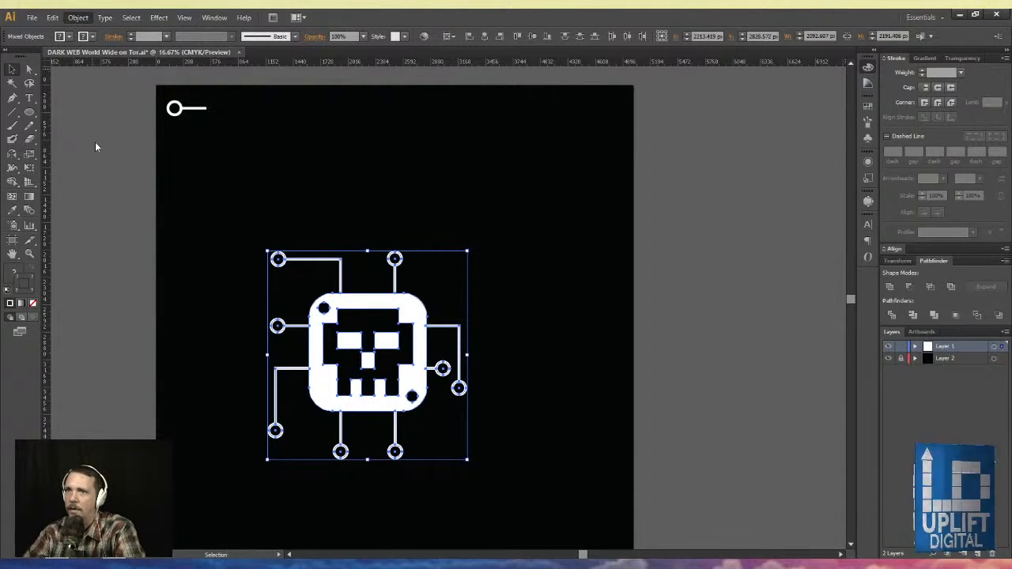
pyautogui.hotkey('ctrl', 'g')
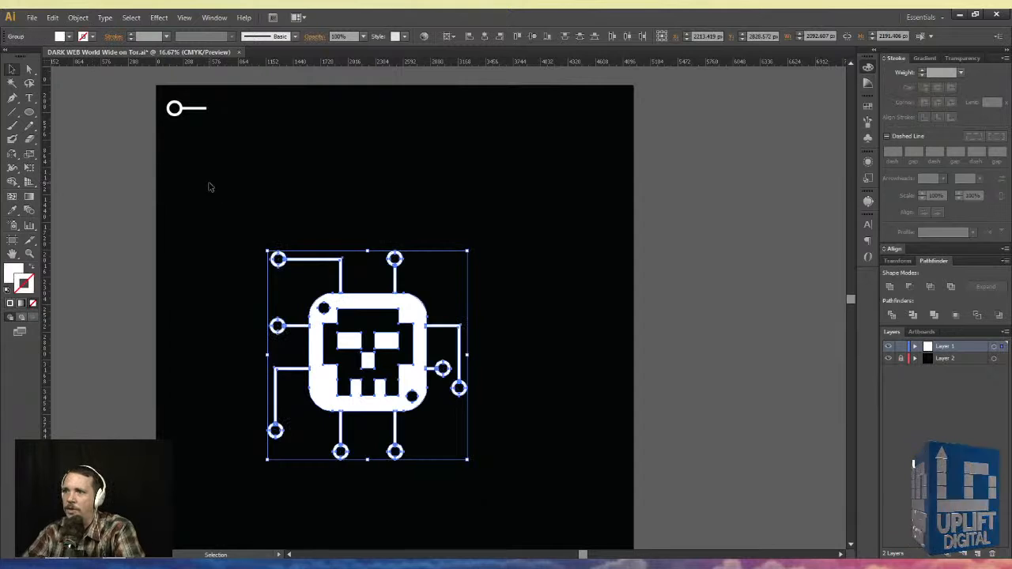
pyautogui.moveTo(327, 377); pyautogui.dragTo(465, 234)
pyautogui.moveTo(405, 316); pyautogui.dragTo(494, 252)
pyautogui.click(432, 189)
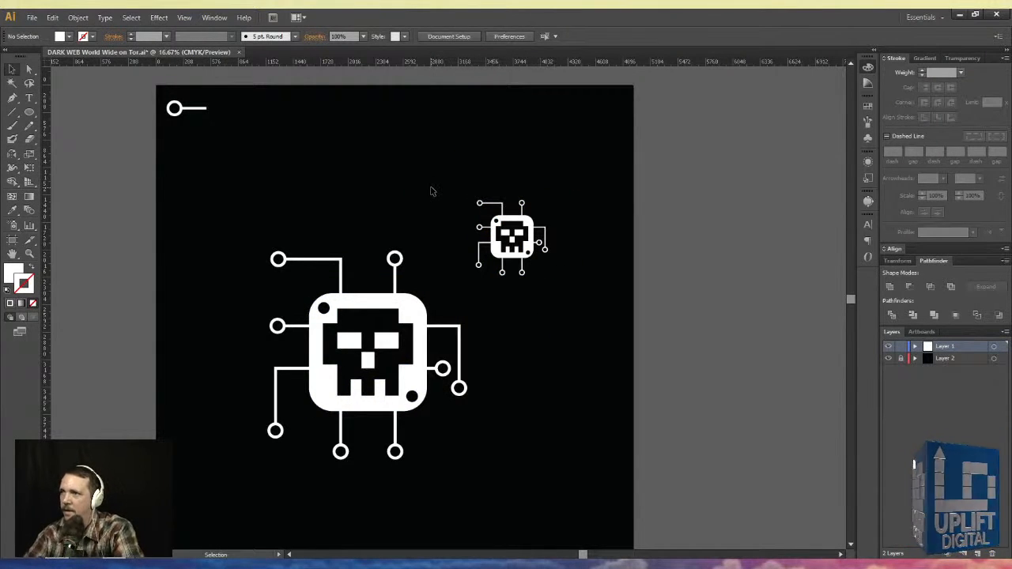
pyautogui.click(491, 242)
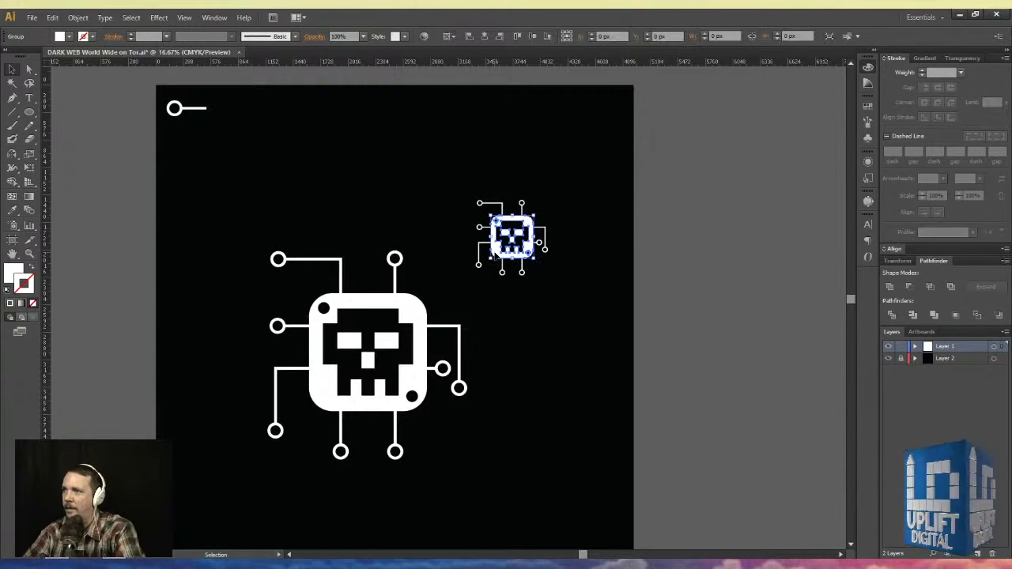
# - Group the small skull chip with all its circuit traces and move it closer to the large chip
pyautogui.click(433, 161)
pyautogui.moveTo(459, 157); pyautogui.dragTo(615, 307)
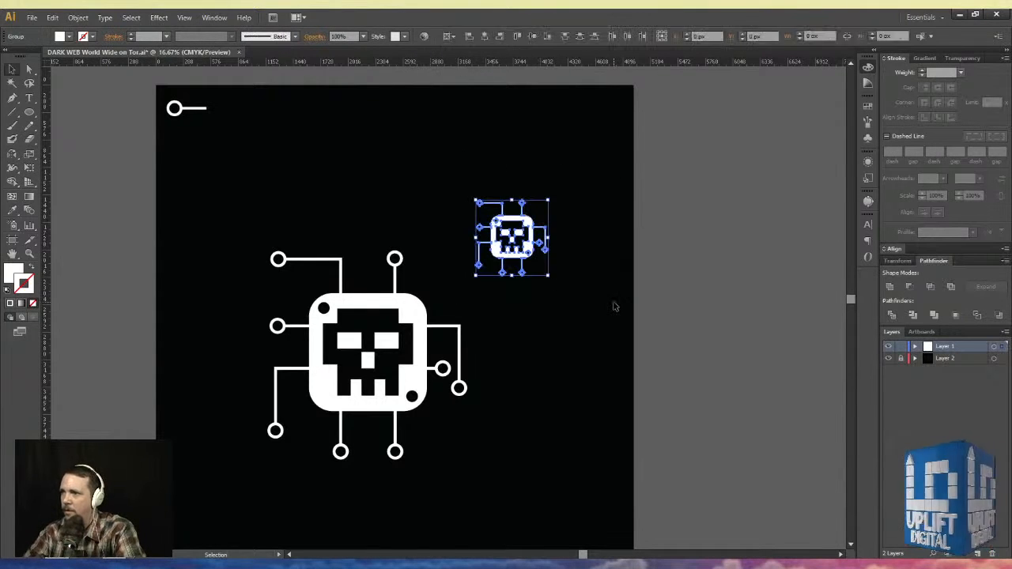
pyautogui.press('a')
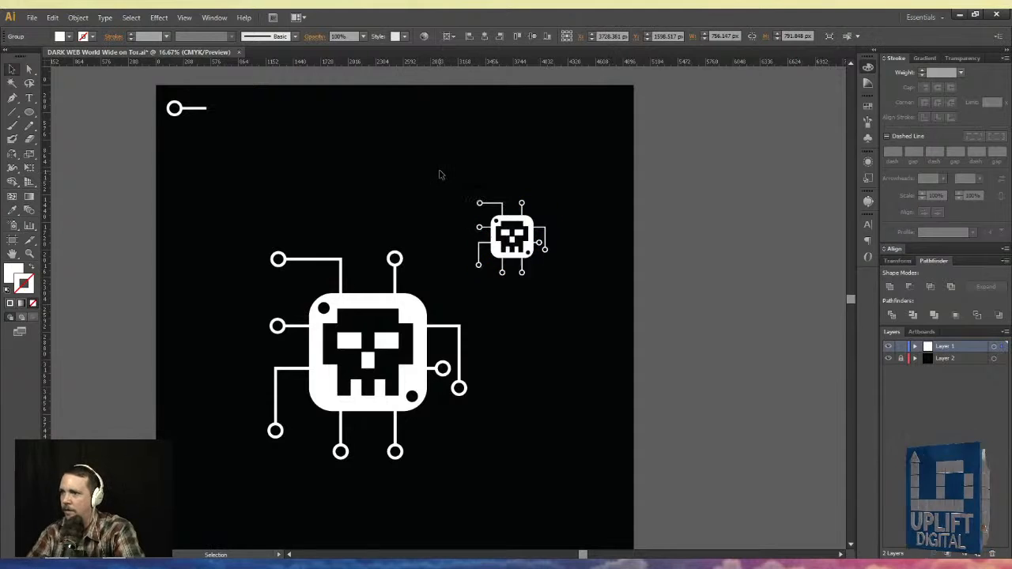
pyautogui.click(440, 174)
pyautogui.moveTo(511, 237); pyautogui.dragTo(477, 275)
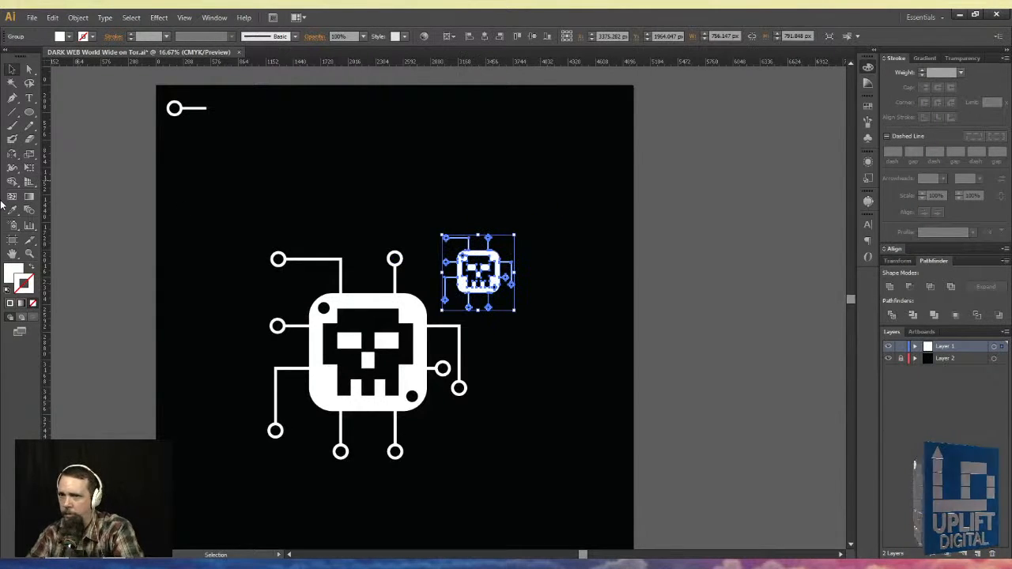
# - Mirror the small chip left to right and move it to the artboard's upper-right area
pyautogui.doubleClick(13, 156)
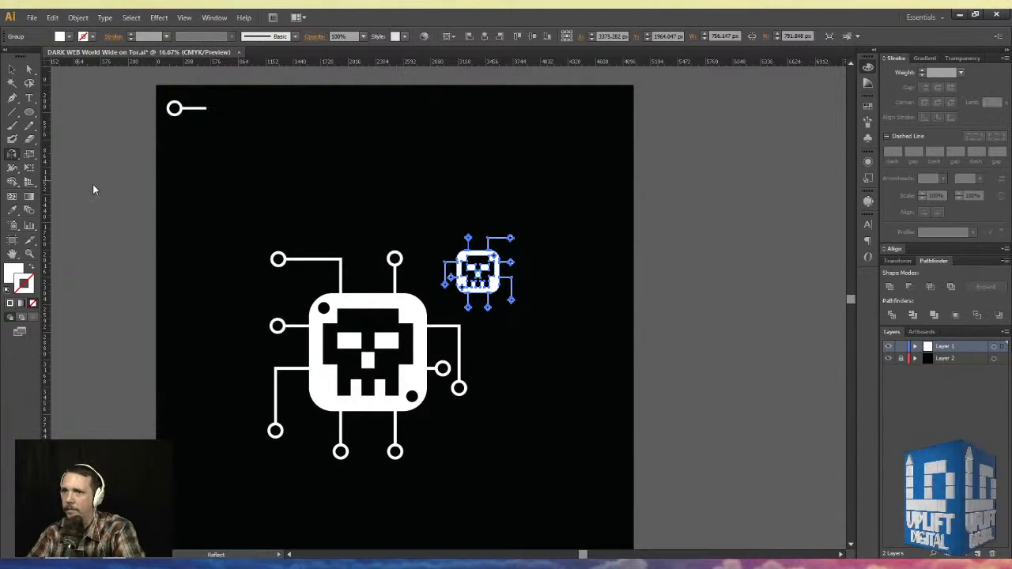
pyautogui.click(12, 69)
pyautogui.moveTo(474, 291); pyautogui.dragTo(550, 178)
# - Group the large chip with its traces and place the small mirrored chip beside its upper-right corner
pyautogui.moveTo(492, 211); pyautogui.dragTo(174, 501)
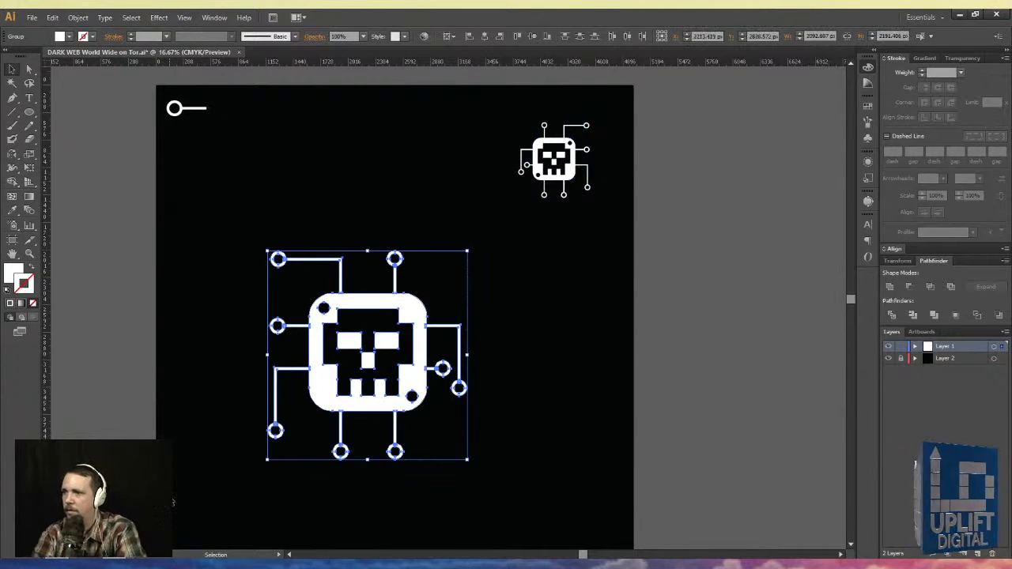
pyautogui.click(182, 349)
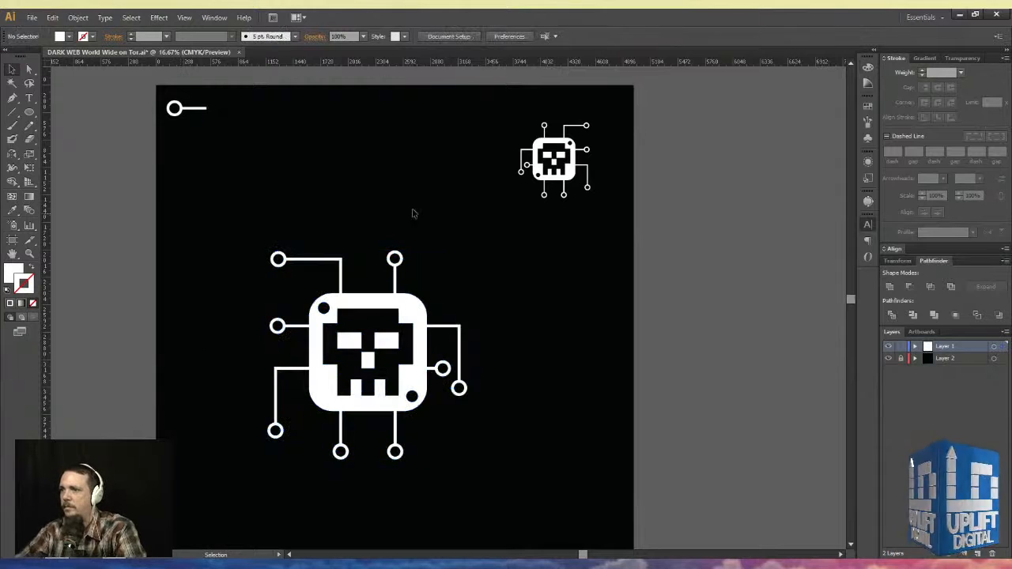
pyautogui.moveTo(537, 176); pyautogui.dragTo(455, 283)
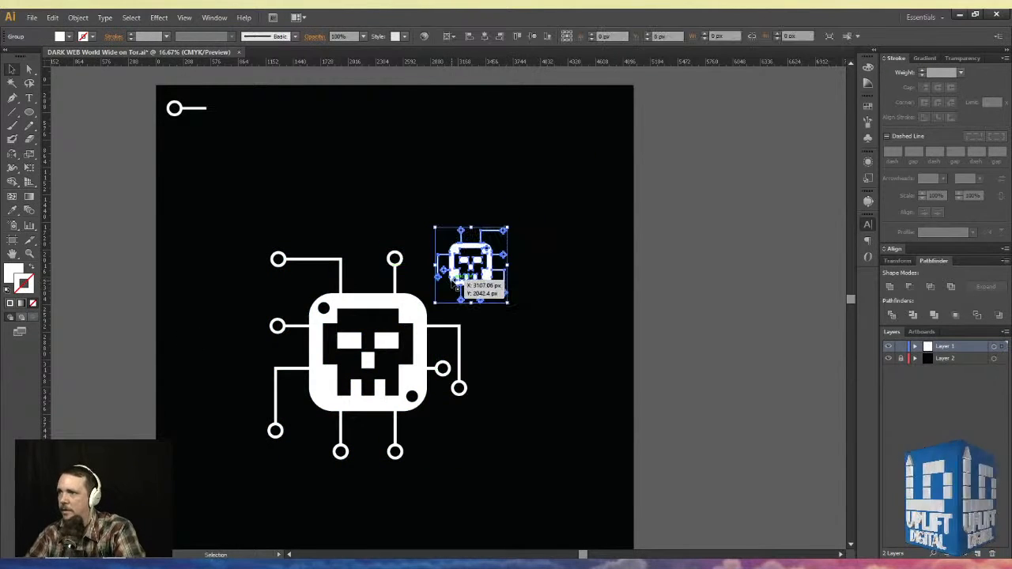
pyautogui.click(98, 305)
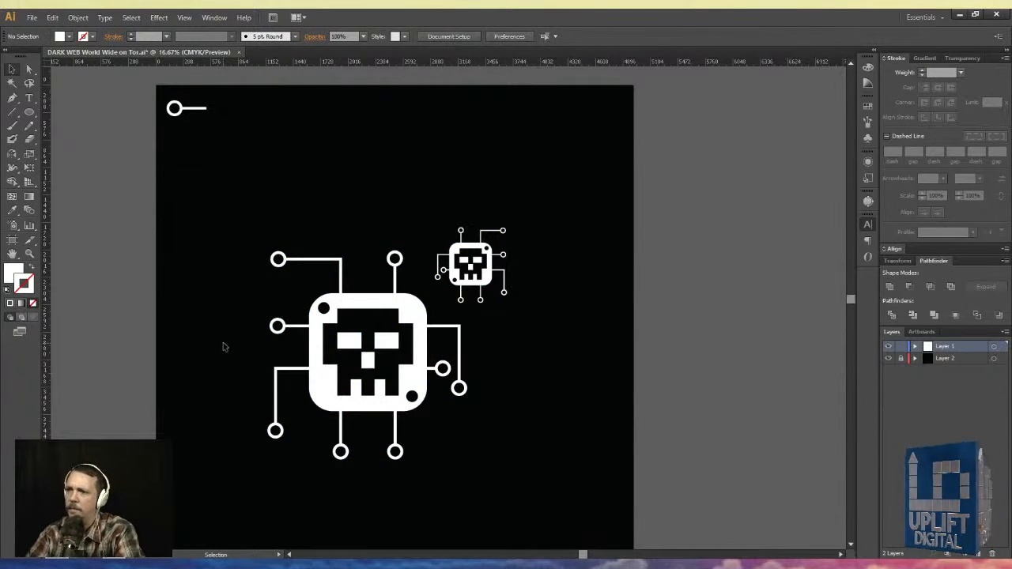
# - Duplicate the small chip, rotate the copy 90°, and place it at the large chip's lower-right corner
pyautogui.moveTo(472, 290); pyautogui.dragTo(556, 387)
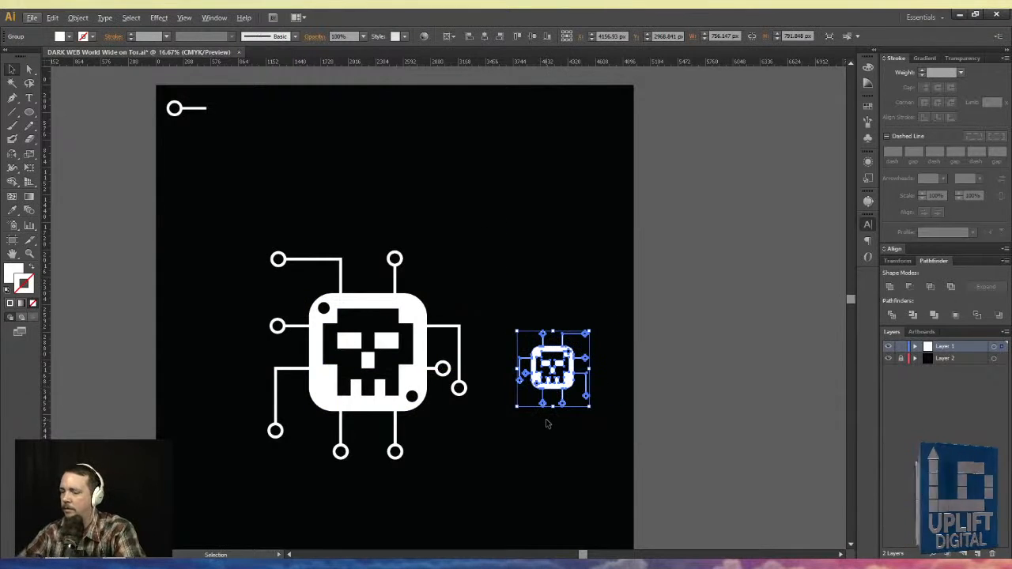
pyautogui.hotkey('ctrl', 'z')
pyautogui.moveTo(480, 294); pyautogui.dragTo(510, 435)
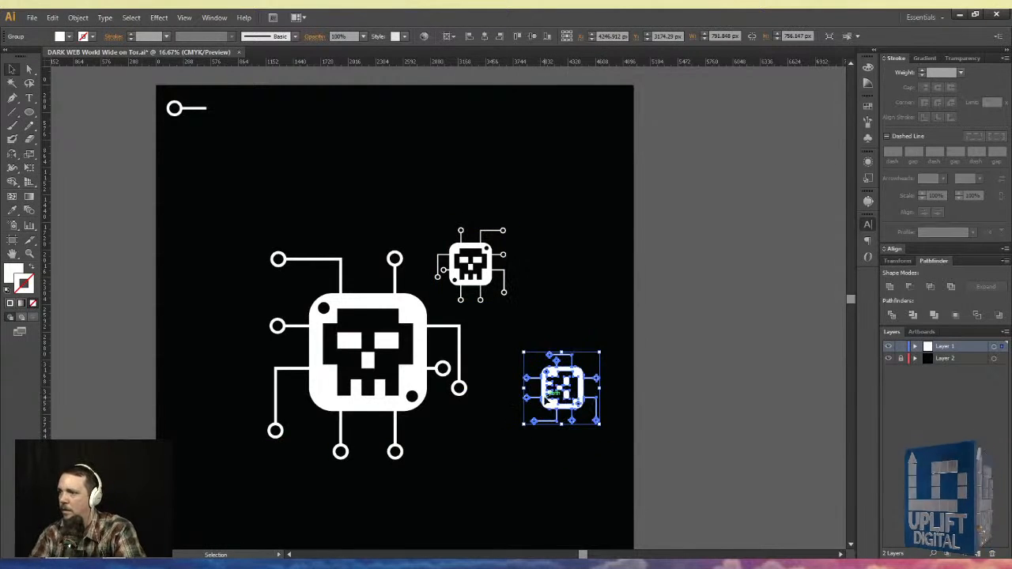
pyautogui.moveTo(547, 403); pyautogui.dragTo(472, 469)
pyautogui.click(212, 294)
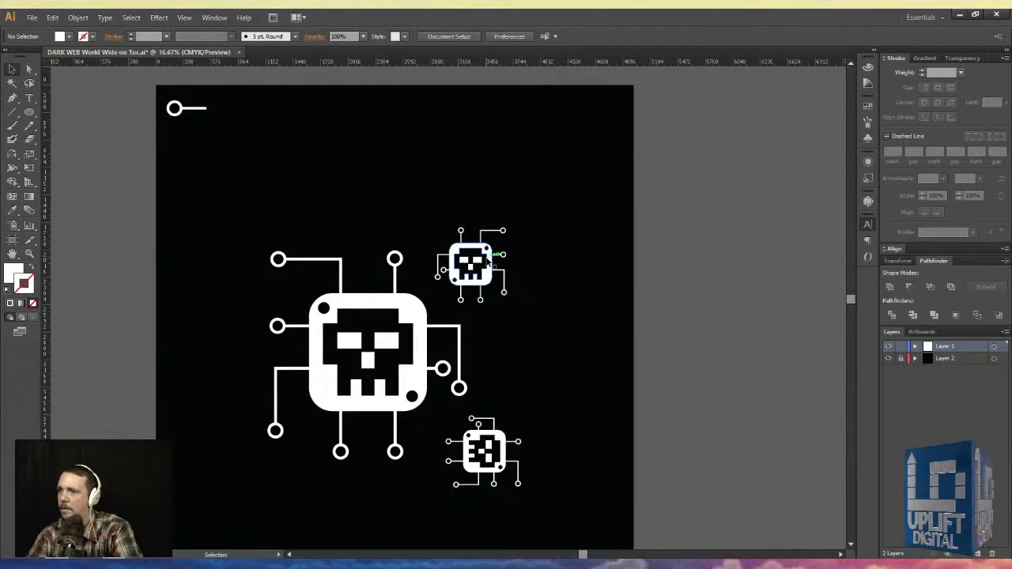
# - Duplicate the large chip, scale the copy down smaller than the other chips, and place it at the original's lower left
pyautogui.moveTo(492, 263); pyautogui.dragTo(498, 261)
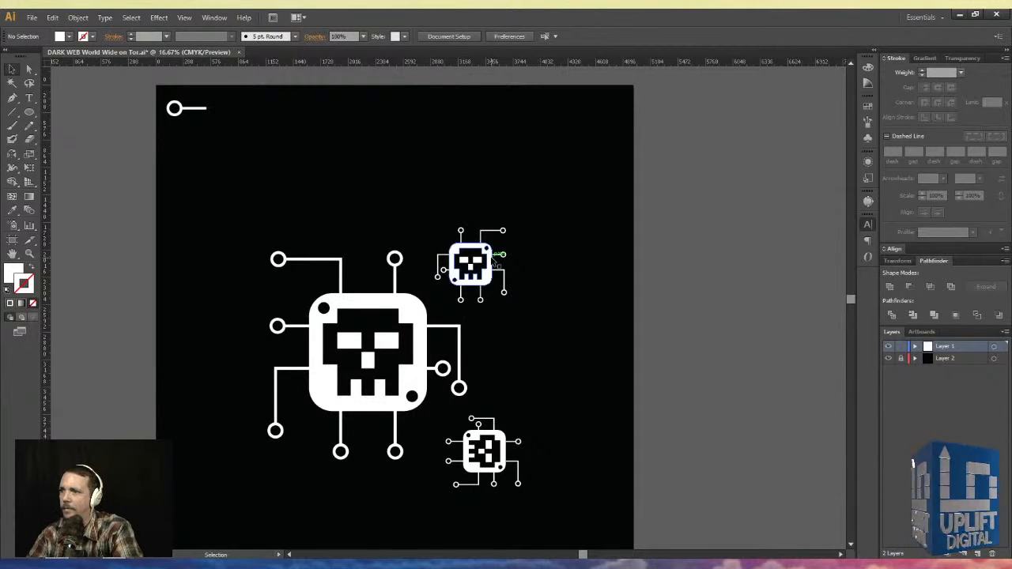
pyautogui.moveTo(419, 319); pyautogui.dragTo(300, 228)
pyautogui.click(147, 161)
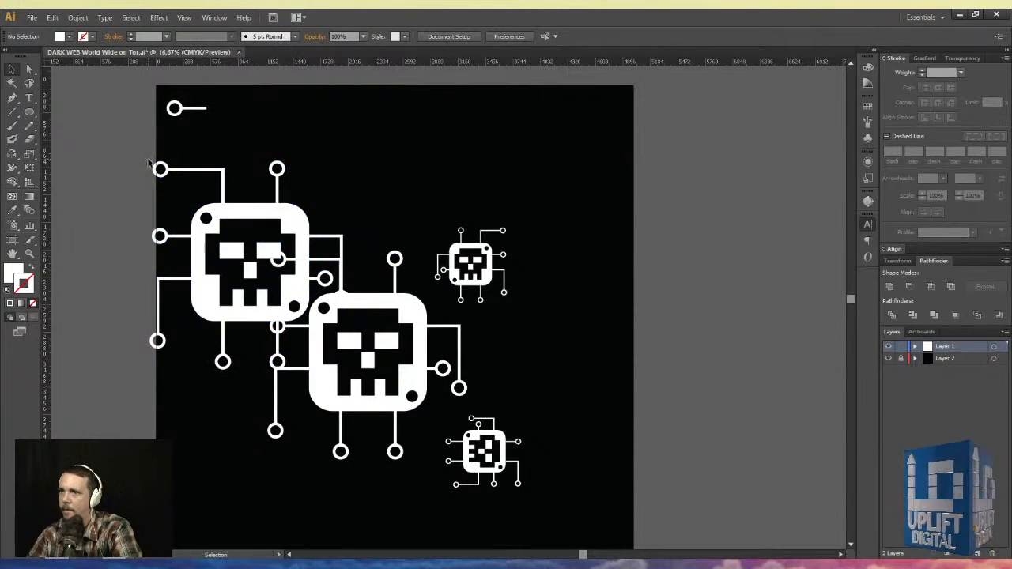
pyautogui.click(161, 168)
pyautogui.moveTo(147, 160); pyautogui.dragTo(307, 323)
pyautogui.moveTo(327, 360); pyautogui.dragTo(308, 452)
# - Shift the upper-right and lower-right small chips closer to the large chip
pyautogui.moveTo(482, 453); pyautogui.dragTo(451, 449)
pyautogui.moveTo(471, 269); pyautogui.dragTo(462, 281)
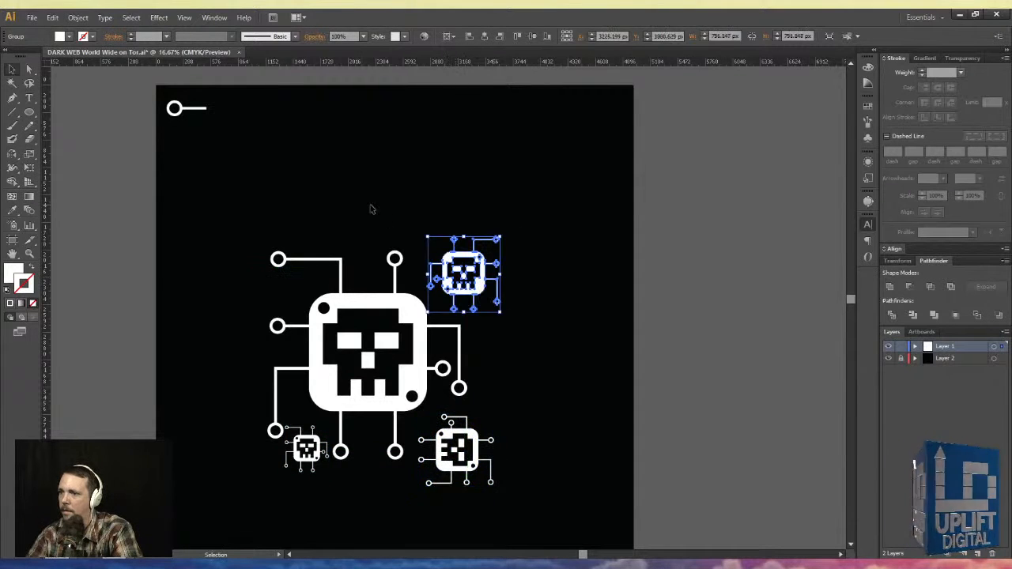
pyautogui.click(306, 180)
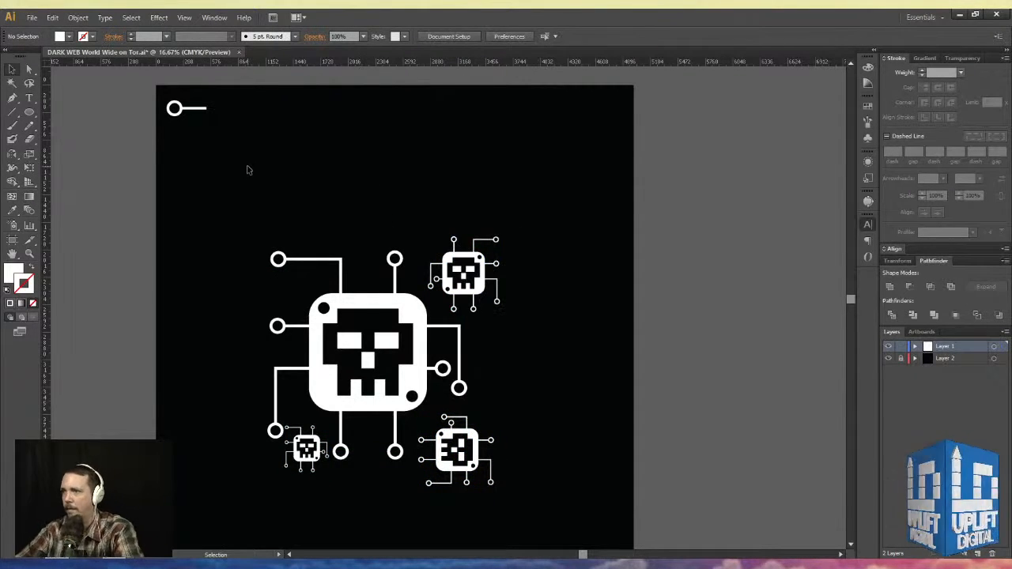
pyautogui.moveTo(452, 277); pyautogui.dragTo(446, 280)
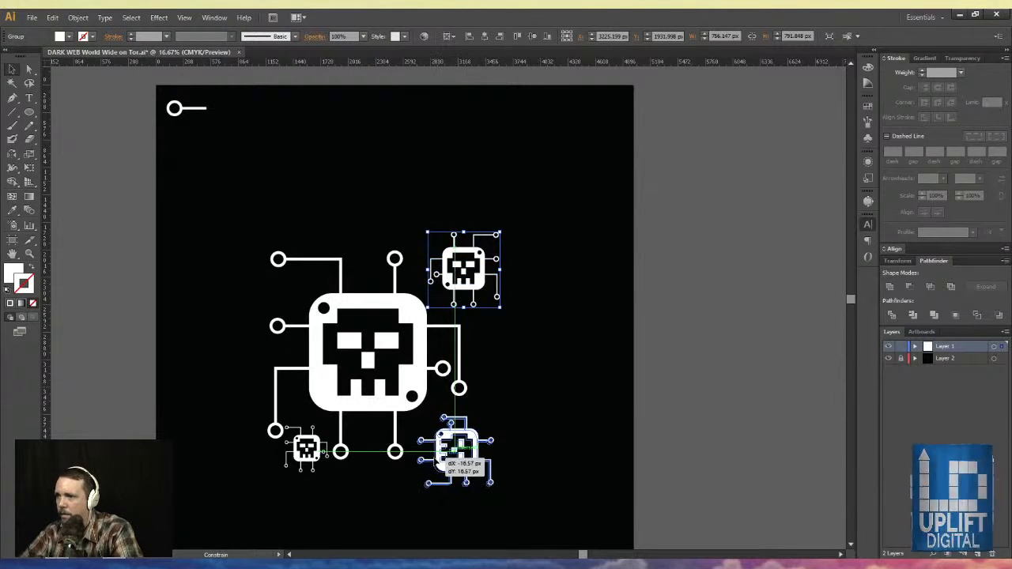
pyautogui.moveTo(439, 459); pyautogui.dragTo(433, 458)
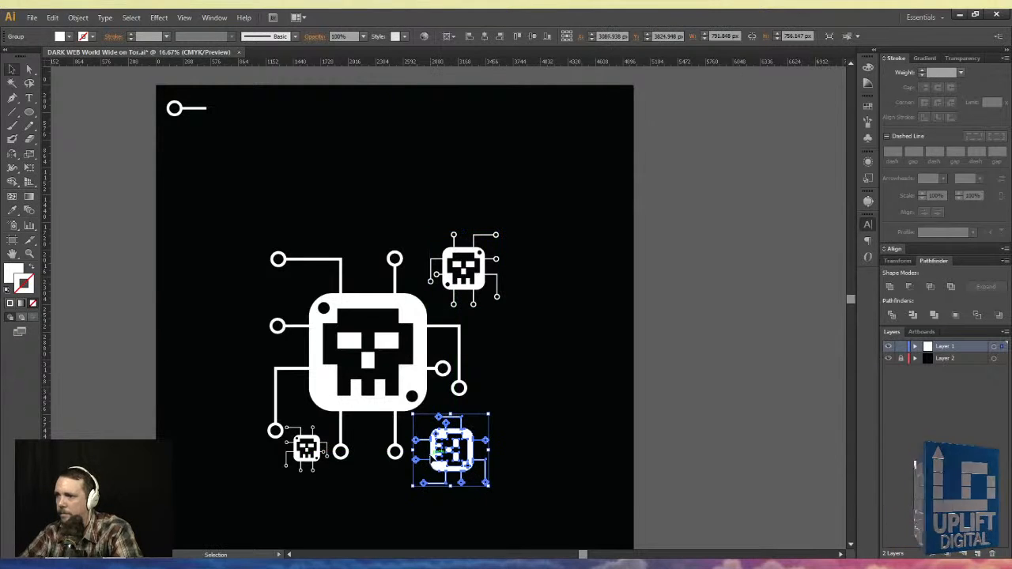
# - Move the smallest chip below the end of the large chip's lower-left trace
pyautogui.moveTo(307, 452); pyautogui.dragTo(280, 474)
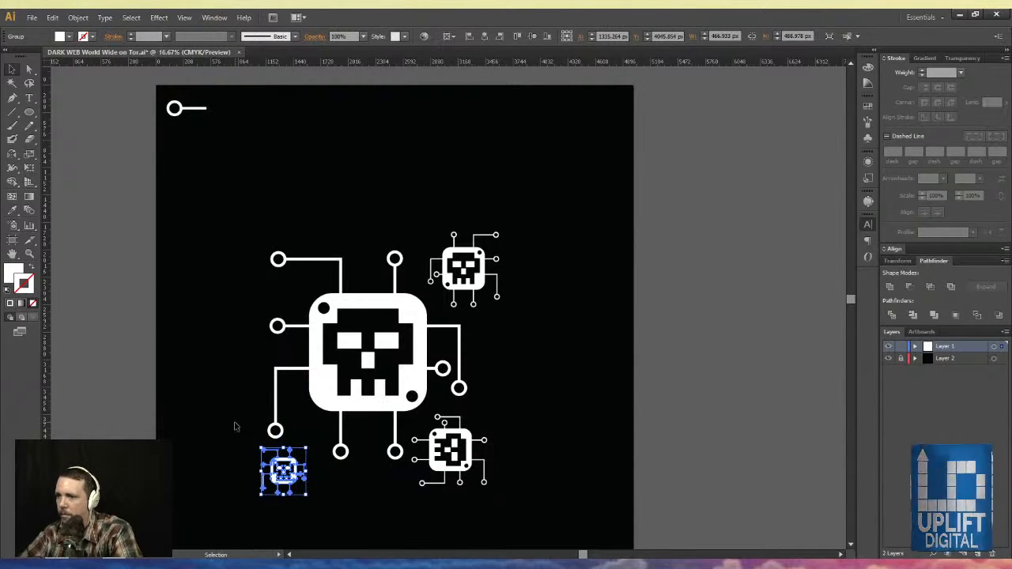
pyautogui.click(233, 426)
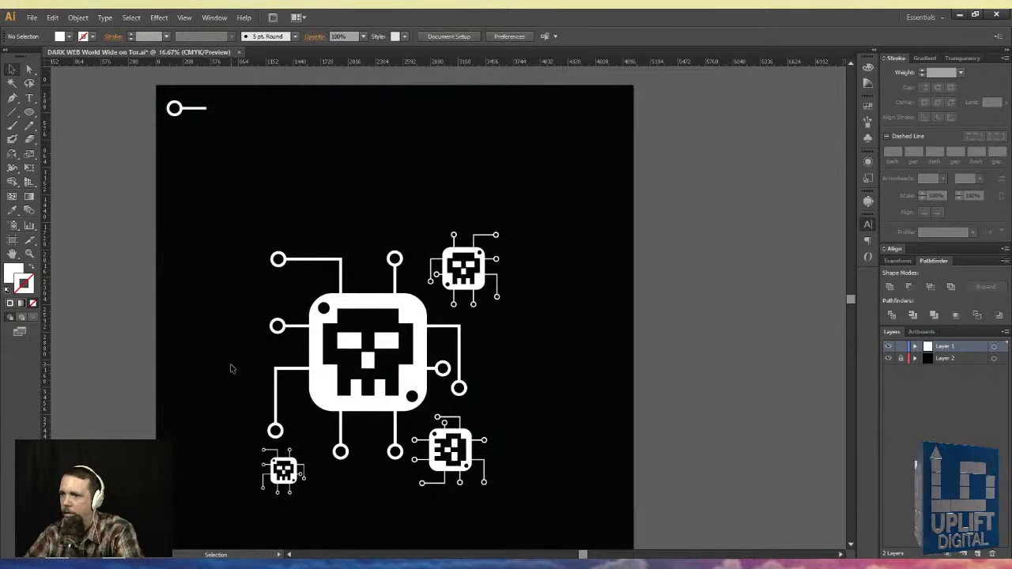
pyautogui.click(283, 486)
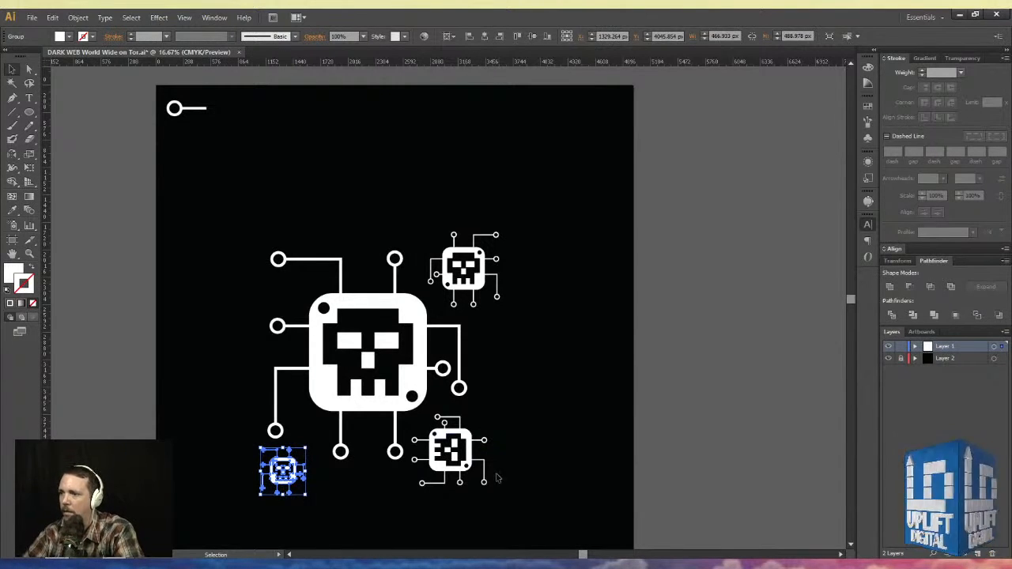
pyautogui.click(348, 514)
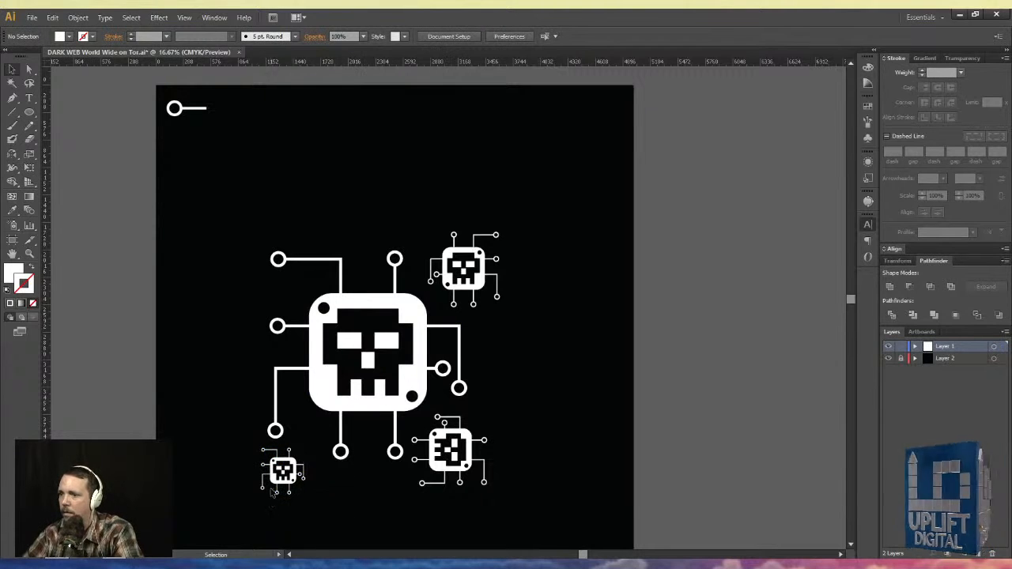
# - Duplicate the smallest chip, rotate the copy 180°, and place it between the large chip's two top traces
pyautogui.moveTo(285, 477); pyautogui.dragTo(272, 182)
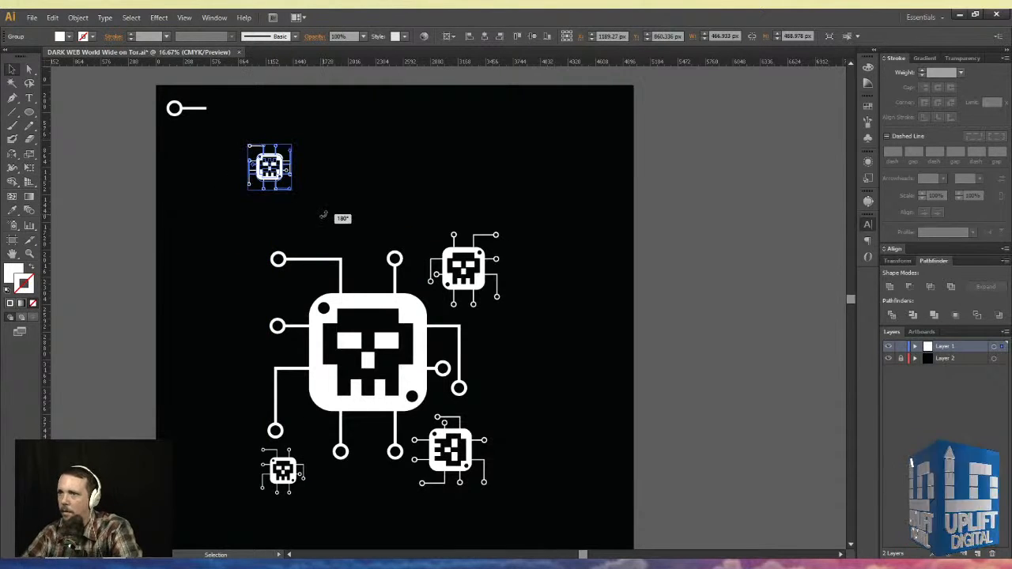
pyautogui.moveTo(270, 179); pyautogui.dragTo(246, 314)
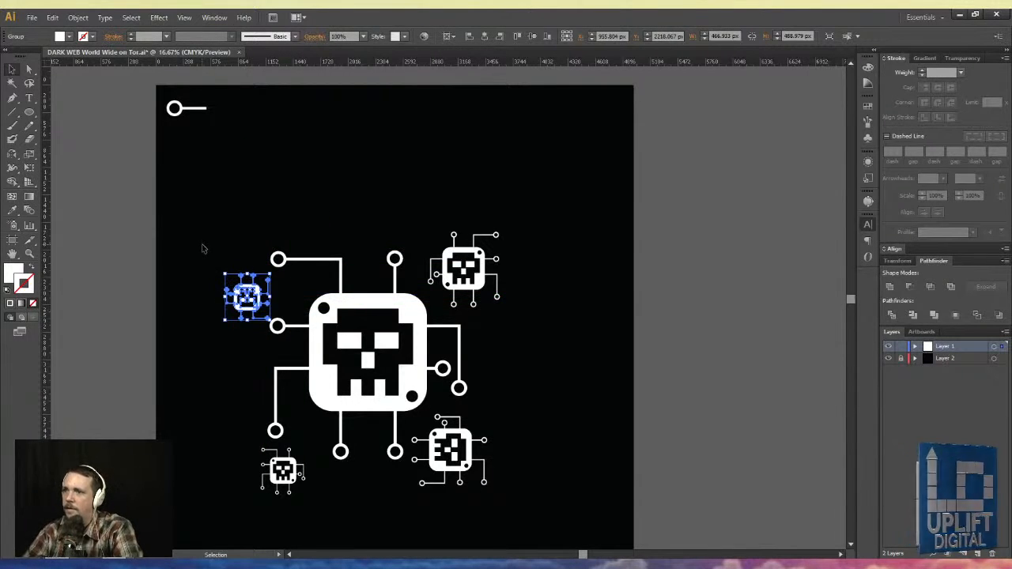
pyautogui.click(202, 249)
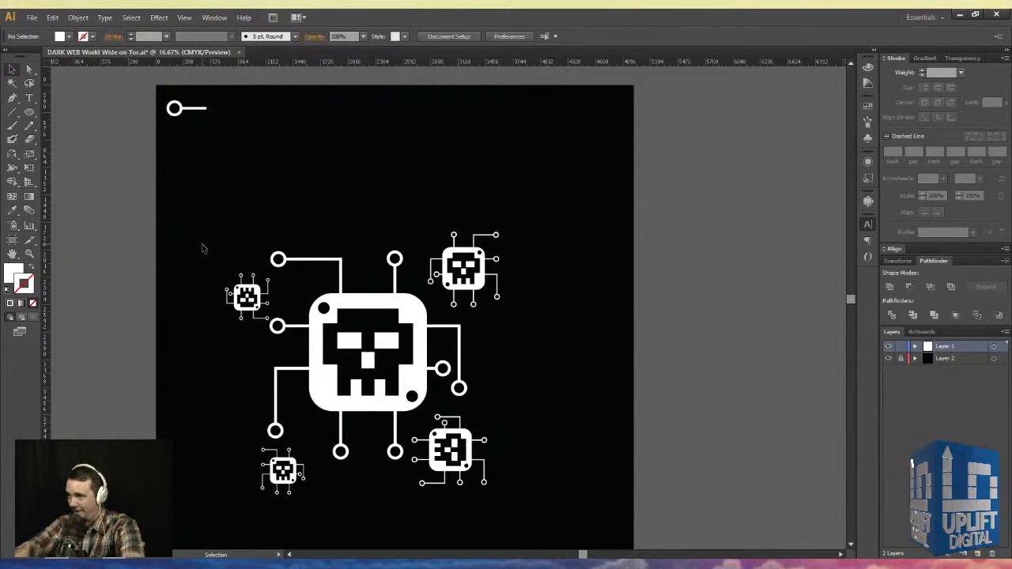
pyautogui.moveTo(255, 311); pyautogui.dragTo(364, 240)
pyautogui.click(253, 205)
pyautogui.click(354, 232)
pyautogui.click(247, 212)
# - Delete the ring at the end of the upside-down chip's bent trace nearest the large chip's top ring
pyautogui.hotkey('ctrl', 'space')
pyautogui.moveTo(338, 237); pyautogui.dragTo(406, 274)
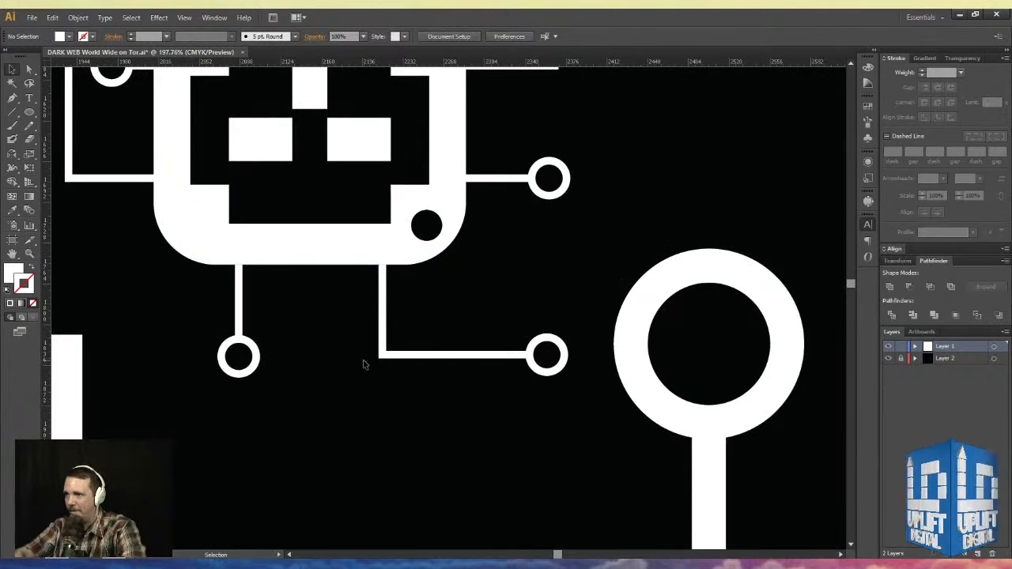
pyautogui.click(556, 370)
pyautogui.press('Delete')
# - Extend the open end of the upside-down chip's trace horizontally into the large chip's top ring
pyautogui.click(523, 361)
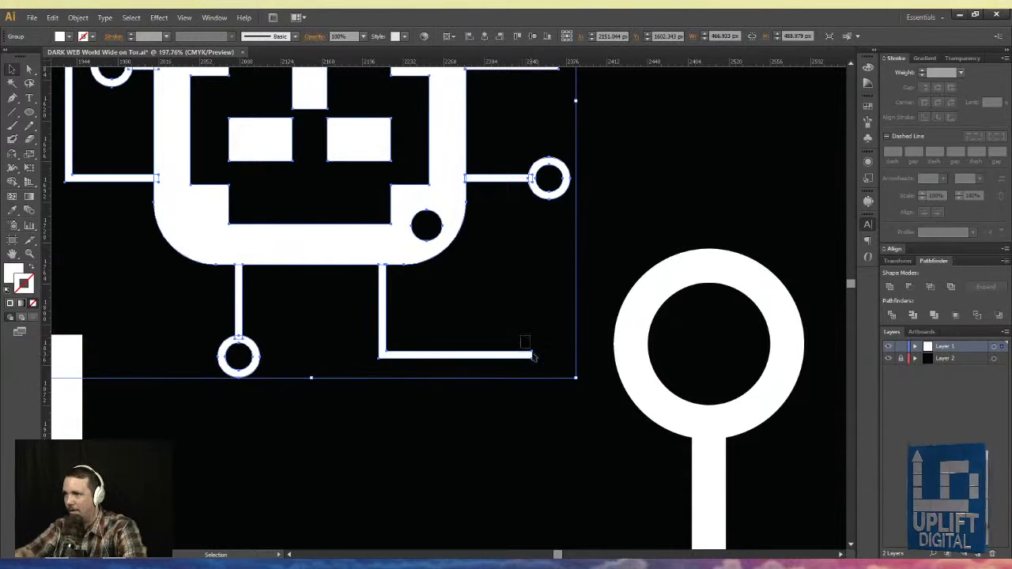
pyautogui.click(28, 69)
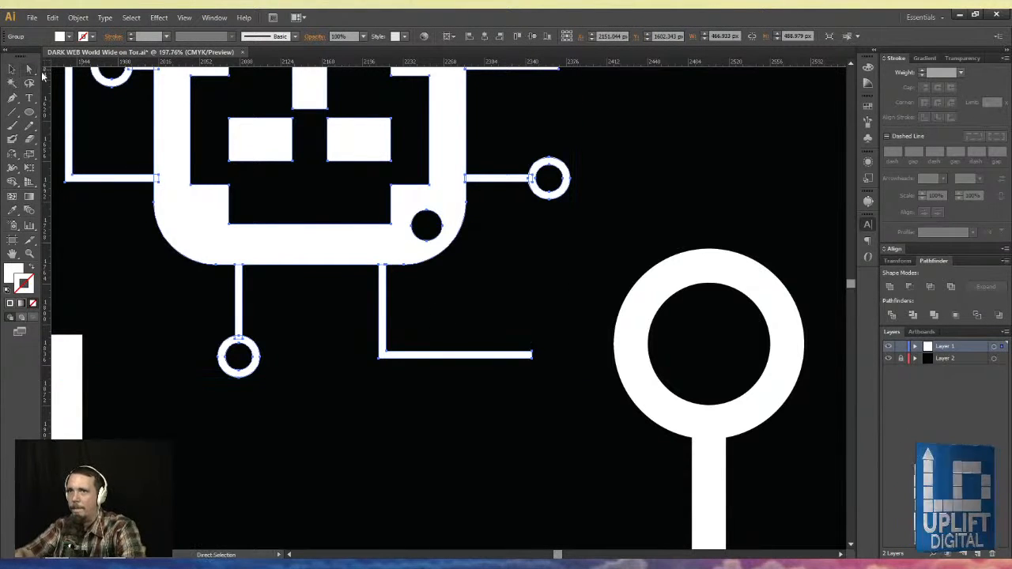
pyautogui.moveTo(553, 403); pyautogui.dragTo(511, 310)
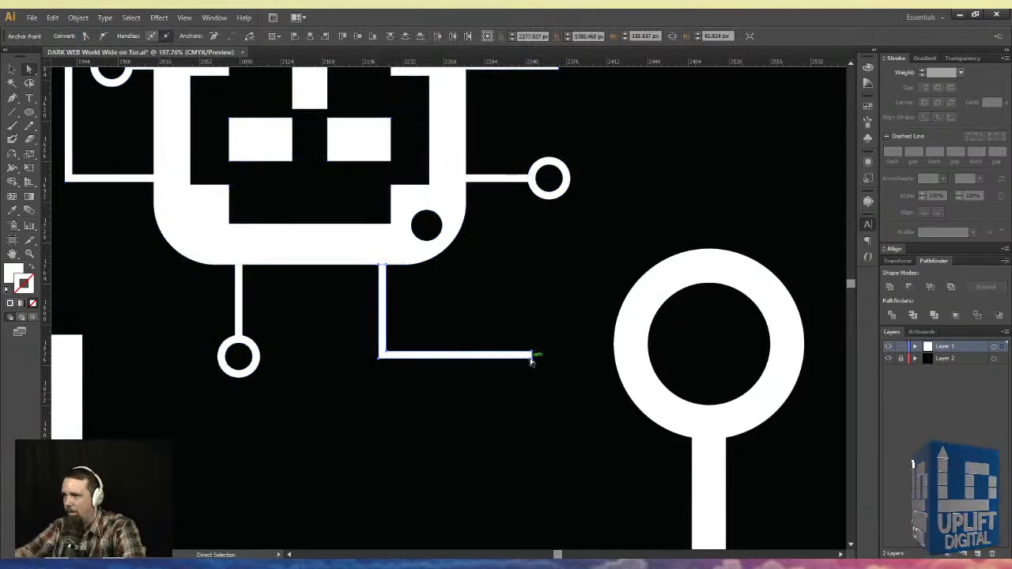
pyautogui.moveTo(531, 357); pyautogui.dragTo(629, 357)
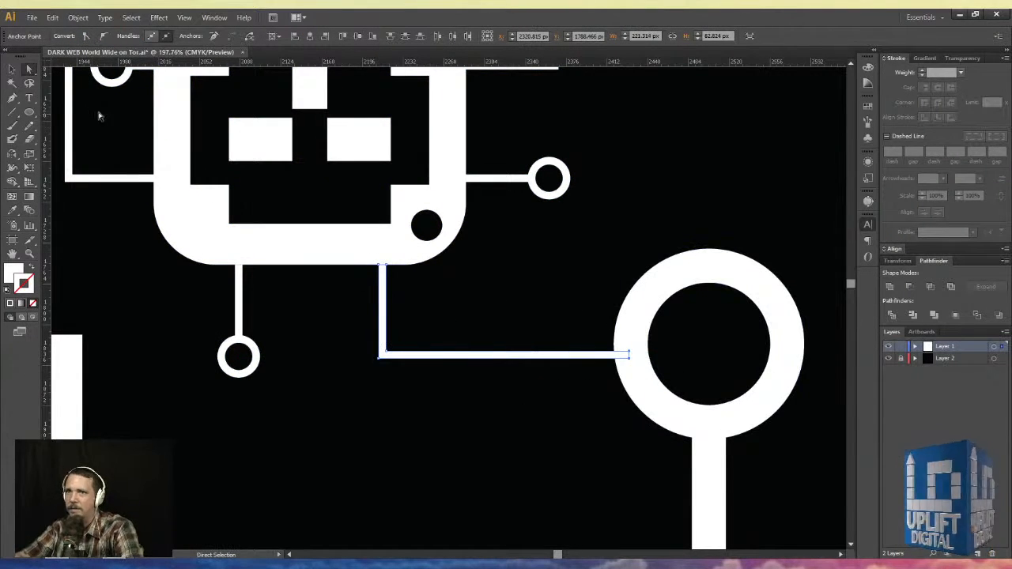
pyautogui.click(12, 69)
# - Nudge the upside-down chip upward to line its extended trace up with the middle of the large ring
pyautogui.click(262, 231)
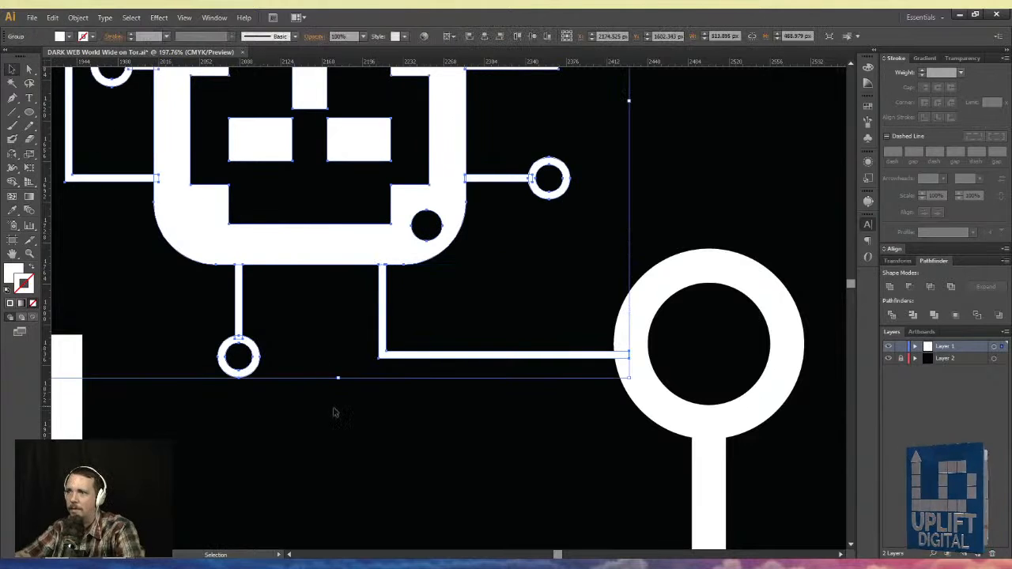
pyautogui.press('Up')
pyautogui.press('Up')
pyautogui.press('Up')
pyautogui.press('Up')
pyautogui.press('Up')
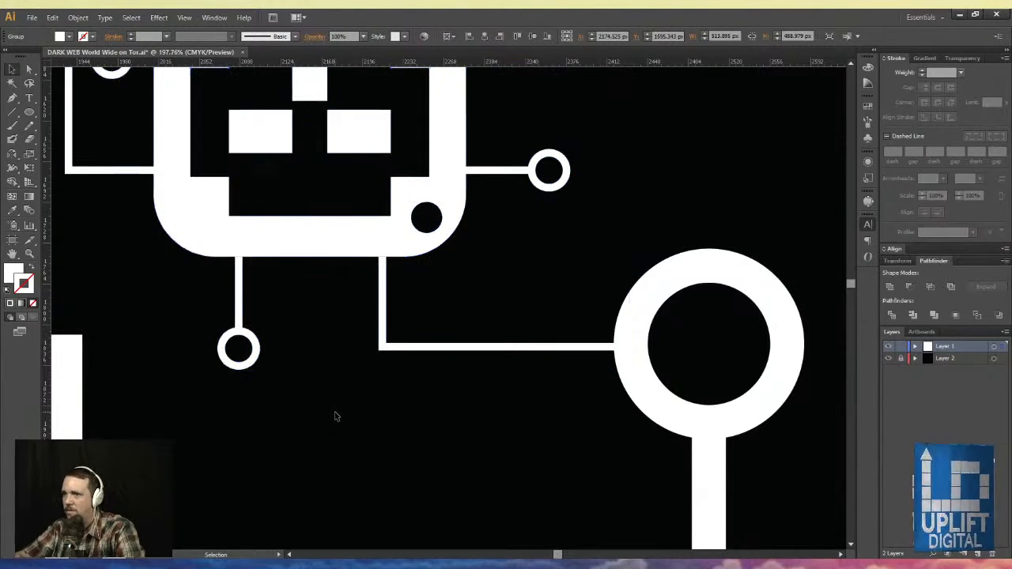
pyautogui.click(335, 417)
# - Shift the sideways chip at the large chip's lower right slightly to the left
pyautogui.hotkey('ctrl', '-')
pyautogui.hotkey('ctrl', '-')
pyautogui.hotkey('ctrl', '-')
pyautogui.hotkey('ctrl', '-')
pyautogui.hotkey('ctrl', '-')
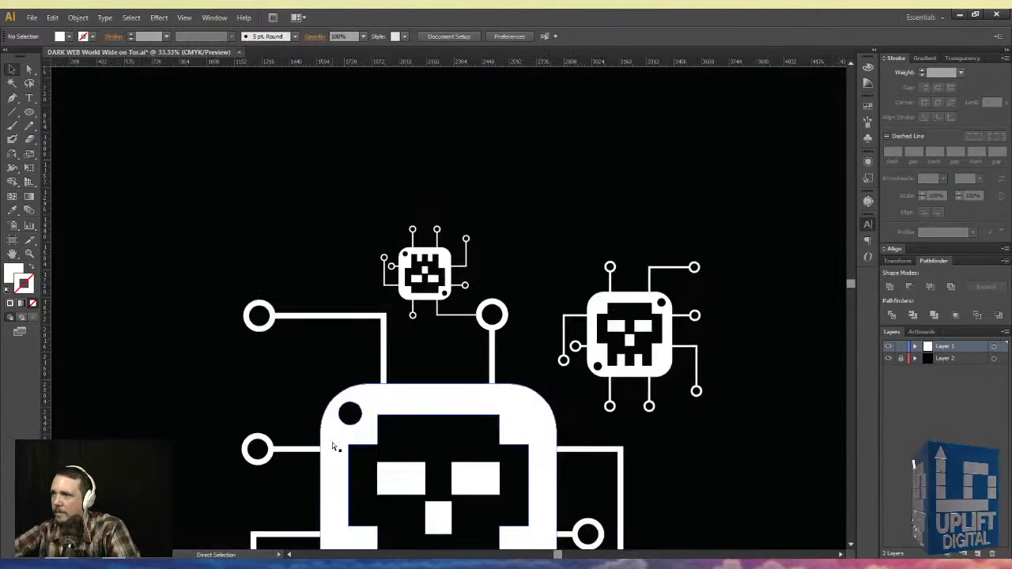
pyautogui.hotkey('ctrl', '-')
pyautogui.moveTo(523, 430); pyautogui.dragTo(512, 262)
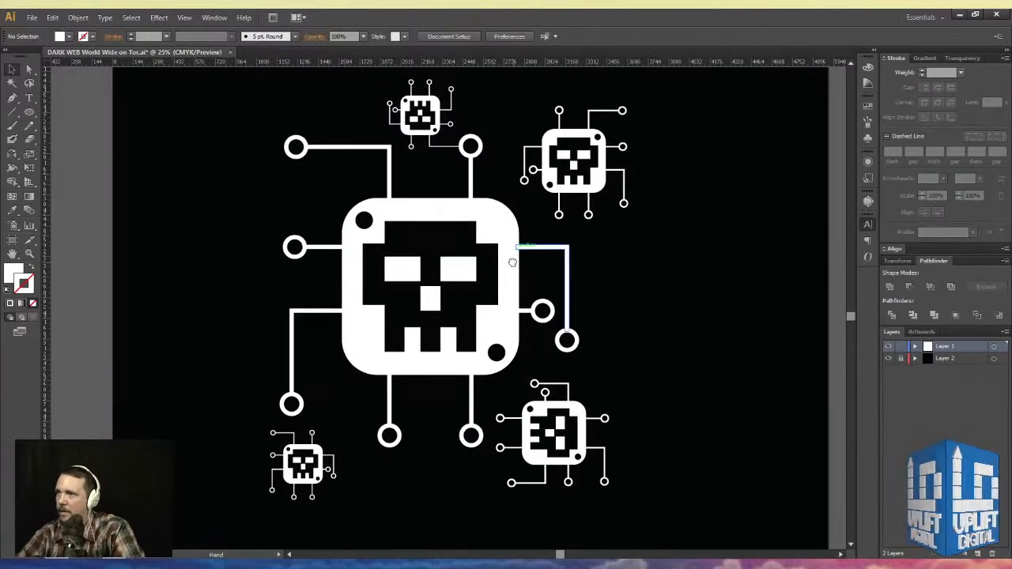
pyautogui.click(535, 426)
pyautogui.moveTo(535, 426); pyautogui.dragTo(534, 426)
pyautogui.click(648, 359)
# - Delete the ring at the end of the sideways chip's bent top trace
pyautogui.press('a')
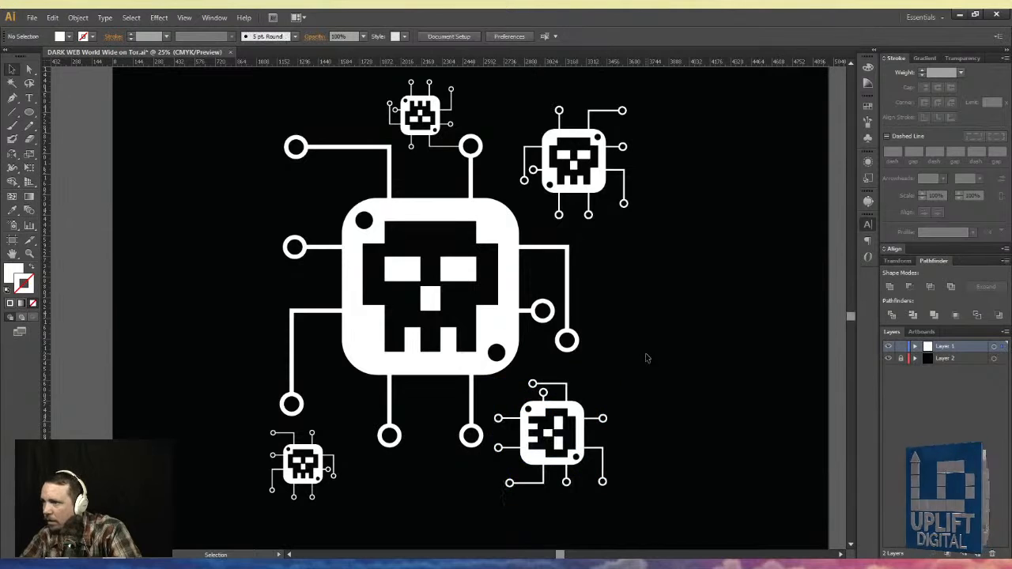
pyautogui.keyDown('ctrl'); pyautogui.click(533, 385); pyautogui.keyUp('ctrl')
pyautogui.press('Delete')
pyautogui.keyDown('ctrl'); pyautogui.click(533, 384); pyautogui.keyUp('ctrl')
pyautogui.press('Delete')
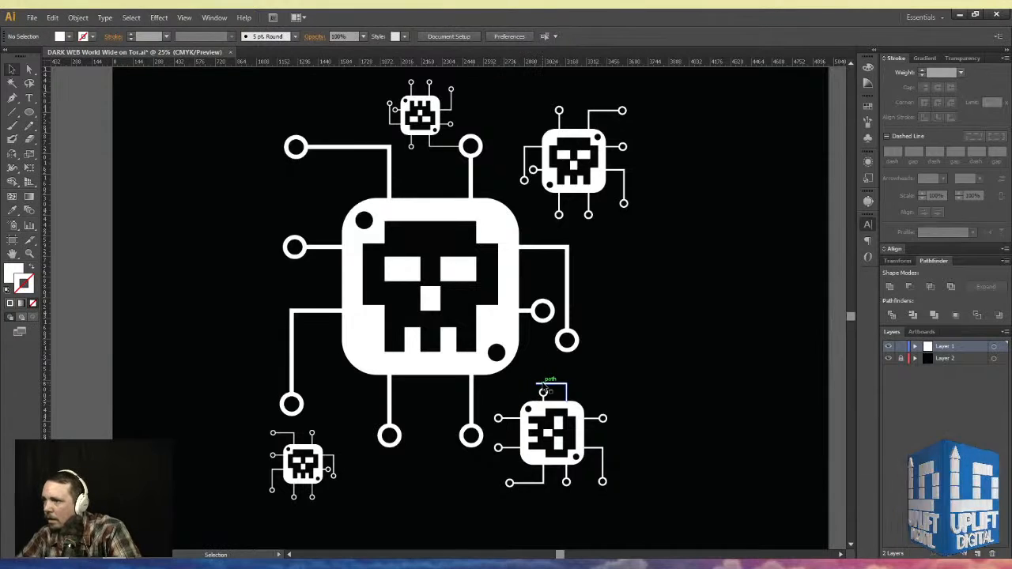
# - Extend the open end of the sideways chip's bent top trace horizontally to the large chip's right-hand bottom trace
pyautogui.keyDown('ctrl'); pyautogui.click(546, 383); pyautogui.keyUp('ctrl')
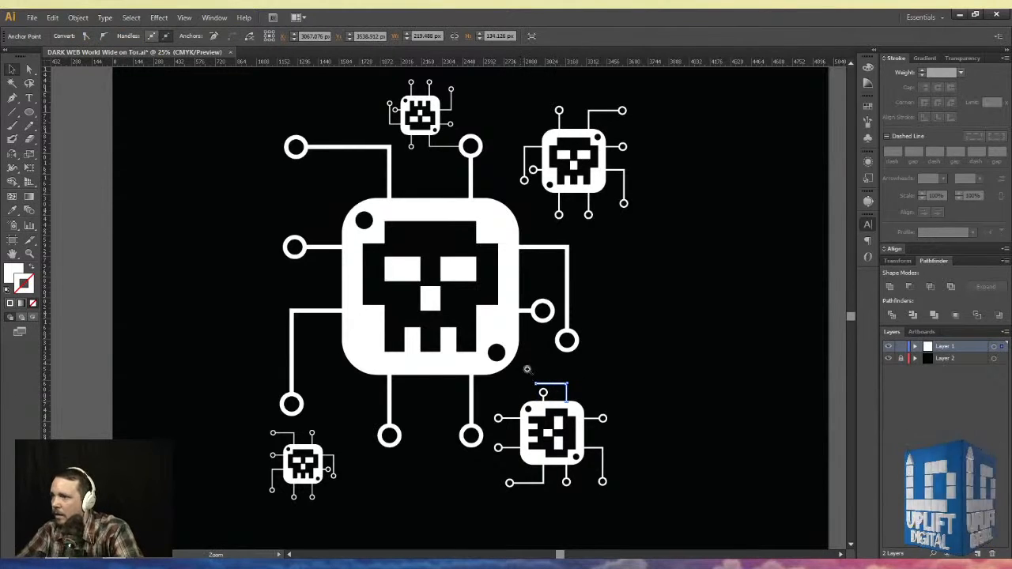
pyautogui.moveTo(520, 363); pyautogui.dragTo(591, 411)
pyautogui.click(224, 241)
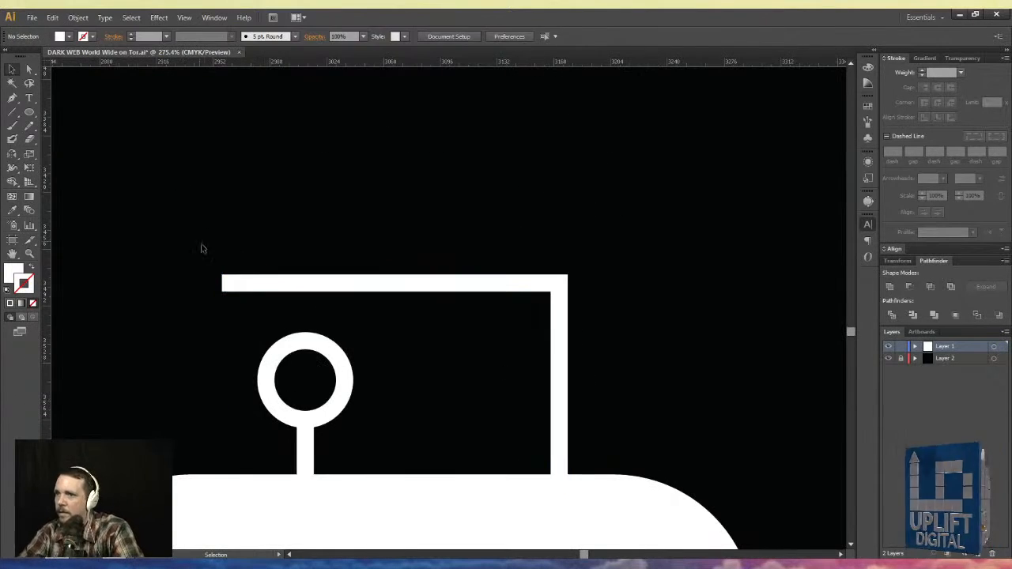
pyautogui.click(236, 287)
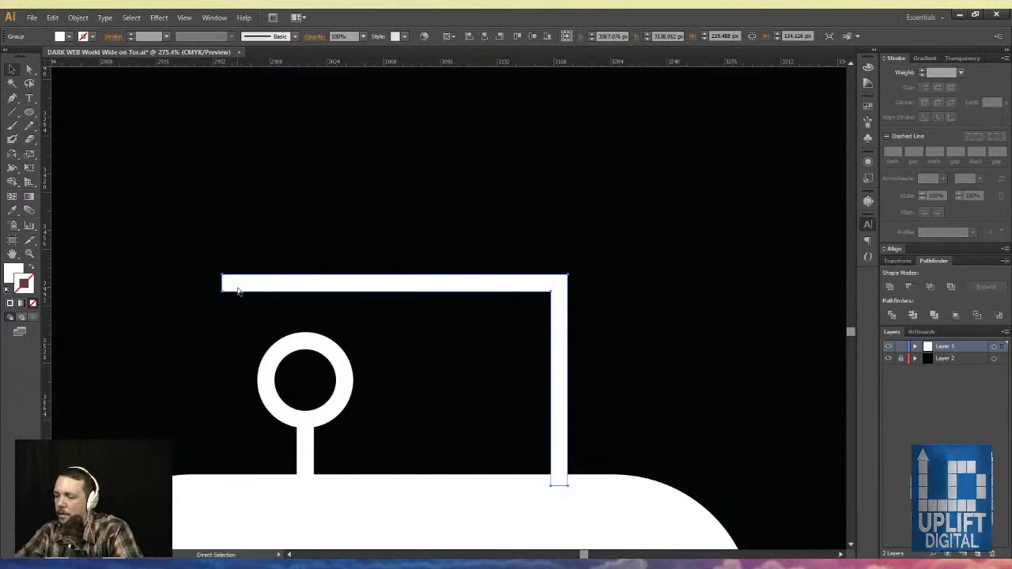
pyautogui.hotkey('ctrl', '-')
pyautogui.hotkey('ctrl', '-')
pyautogui.hotkey('ctrl', '-')
pyautogui.hotkey('ctrl', '-')
pyautogui.press('v')
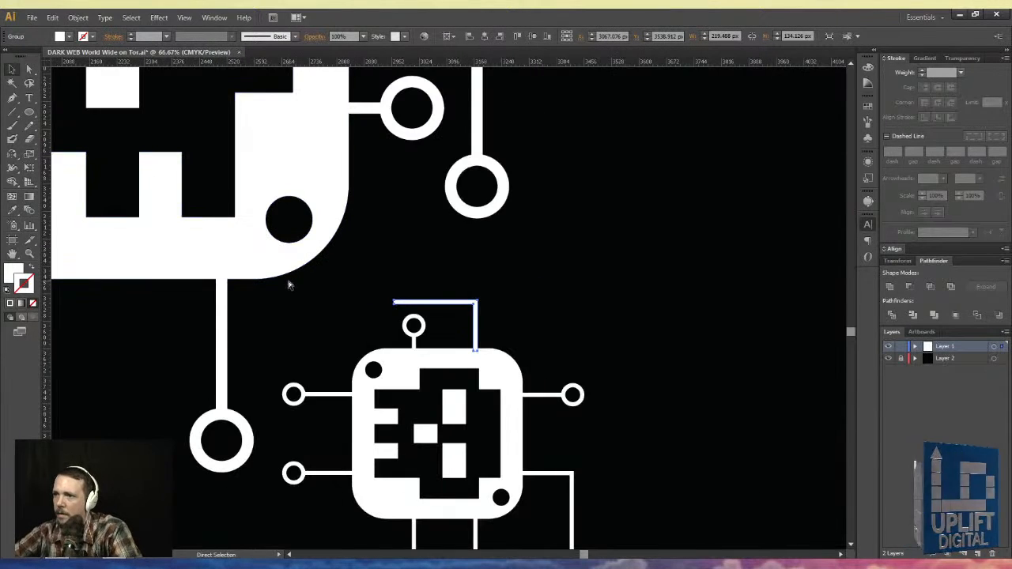
pyautogui.click(395, 310)
pyautogui.press('a')
pyautogui.press('v')
pyautogui.click(31, 68)
pyautogui.moveTo(403, 315); pyautogui.dragTo(223, 313)
pyautogui.click(489, 267)
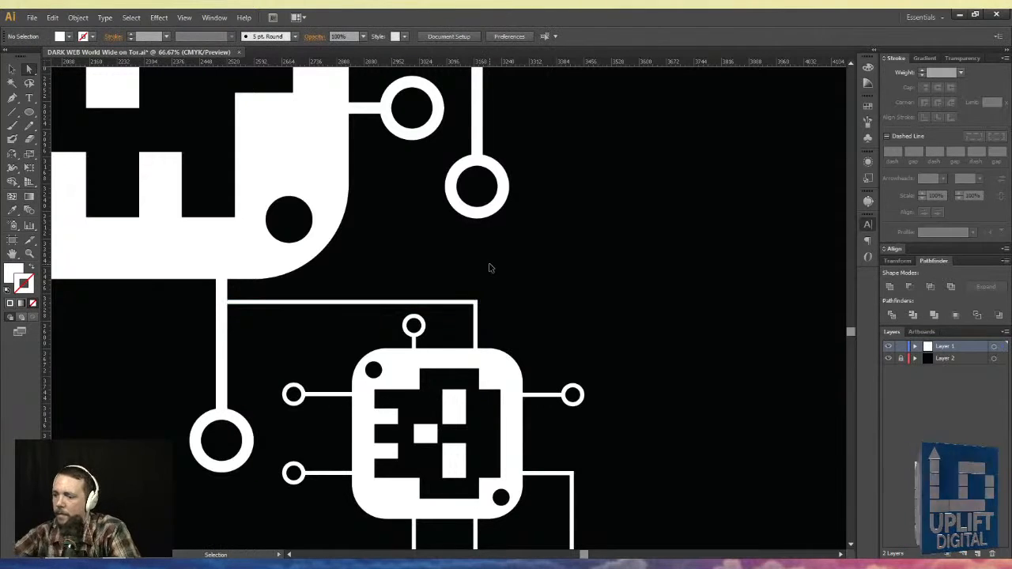
# - Delete the ring at the end of the upper-right chip's bent left trace
pyautogui.hotkey('ctrl', '0')
pyautogui.hotkey('ctrl', '-')
pyautogui.hotkey('ctrl', '=')
pyautogui.press('a')
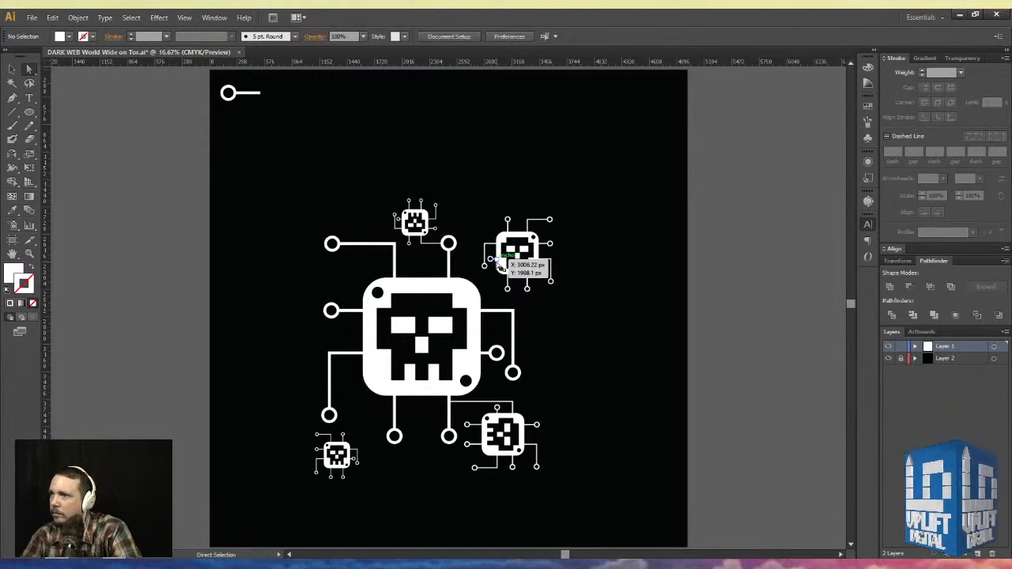
pyautogui.hotkey('ctrl', '=')
pyautogui.hotkey('ctrl', '=')
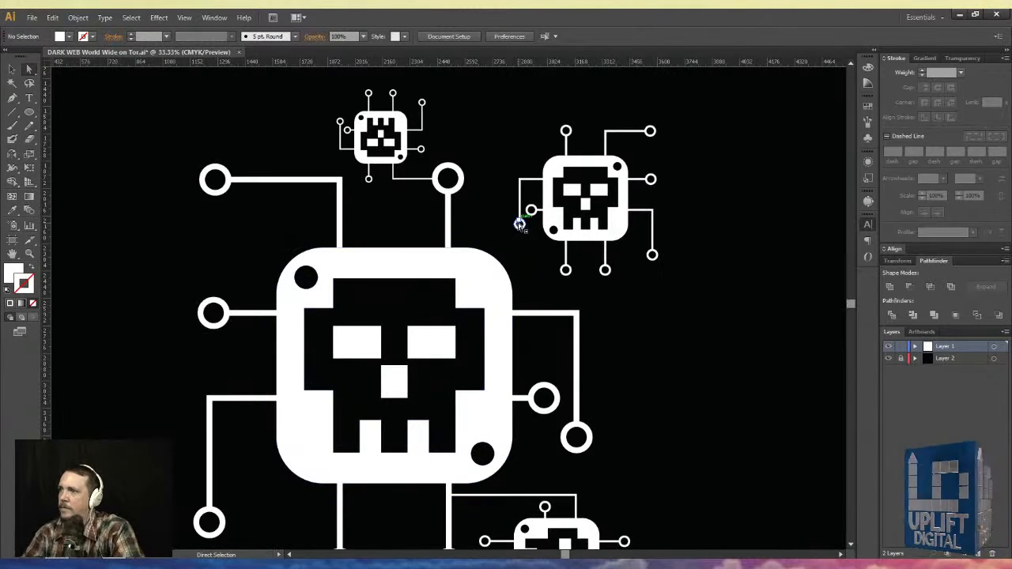
pyautogui.click(520, 227)
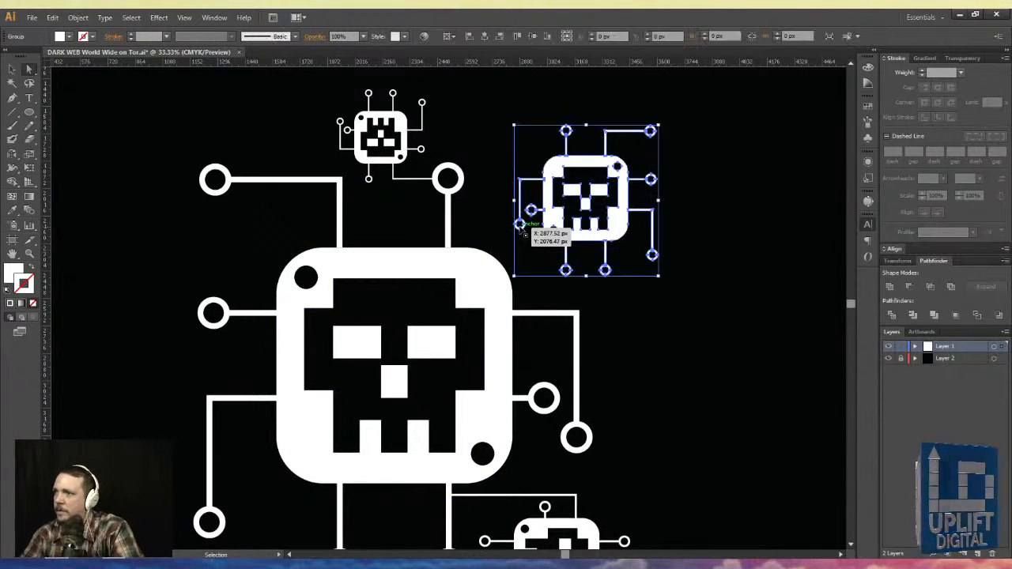
pyautogui.click(485, 201)
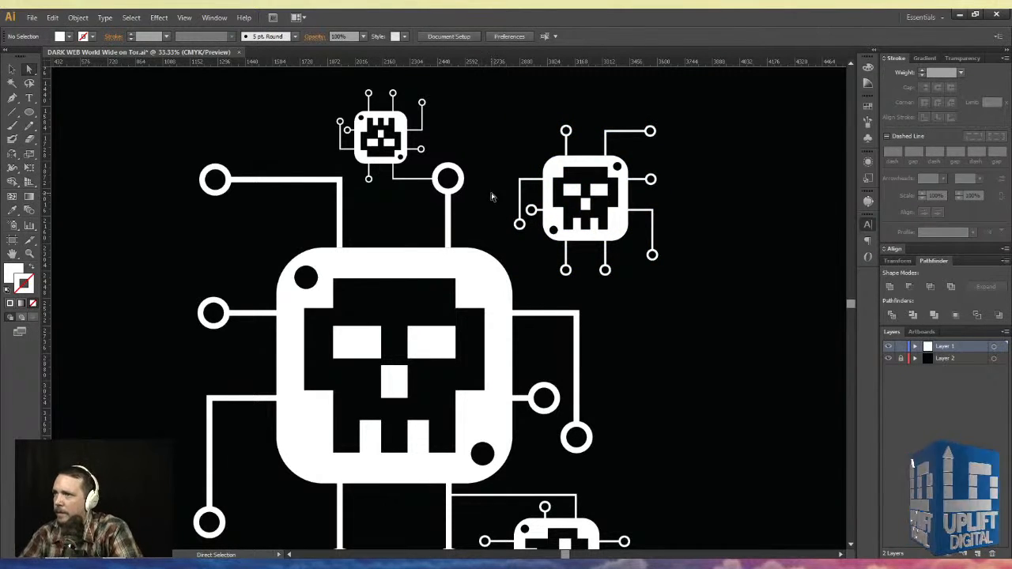
pyautogui.click(518, 196)
pyautogui.hotkey('ctrl', '=')
pyautogui.hotkey('ctrl', '=')
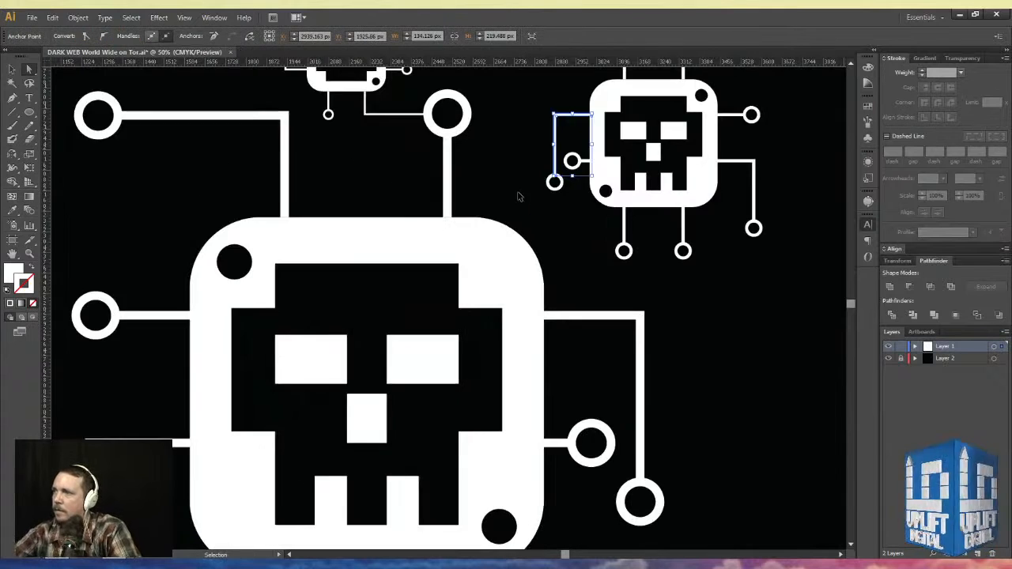
pyautogui.moveTo(496, 164); pyautogui.dragTo(447, 340)
pyautogui.click(454, 316)
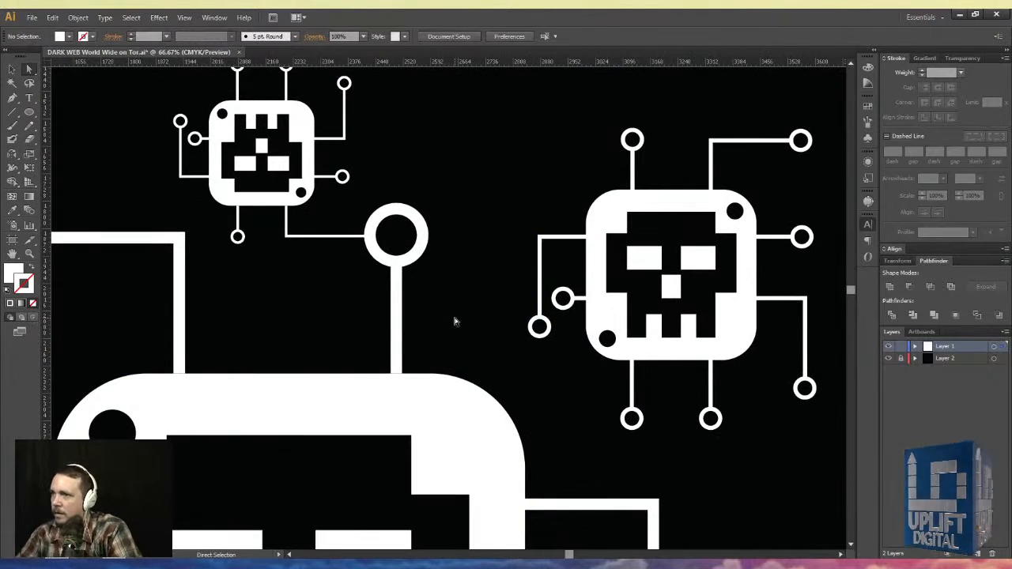
pyautogui.click(538, 325)
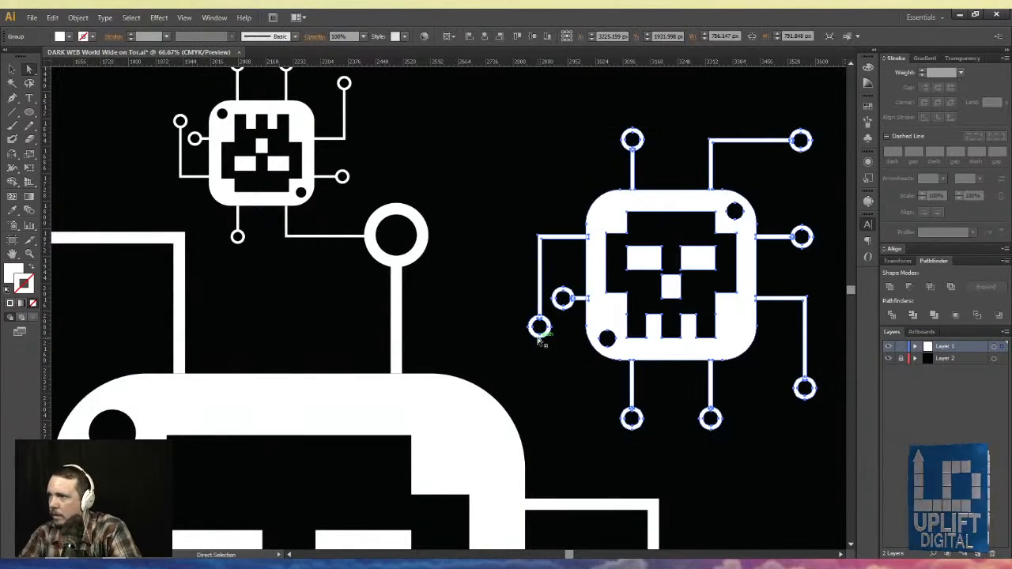
pyautogui.click(12, 69)
pyautogui.click(483, 238)
pyautogui.click(538, 341)
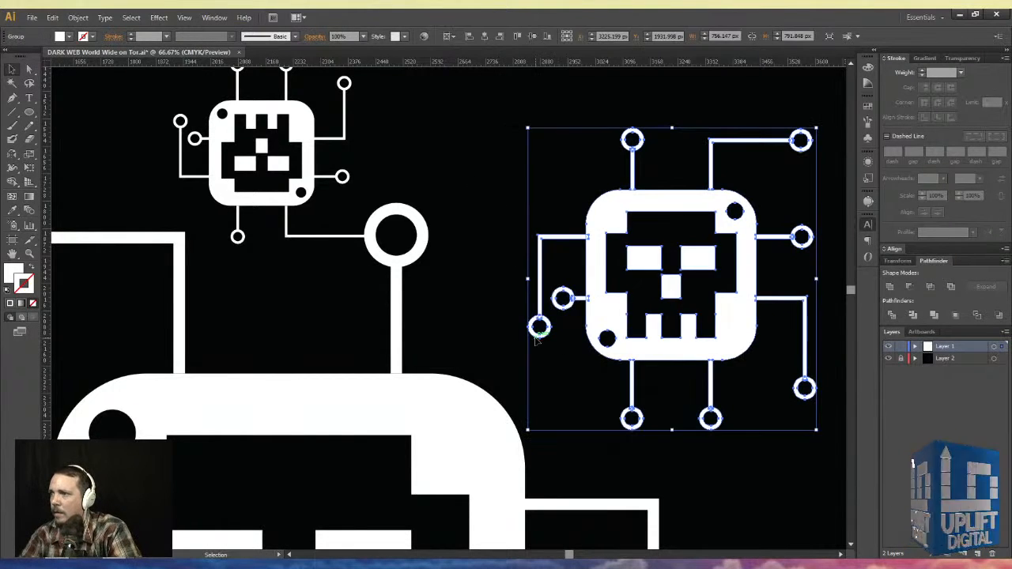
pyautogui.click(563, 403)
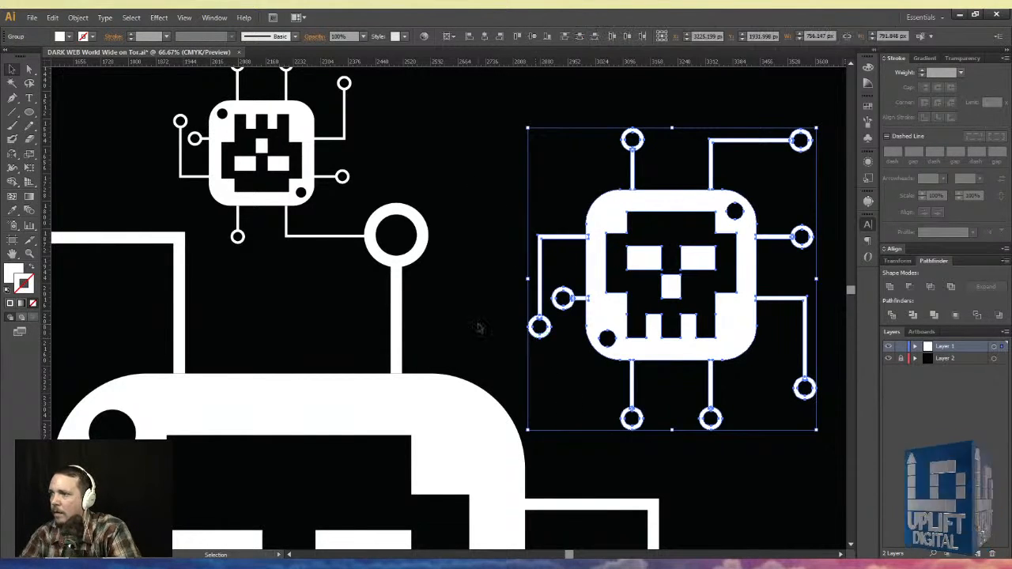
pyautogui.click(544, 337)
pyautogui.press('Delete')
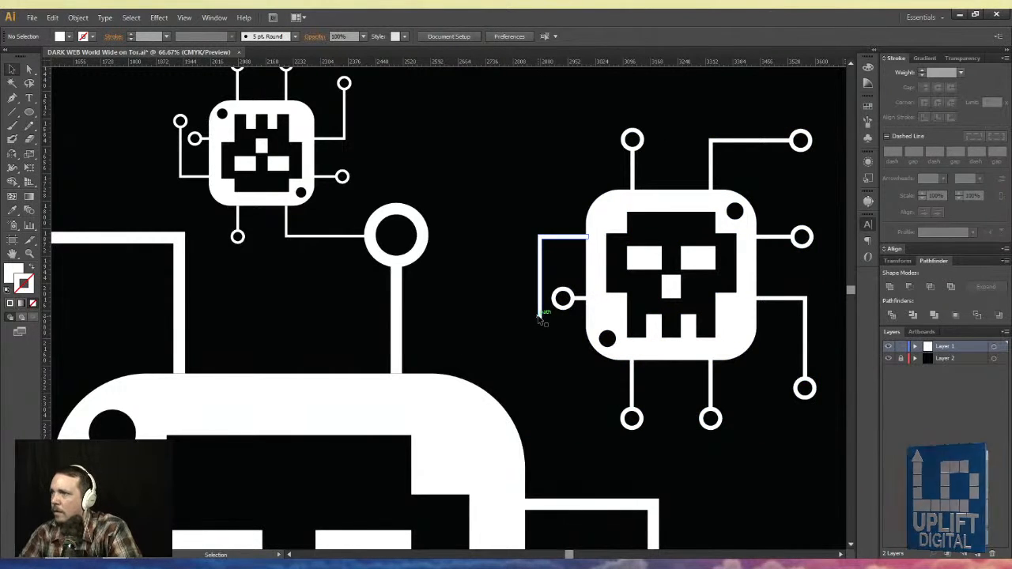
# - Remove the end anchor points of the upper-right chip's bent left trace, leaving only its horizontal segment
pyautogui.click(541, 319)
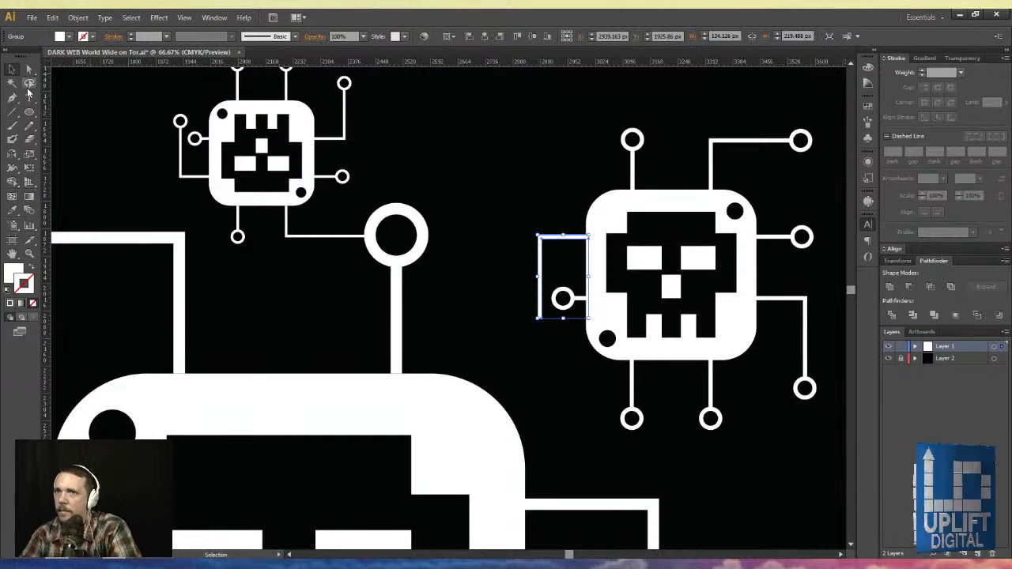
pyautogui.click(29, 71)
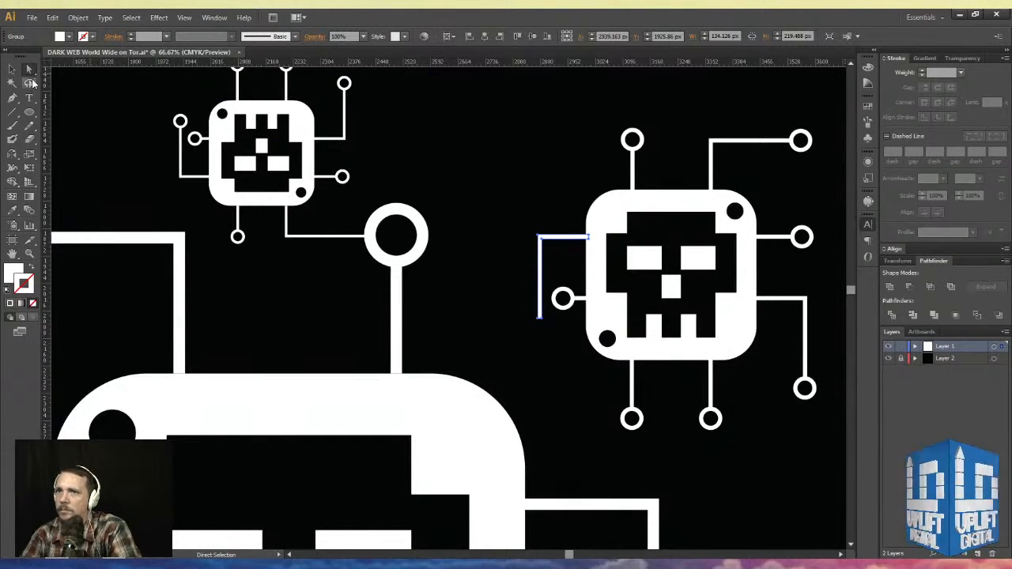
pyautogui.click(11, 98)
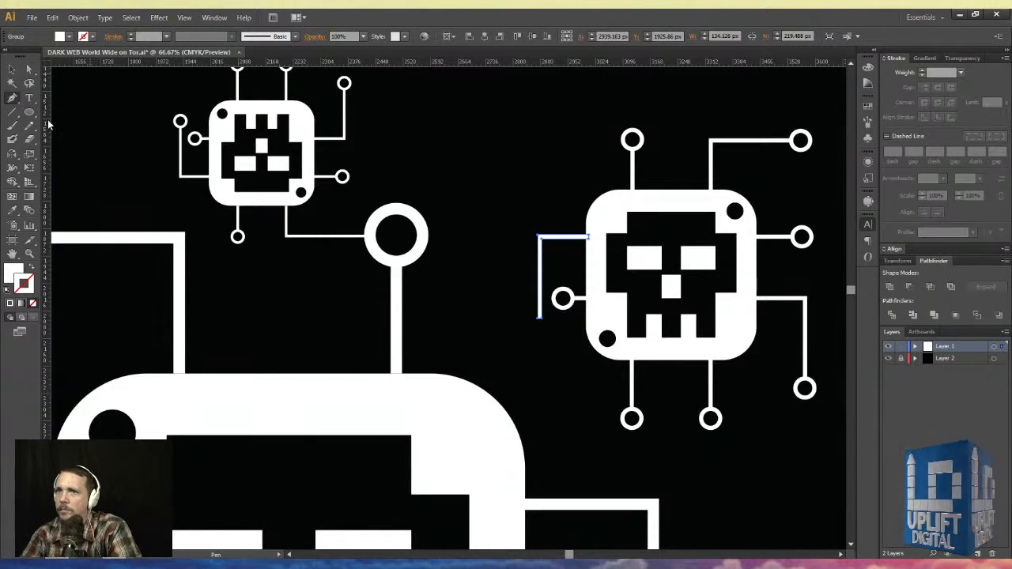
pyautogui.click(543, 320)
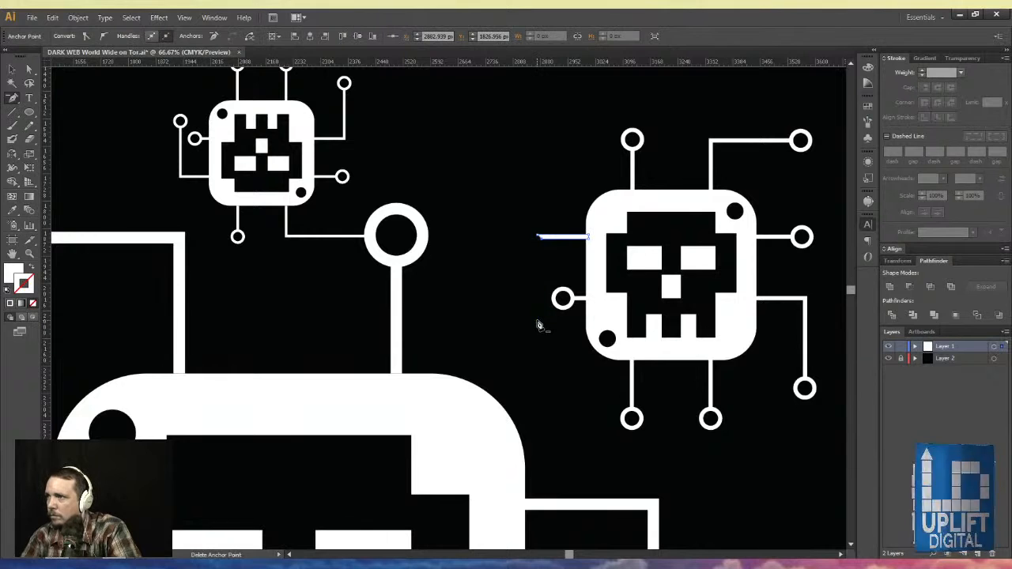
pyautogui.click(538, 239)
# - Extend the open end of the upper-right chip's horizontal left trace into the large chip's top-right ring
pyautogui.hotkey('ctrl', '+')
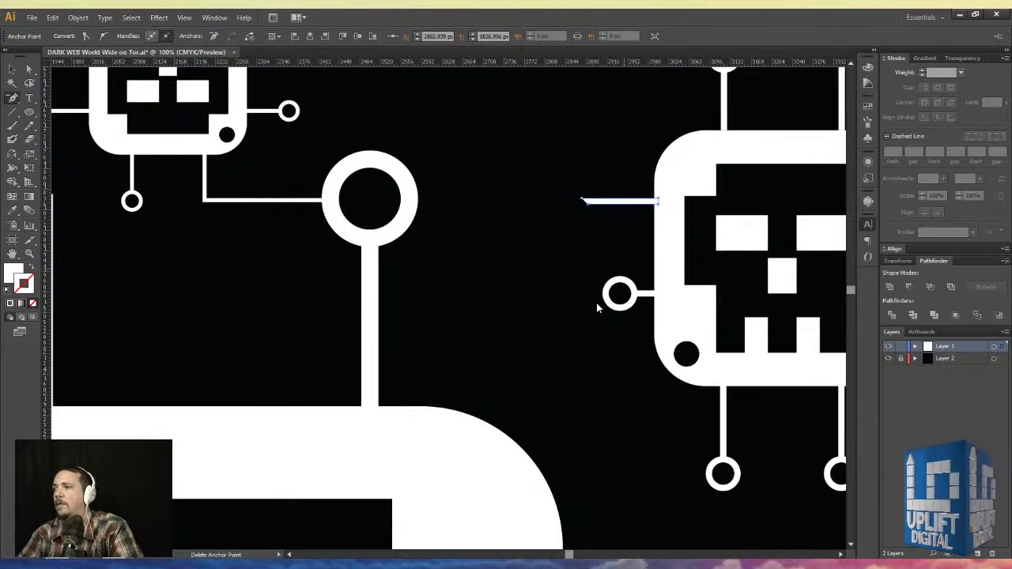
pyautogui.click(28, 69)
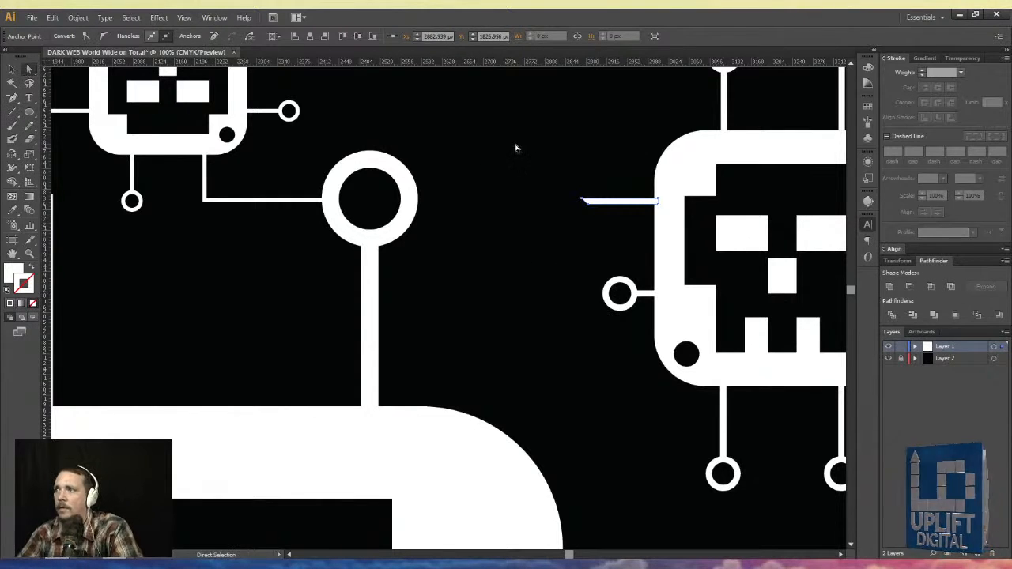
pyautogui.moveTo(519, 142); pyautogui.dragTo(590, 214)
pyautogui.moveTo(595, 221); pyautogui.dragTo(549, 159)
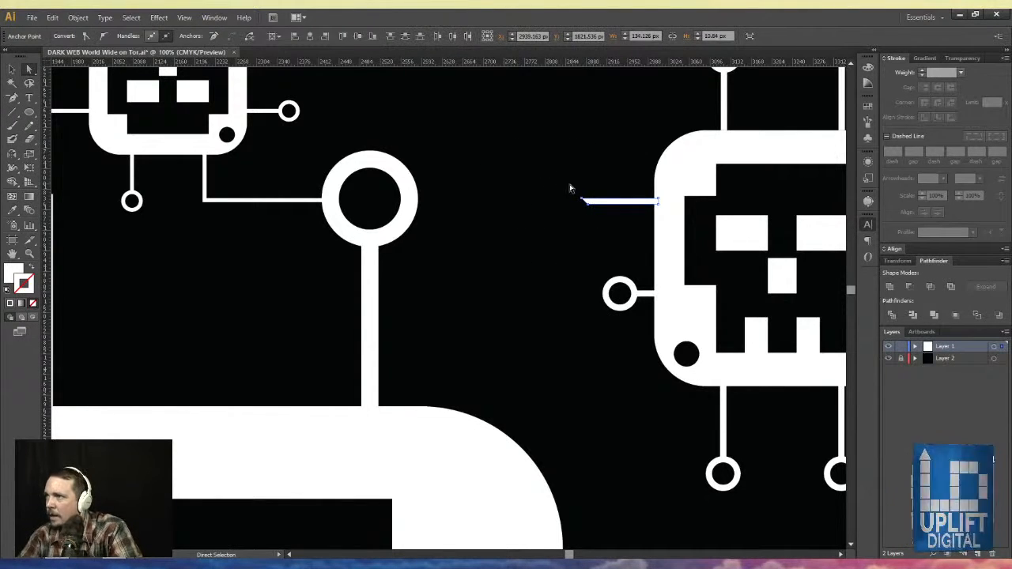
pyautogui.moveTo(581, 200); pyautogui.dragTo(406, 203)
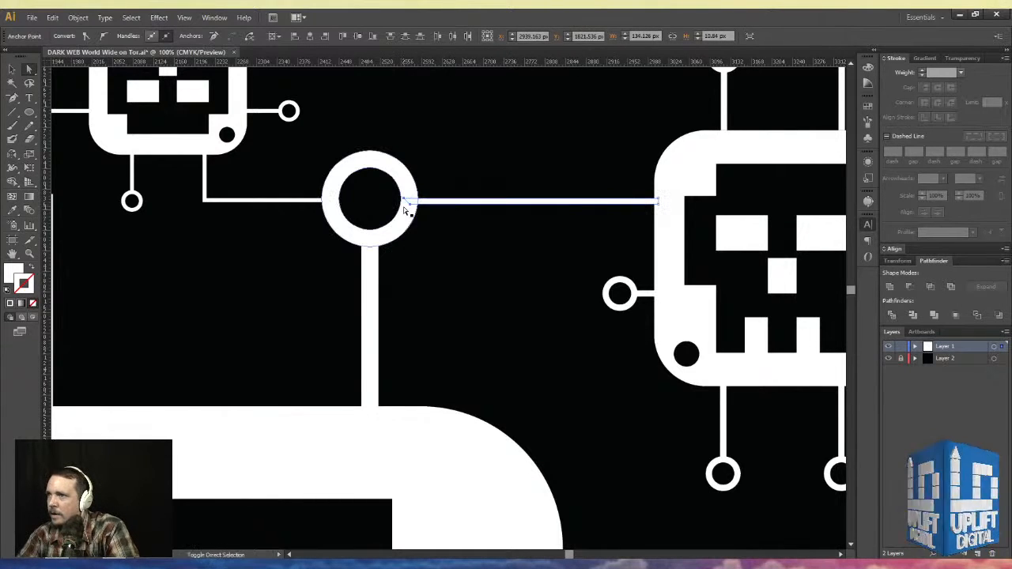
pyautogui.click(477, 241)
# - Check the new connection within the whole composition and examine the traces of the small lower-left chip
pyautogui.hotkey('ctrl', '+')
pyautogui.hotkey('ctrl', '-')
pyautogui.hotkey('ctrl', '-')
pyautogui.hotkey('ctrl', '-')
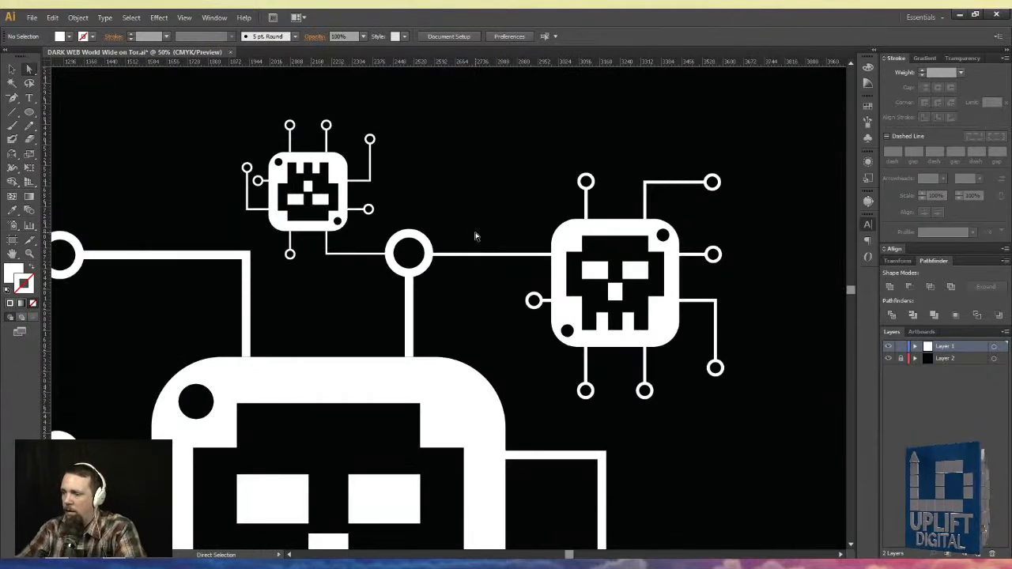
pyautogui.hotkey('ctrl', '-')
pyautogui.hotkey('ctrl', '-')
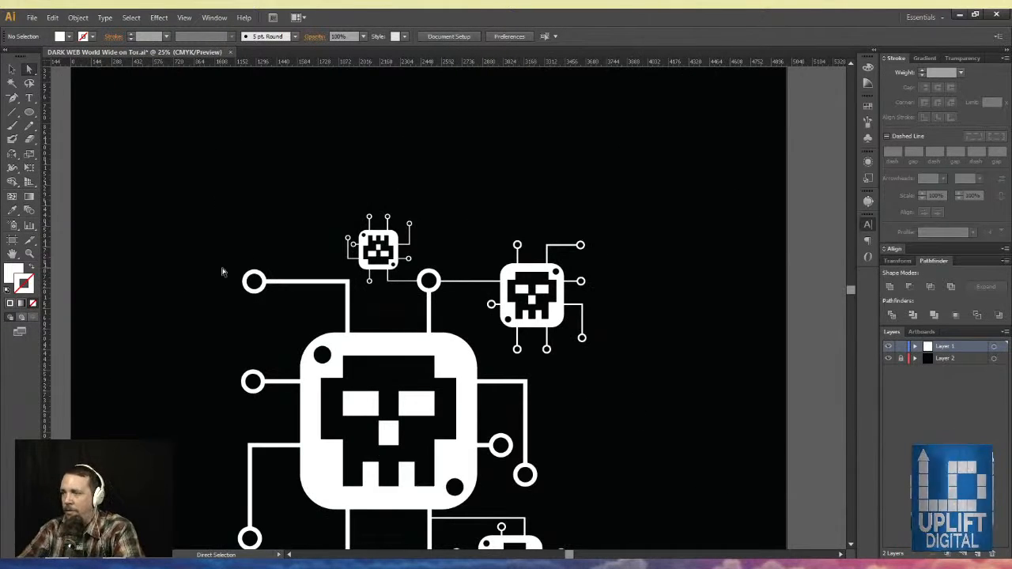
pyautogui.moveTo(208, 305); pyautogui.dragTo(204, 227)
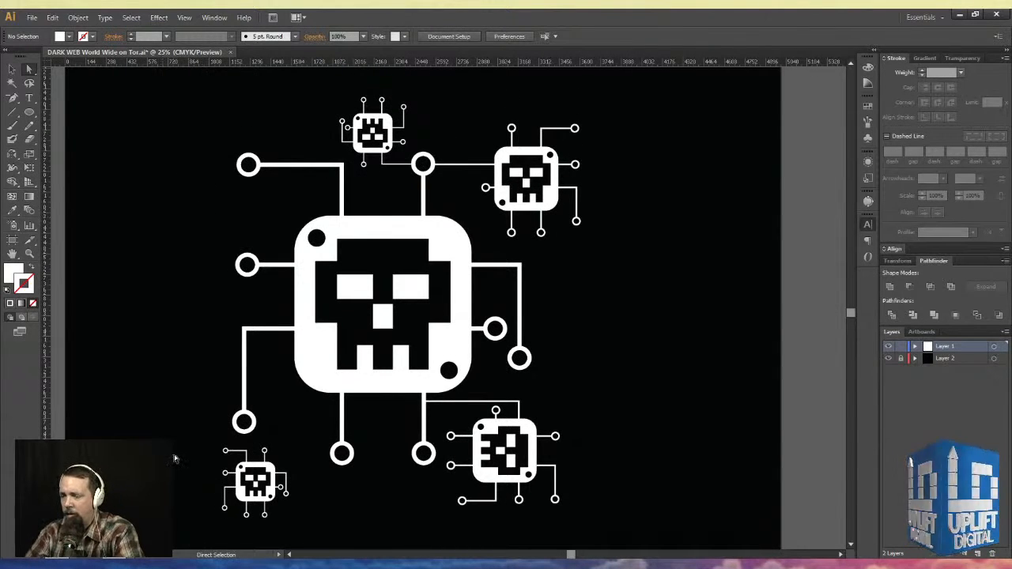
pyautogui.moveTo(207, 444); pyautogui.dragTo(301, 527)
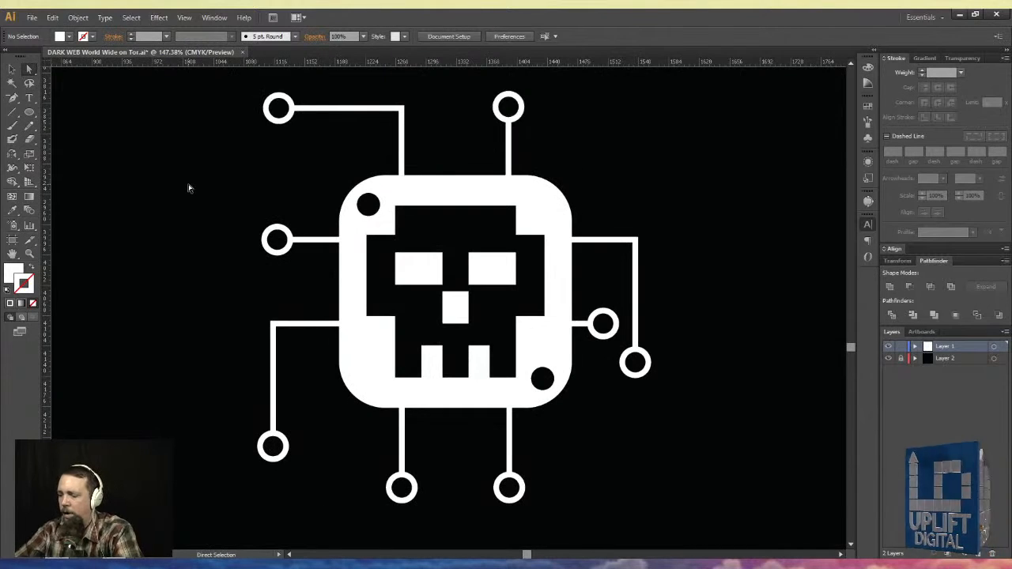
pyautogui.moveTo(187, 153); pyautogui.dragTo(198, 351)
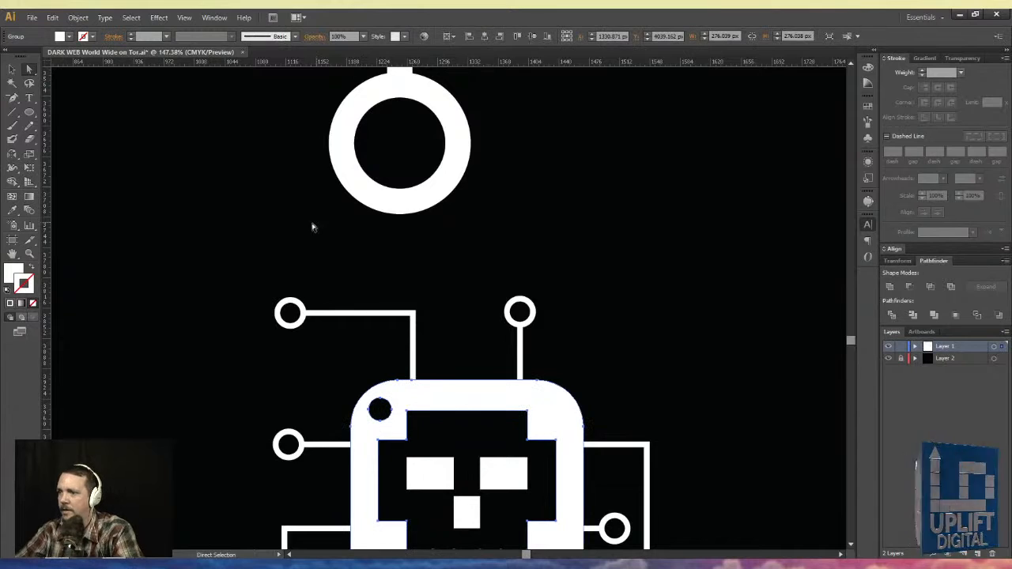
pyautogui.hotkey('ctrl', '-')
pyautogui.hotkey('ctrl', '-')
pyautogui.hotkey('ctrl', '-')
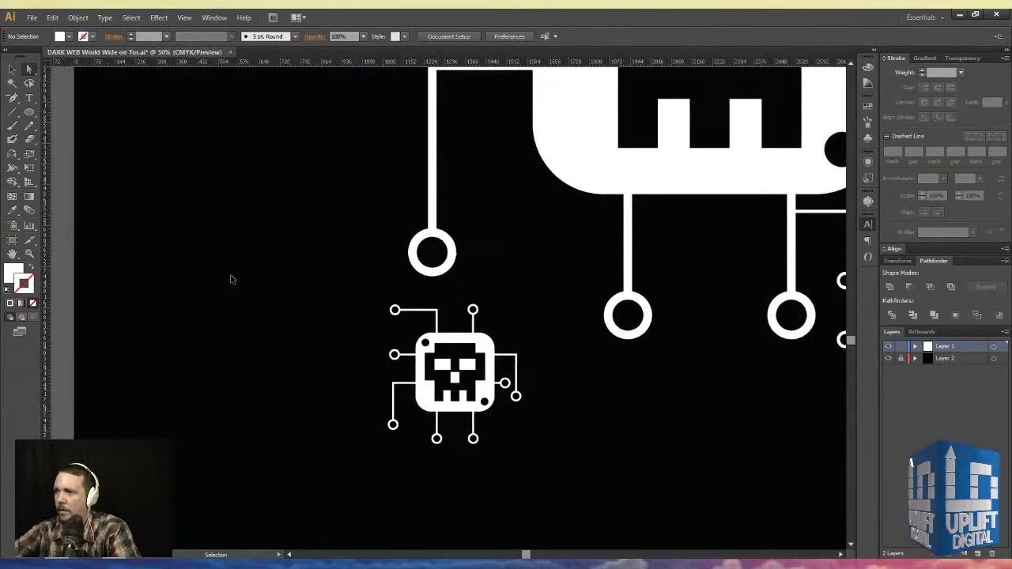
pyautogui.moveTo(269, 276); pyautogui.dragTo(295, 322)
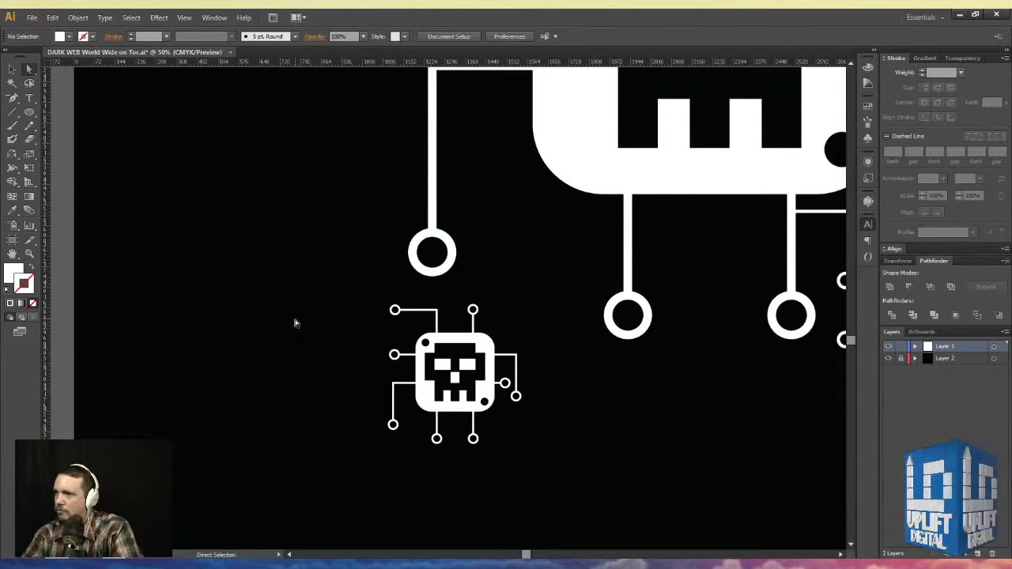
# - Try to move the straight top trace of the small lower-left chip sideways to the left
pyautogui.moveTo(457, 300); pyautogui.dragTo(496, 327)
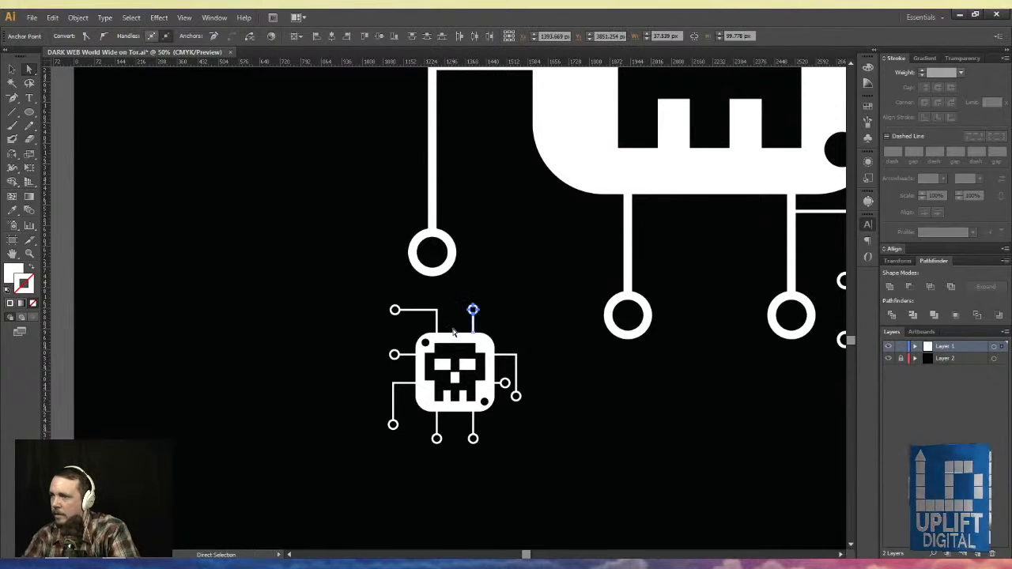
pyautogui.hotkey('ctrl', '+')
pyautogui.hotkey('ctrl', '+')
pyautogui.moveTo(499, 335); pyautogui.dragTo(263, 338)
pyautogui.hotkey('ctrl', 'z')
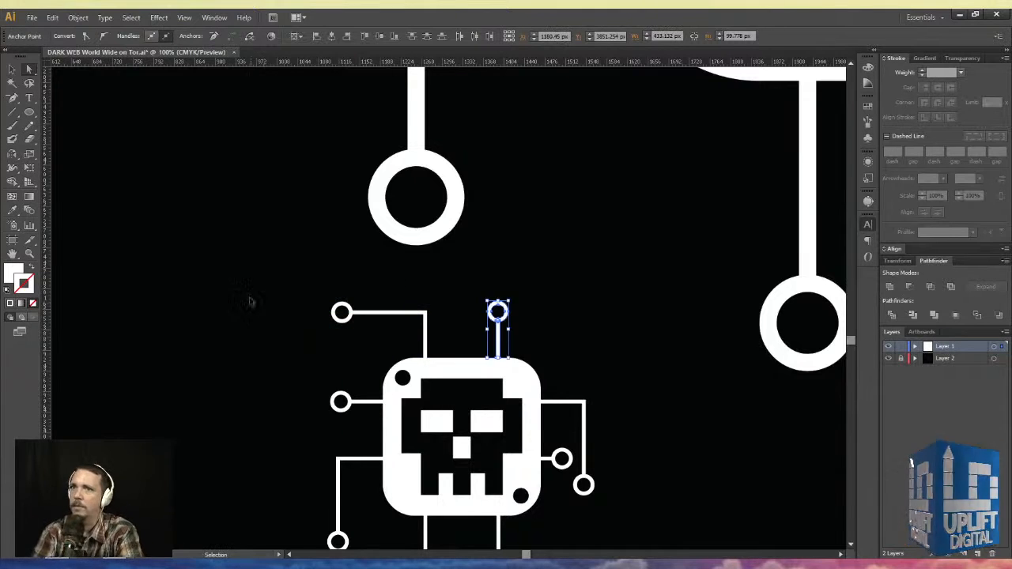
# - Ungroup the small lower-left chip and move its straight top trace into the empty area left of the chip
pyautogui.click(216, 229)
pyautogui.click(499, 339)
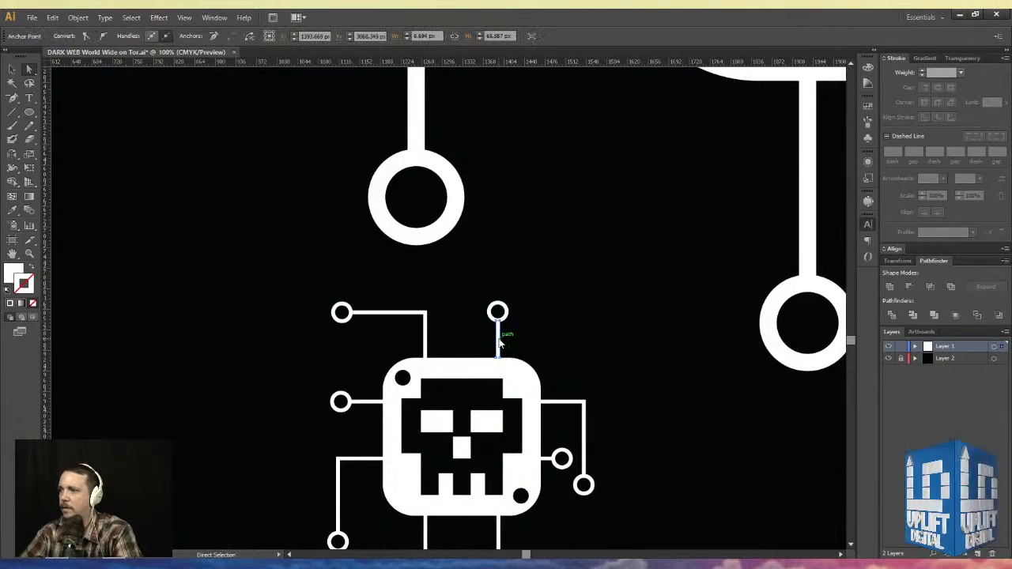
pyautogui.click(461, 283)
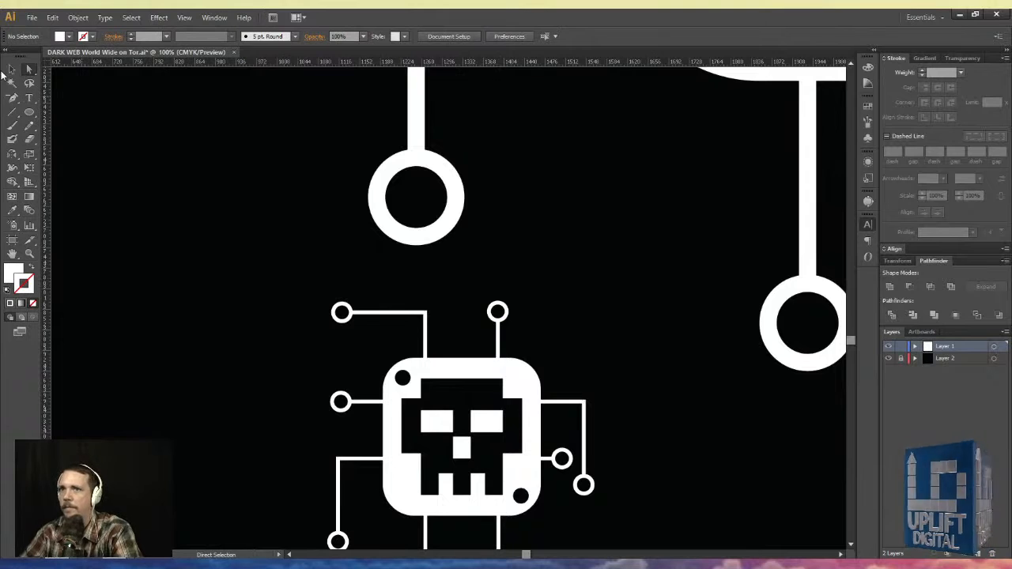
pyautogui.click(12, 70)
pyautogui.click(505, 313)
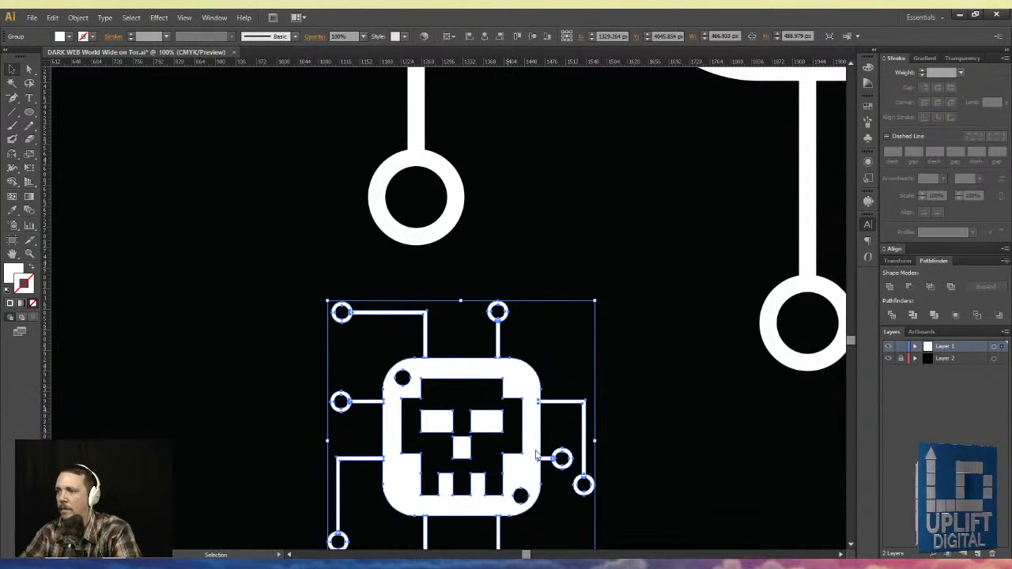
pyautogui.moveTo(531, 266); pyautogui.dragTo(140, 340)
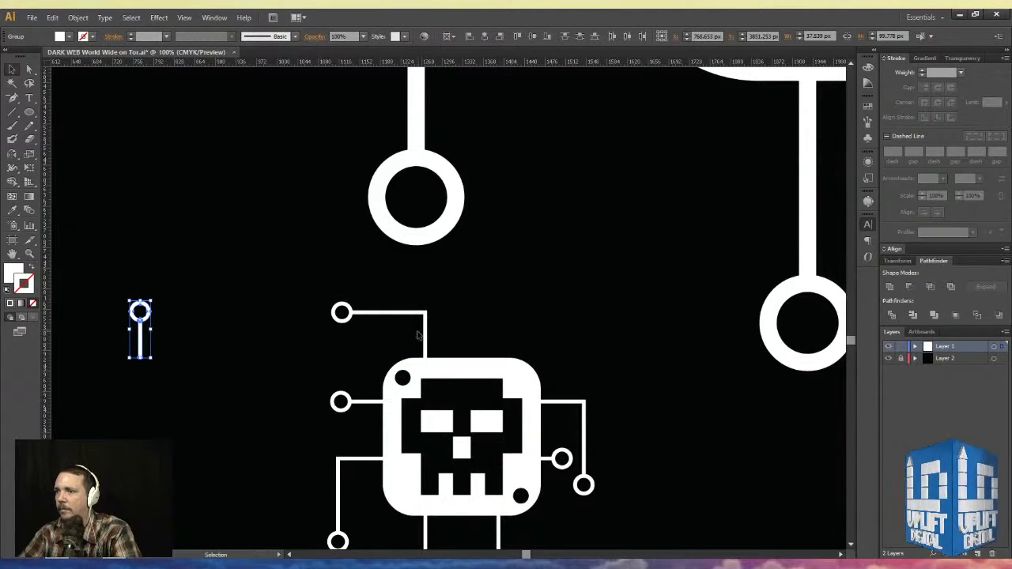
# - Mirror the small lower-left chip's bent top trace horizontally and move it to the right-hand connection on the chip's top edge
pyautogui.moveTo(293, 265); pyautogui.dragTo(394, 348)
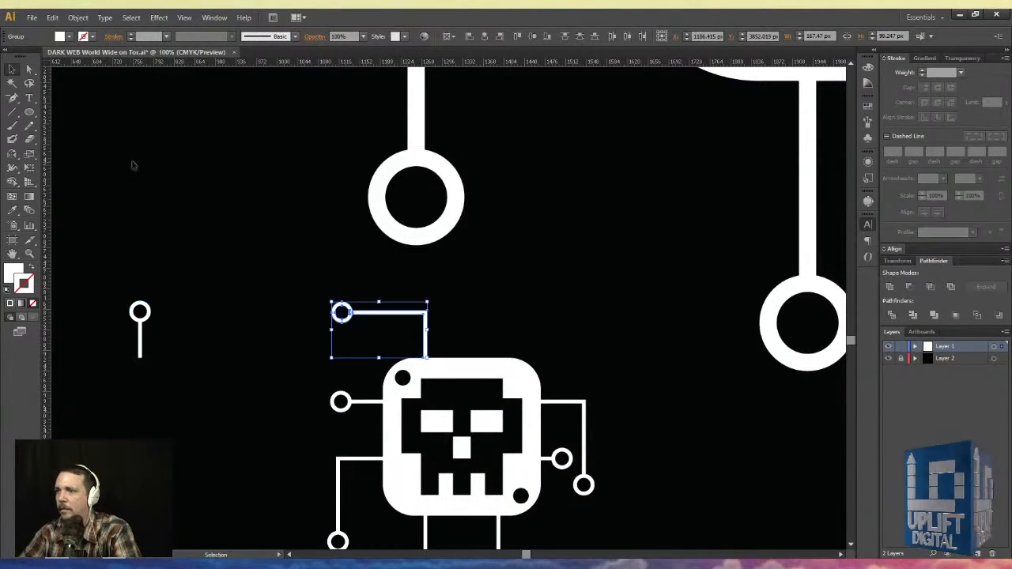
pyautogui.doubleClick(14, 155)
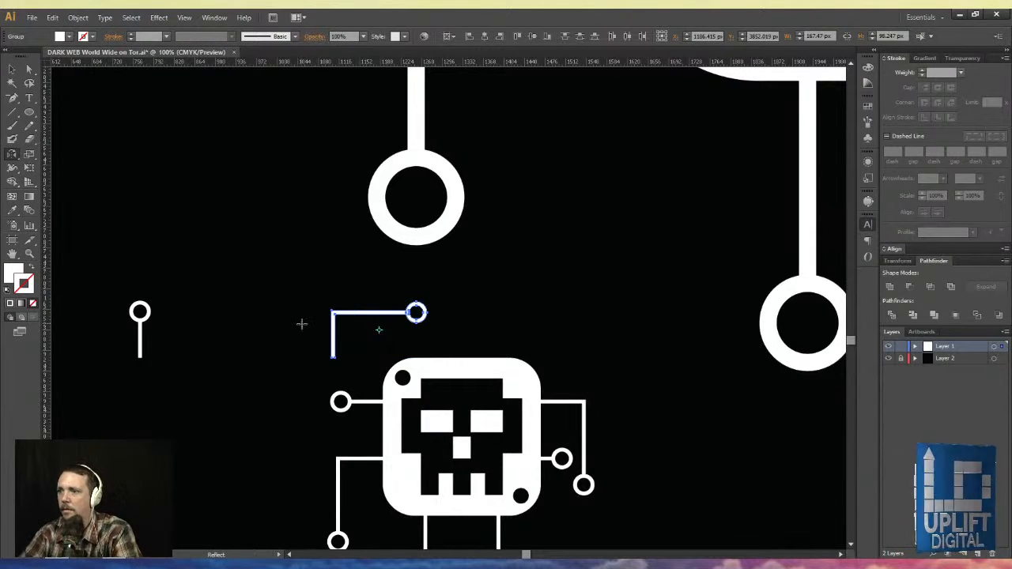
pyautogui.click(11, 69)
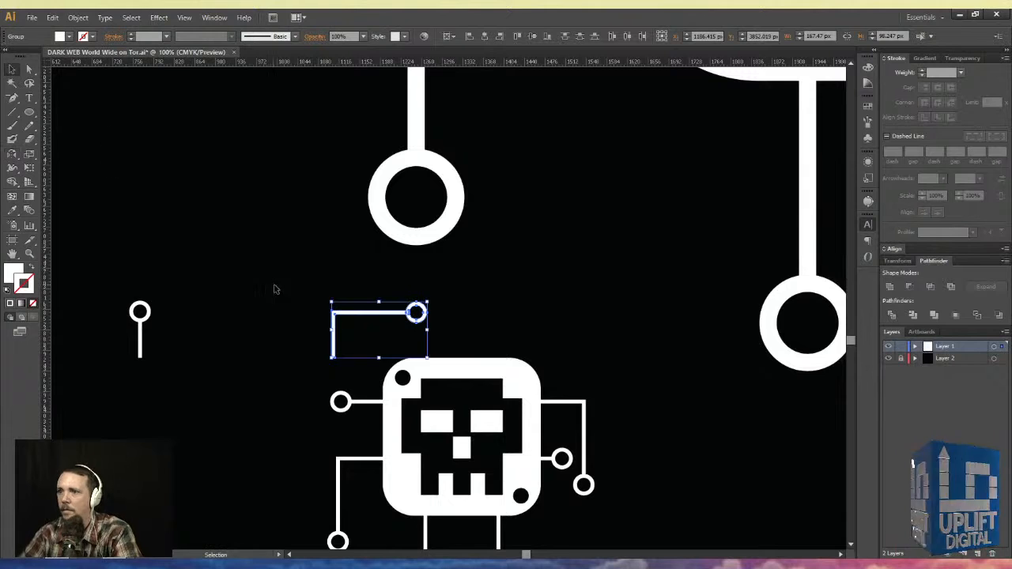
pyautogui.moveTo(334, 348); pyautogui.dragTo(499, 354)
pyautogui.click(571, 259)
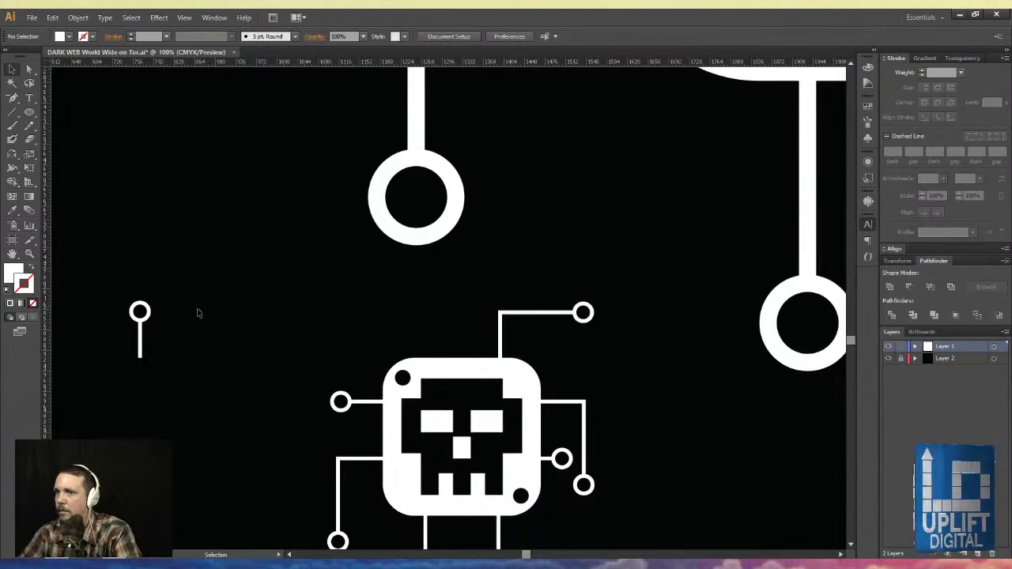
# - Move the set-aside straight trace to the left-hand connection on the small lower-left chip's top edge
pyautogui.click(140, 328)
pyautogui.moveTo(119, 293); pyautogui.dragTo(420, 344)
pyautogui.click(361, 271)
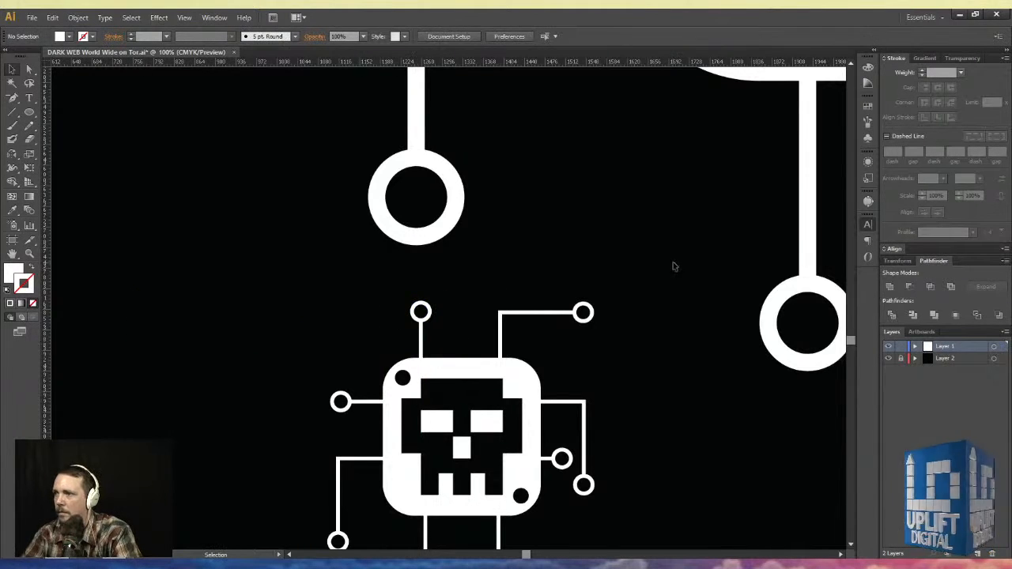
# - Place a horizontal guide through the center of the ring ending the large chip's left bottom trace
pyautogui.moveTo(611, 273); pyautogui.dragTo(800, 332)
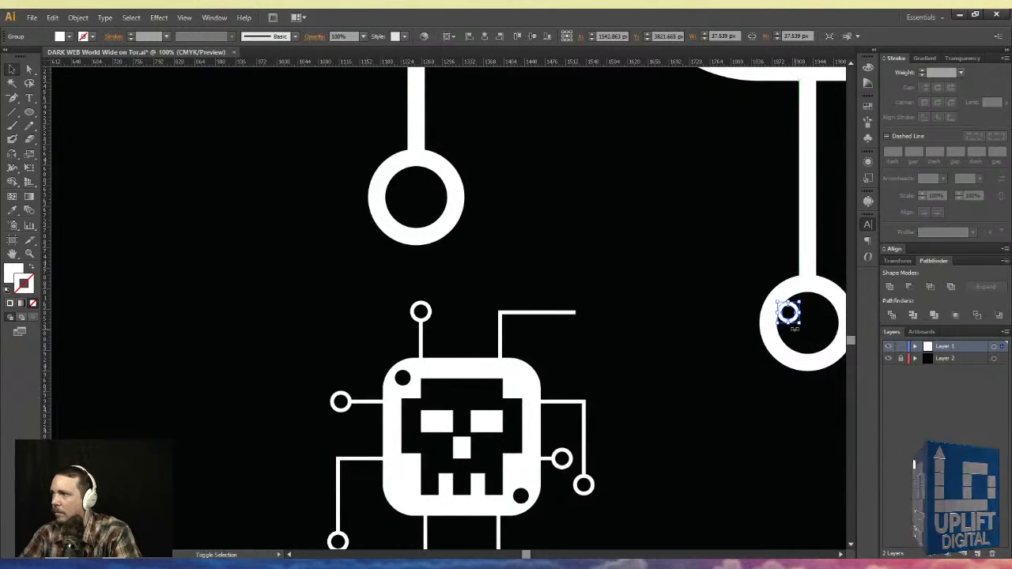
pyautogui.hotkey('ctrl', 'z')
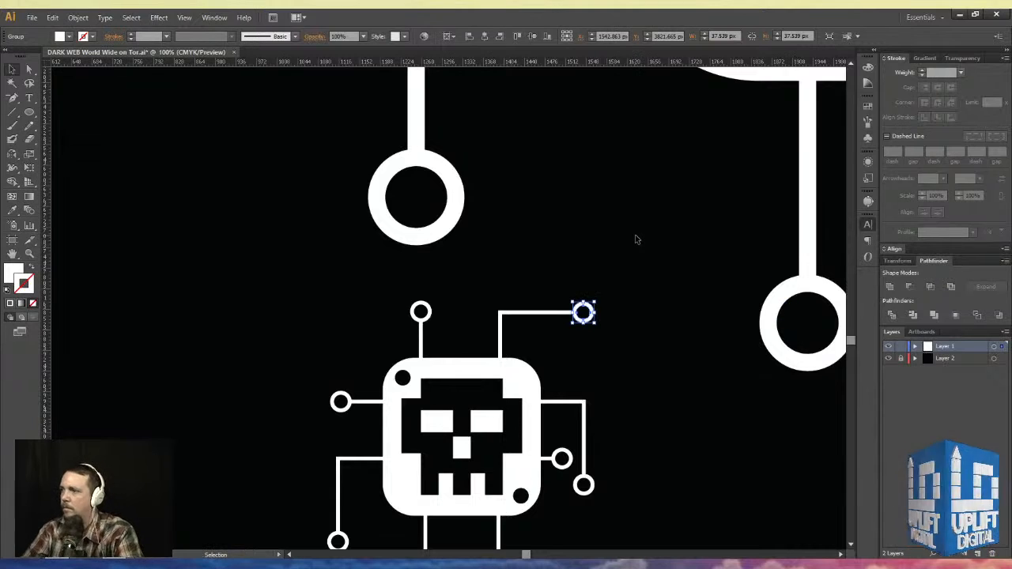
pyautogui.click(785, 362)
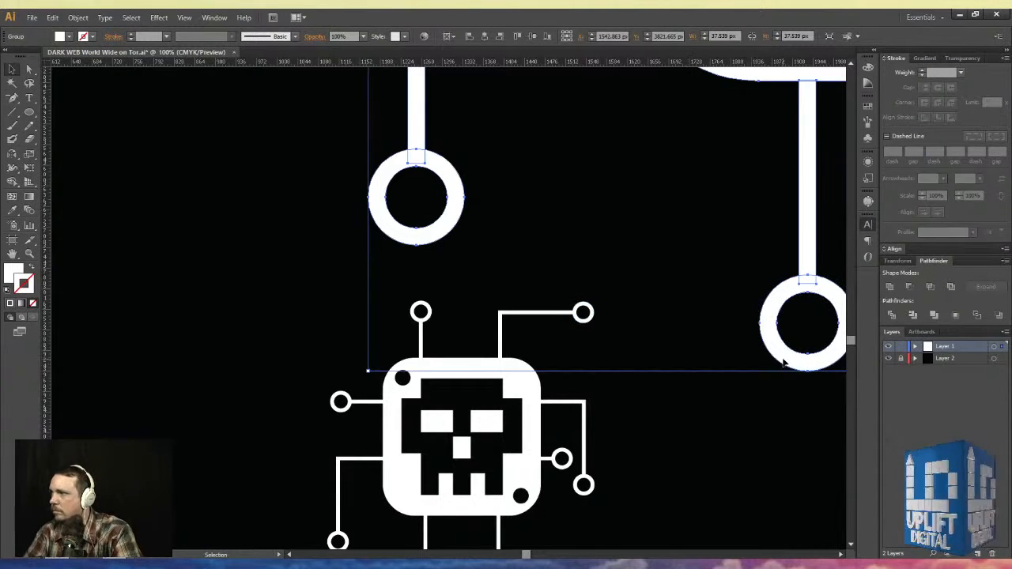
pyautogui.moveTo(751, 64); pyautogui.dragTo(762, 323)
# - Group the small lower-left chip and move it so its top rings align with the guide and it sits closer to the large ring
pyautogui.moveTo(696, 268); pyautogui.dragTo(230, 502)
pyautogui.hotkey('ctrl', 'g')
pyautogui.press('Down')
pyautogui.press('Down')
pyautogui.press('Down')
pyautogui.press('Down')
pyautogui.press('Down')
pyautogui.press('Down')
pyautogui.press('Down')
pyautogui.press('Down')
pyautogui.press('Down')
pyautogui.press('Down')
pyautogui.press('Down')
pyautogui.press('Down')
pyautogui.press('Down')
pyautogui.press('Down')
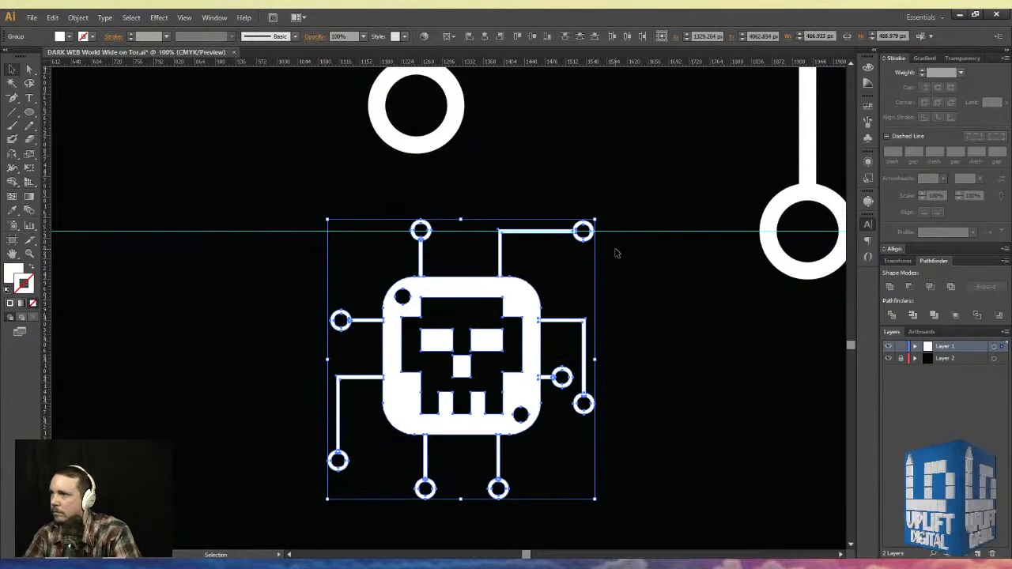
pyautogui.moveTo(648, 289); pyautogui.dragTo(454, 280)
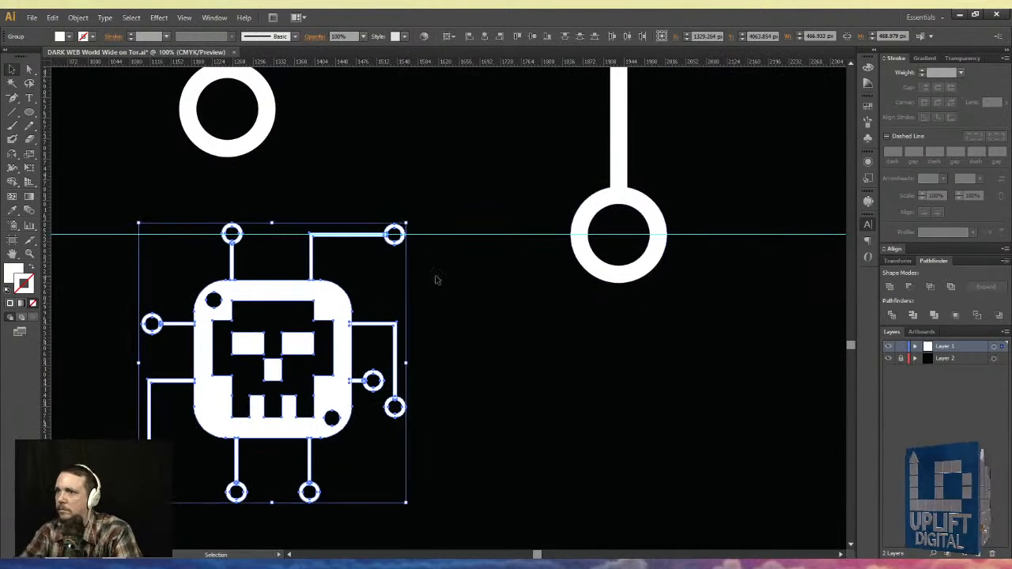
pyautogui.moveTo(325, 310); pyautogui.dragTo(405, 308)
# - Move the end ring of the small chip's bent top trace along the guide into the center of the large ring
pyautogui.moveTo(511, 171); pyautogui.dragTo(472, 260)
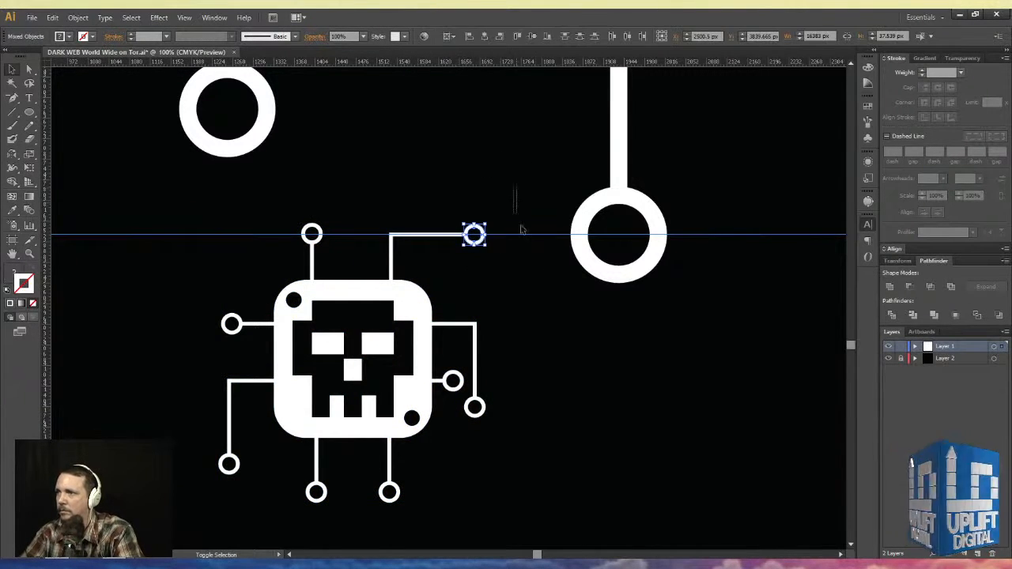
pyautogui.click(475, 237)
pyautogui.moveTo(472, 245); pyautogui.dragTo(617, 250)
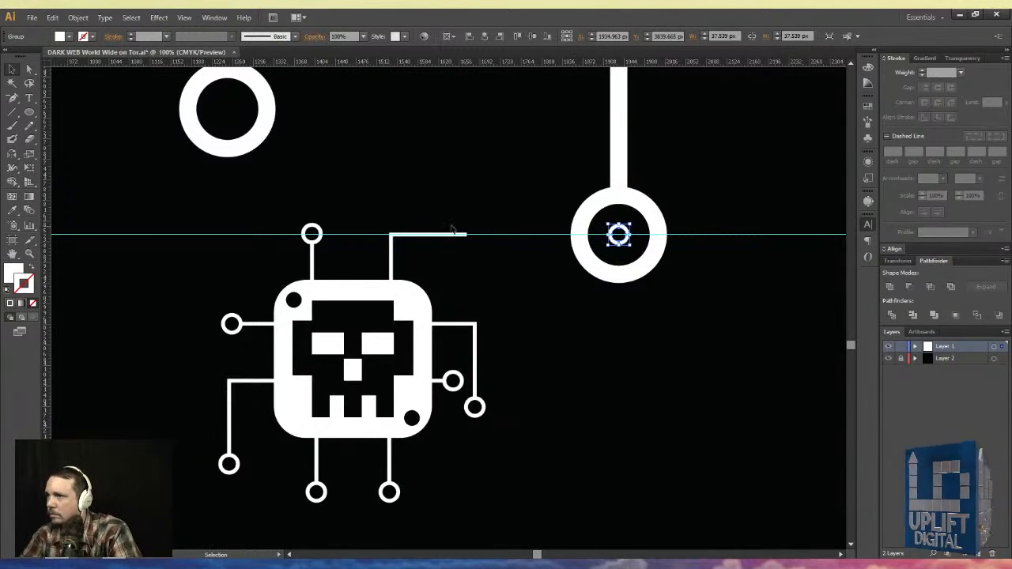
# - Clear the guide from view and extend the open end of the small chip's bent top trace to the relocated small ring
pyautogui.click(460, 236)
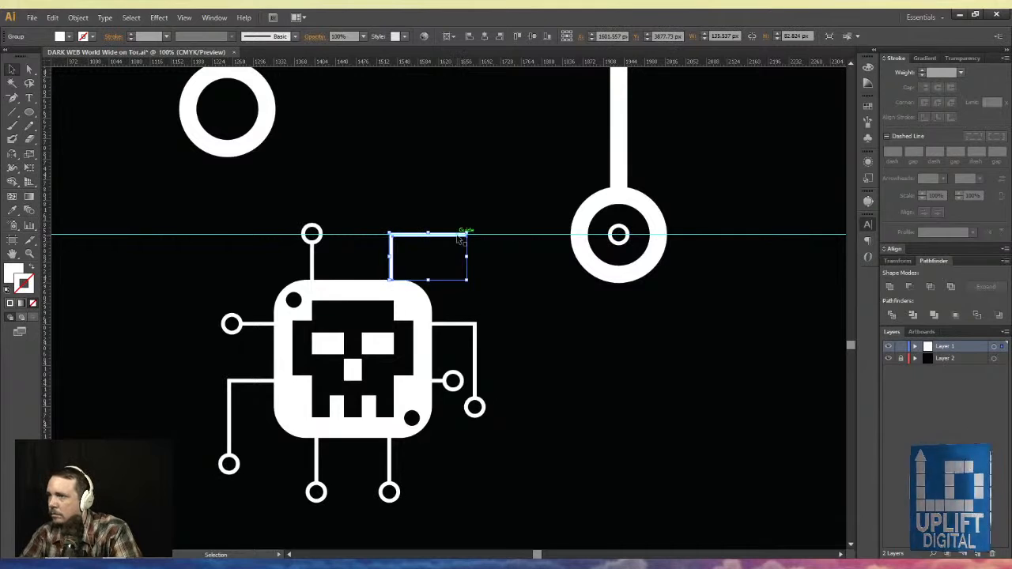
pyautogui.click(29, 68)
pyautogui.moveTo(542, 165); pyautogui.dragTo(509, 228)
pyautogui.moveTo(444, 203); pyautogui.dragTo(291, 208)
pyautogui.hotkey('ctrl', '-')
pyautogui.hotkey('ctrl', '-')
pyautogui.hotkey('ctrl', '-')
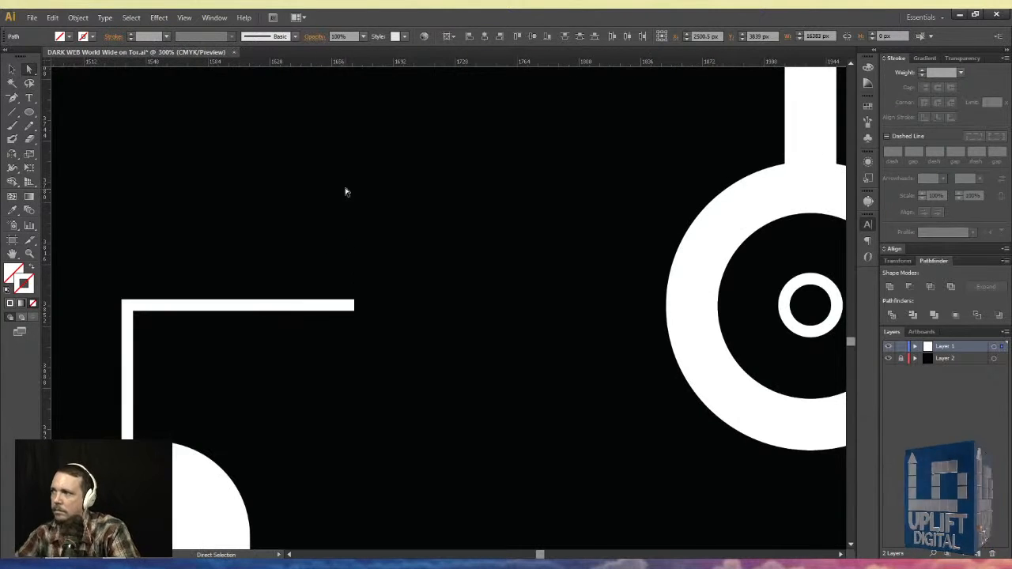
pyautogui.hotkey('ctrl', '-')
pyautogui.click(260, 350)
pyautogui.moveTo(247, 312); pyautogui.dragTo(691, 357)
pyautogui.press('v')
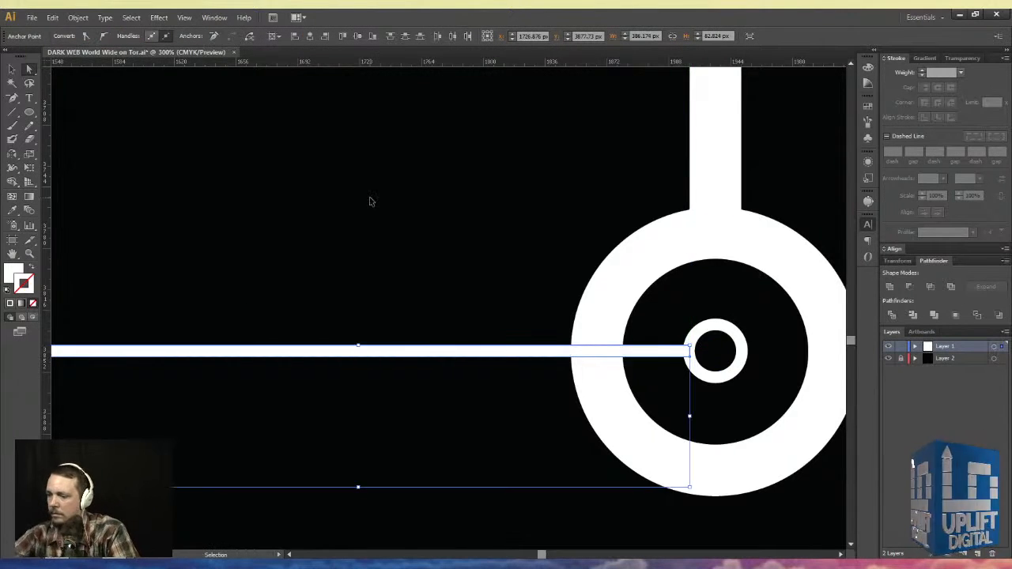
# - Review the lower-left chip's connection to the large ring and the overall chip arrangement on the artboard
pyautogui.hotkey('ctrl', '-')
pyautogui.hotkey('ctrl', '-')
pyautogui.hotkey('ctrl', '-')
pyautogui.hotkey('ctrl', '-')
pyautogui.hotkey('ctrl', '-')
pyautogui.hotkey('ctrl', '-')
pyautogui.hotkey('ctrl', '-')
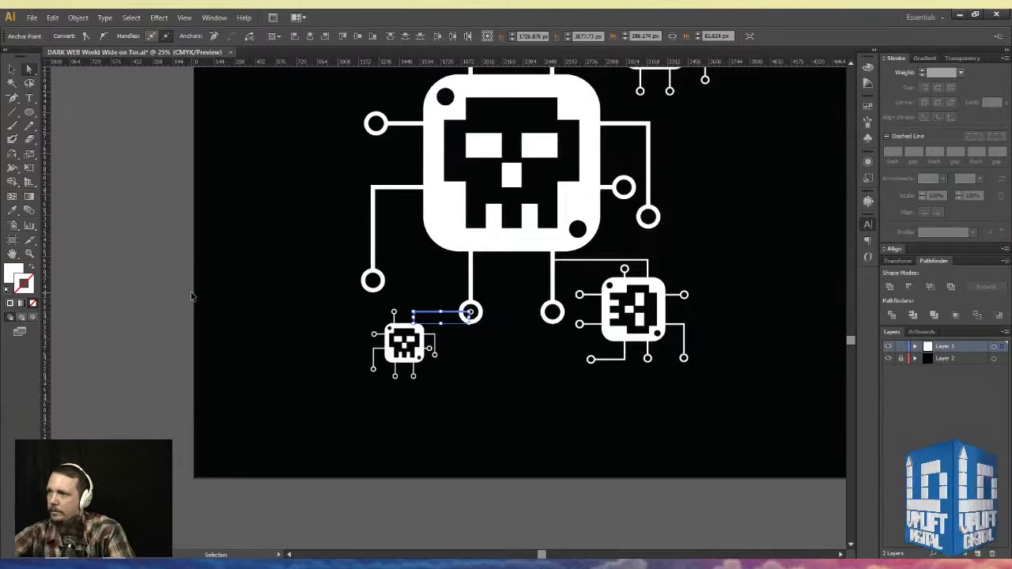
pyautogui.moveTo(238, 178); pyautogui.dragTo(194, 280)
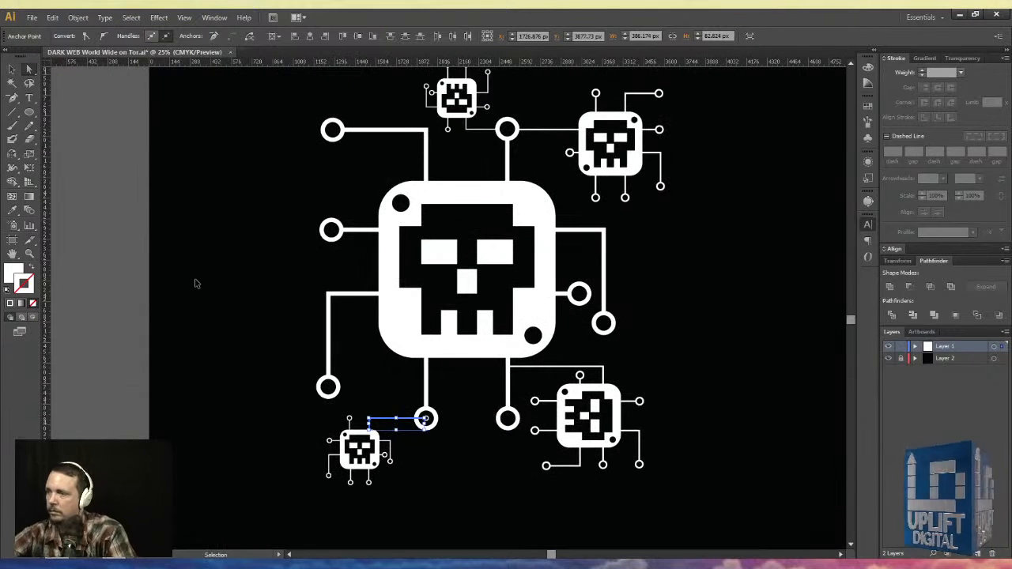
pyautogui.hotkey('ctrl', '-')
pyautogui.click(12, 69)
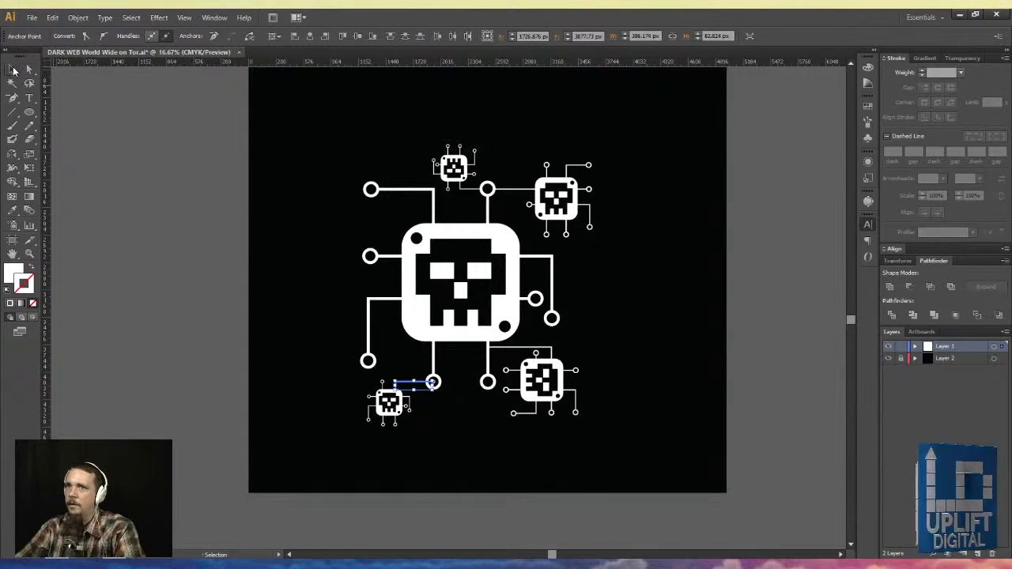
pyautogui.click(126, 199)
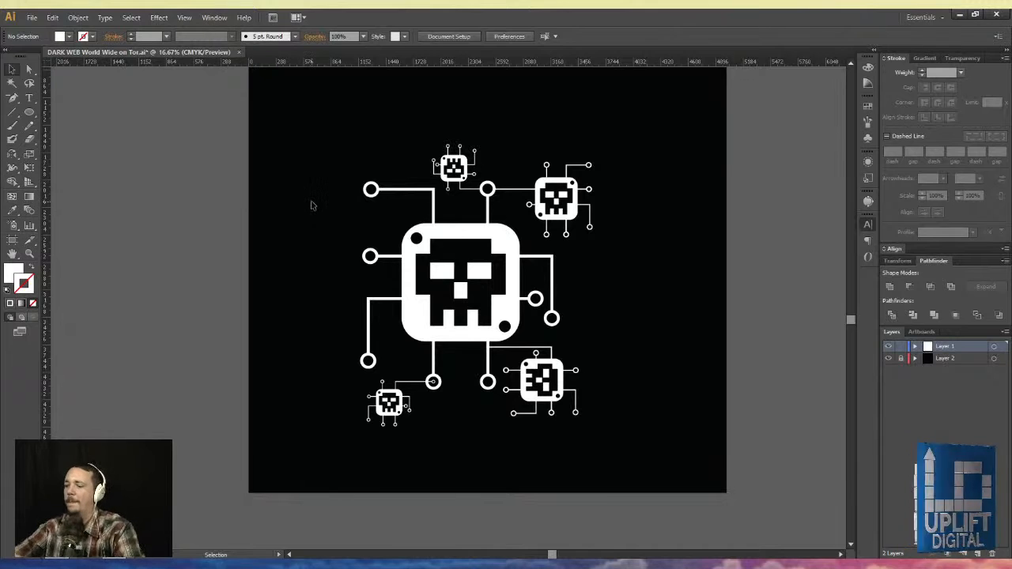
# - Delete the leftover ring and line in the upper-left corner of the artboard
pyautogui.hotkey('ctrl', '-')
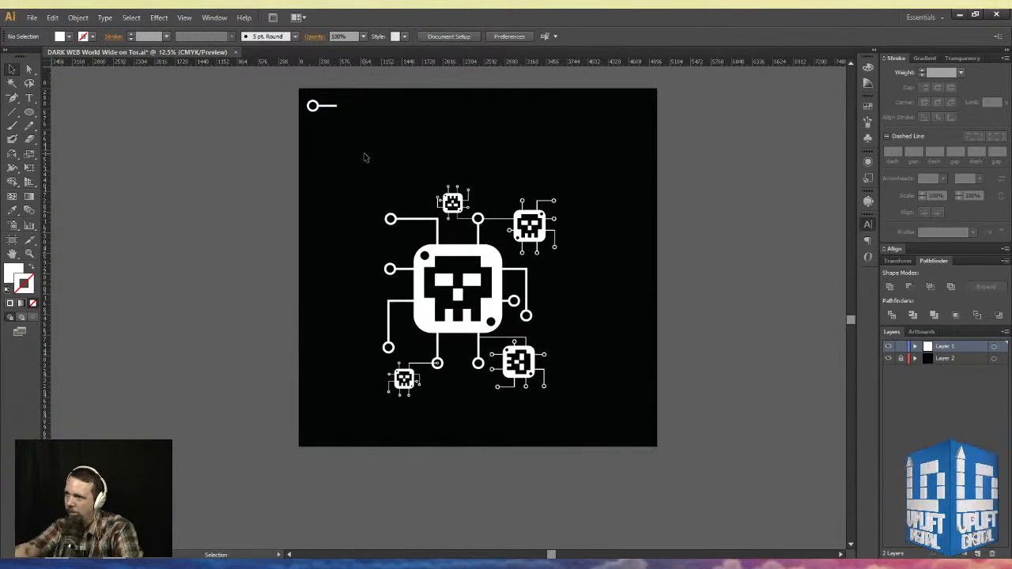
pyautogui.scroll(2, 264, 103)
pyautogui.moveTo(253, 120); pyautogui.dragTo(253, 120)
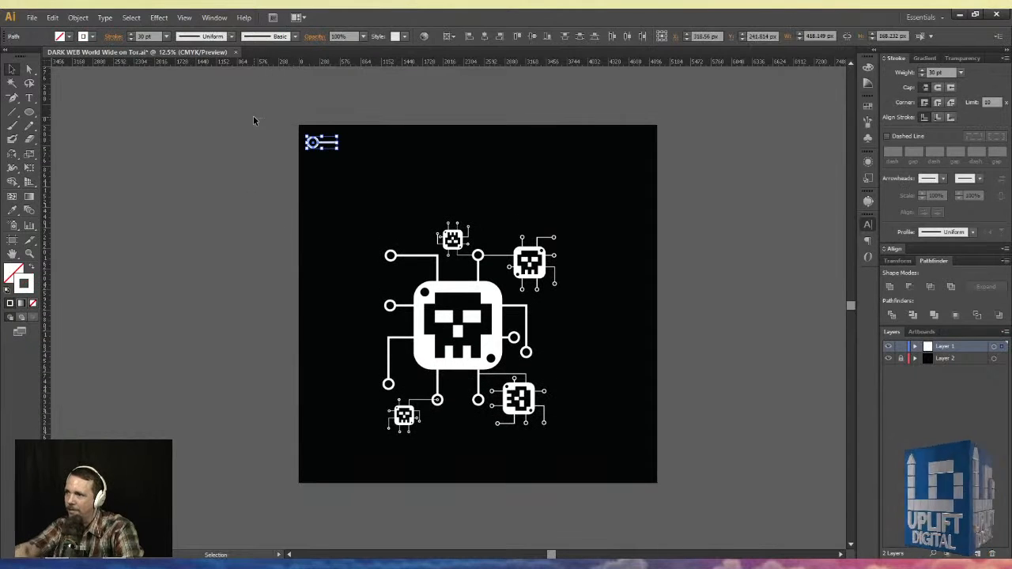
pyautogui.press('Delete')
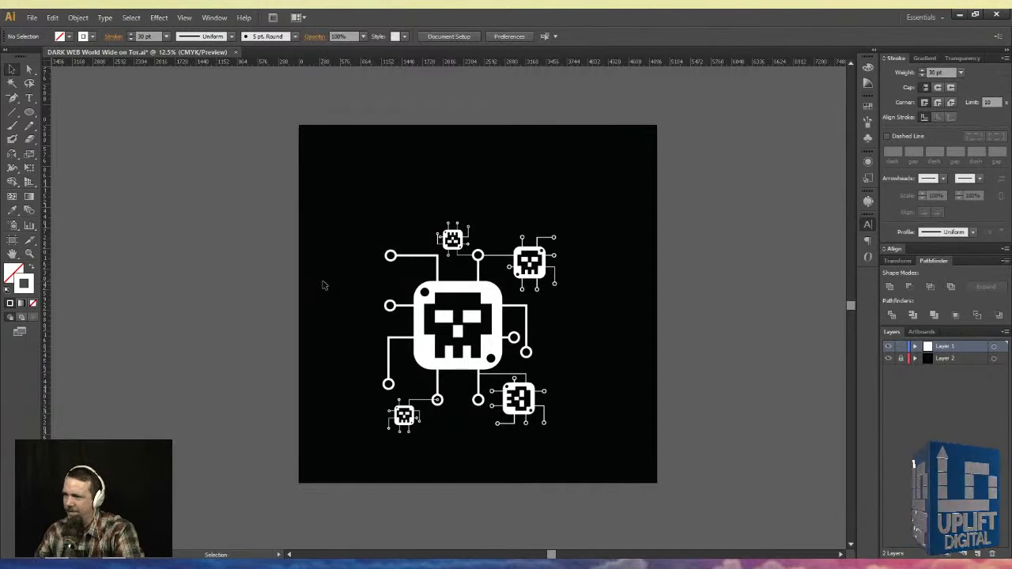
# - Center all the skull chips on the artboard as one group, both horizontally and vertically, and save the document
pyautogui.moveTo(336, 171); pyautogui.dragTo(587, 483)
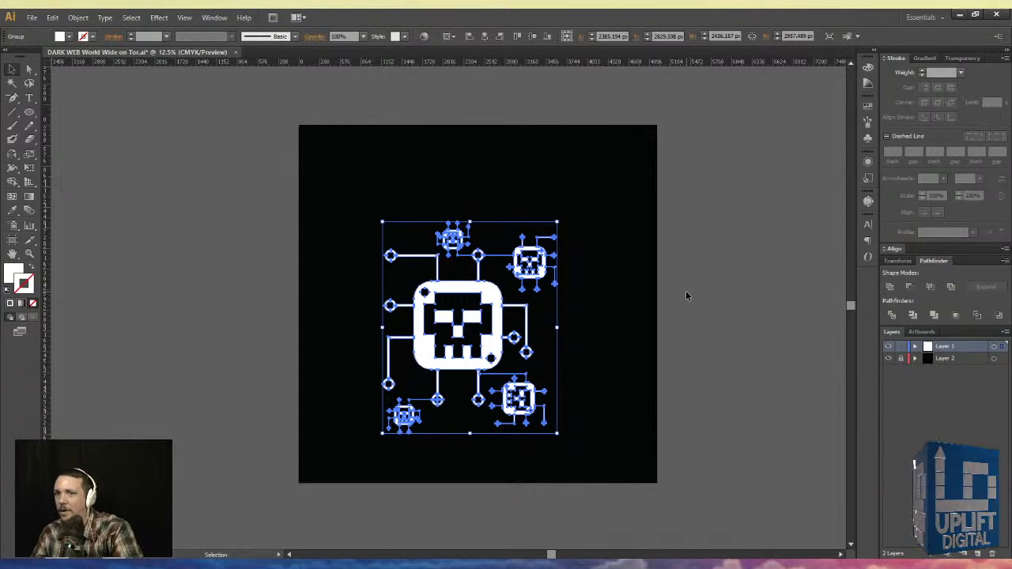
pyautogui.click(632, 250)
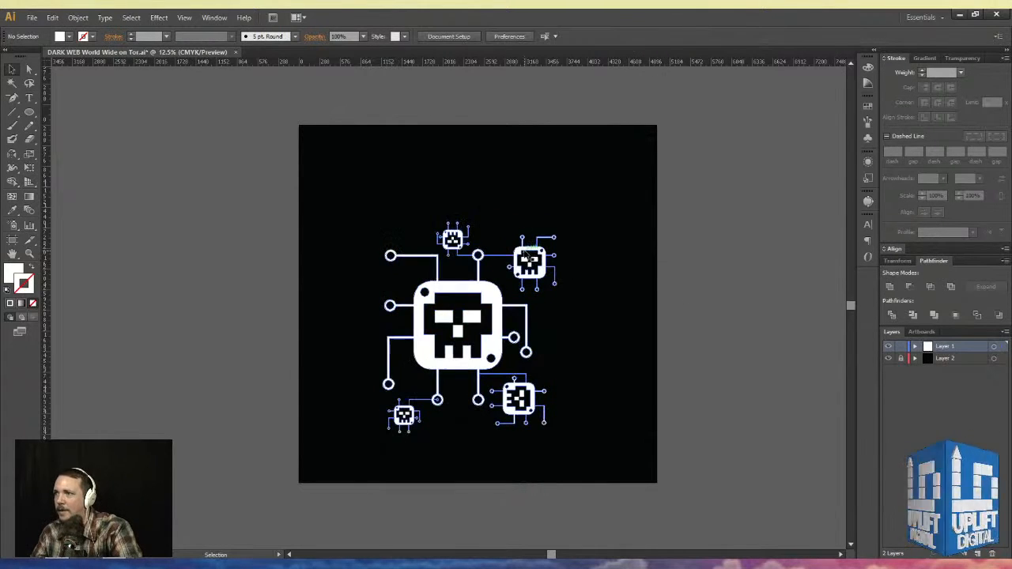
pyautogui.click(525, 250)
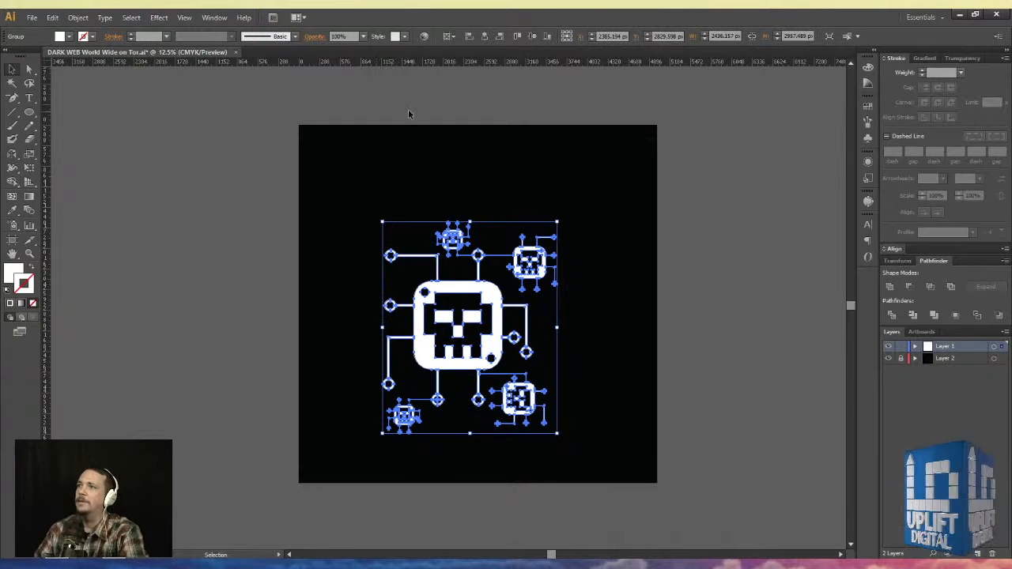
pyautogui.click(484, 37)
pyautogui.click(532, 37)
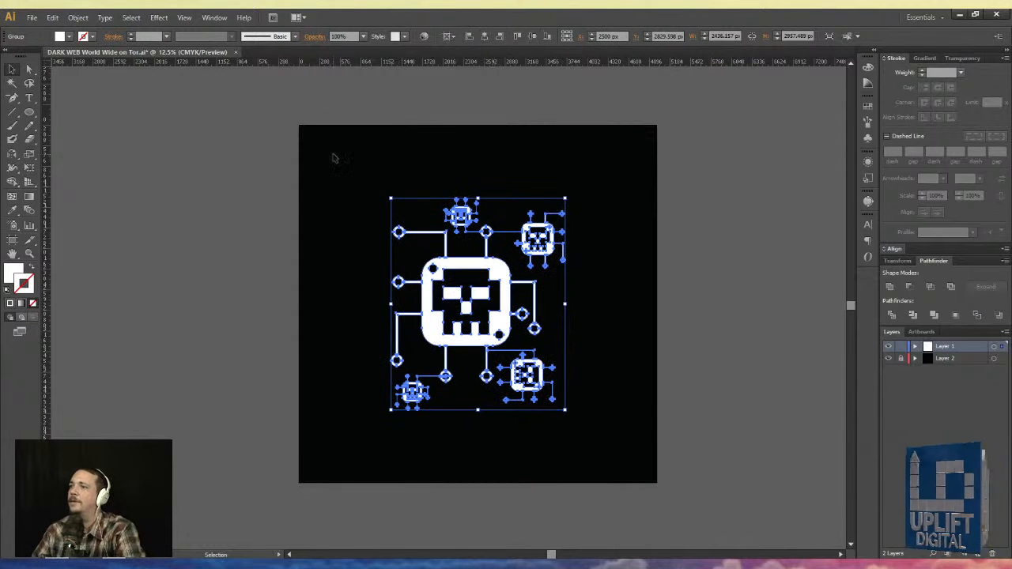
pyautogui.click(197, 212)
pyautogui.hotkey('ctrl', 's')
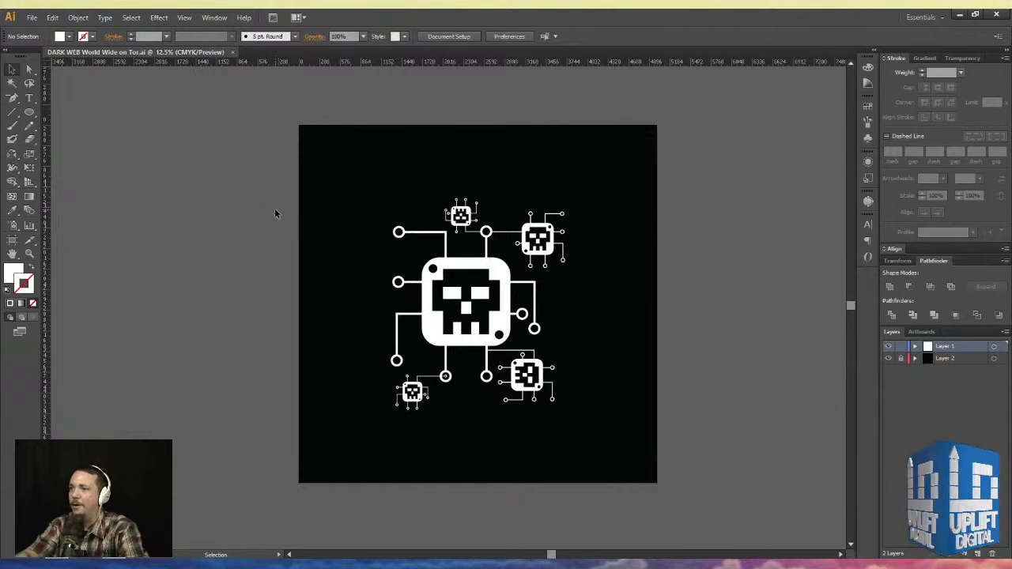
# - Add the text DARK WEB near the top of the artboard, above the top small chip
pyautogui.click(29, 98)
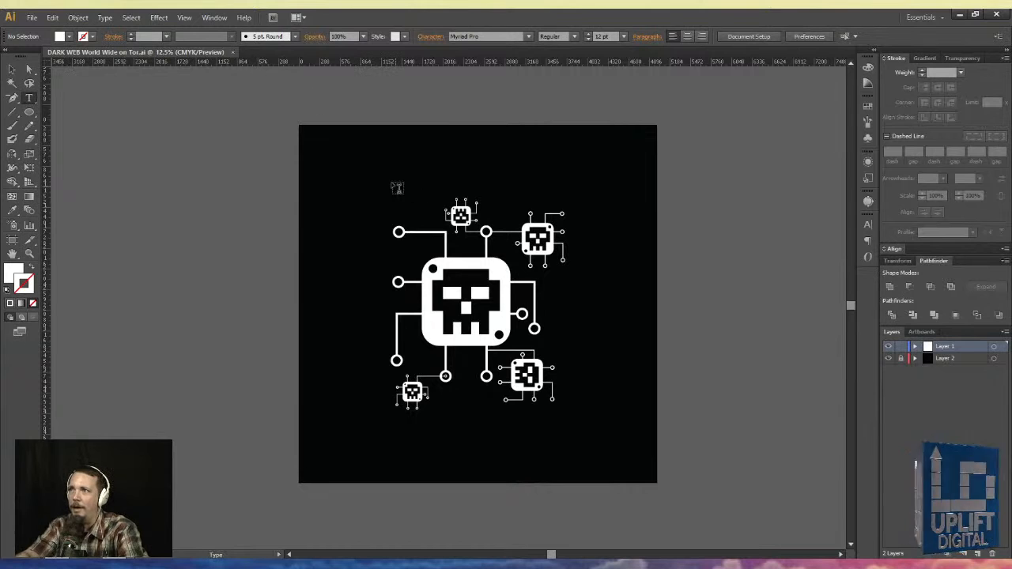
pyautogui.press('v')
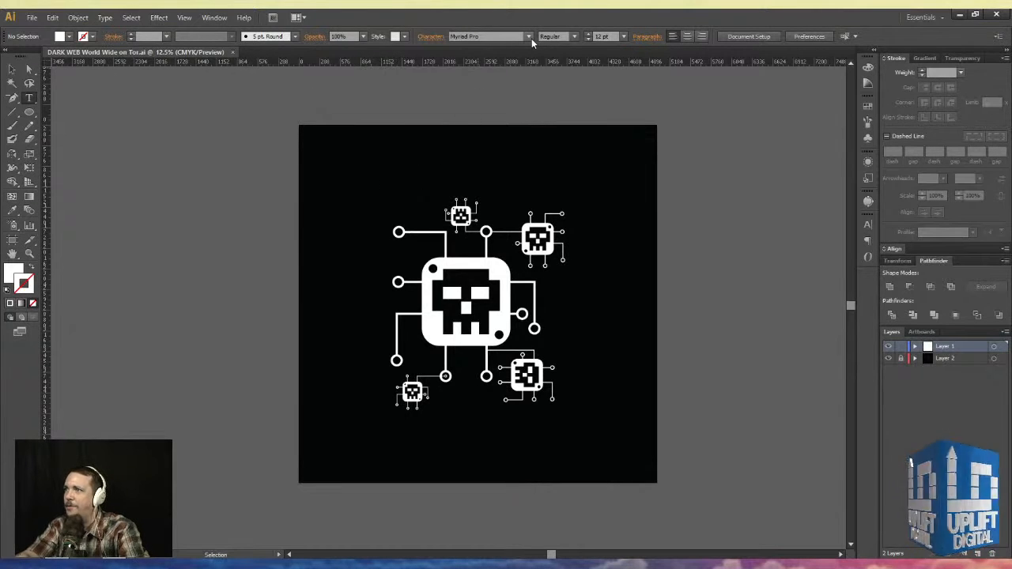
pyautogui.press('t')
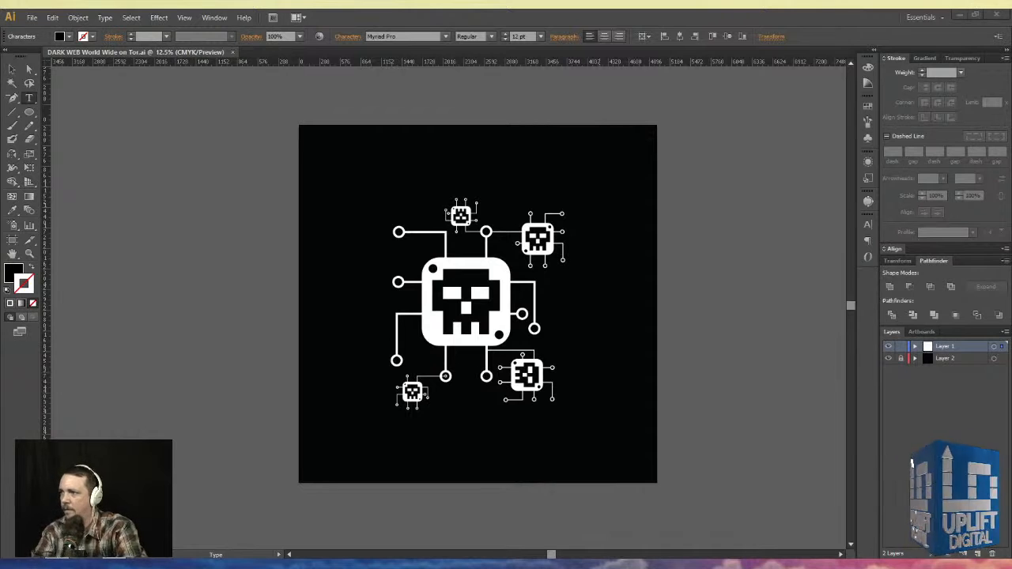
pyautogui.click(400, 167)
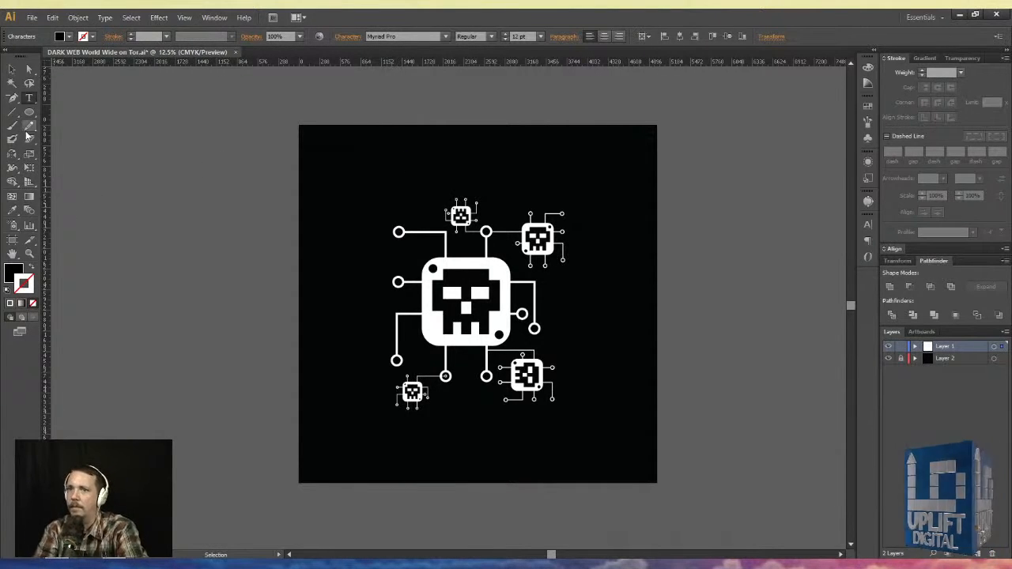
pyautogui.hotkey('ctrl', 'v')
pyautogui.hotkey('ctrl', 'a')
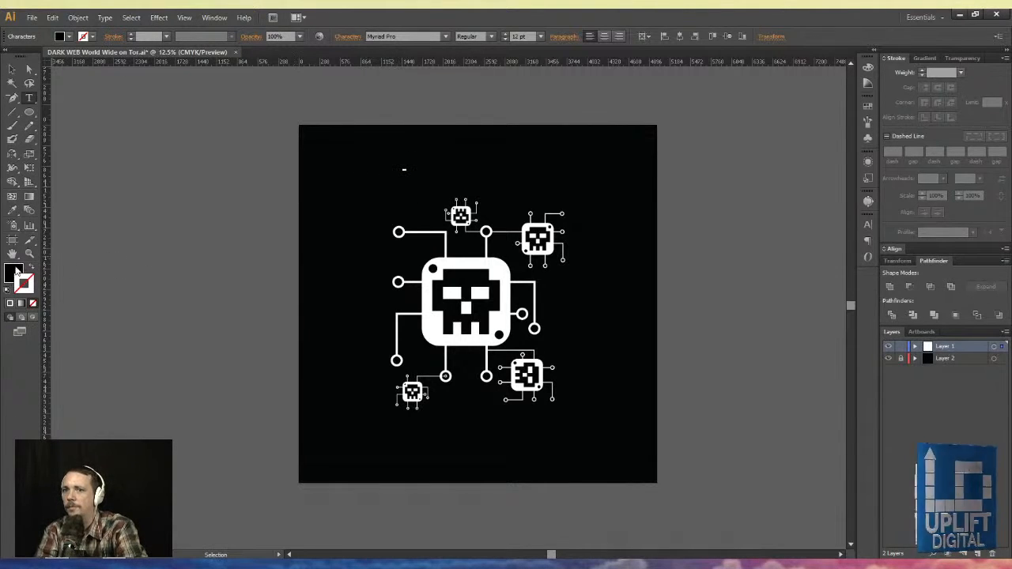
# - Fill the DARK WEB text with white and enlarge it to about 348 pt
pyautogui.click(11, 274)
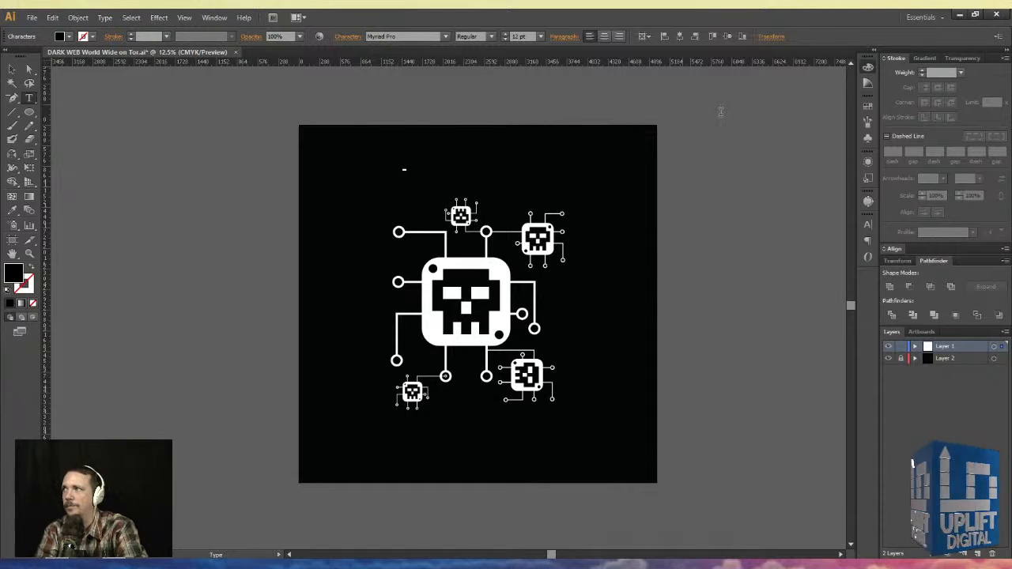
pyautogui.click(747, 75)
pyautogui.press('Escape')
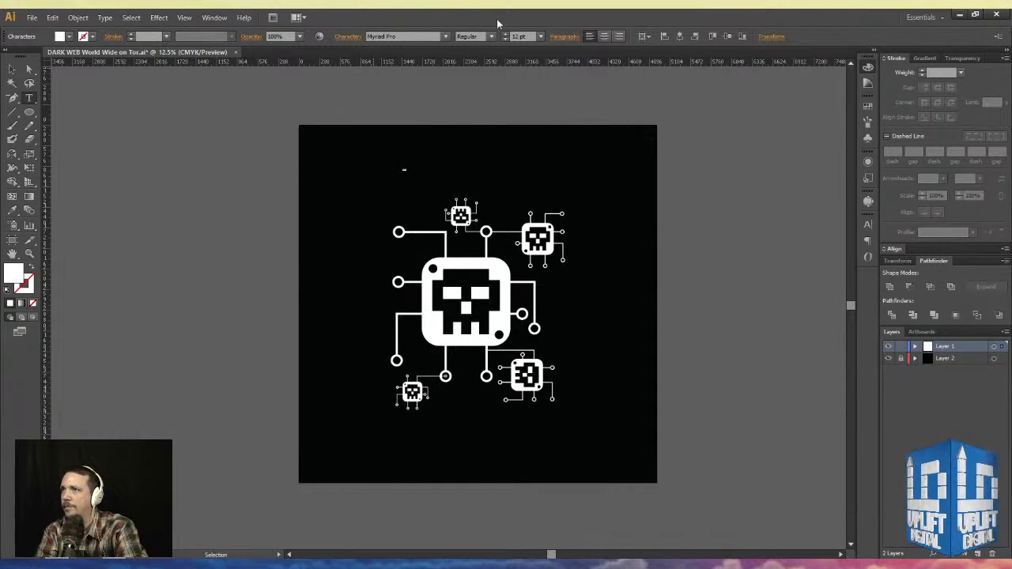
pyautogui.click(541, 37)
pyautogui.click(562, 249)
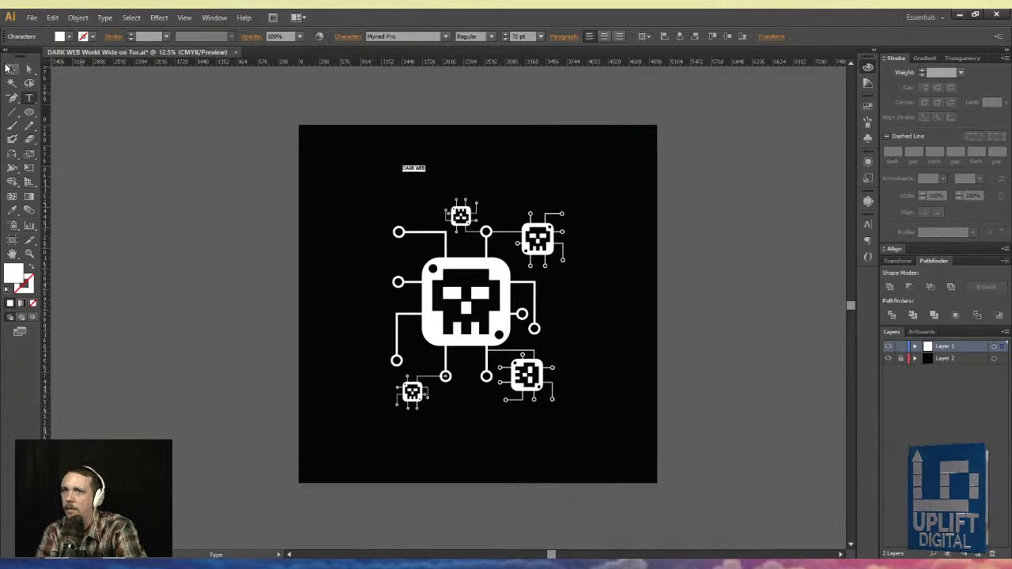
pyautogui.click(12, 70)
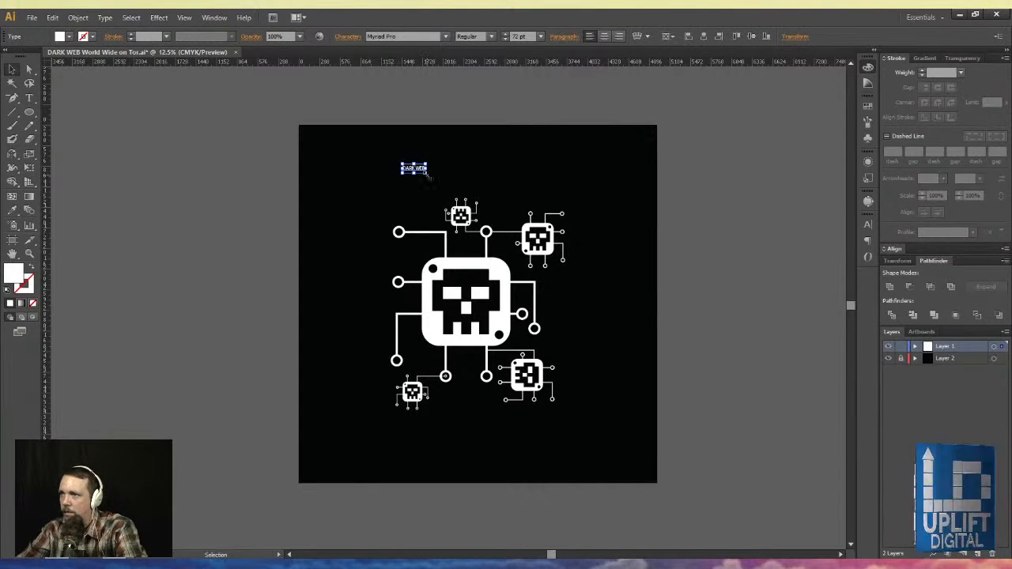
pyautogui.moveTo(427, 173); pyautogui.dragTo(513, 242)
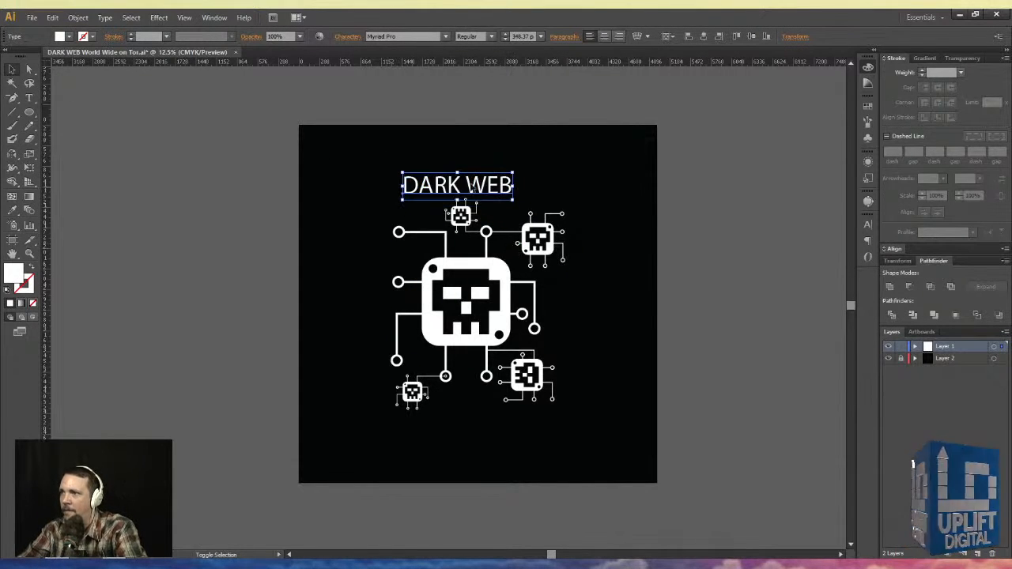
# - Set the DARK WEB text in the MAD hacker font and position it above the skull chips
pyautogui.moveTo(476, 193); pyautogui.dragTo(583, 179)
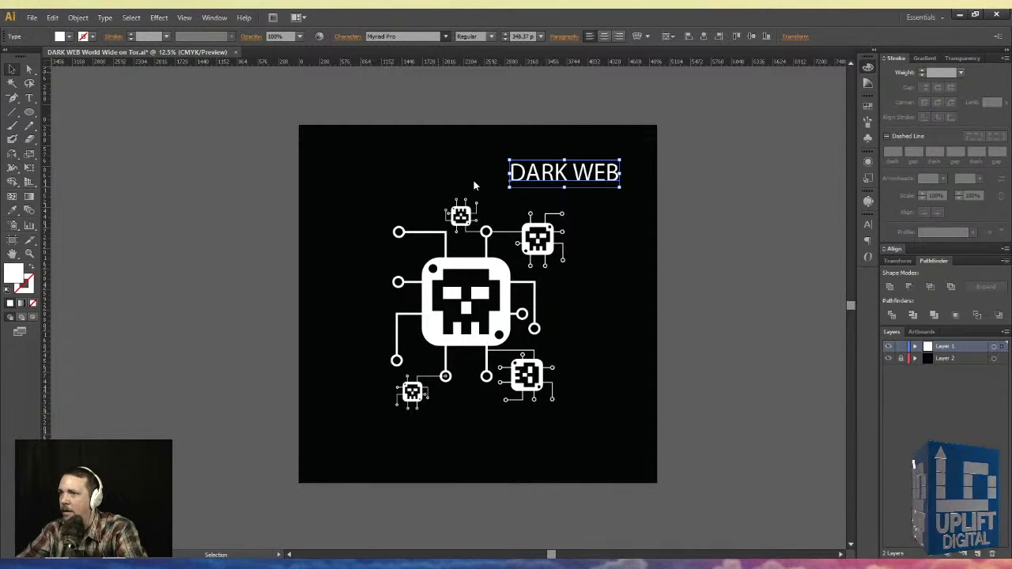
pyautogui.click(420, 234)
pyautogui.moveTo(509, 202); pyautogui.dragTo(428, 165)
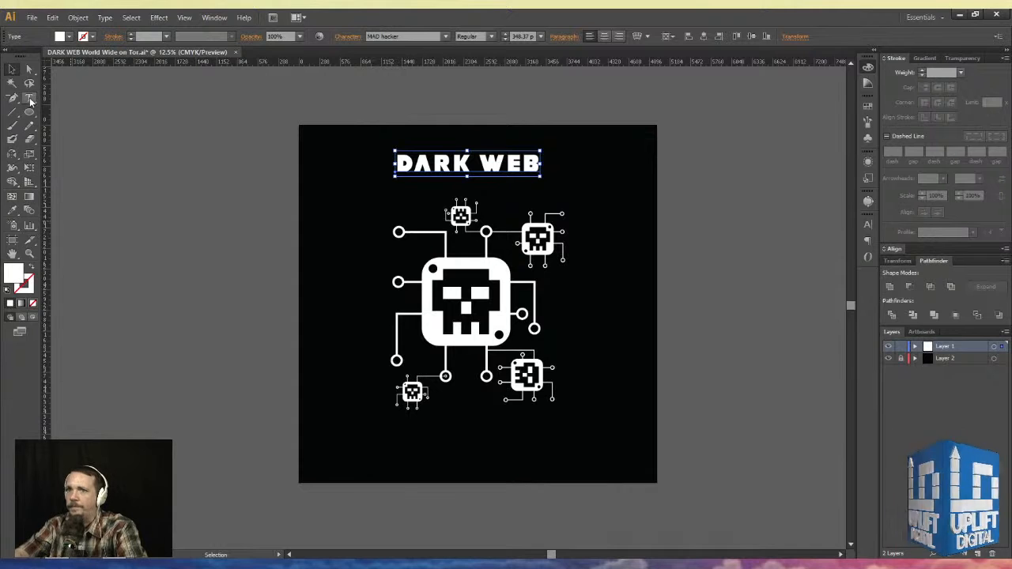
# - Retype both words of the DARK WEB title with the font's glitched letterforms
pyautogui.click(30, 98)
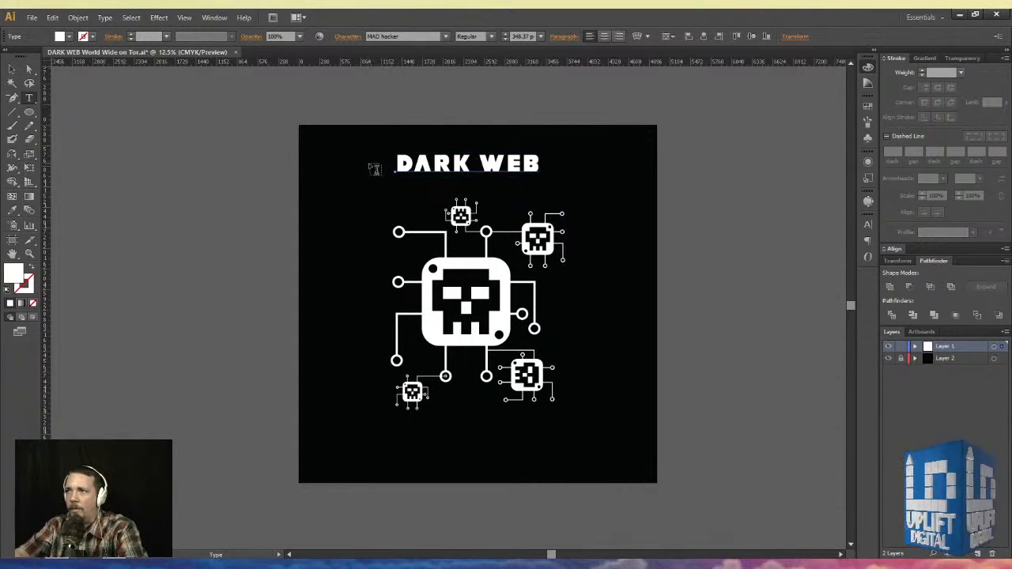
pyautogui.moveTo(476, 164); pyautogui.dragTo(587, 169)
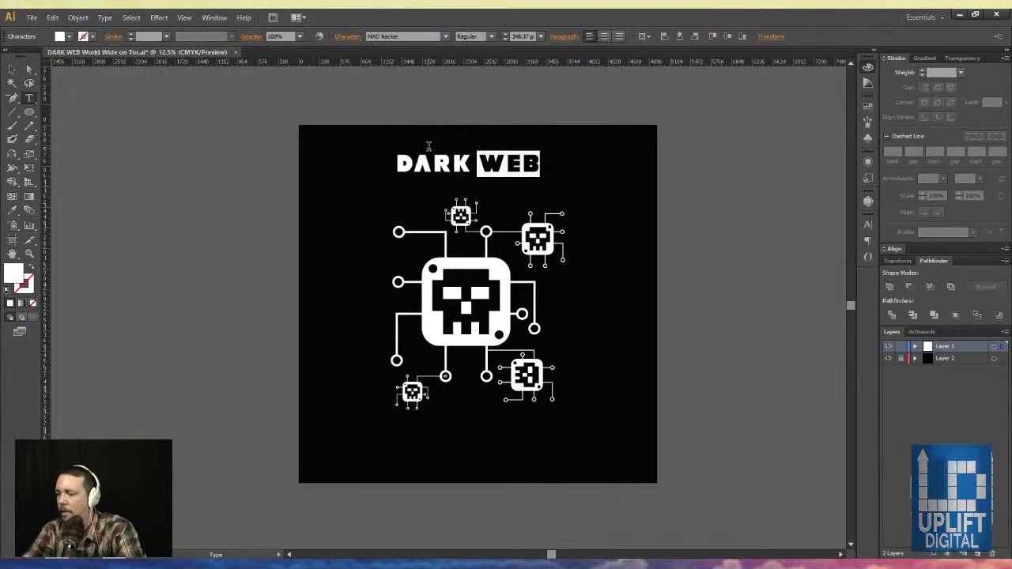
pyautogui.write('P')
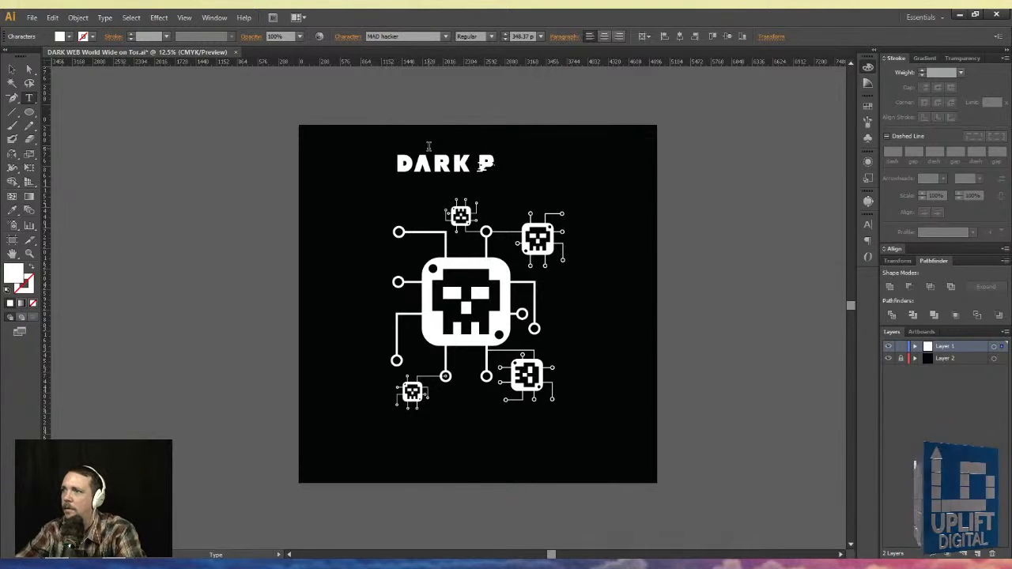
pyautogui.press('BackSpace')
pyautogui.write('WE')
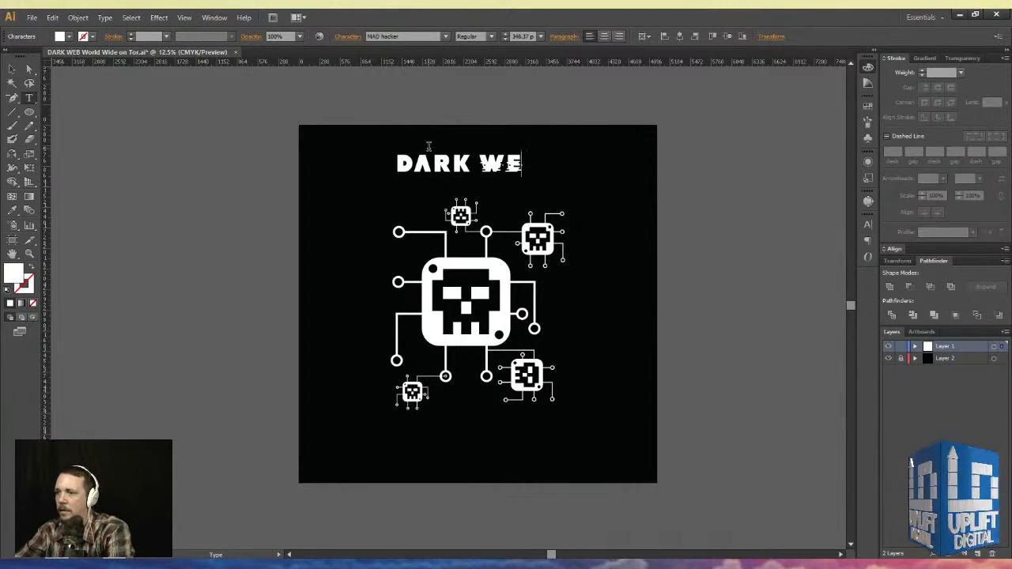
pyautogui.write('B')
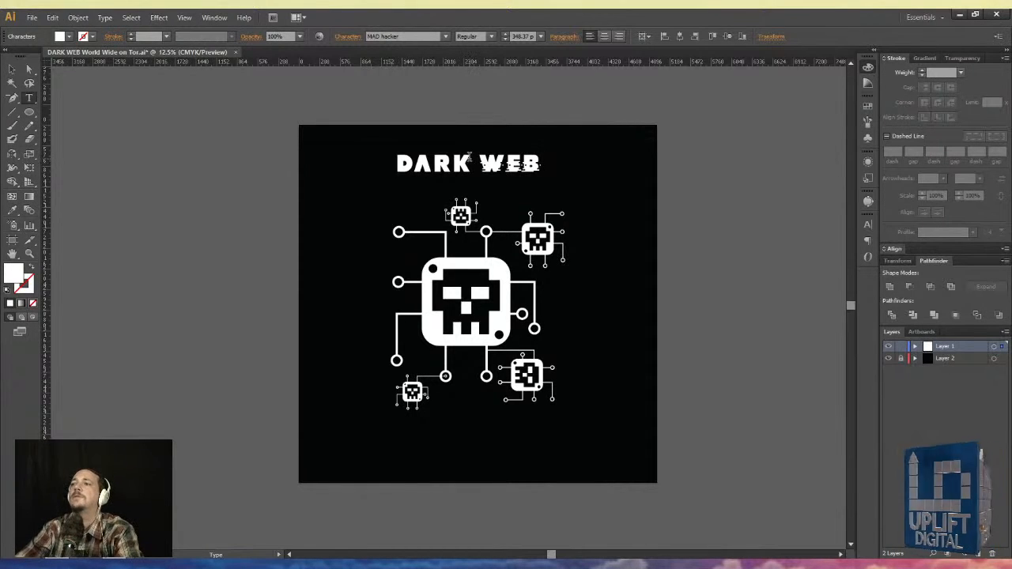
pyautogui.moveTo(468, 158); pyautogui.dragTo(389, 158)
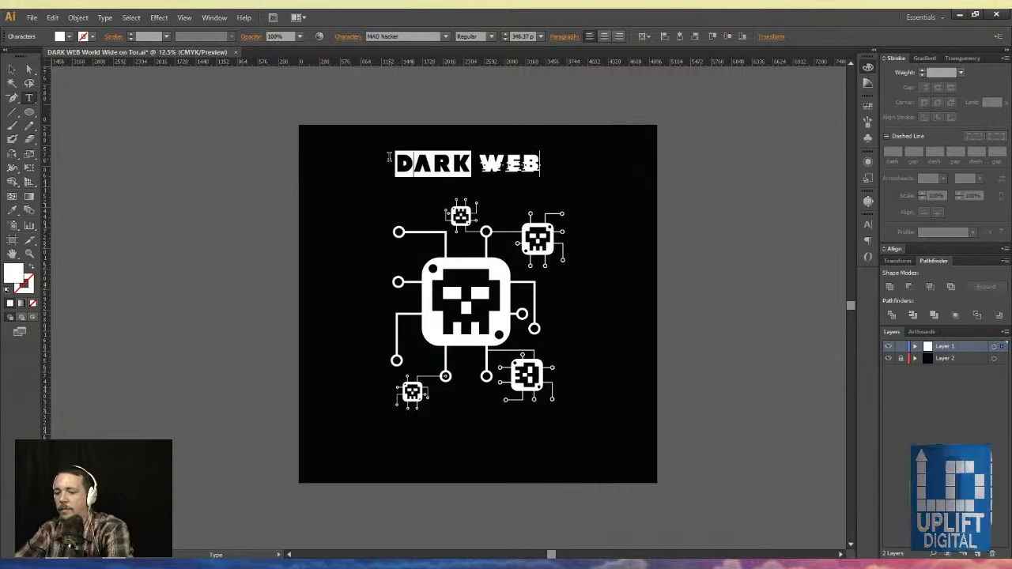
pyautogui.write('DARK')
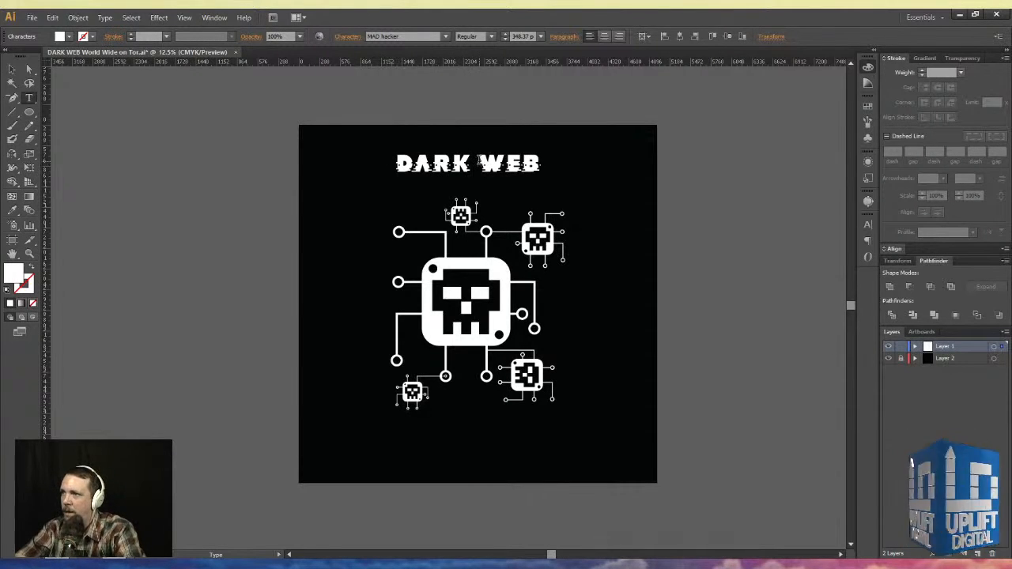
# - Set the word WEB to the Italic style and narrow the gap between the title's two words
pyautogui.moveTo(478, 161); pyautogui.dragTo(558, 158)
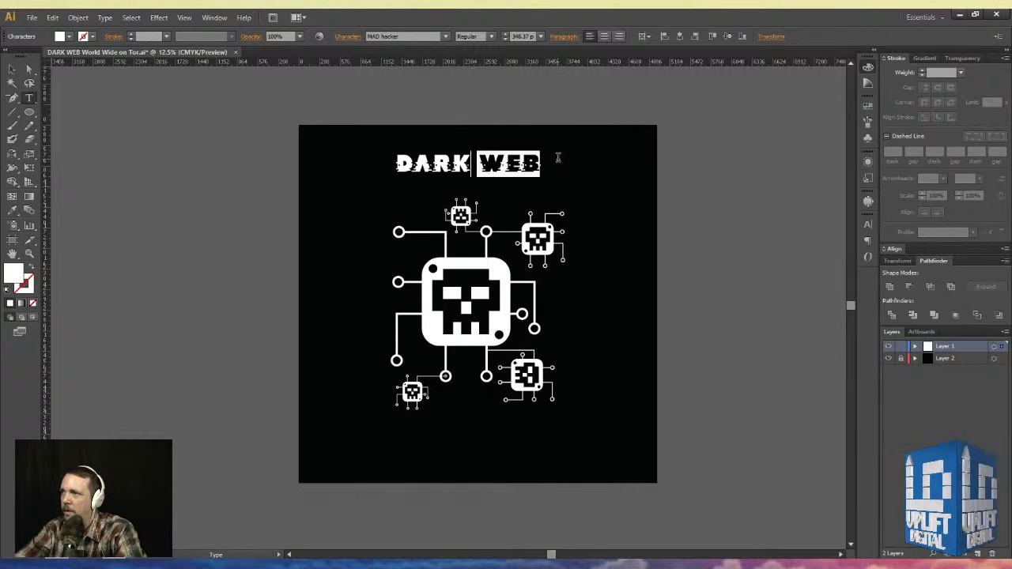
pyautogui.click(492, 37)
pyautogui.click(475, 60)
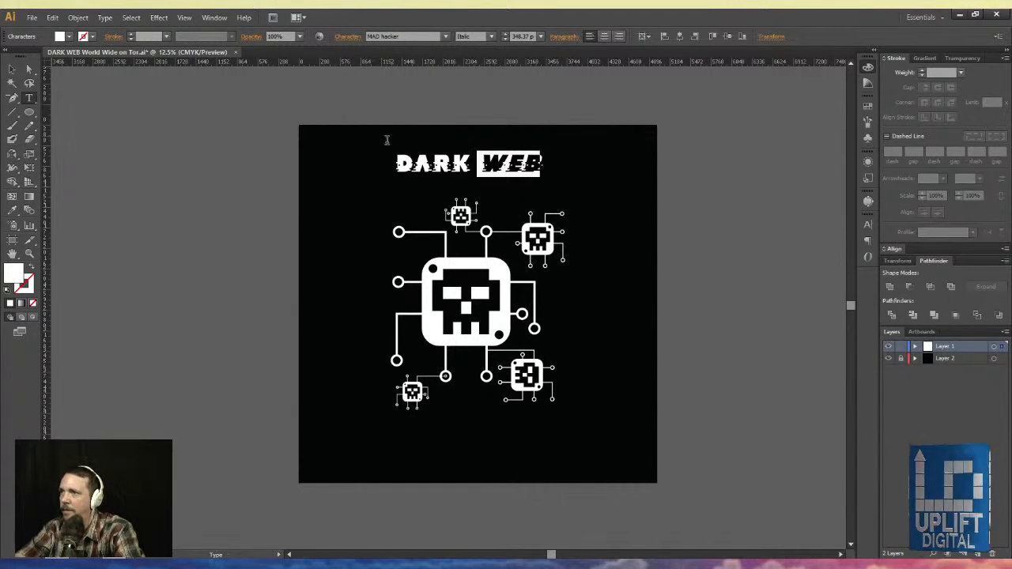
pyautogui.click(471, 163)
pyautogui.moveTo(471, 162); pyautogui.dragTo(480, 162)
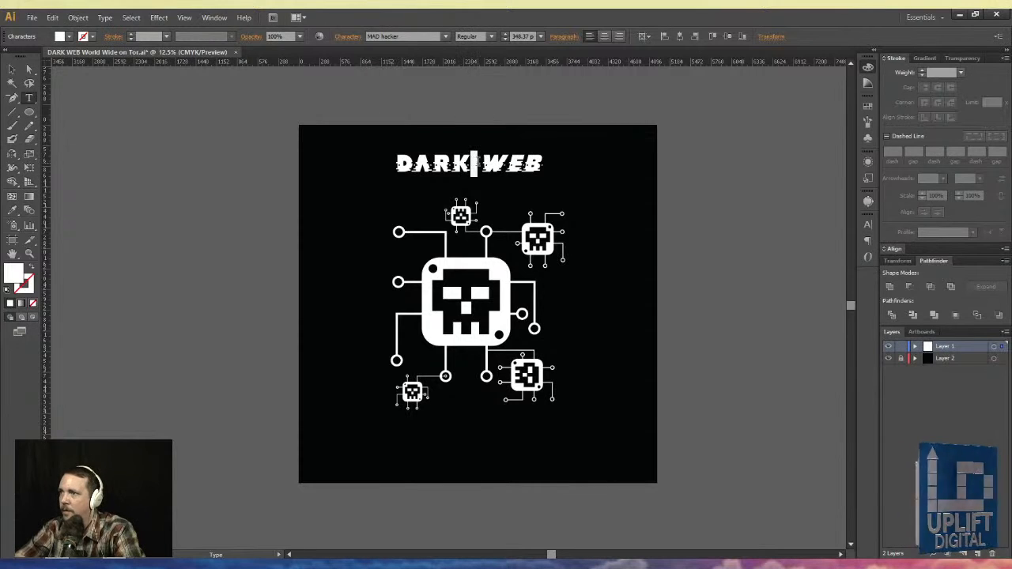
pyautogui.press('BackSpace')
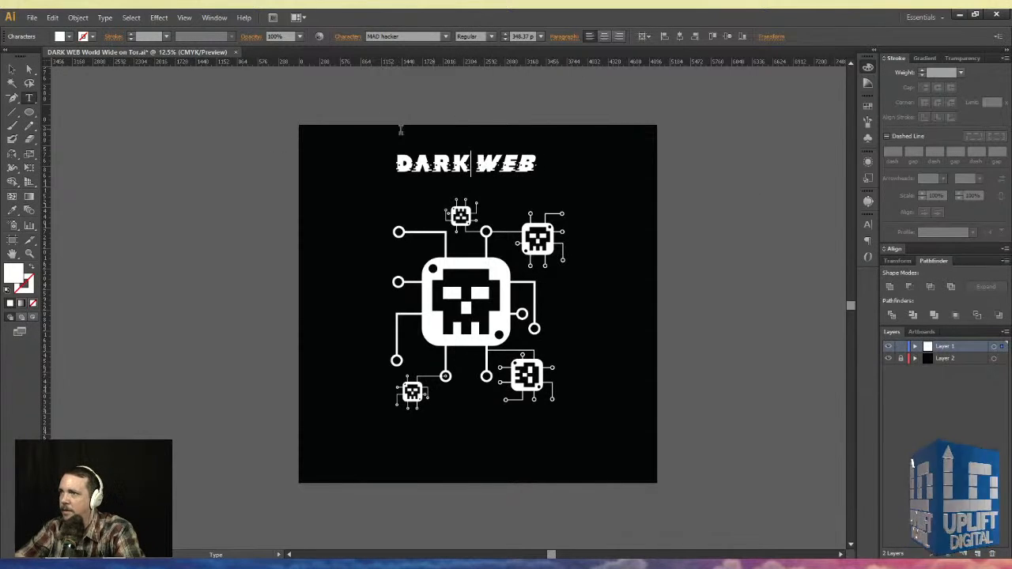
# - Try the HACKED font on the word DARK in the title
pyautogui.click(12, 69)
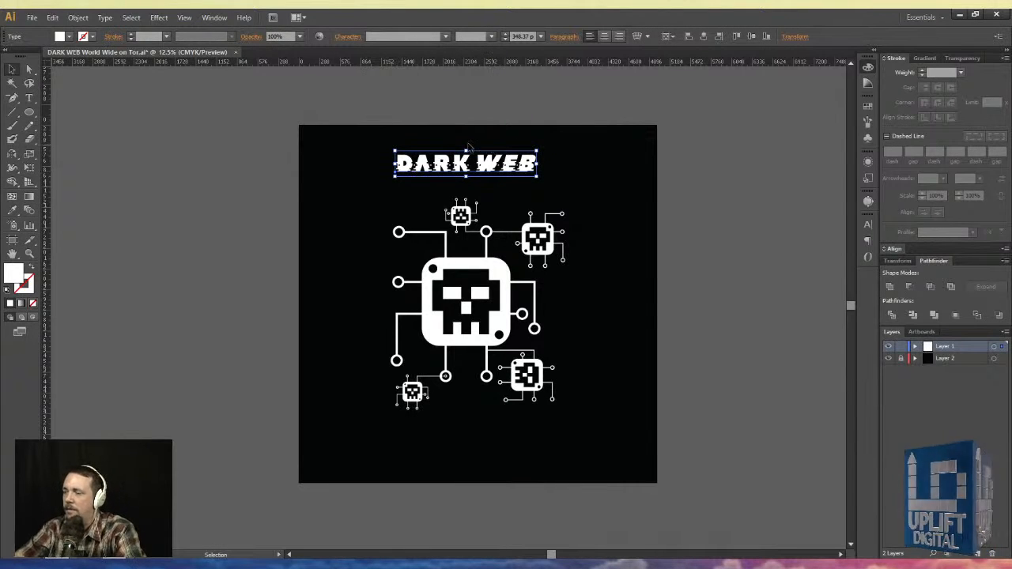
pyautogui.moveTo(371, 136); pyautogui.dragTo(578, 193)
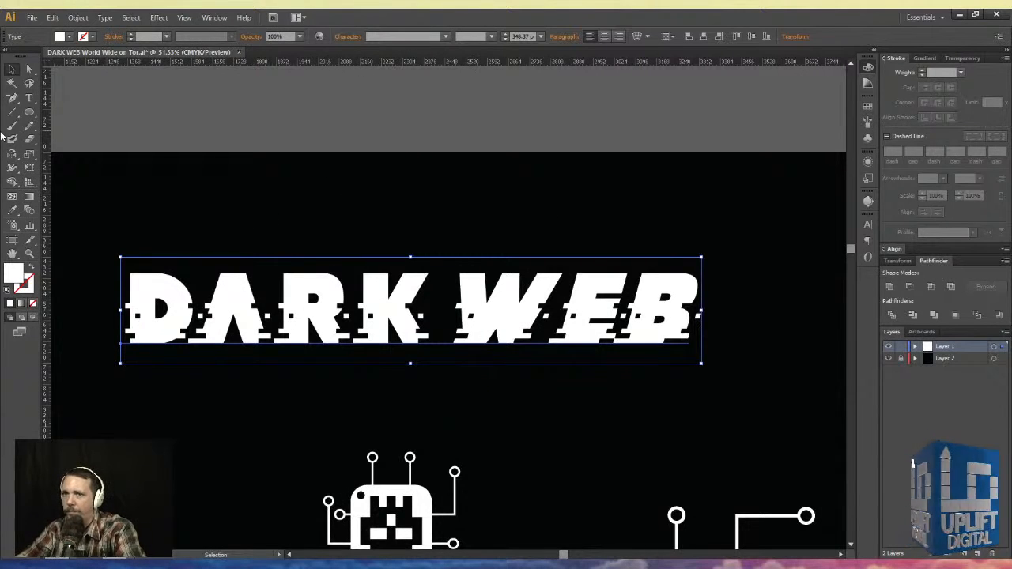
pyautogui.click(29, 97)
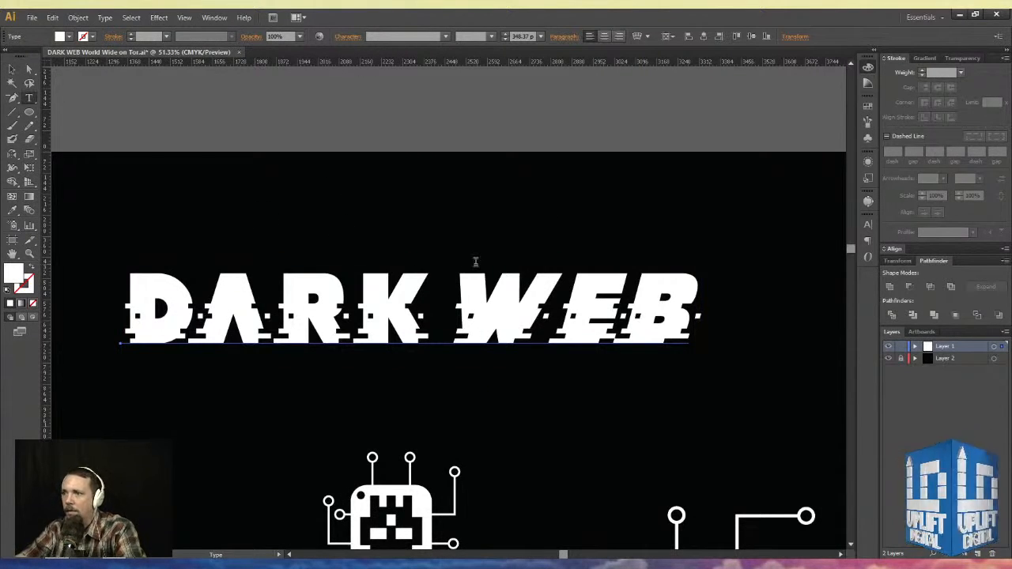
pyautogui.moveTo(428, 297); pyautogui.dragTo(120, 309)
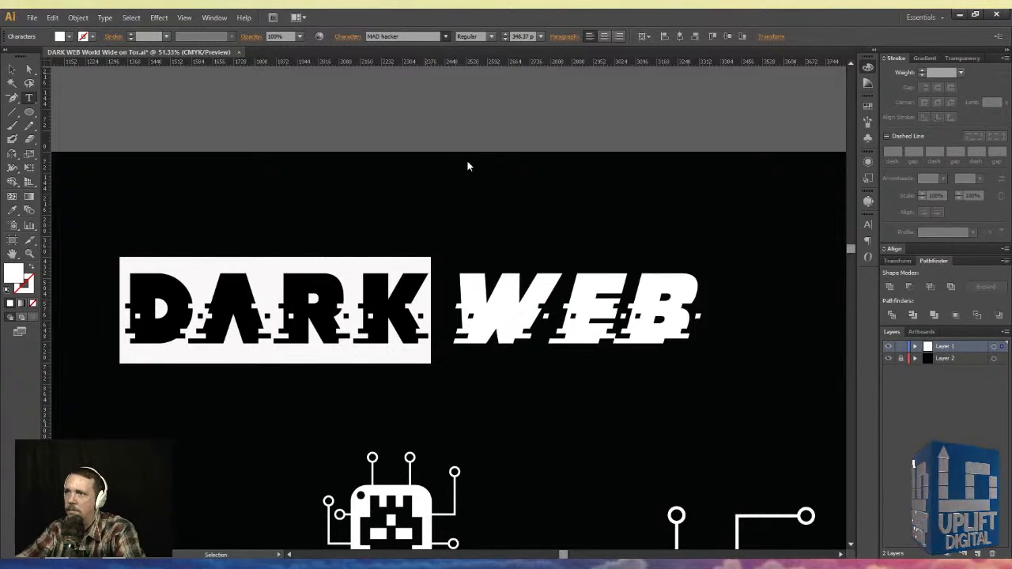
pyautogui.click(415, 127)
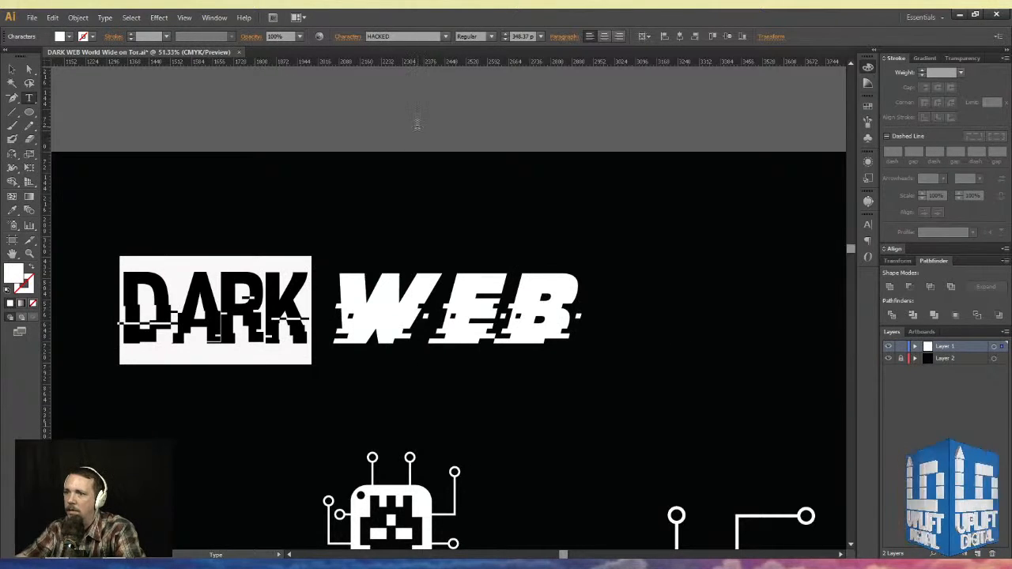
pyautogui.hotkey('ctrl', '-')
pyautogui.hotkey('ctrl', '-')
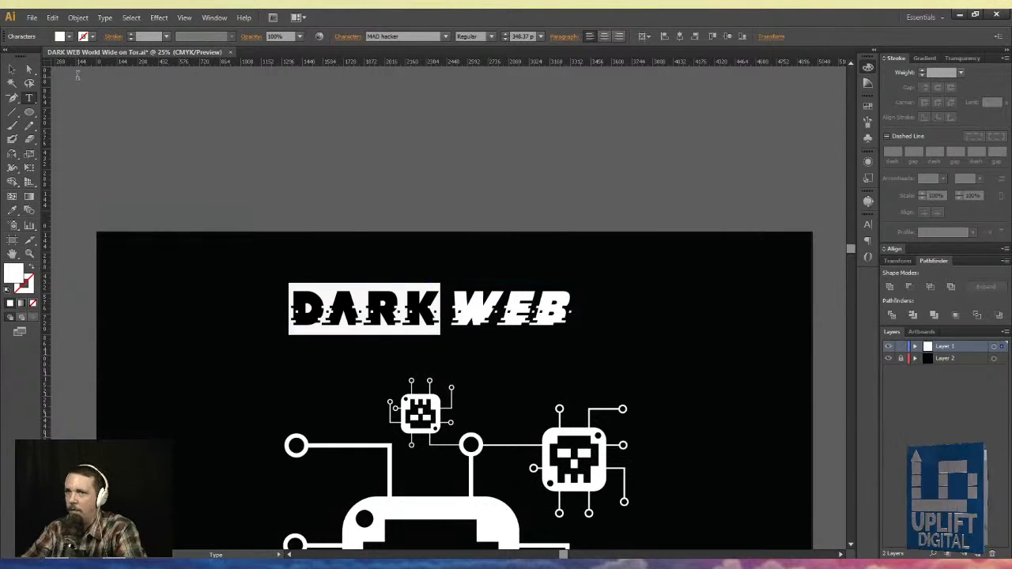
# - Convert the DARK WEB title to outlines
pyautogui.click(9, 70)
pyautogui.click(259, 173)
pyautogui.hotkey('ctrl', '-')
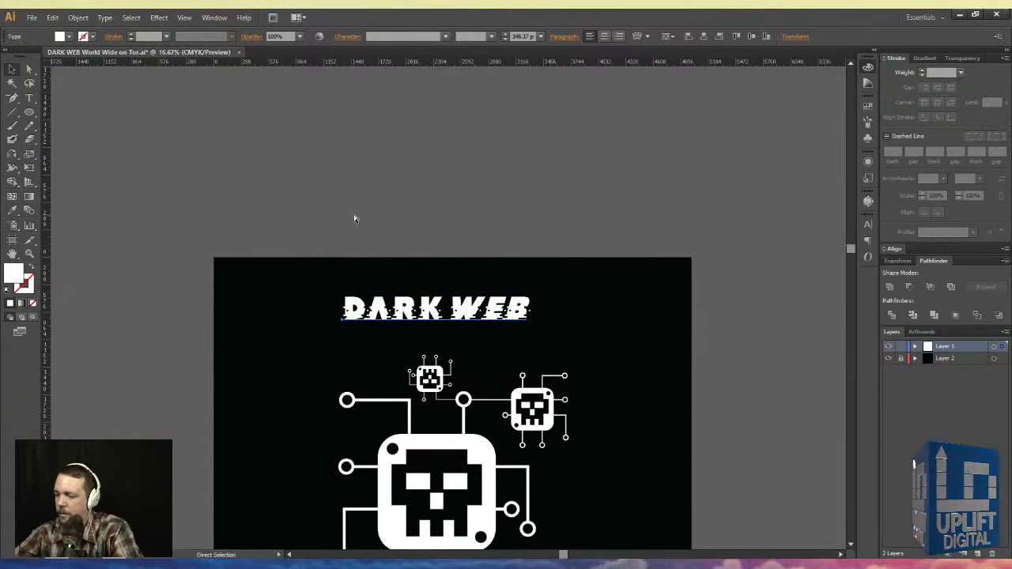
pyautogui.hotkey('ctrl', '-')
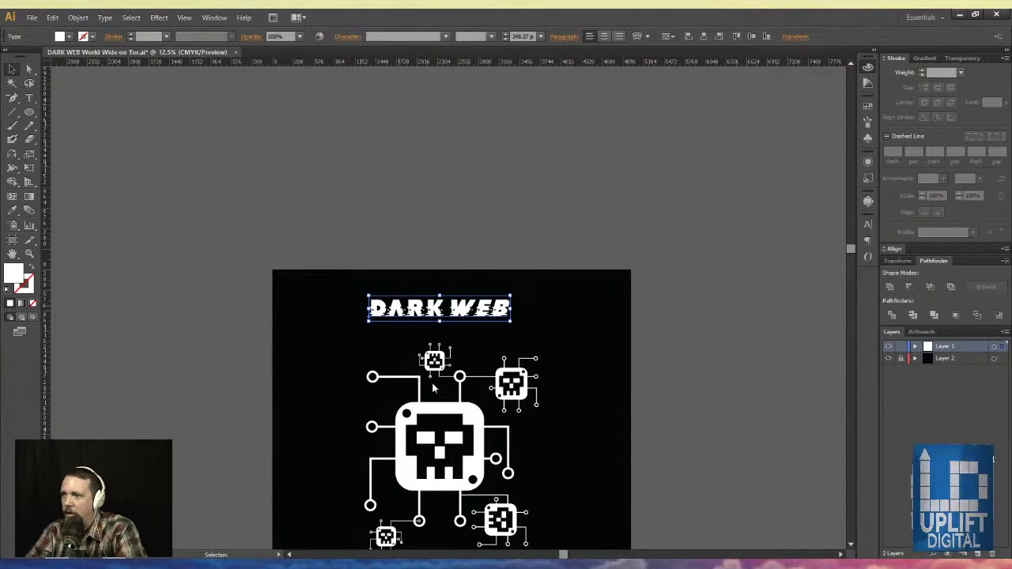
pyautogui.hotkey('ctrl', 'shift', 'o')
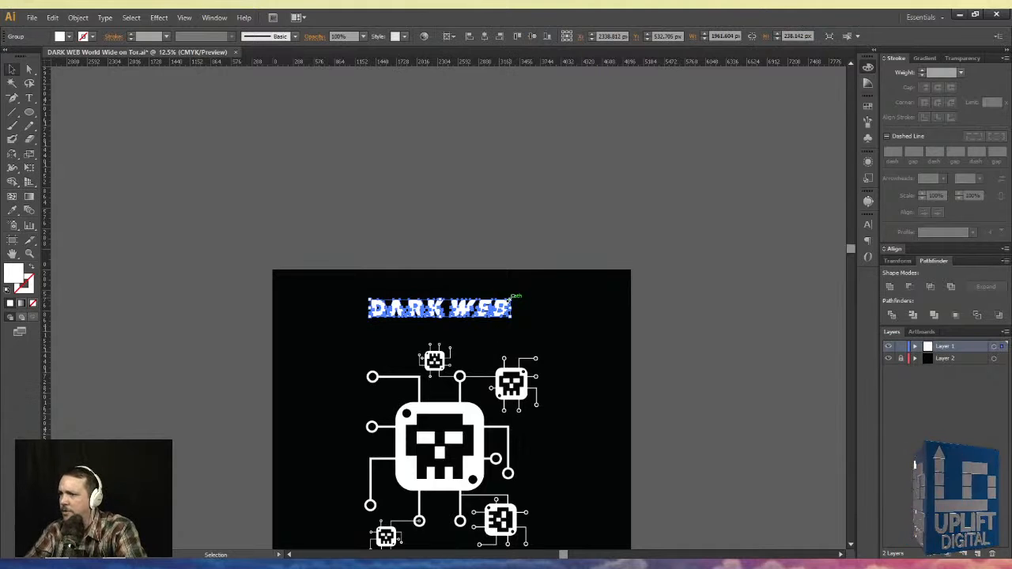
# - Mark the left and right edges of the skull chip artwork with vertical guides and remove them again
pyautogui.moveTo(260, 332); pyautogui.dragTo(178, 204)
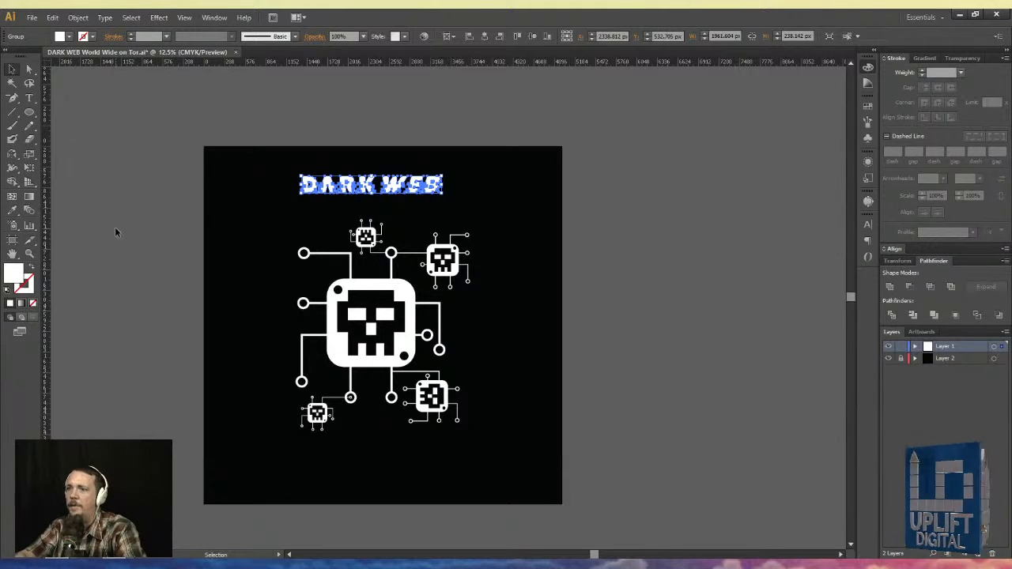
pyautogui.moveTo(45, 261); pyautogui.dragTo(296, 385)
pyautogui.moveTo(46, 211); pyautogui.dragTo(473, 270)
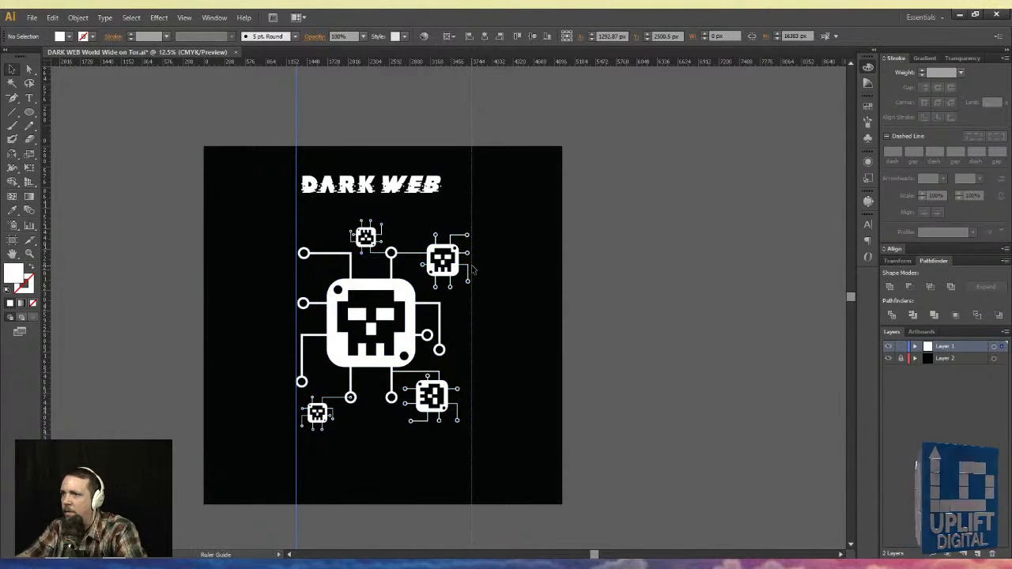
pyautogui.moveTo(502, 210); pyautogui.dragTo(566, 415)
pyautogui.press('Delete')
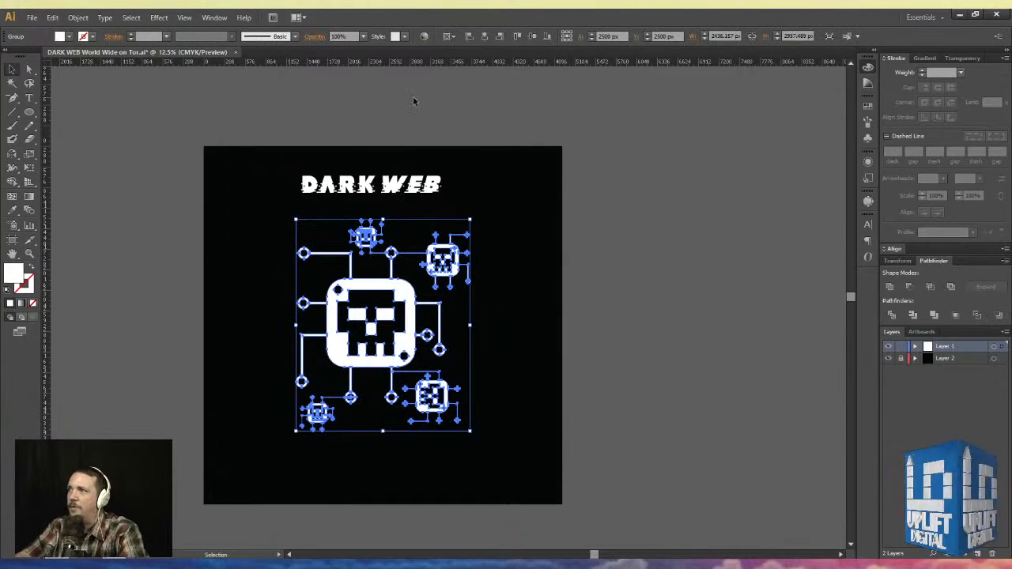
# - Set the DARK WEB title's width to 2436.157 px with proportions linked, matching the skull chip artwork
pyautogui.click(741, 37)
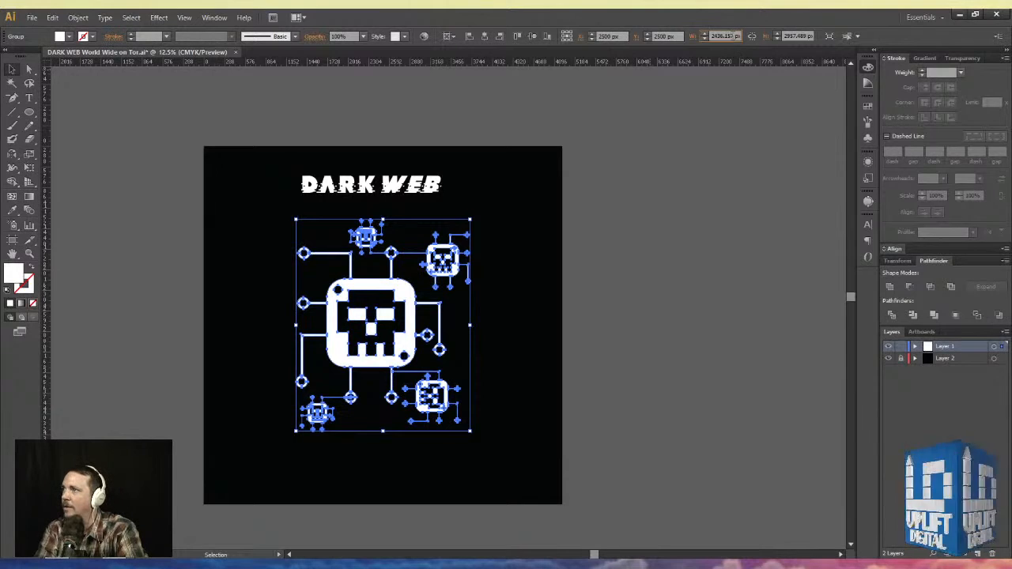
pyautogui.click(343, 188)
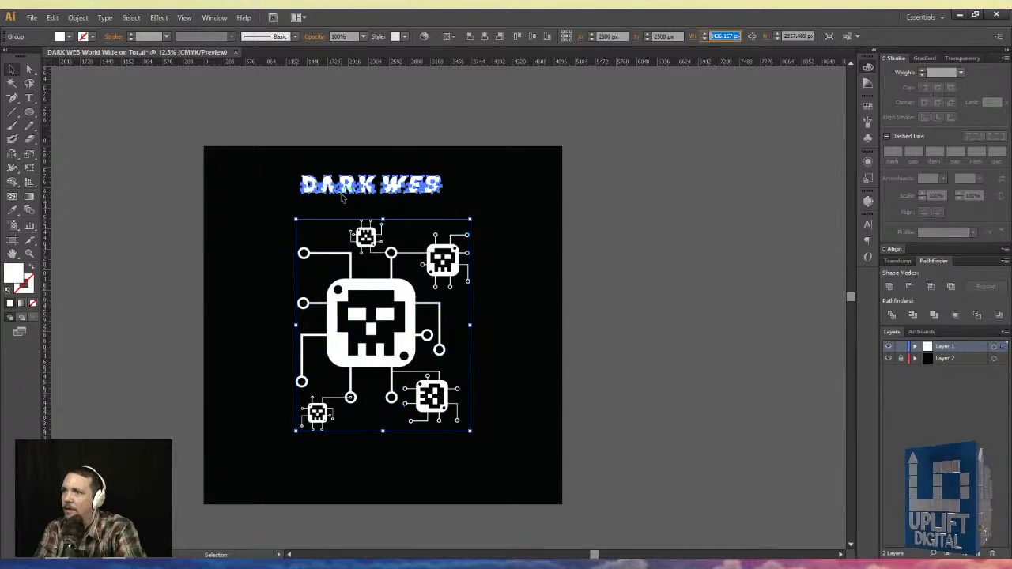
pyautogui.click(716, 35)
pyautogui.doubleClick(720, 35)
pyautogui.write('2433.157 px')
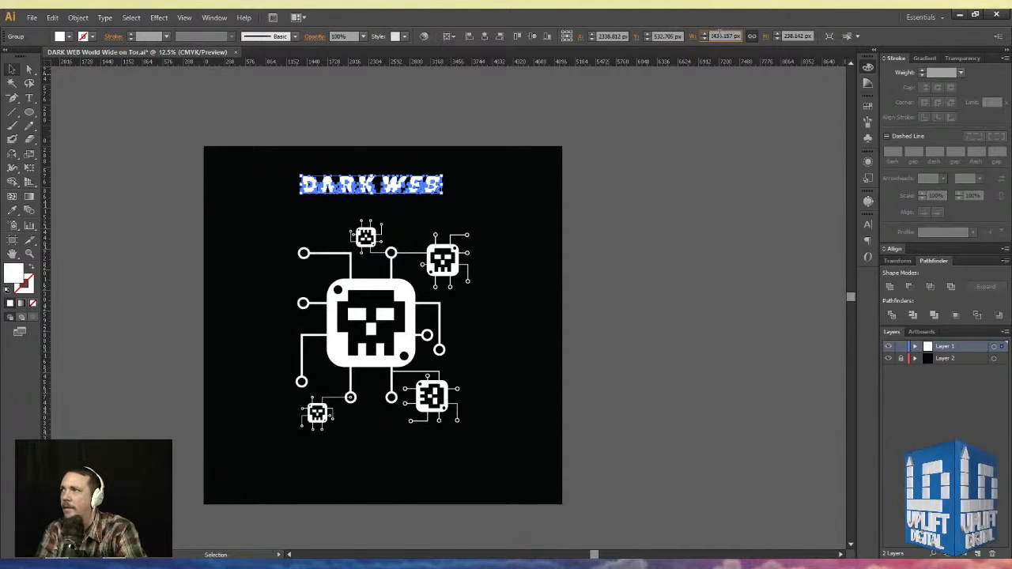
pyautogui.press('Return')
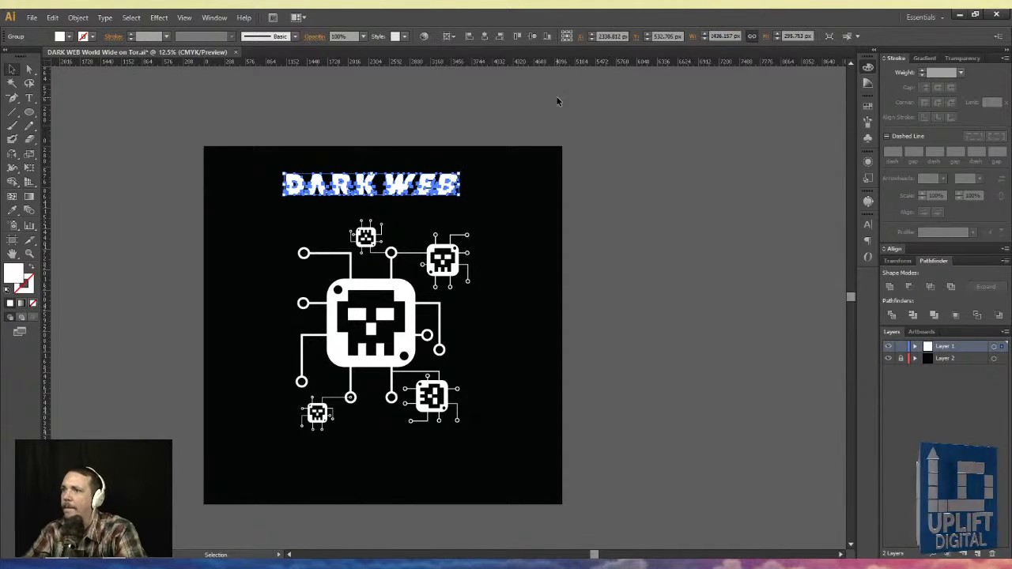
# - Center the DARK WEB title horizontally on the artboard and move it down to just above the skull artwork
pyautogui.click(481, 37)
pyautogui.moveTo(358, 186); pyautogui.dragTo(357, 207)
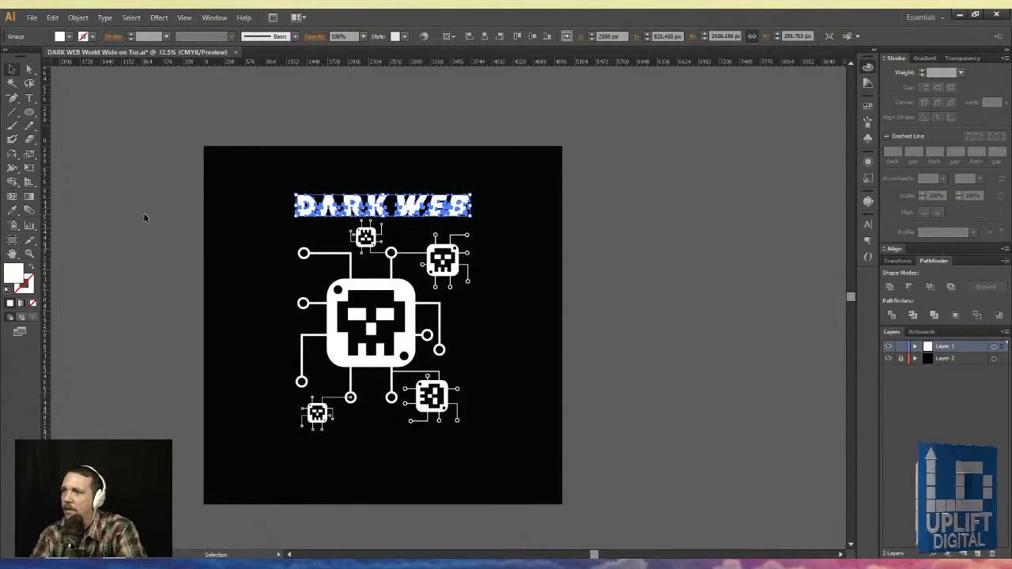
pyautogui.click(144, 218)
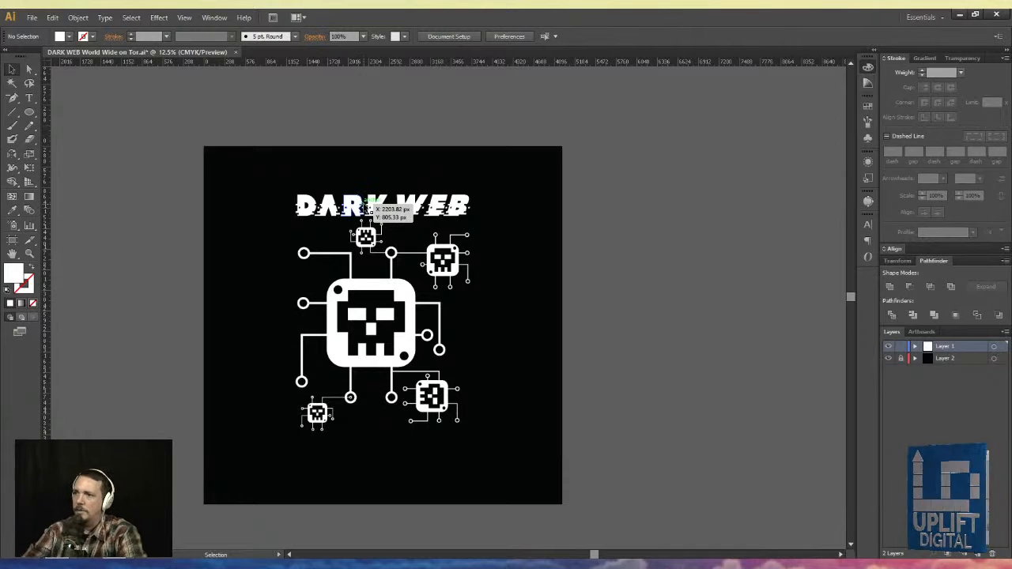
# - Try an enlarged DARK WEB title about 3800 px wide above the artwork, with a spare copy of it above the artboard
pyautogui.moveTo(367, 207); pyautogui.dragTo(369, 107)
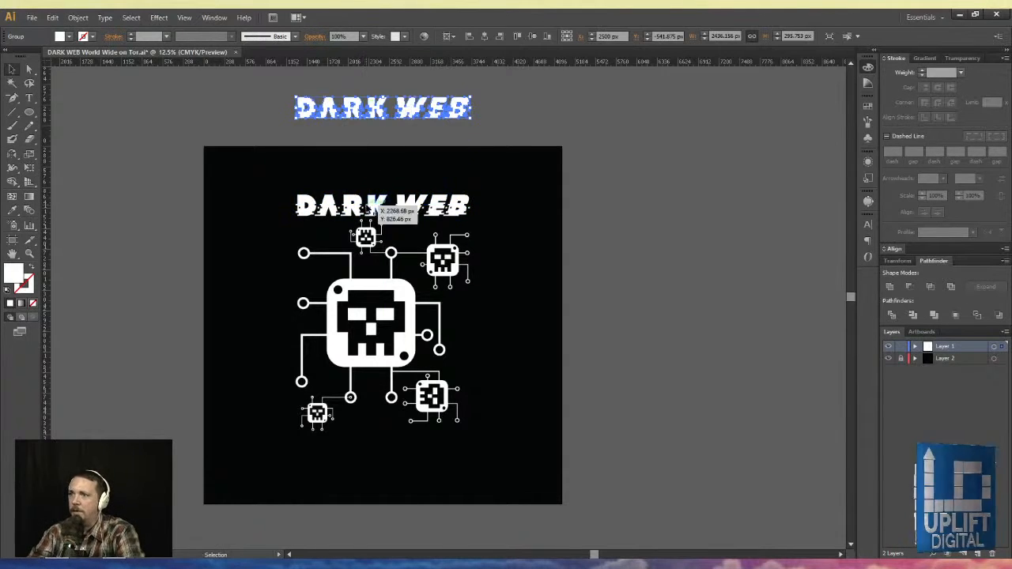
pyautogui.moveTo(369, 215); pyautogui.dragTo(374, 248)
pyautogui.moveTo(294, 229); pyautogui.dragTo(253, 189)
pyautogui.moveTo(293, 236); pyautogui.dragTo(291, 223)
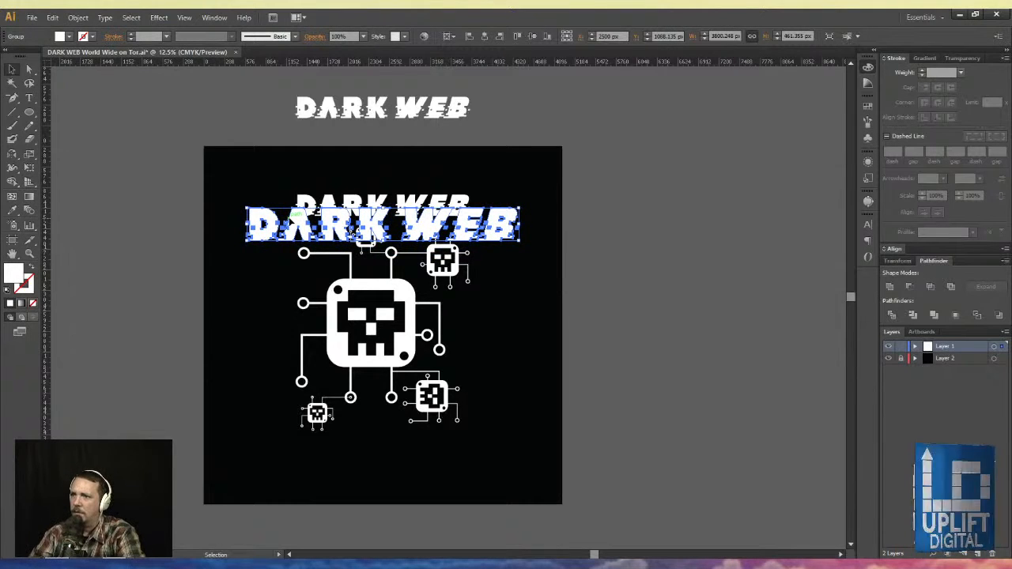
pyautogui.moveTo(292, 215); pyautogui.dragTo(339, 202)
pyautogui.click(275, 256)
pyautogui.click(337, 199)
pyautogui.press('Delete')
pyautogui.click(241, 277)
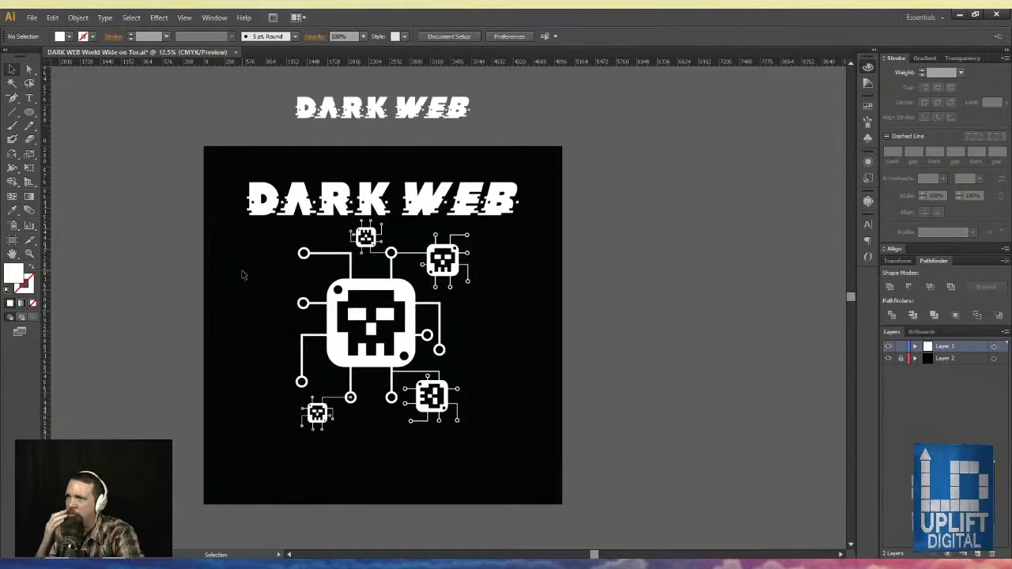
pyautogui.moveTo(277, 200); pyautogui.dragTo(324, 208)
pyautogui.click(189, 164)
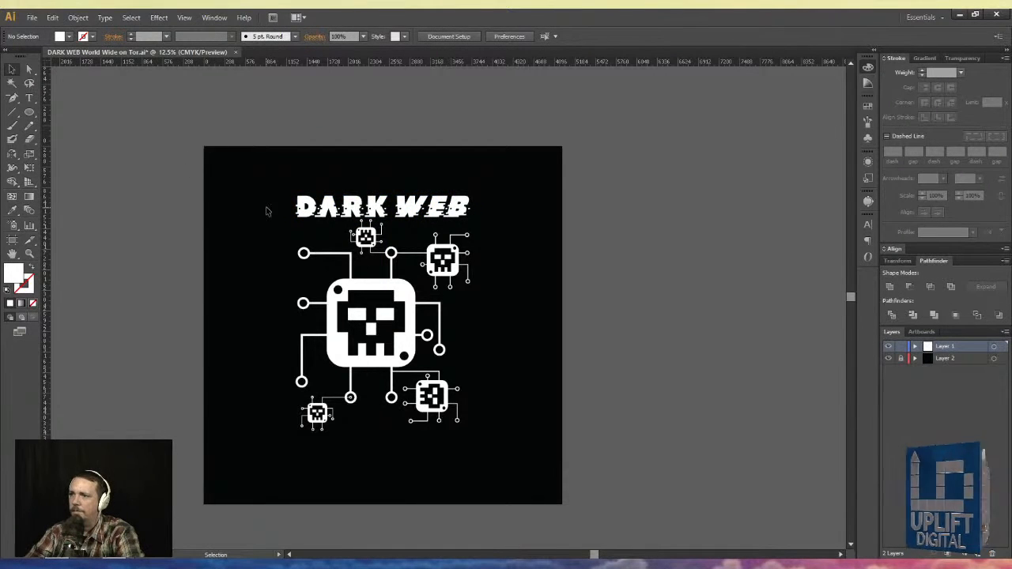
# - Try the DARK WEB title over the large skull chip and move it back above the artwork
pyautogui.moveTo(332, 214); pyautogui.dragTo(332, 304)
pyautogui.moveTo(331, 341); pyautogui.dragTo(312, 204)
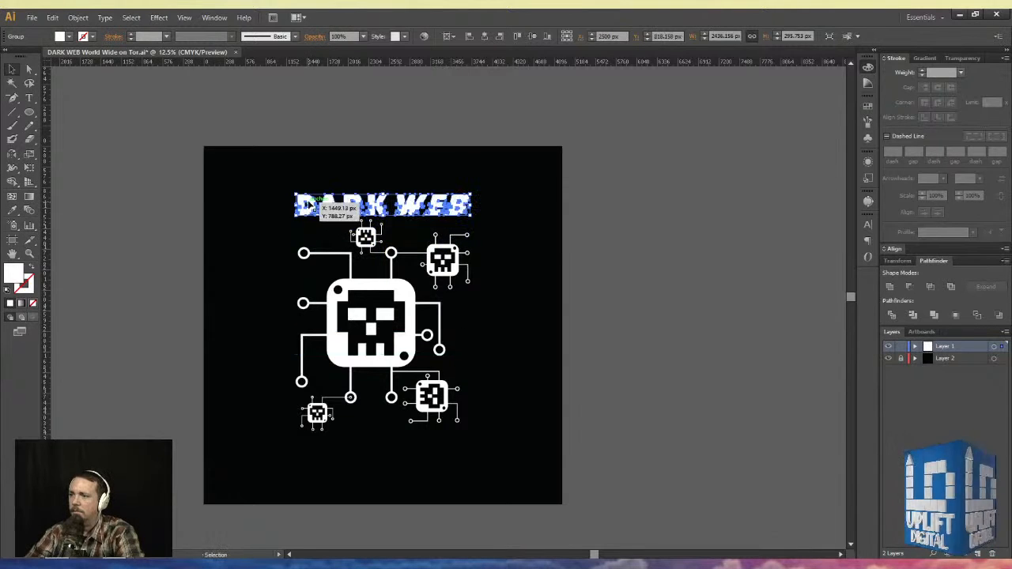
pyautogui.click(269, 237)
pyautogui.click(379, 242)
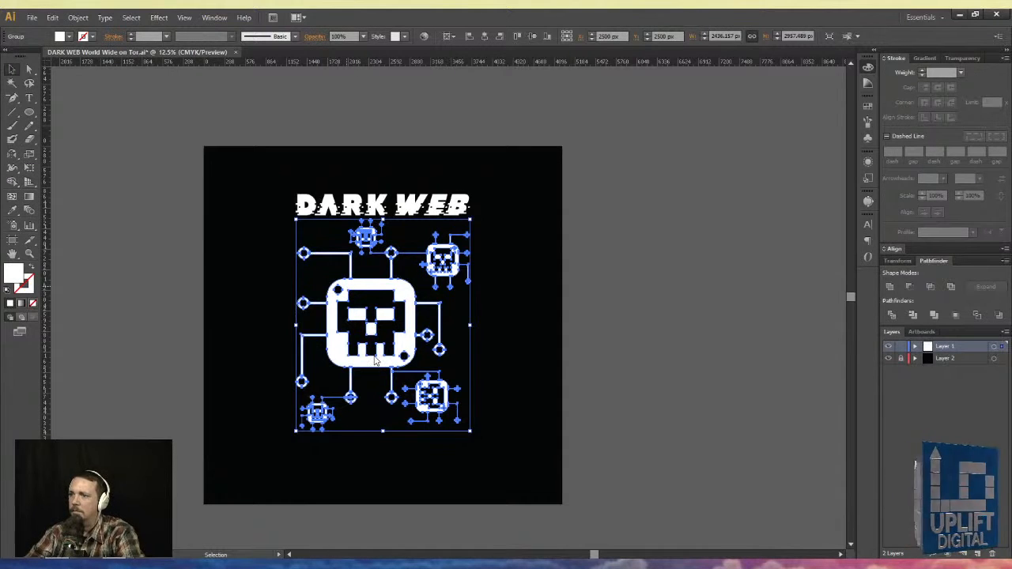
pyautogui.click(249, 244)
pyautogui.click(366, 250)
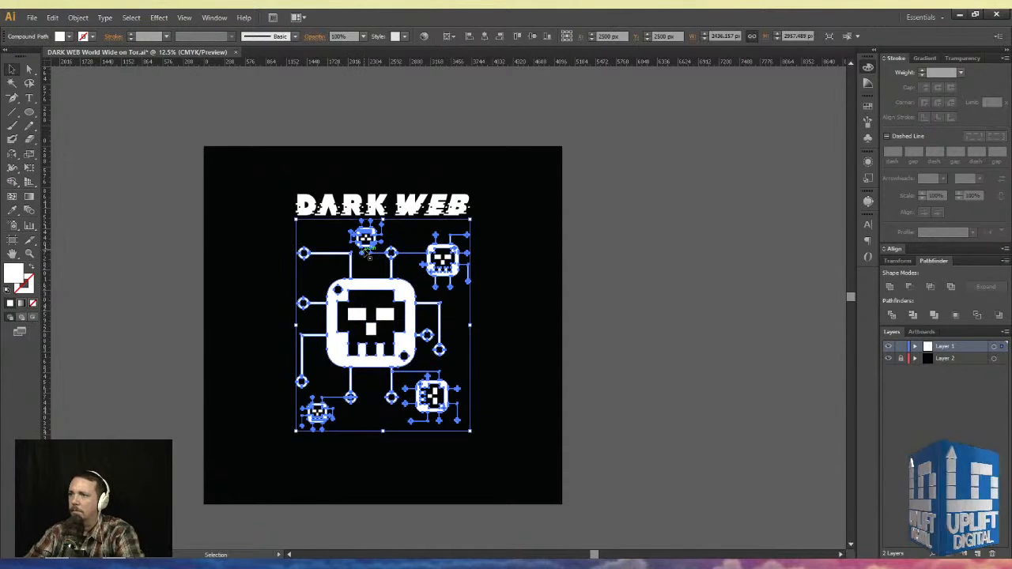
pyautogui.click(300, 250)
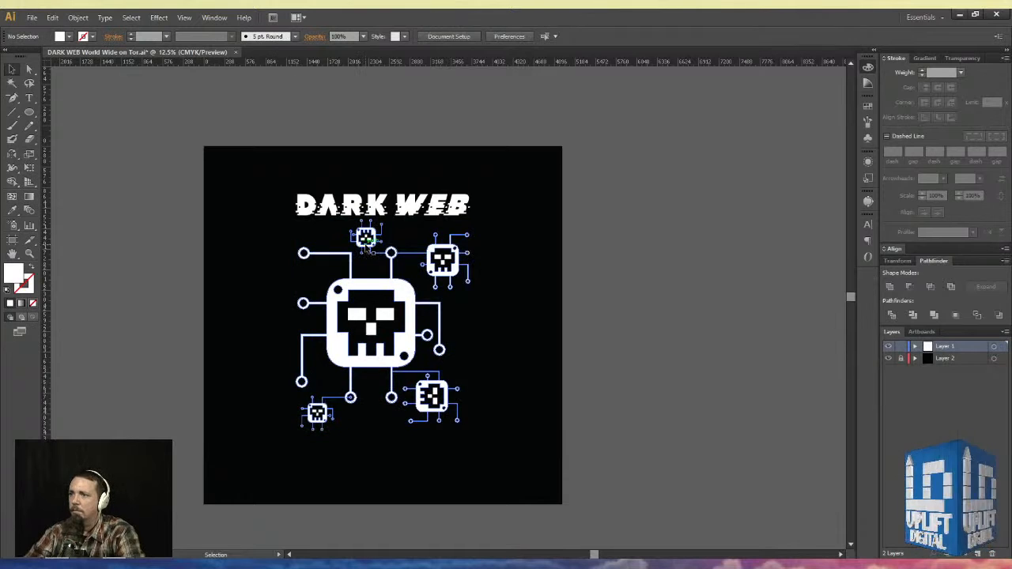
pyautogui.click(365, 241)
pyautogui.click(256, 230)
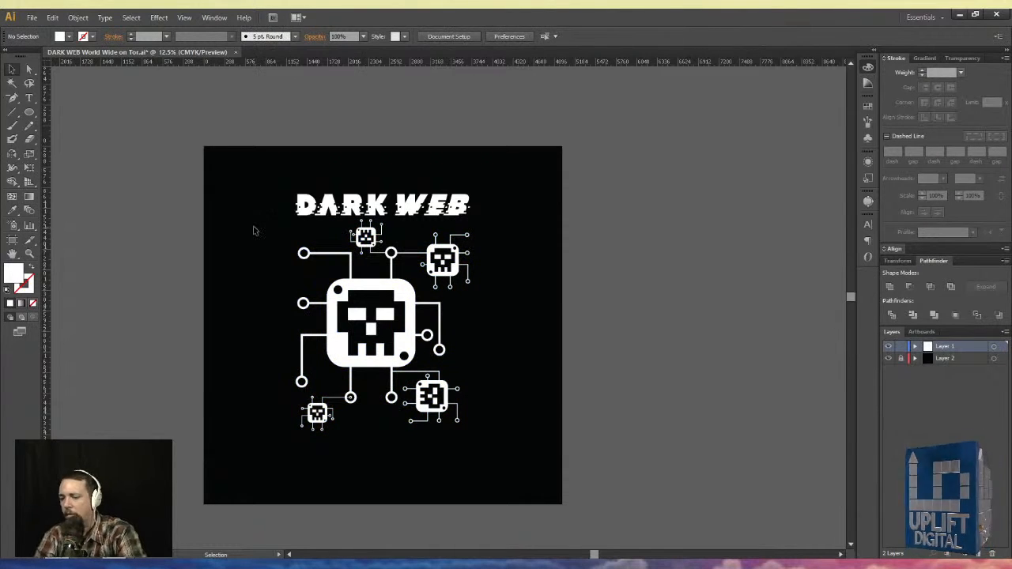
pyautogui.hotkey('ctrl', 'a')
pyautogui.click(256, 238)
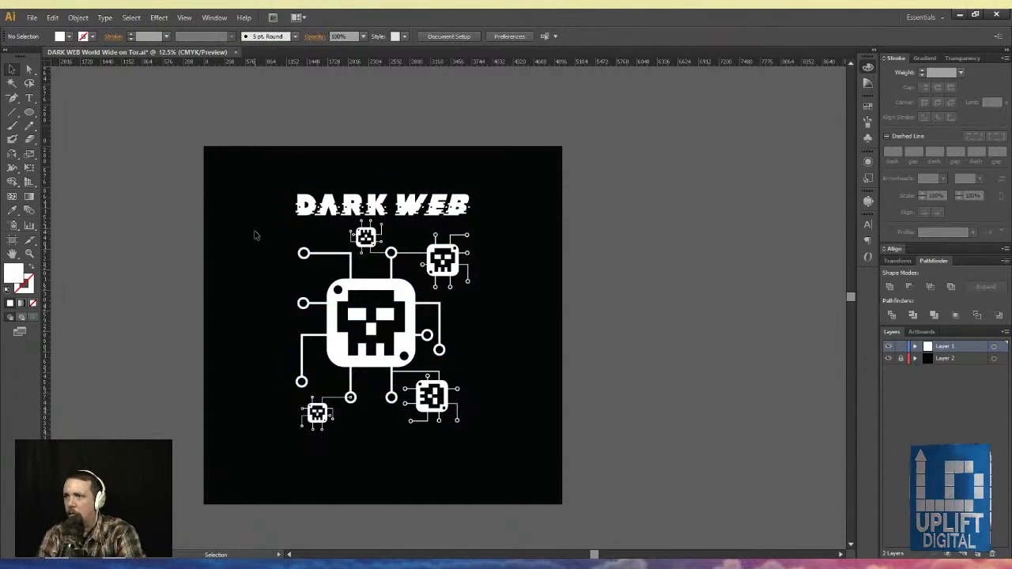
pyautogui.hotkey('ctrl', 'z')
pyautogui.click(253, 235)
pyautogui.click(348, 241)
pyautogui.click(283, 209)
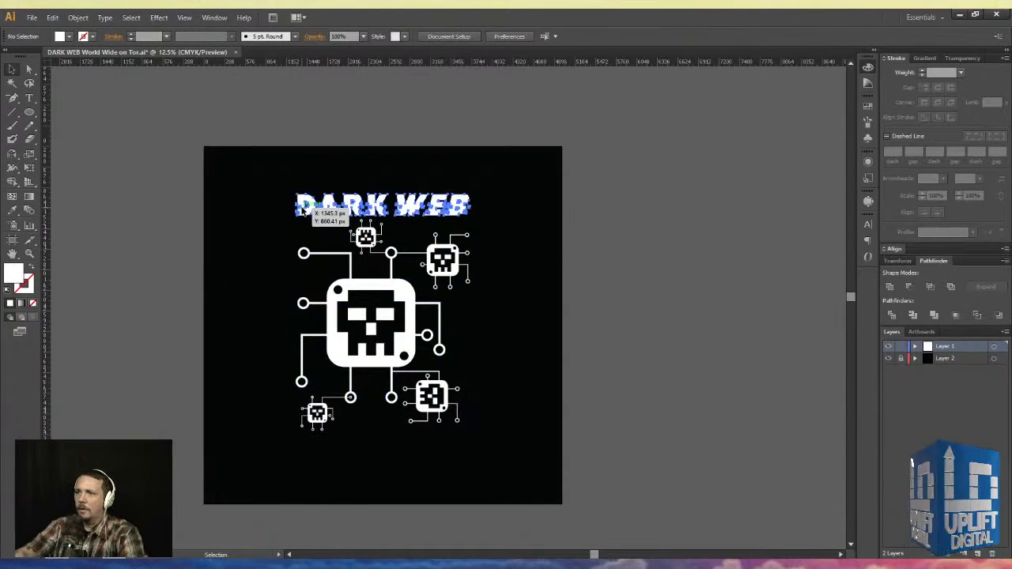
# - Give the DARK WEB title a red stroke with a weight of 29 pt
pyautogui.click(310, 207)
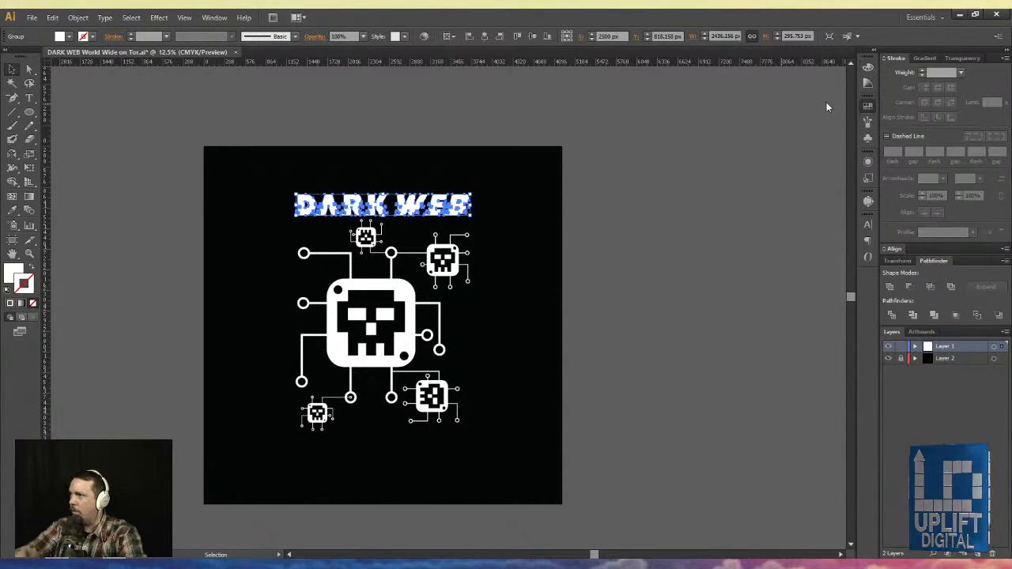
pyautogui.click(758, 117)
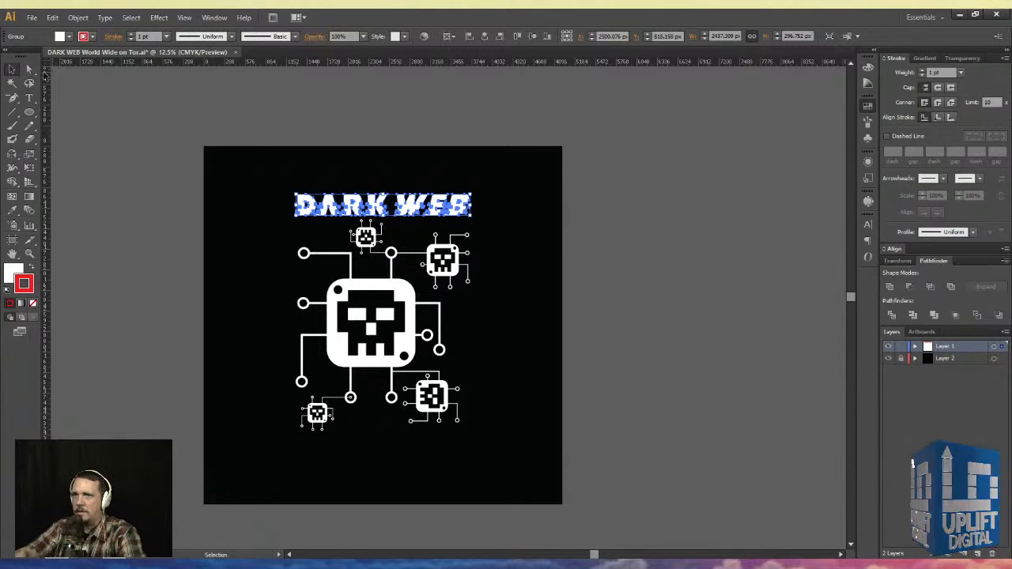
pyautogui.click(131, 33)
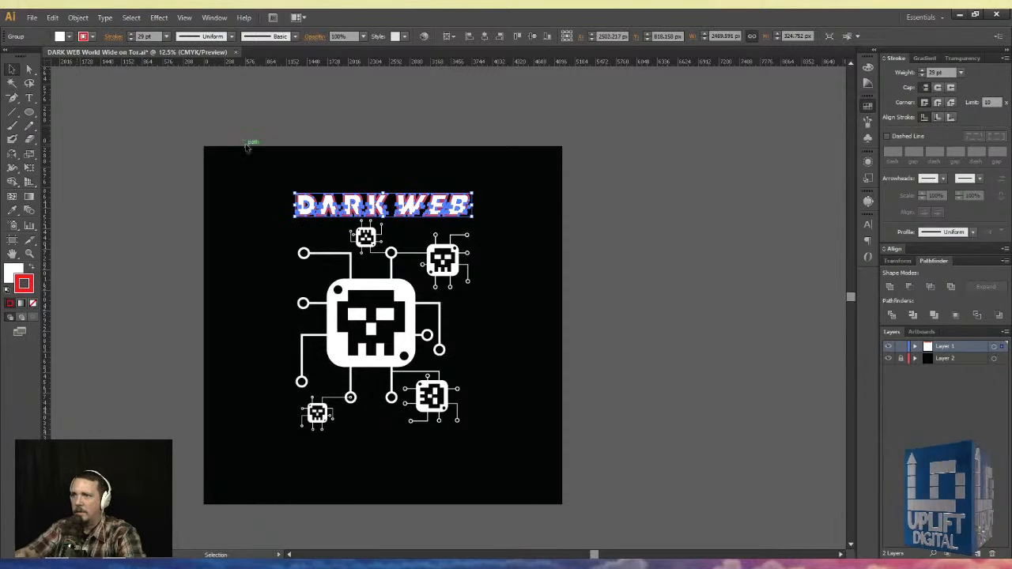
# - Try the red-outlined title lower, overlapping the upper part of the skull artwork
pyautogui.moveTo(327, 198); pyautogui.dragTo(327, 259)
pyautogui.click(234, 215)
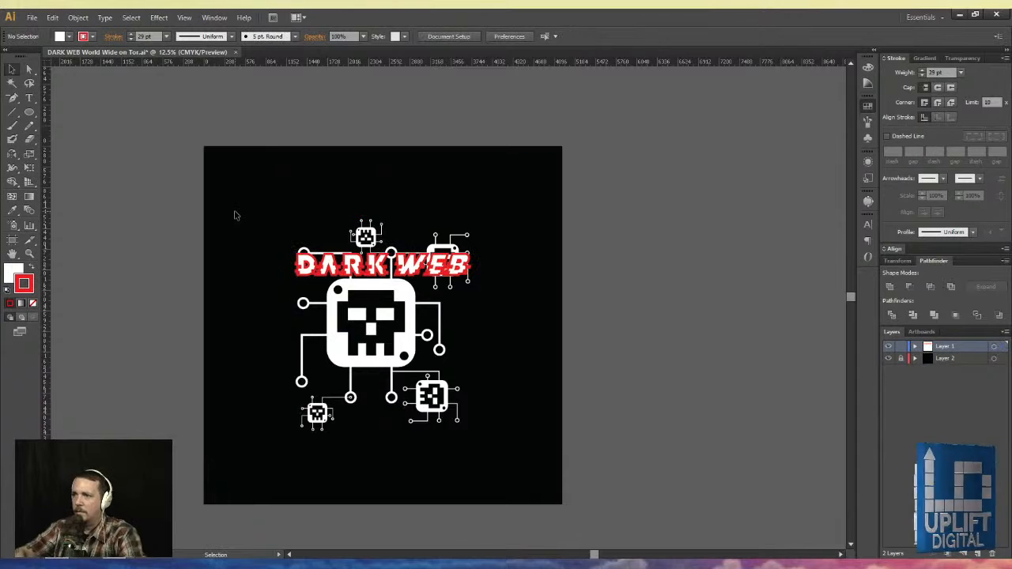
pyautogui.scroll(5, 234, 215)
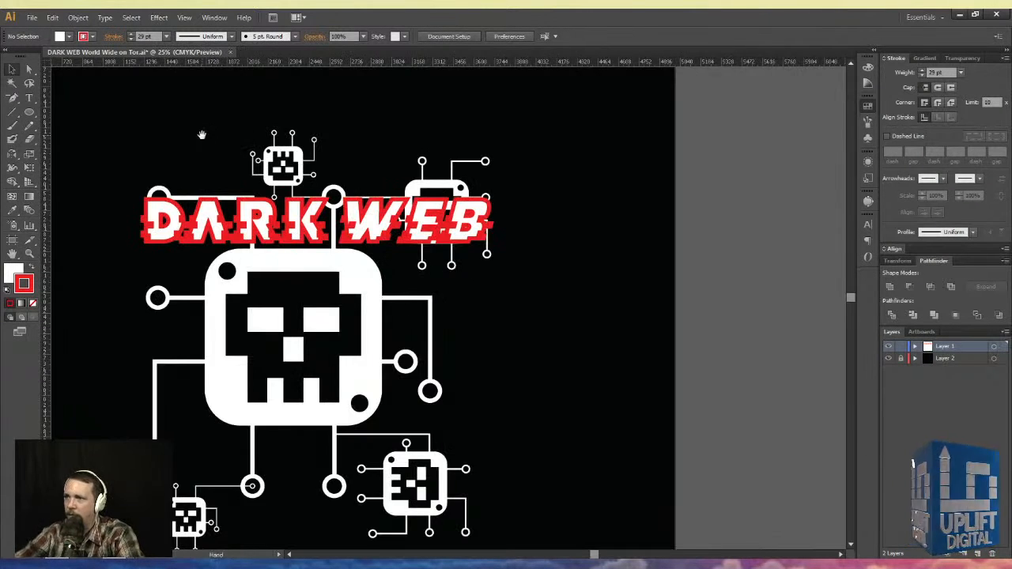
pyautogui.hotkey('ctrl', '-')
pyautogui.hotkey('ctrl', '-')
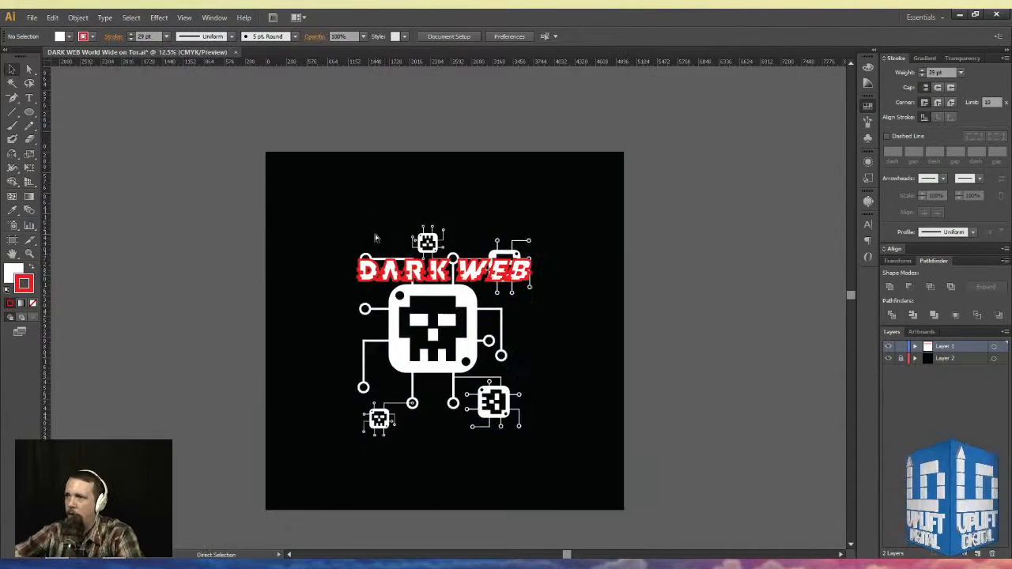
# - Reduce the DARK WEB title's red stroke to 14 pt
pyautogui.click(390, 270)
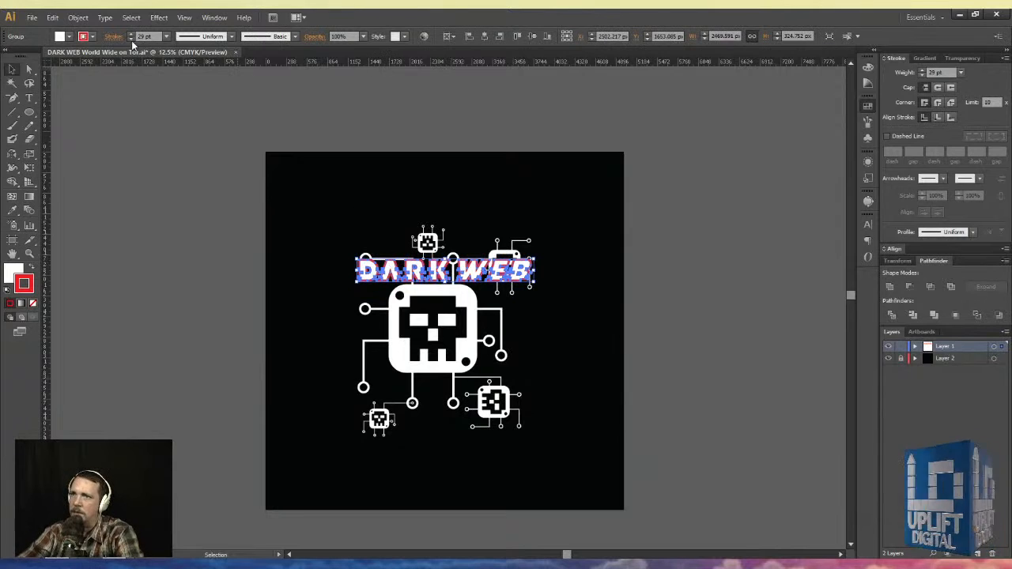
pyautogui.click(130, 40)
pyautogui.click(131, 39)
pyautogui.click(219, 170)
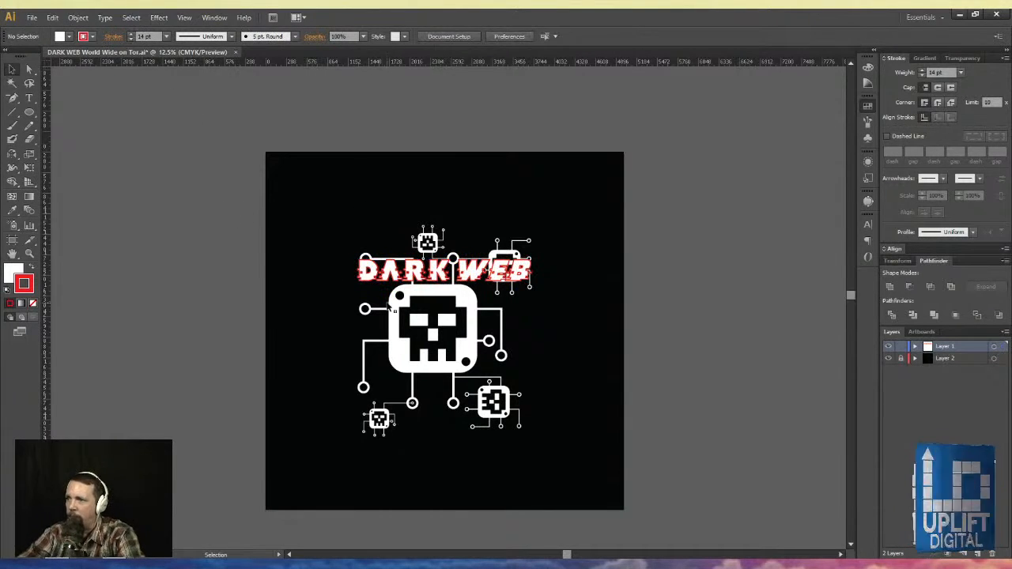
# - Move the DARK WEB title back above the skull artwork and nudge it up to clear the small top chip
pyautogui.moveTo(385, 275); pyautogui.dragTo(385, 219)
pyautogui.click(206, 217)
pyautogui.click(390, 222)
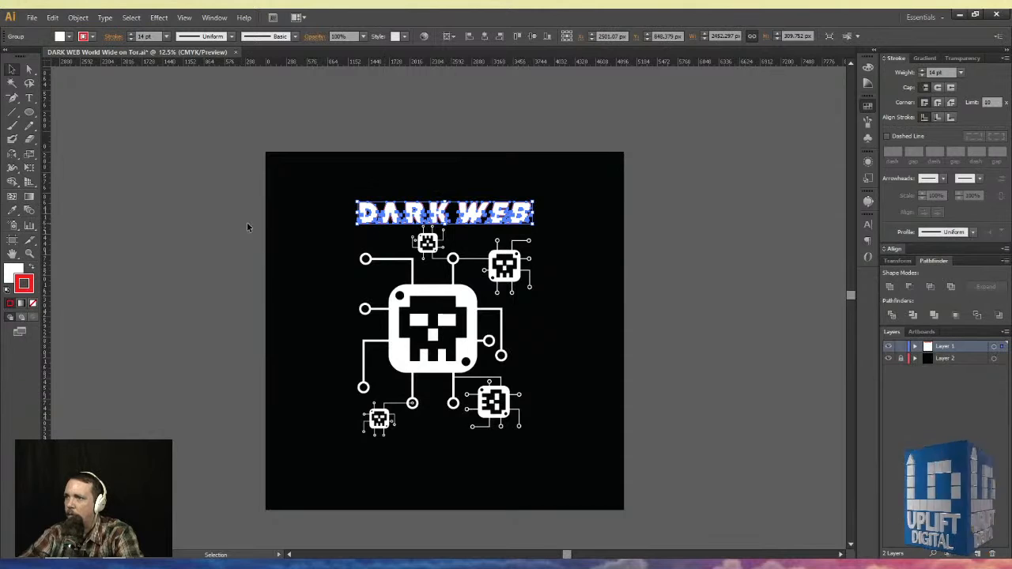
pyautogui.click(220, 221)
pyautogui.click(430, 223)
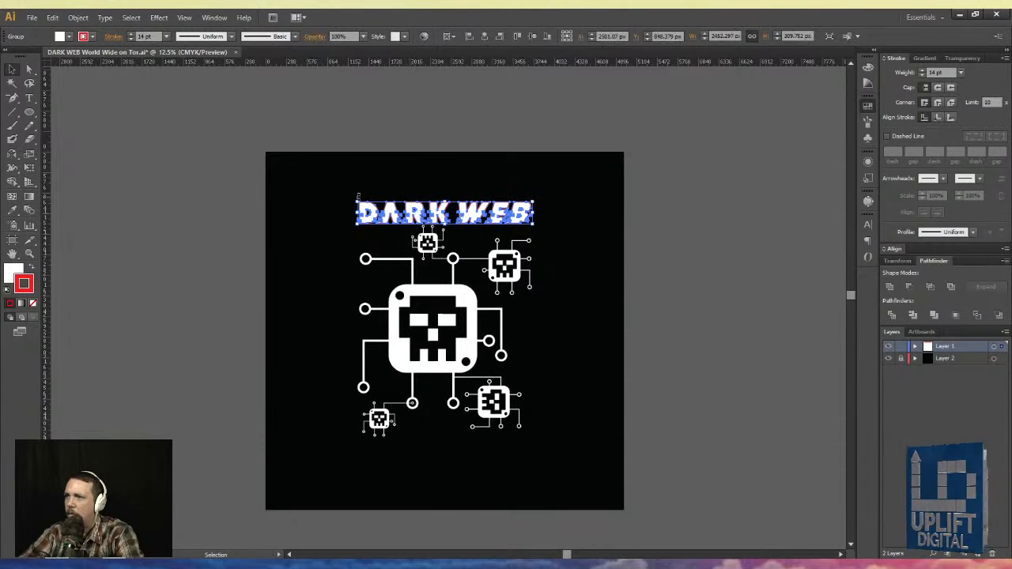
pyautogui.press('Up')
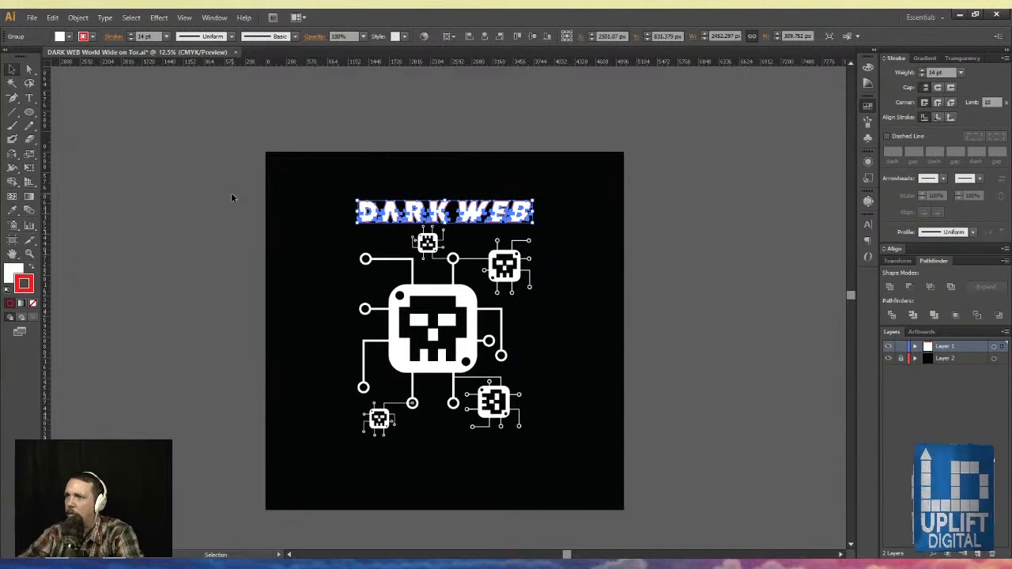
pyautogui.click(231, 195)
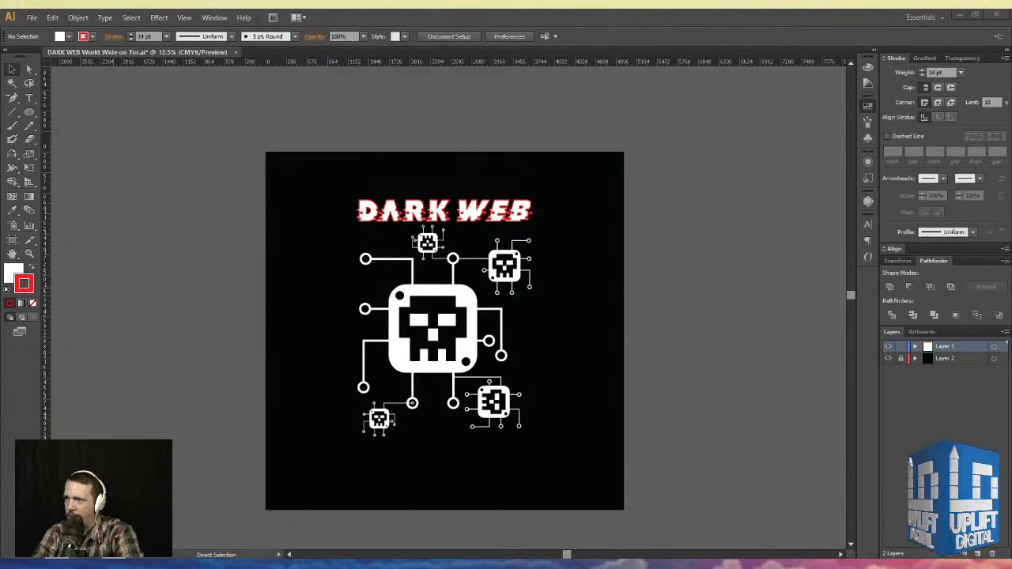
# - Add the text WORLD WIDE ON TOR in the HACKED font below the skull artwork
pyautogui.click(30, 98)
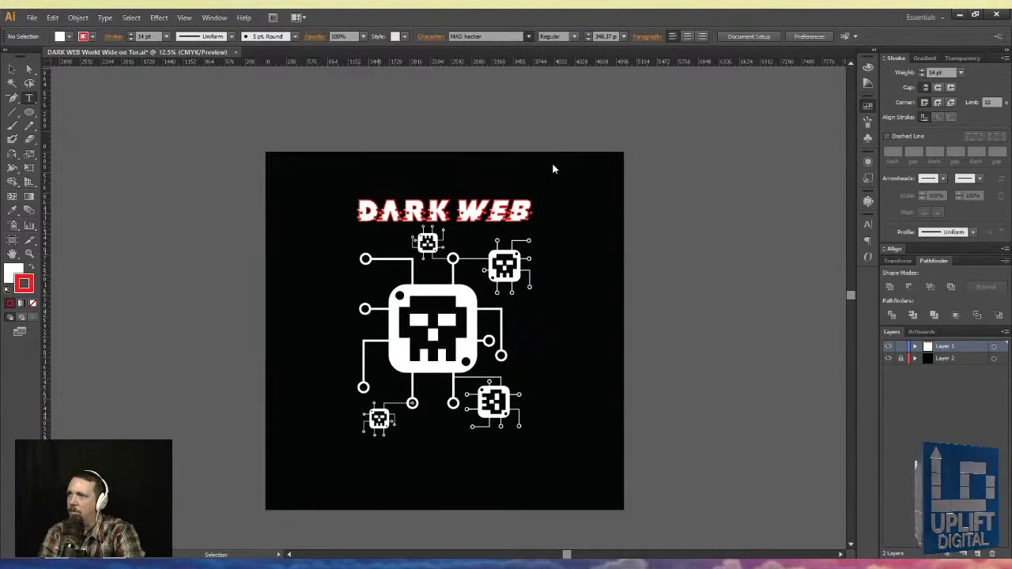
pyautogui.click(342, 475)
pyautogui.write('WORLD WIDE ON TOR')
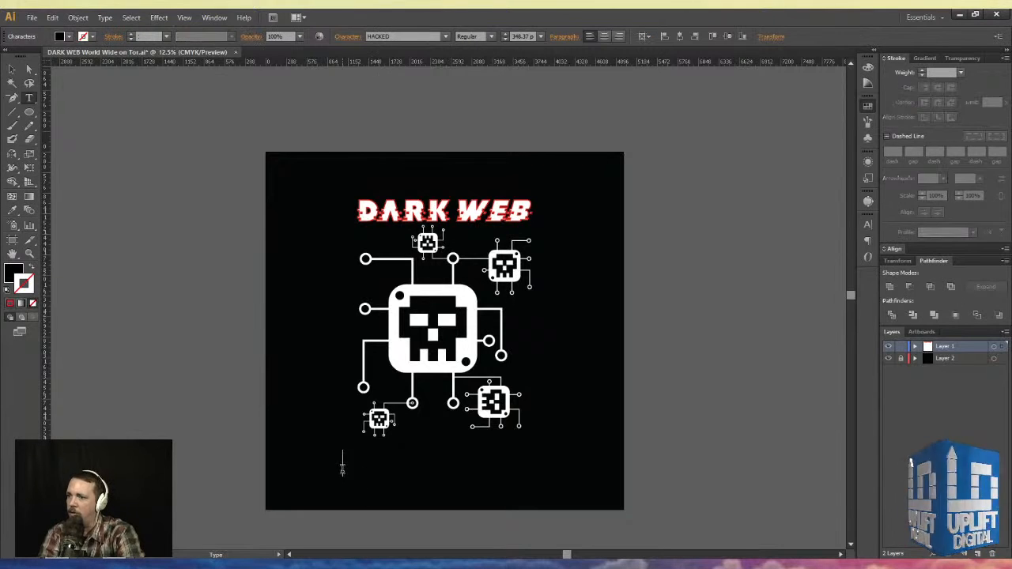
# - Give the WORLD WIDE ON TOR text a white fill and no stroke
pyautogui.hotkey('ctrl', 'a')
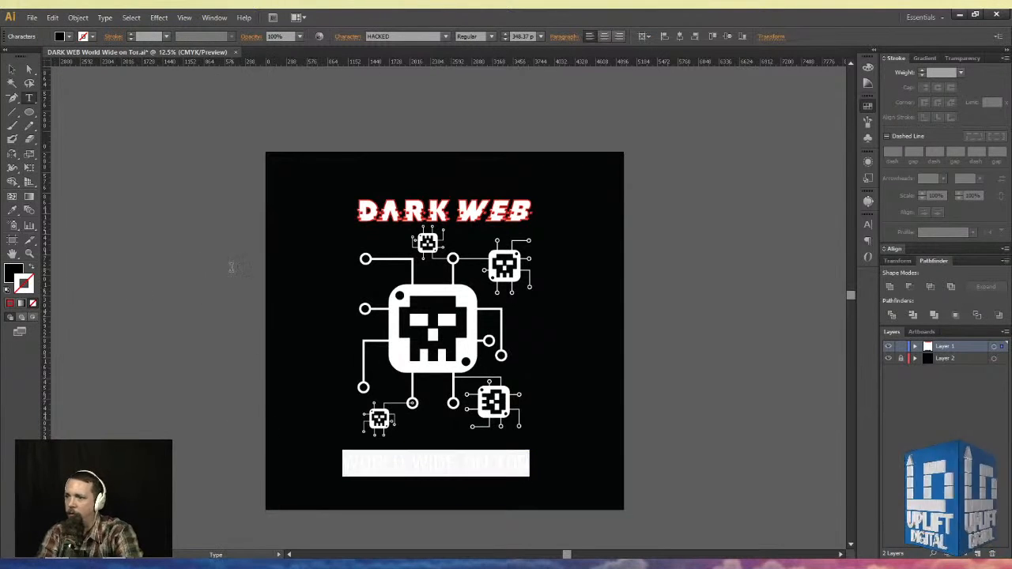
pyautogui.click(742, 115)
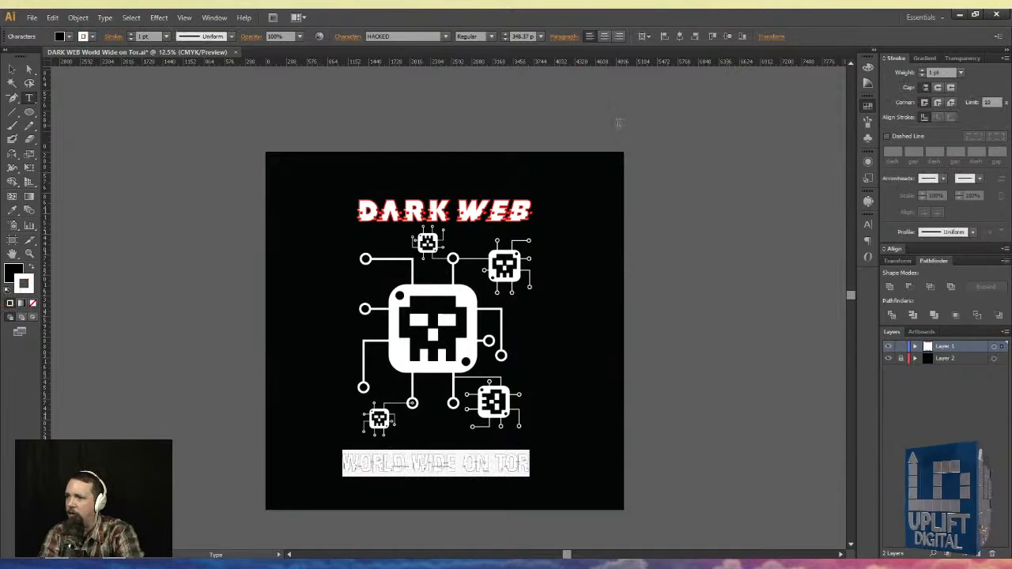
pyautogui.click(32, 270)
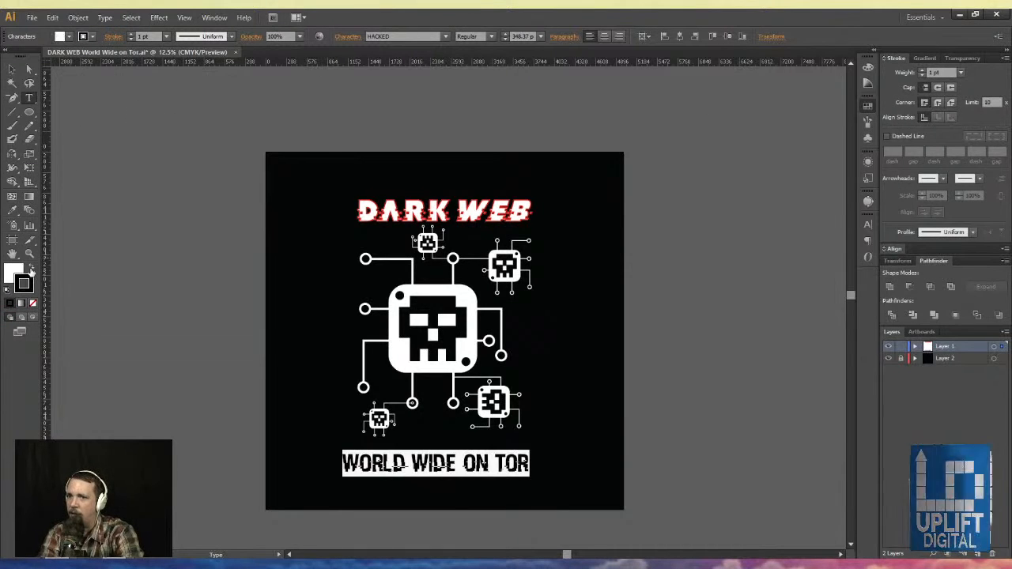
pyautogui.click(32, 303)
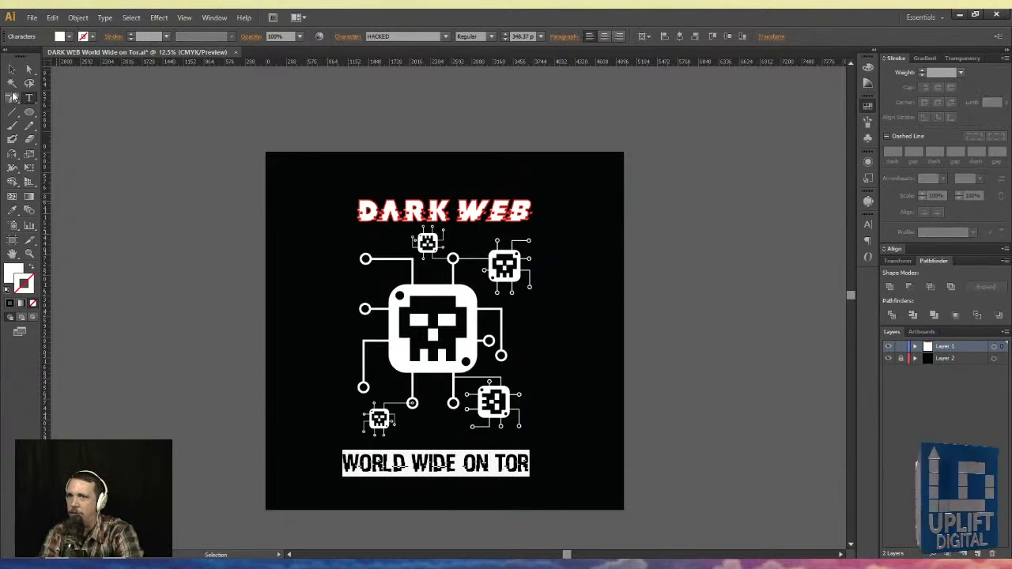
# - Center the WORLD WIDE ON TOR text horizontally on the artboard and convert it to outlines
pyautogui.click(12, 70)
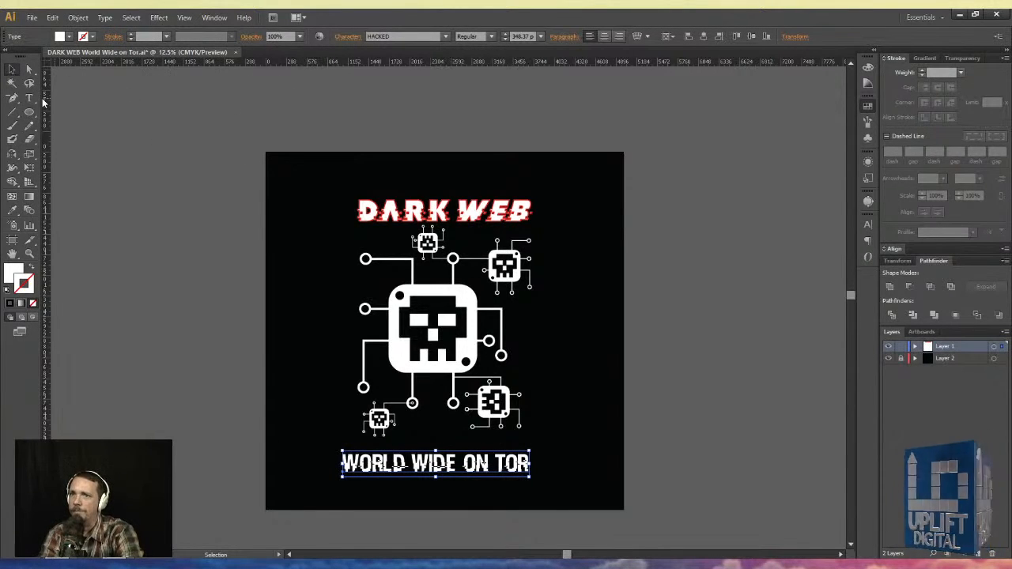
pyautogui.click(702, 38)
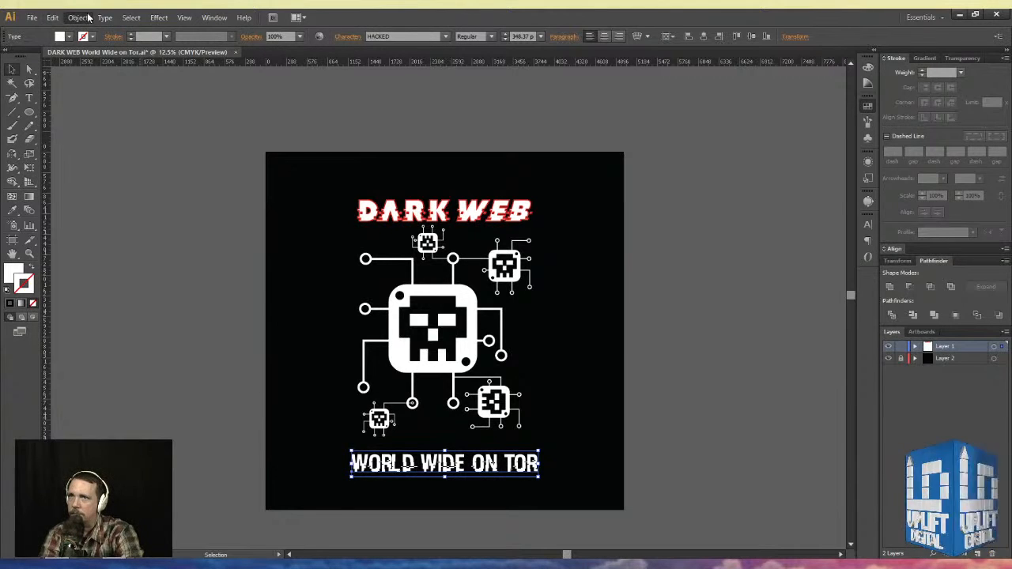
pyautogui.hotkey('ctrl', 'shift', 'o')
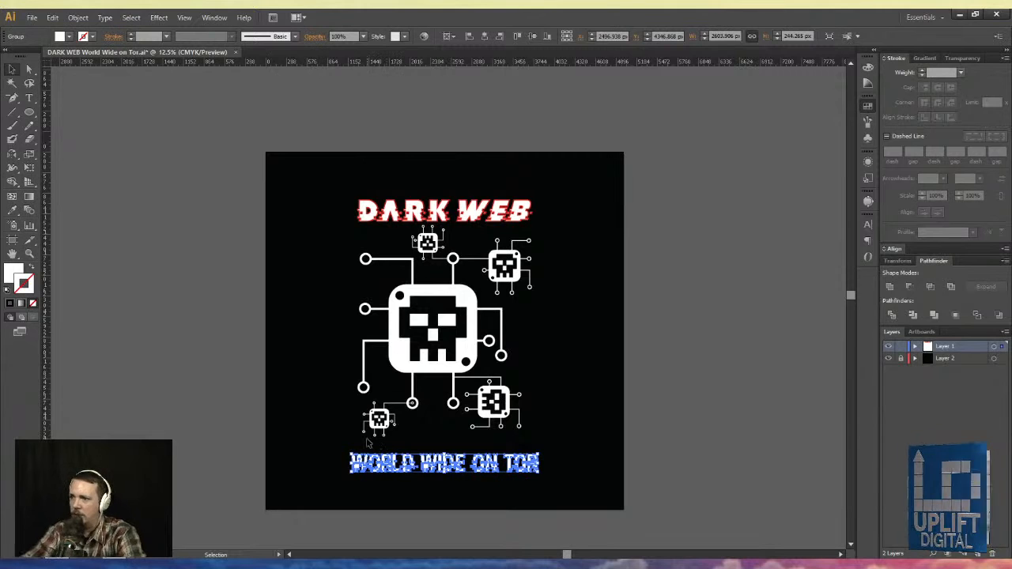
# - Scale the WORLD WIDE ON TOR lettering down to about 1893 px wide and move it up closer to the skull artwork
pyautogui.moveTo(352, 457); pyautogui.dragTo(386, 456)
pyautogui.press('Up')
pyautogui.press('Up')
pyautogui.press('Up')
pyautogui.press('Up')
pyautogui.moveTo(412, 459); pyautogui.dragTo(416, 449)
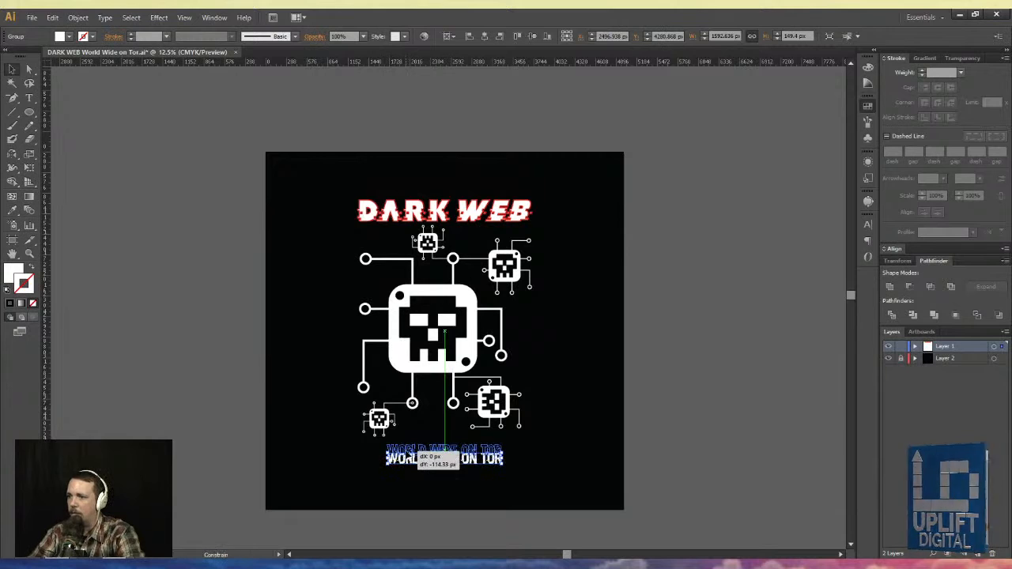
pyautogui.click(288, 373)
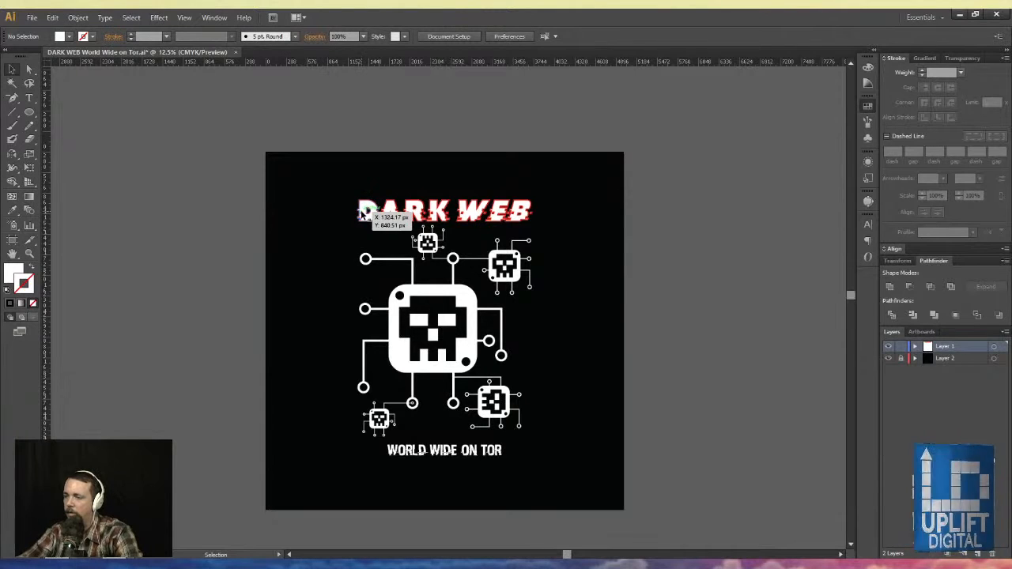
# - Fill the WORLD WIDE ON TOR lettering with red
pyautogui.click(408, 448)
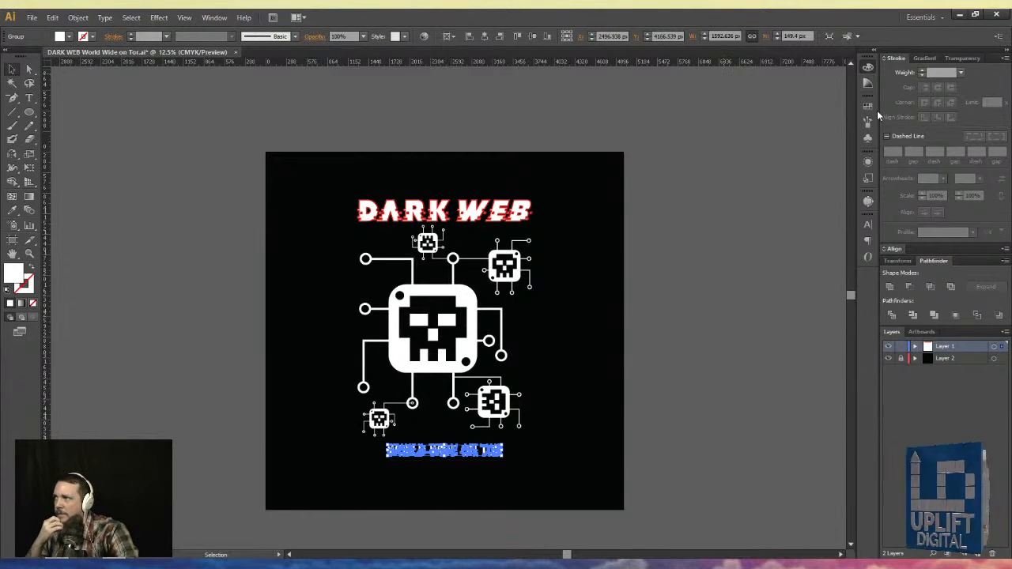
pyautogui.click(757, 115)
pyautogui.click(87, 265)
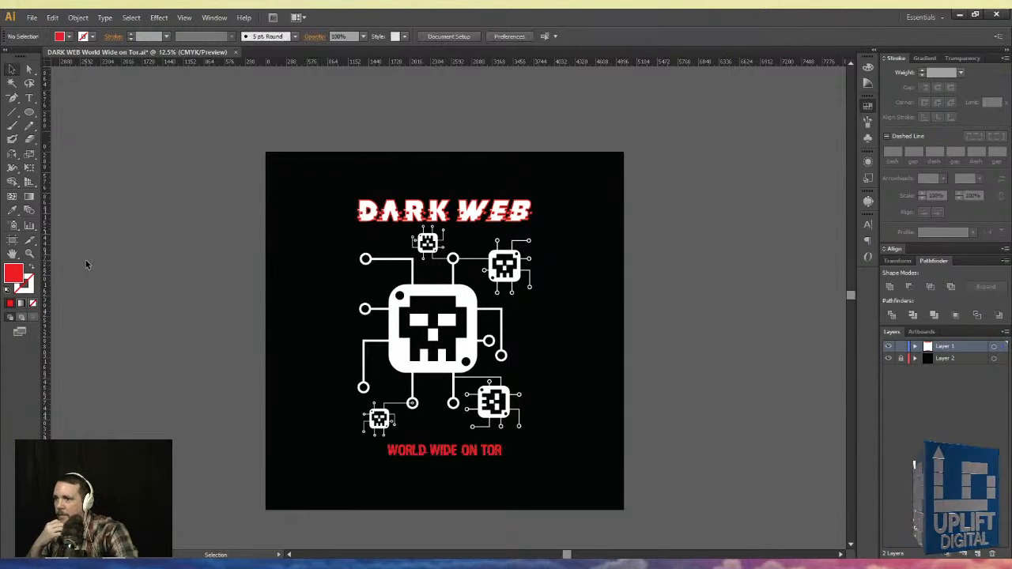
# - Nudge the red WORLD WIDE ON TOR line up slightly toward the lower chips
pyautogui.click(419, 451)
pyautogui.press('Up')
pyautogui.press('Up')
pyautogui.press('Up')
pyautogui.press('Up')
pyautogui.press('Up')
pyautogui.press('Up')
pyautogui.press('Up')
pyautogui.press('Up')
pyautogui.press('Up')
pyautogui.press('Up')
pyautogui.press('Up')
pyautogui.press('Up')
pyautogui.press('Up')
pyautogui.press('Up')
pyautogui.press('Up')
pyautogui.press('Up')
pyautogui.press('Up')
pyautogui.press('Up')
pyautogui.press('Up')
pyautogui.press('Up')
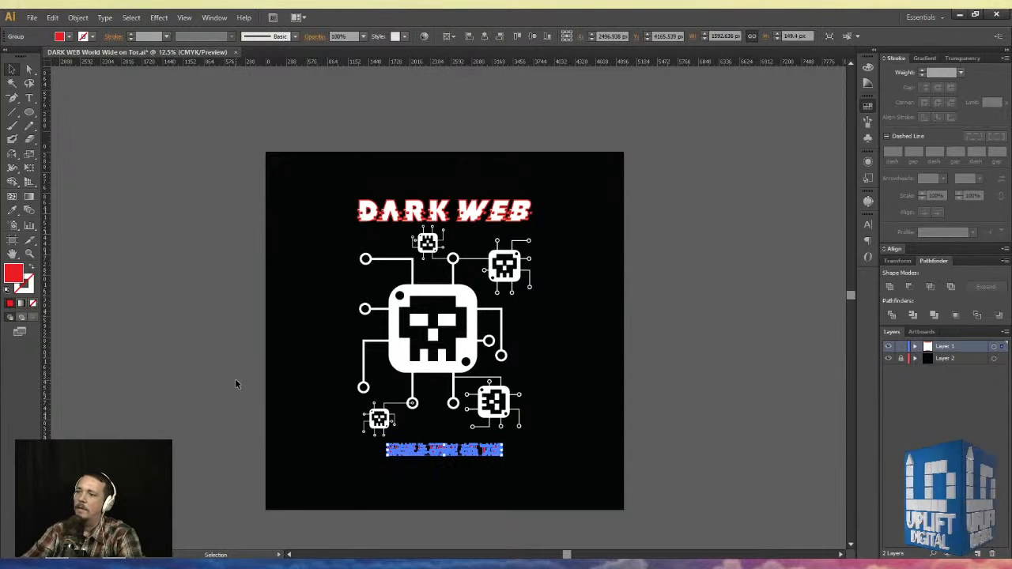
pyautogui.click(235, 383)
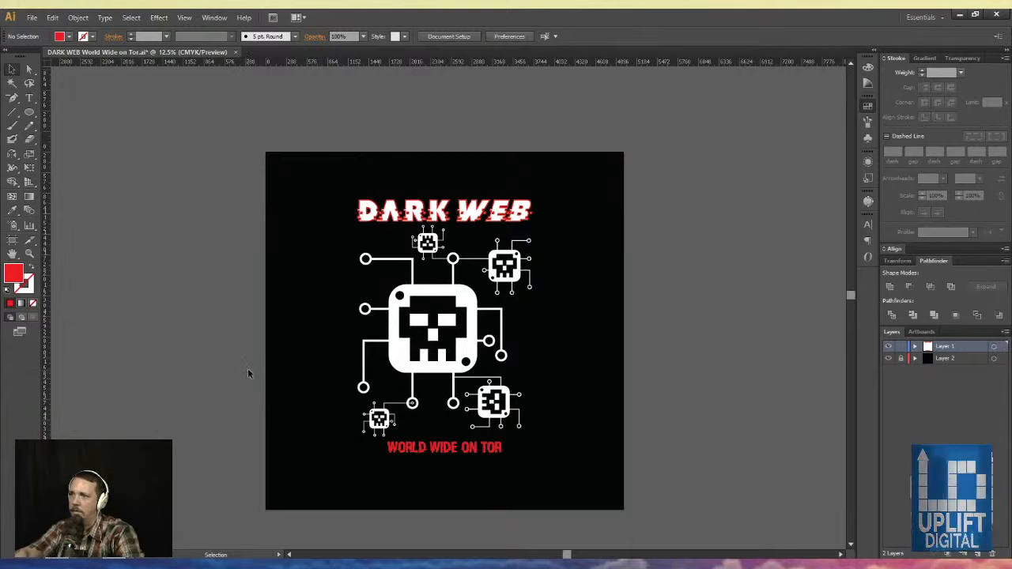
pyautogui.click(388, 209)
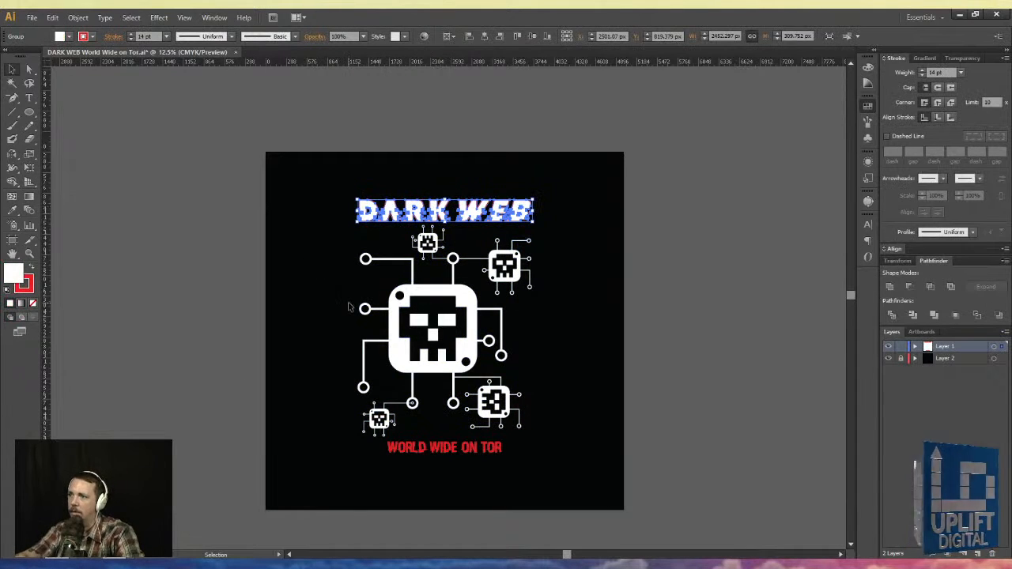
pyautogui.click(269, 285)
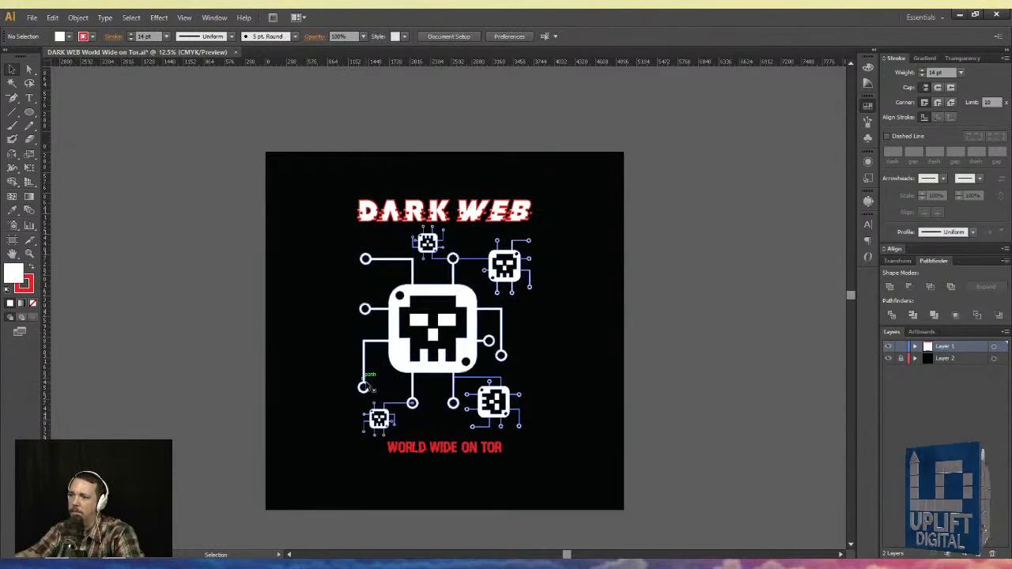
pyautogui.click(414, 457)
pyautogui.click(234, 420)
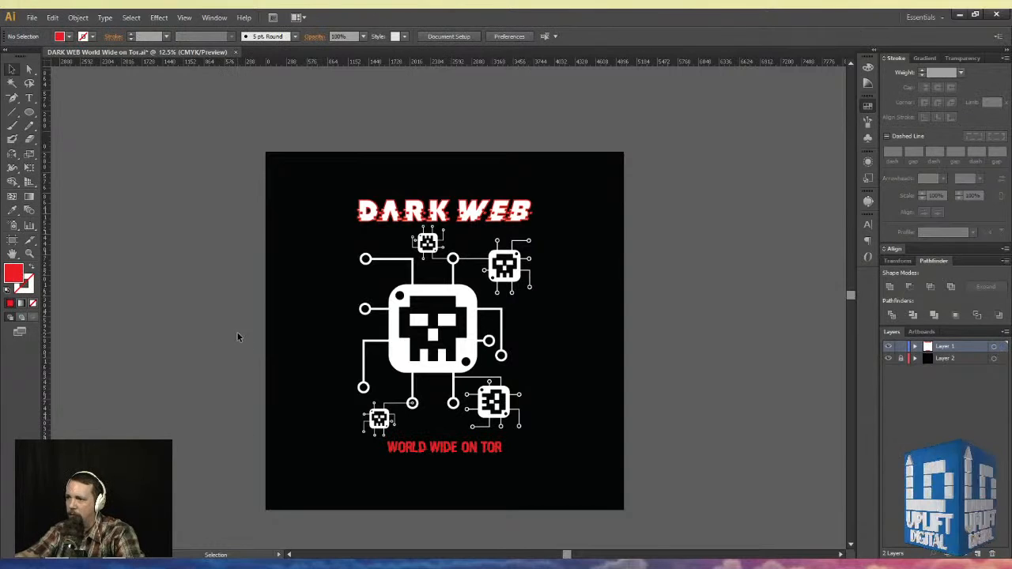
pyautogui.press('a')
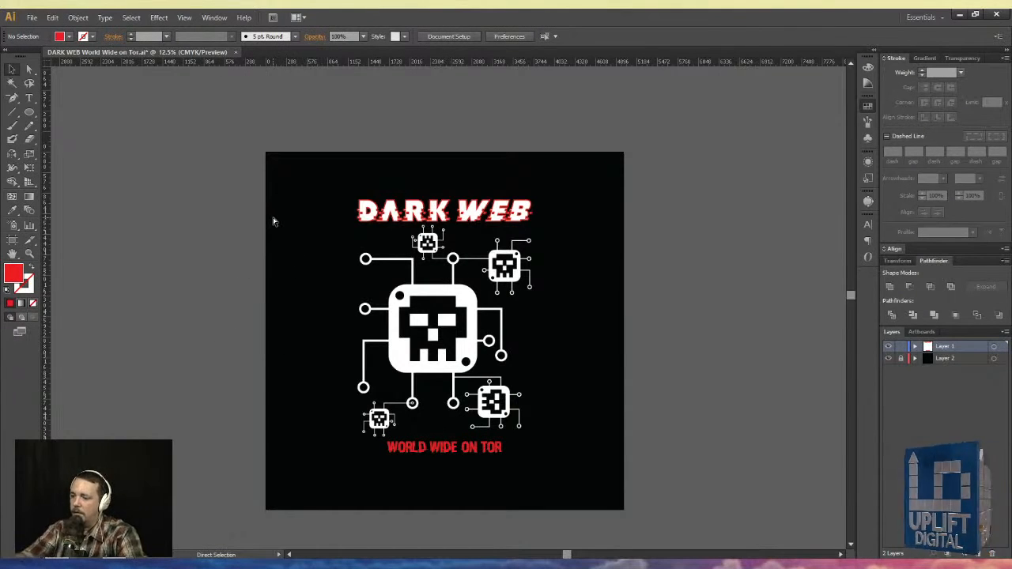
# - Enlarge the DARK WEB title proportionally from its center to about 3185 px wide
pyautogui.hotkey('ctrl', '+')
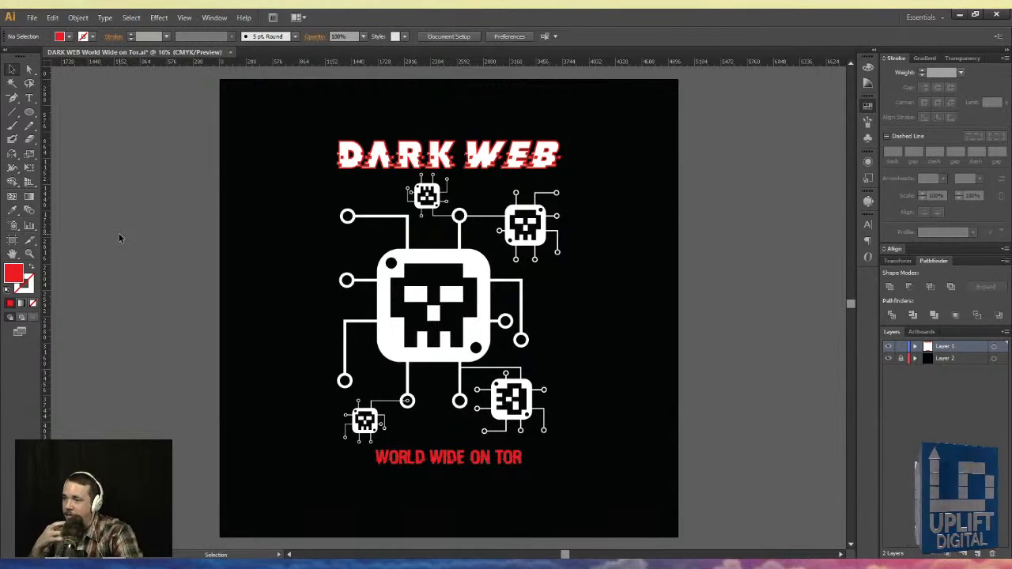
pyautogui.click(346, 156)
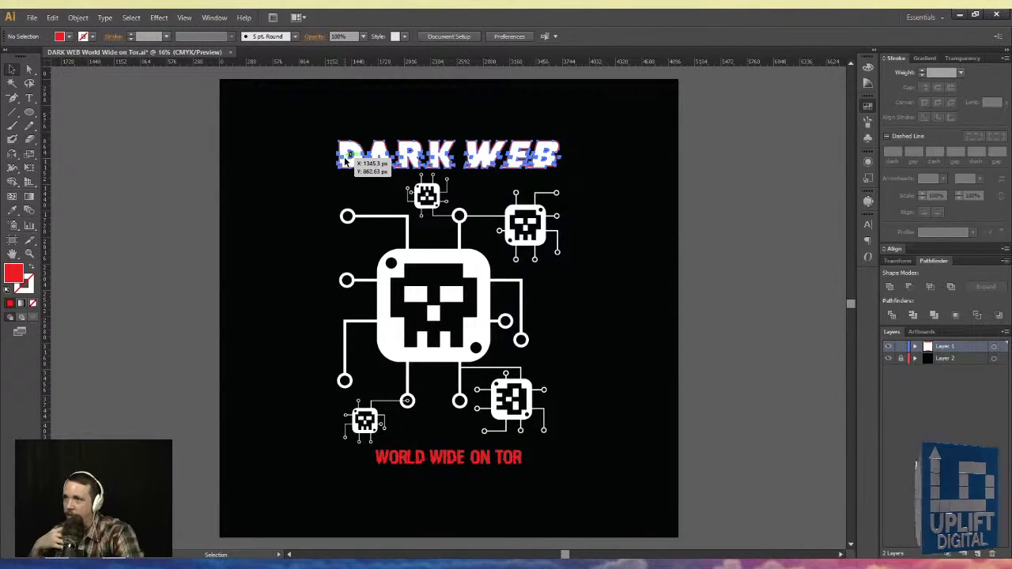
pyautogui.click(235, 165)
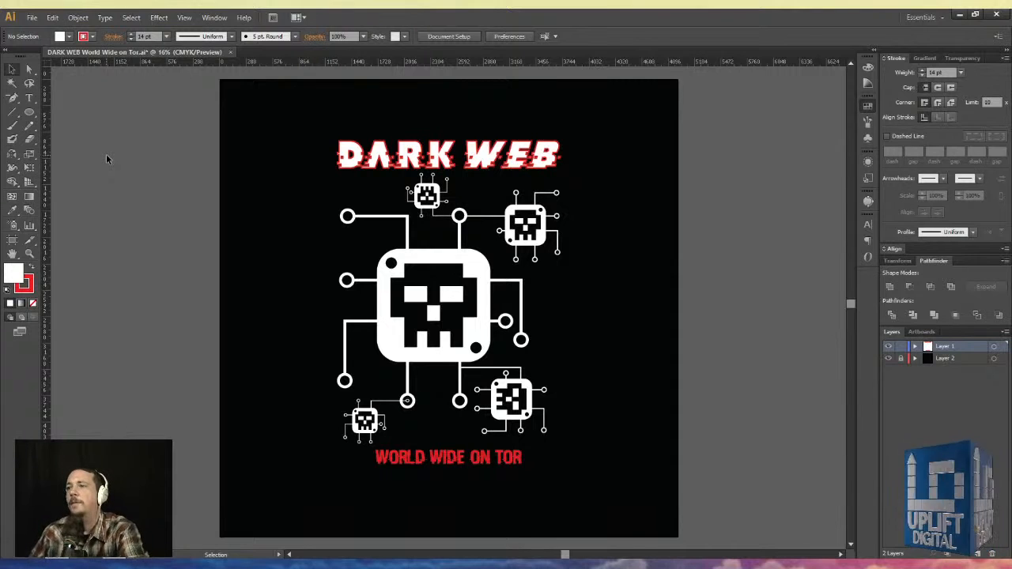
pyautogui.click(352, 162)
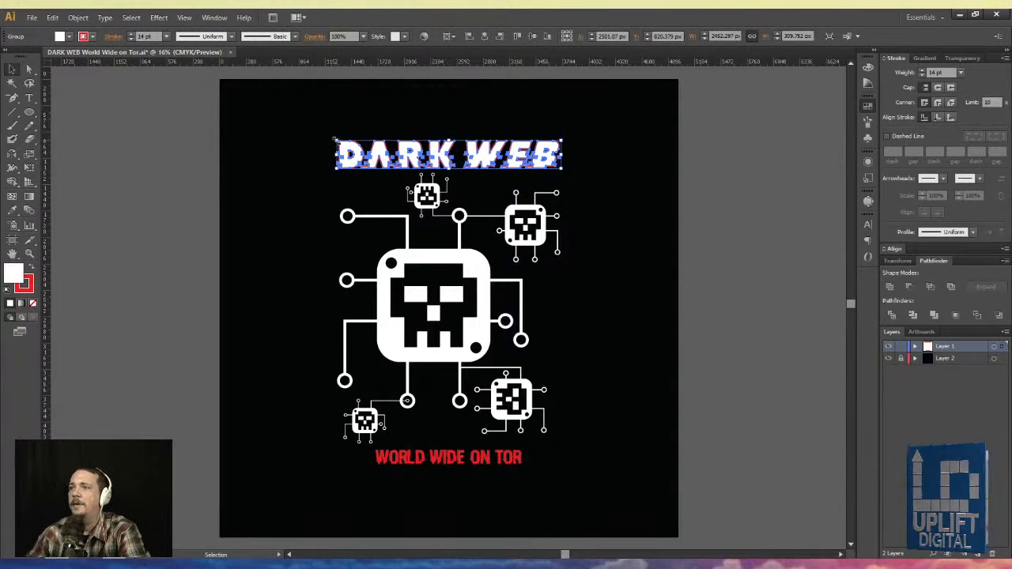
pyautogui.moveTo(333, 140); pyautogui.dragTo(301, 125)
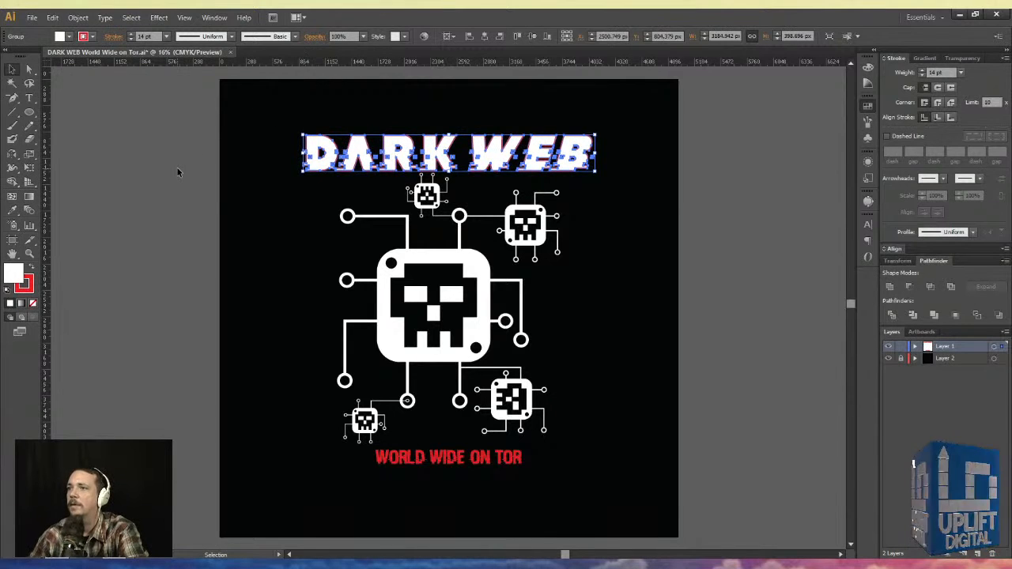
pyautogui.click(109, 235)
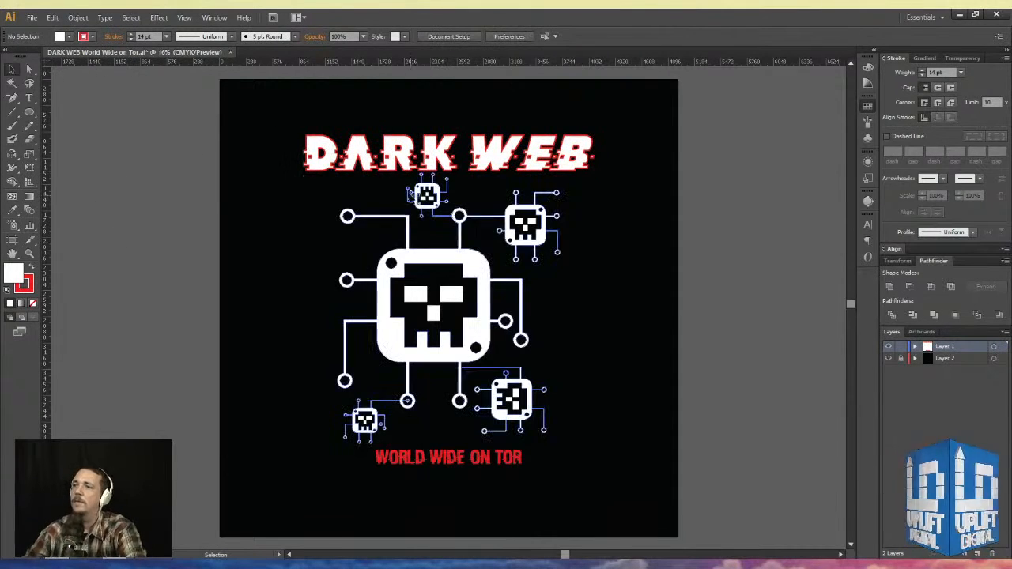
# - Nudge the enlarged DARK WEB title up slightly, away from the small top chip
pyautogui.click(429, 165)
pyautogui.press('Up')
pyautogui.press('Up')
pyautogui.press('Up')
pyautogui.press('Up')
pyautogui.press('Up')
pyautogui.press('Up')
pyautogui.press('Up')
pyautogui.press('Up')
pyautogui.press('Up')
pyautogui.press('Up')
pyautogui.press('Up')
pyautogui.press('Up')
pyautogui.press('Up')
pyautogui.press('Up')
pyautogui.press('Up')
pyautogui.press('Up')
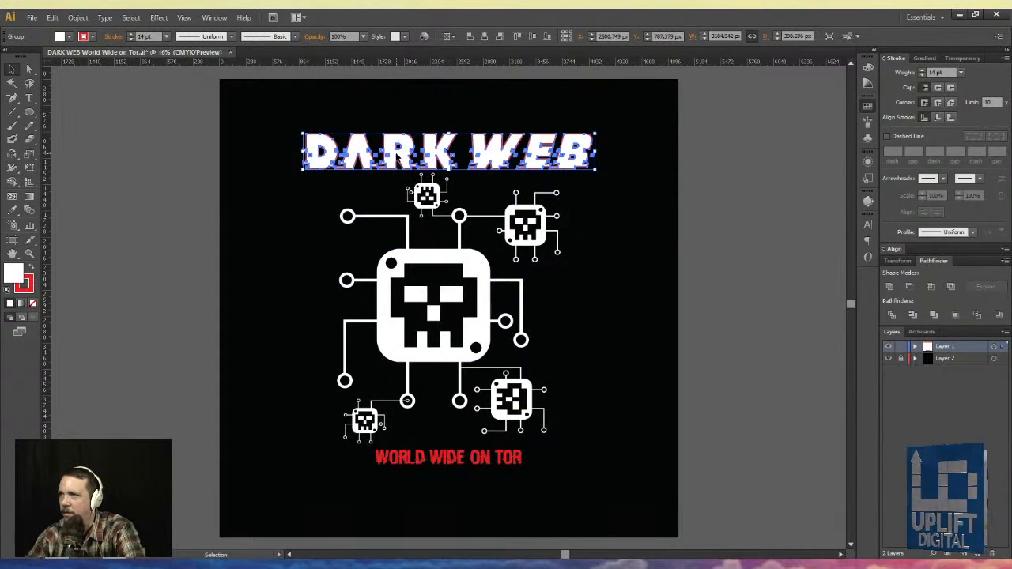
# - Move the DARK WEB title straight down so it overlaps the upper part of the small top chip
pyautogui.moveTo(395, 157); pyautogui.dragTo(397, 174)
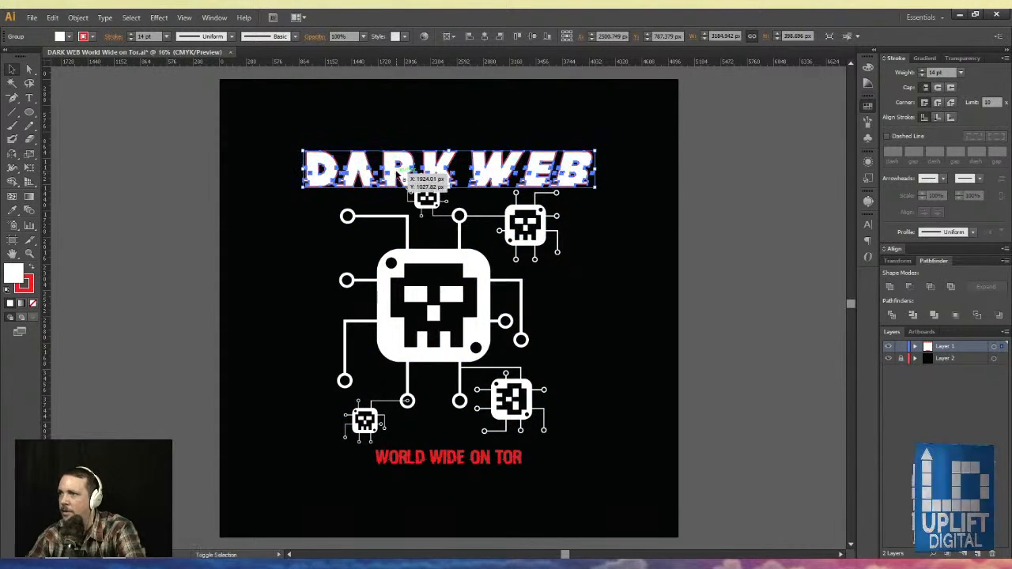
pyautogui.click(148, 182)
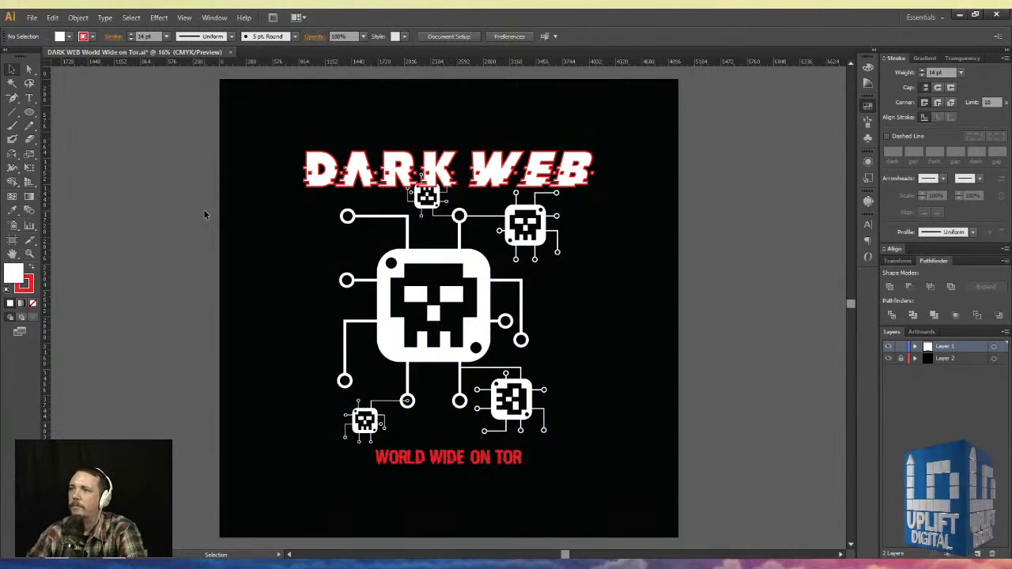
pyautogui.press('a')
pyautogui.hotkey('ctrl', '=')
pyautogui.hotkey('ctrl', '=')
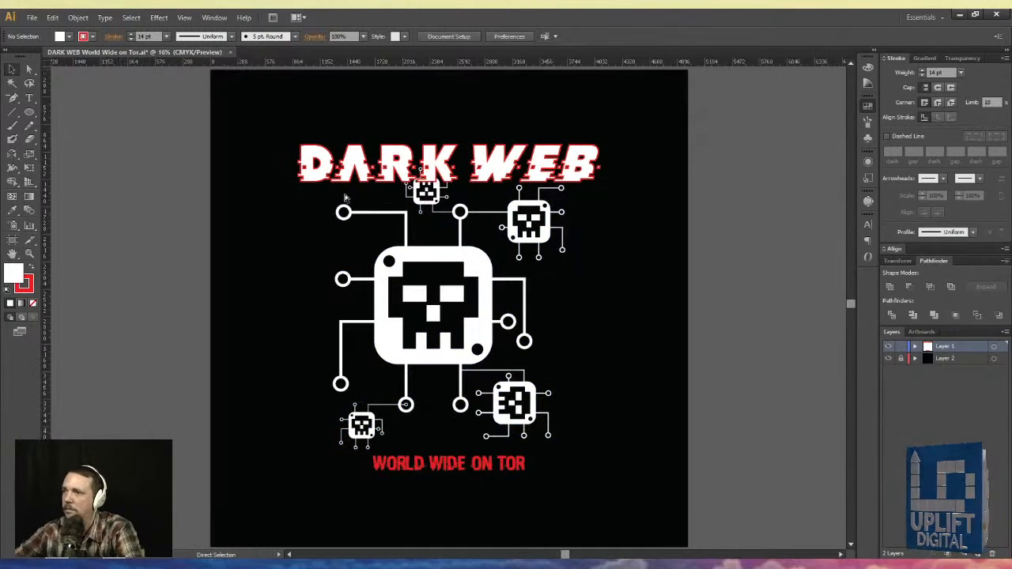
pyautogui.hotkey('ctrl', '-')
pyautogui.hotkey('ctrl', '-')
pyautogui.hotkey('ctrl', '=')
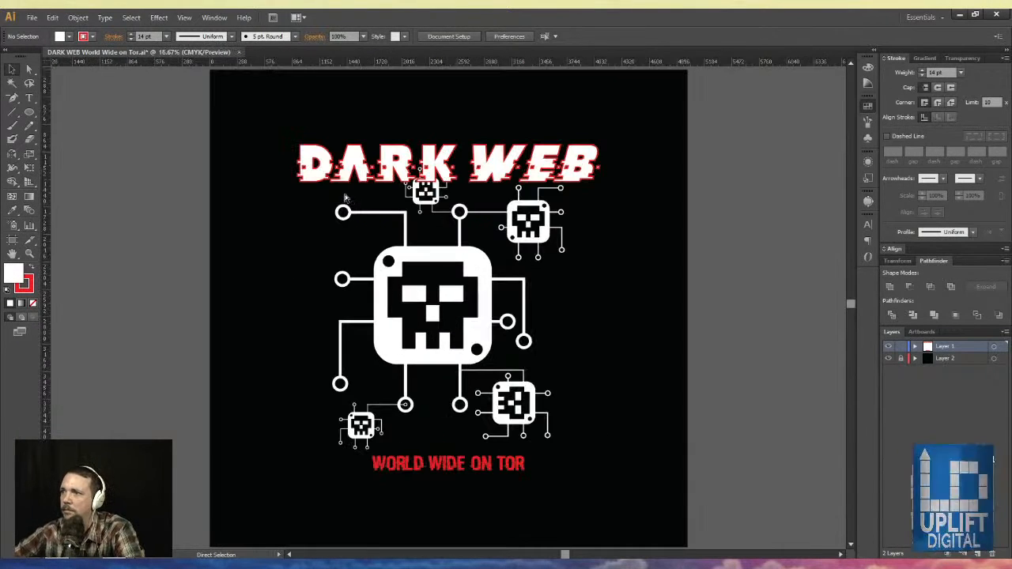
pyautogui.press('v')
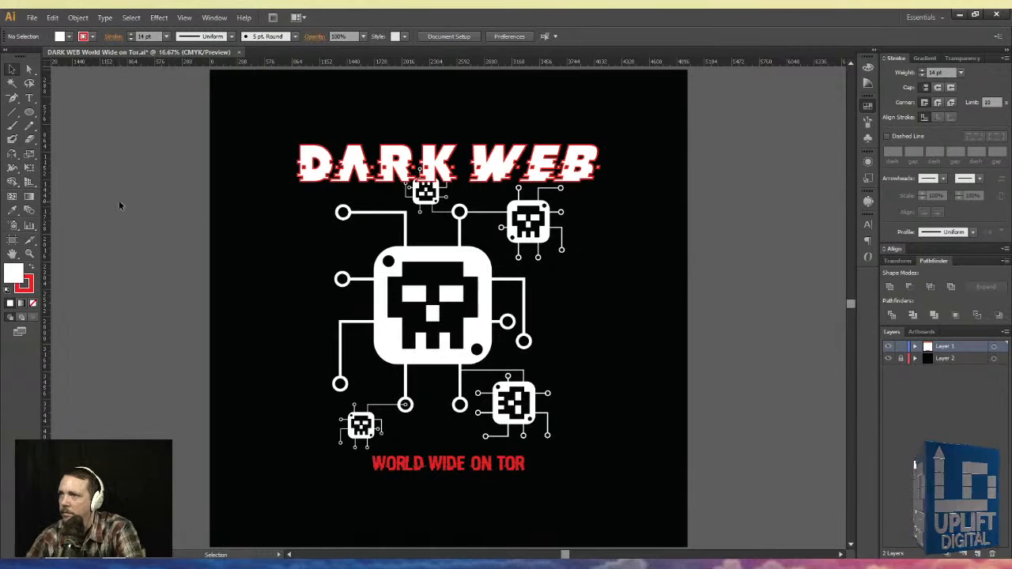
pyautogui.click(437, 159)
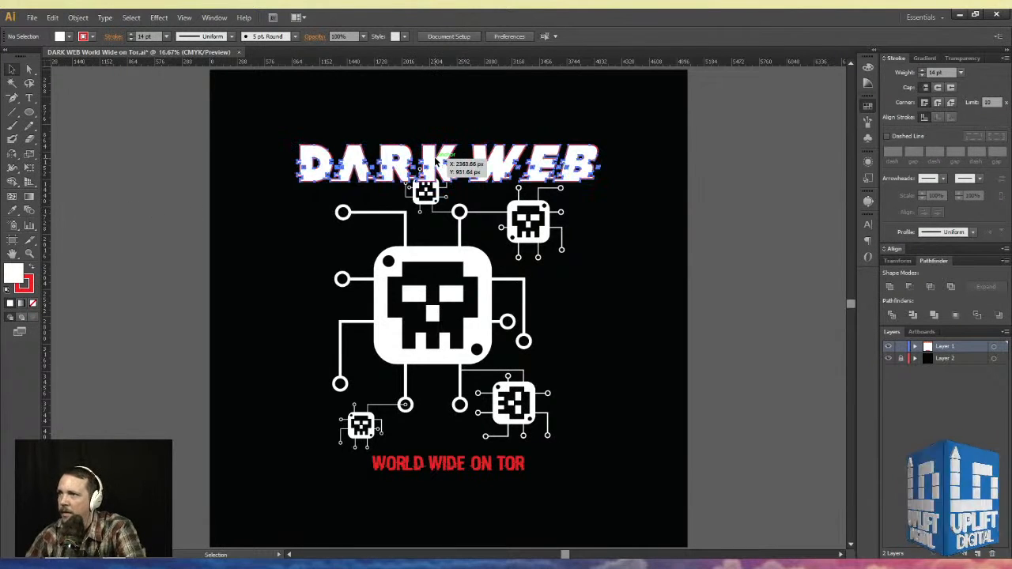
pyautogui.click(146, 142)
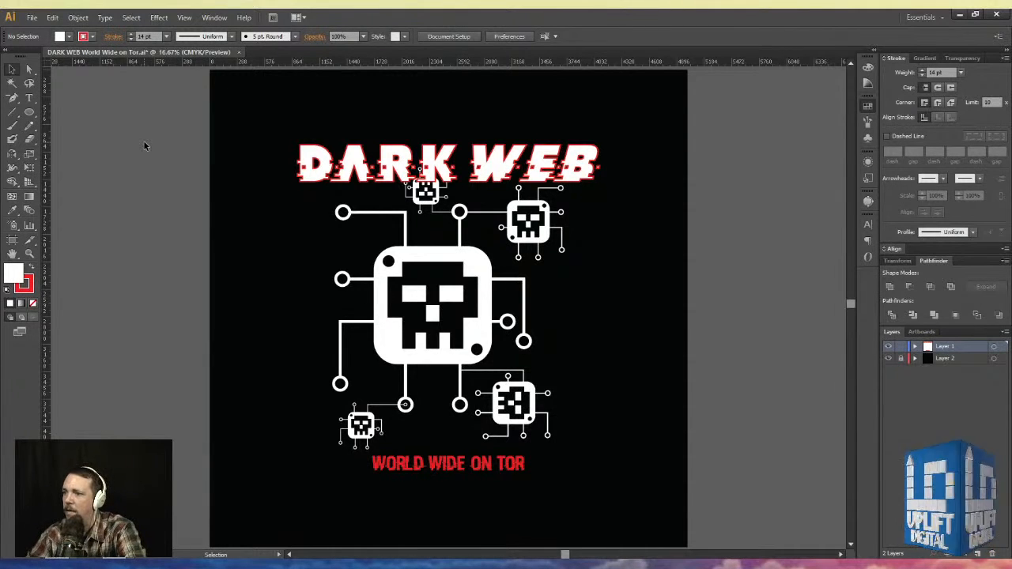
# - Try moving the WORLD WIDE ON TOR line straight up so it overlaps the two lower small chips
pyautogui.click(434, 466)
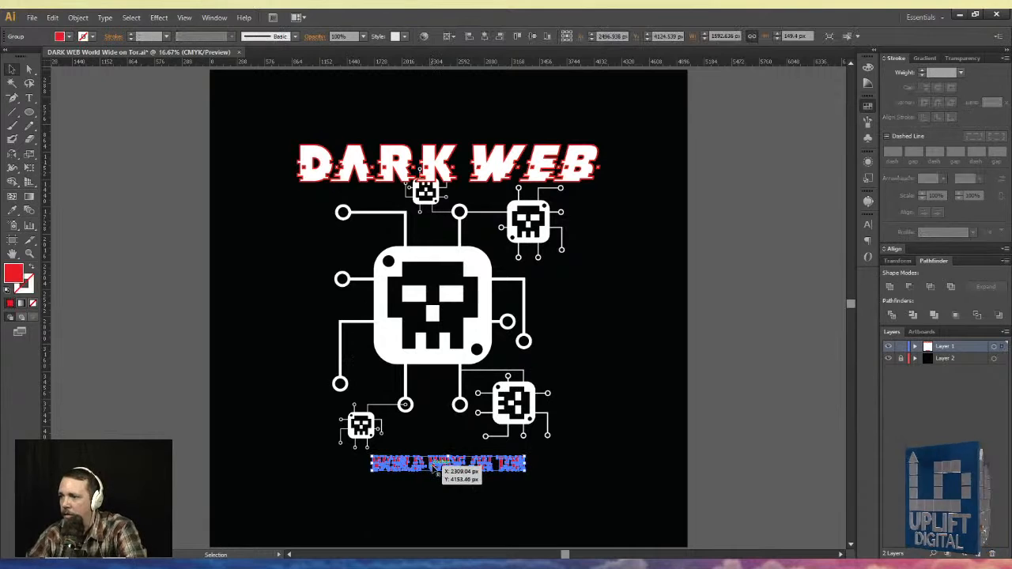
pyautogui.moveTo(434, 466); pyautogui.dragTo(438, 432)
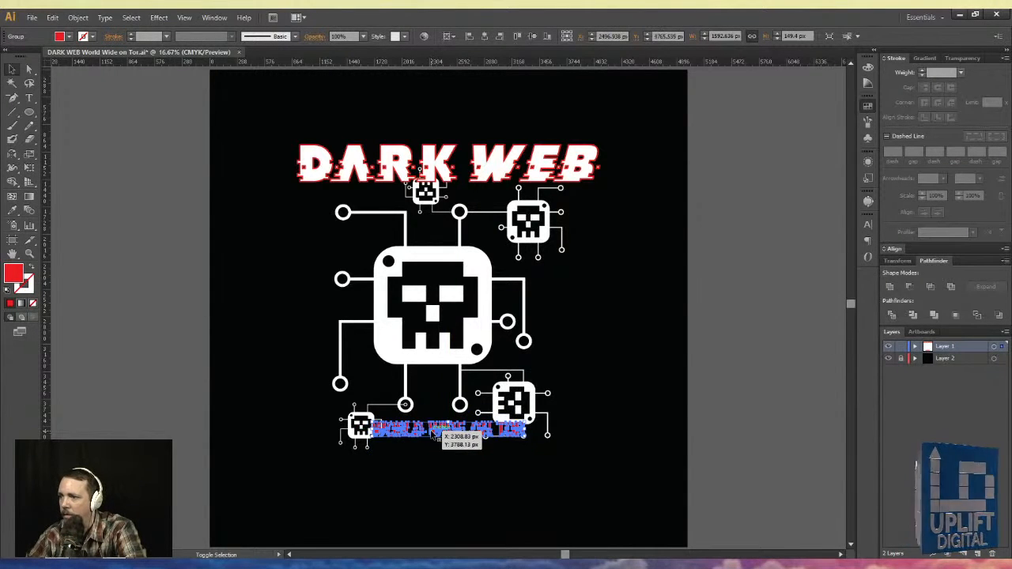
pyautogui.click(116, 337)
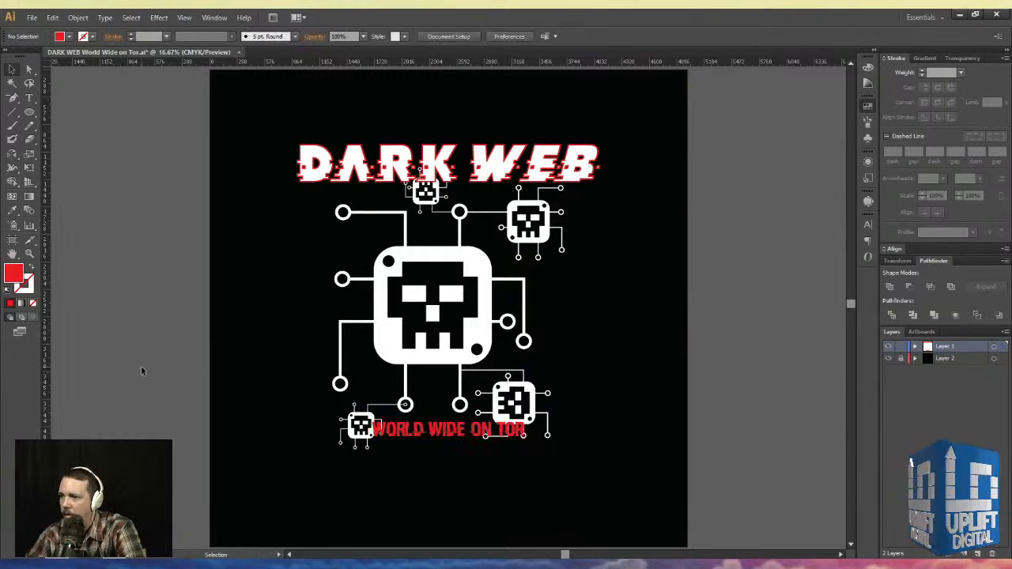
pyautogui.click(440, 431)
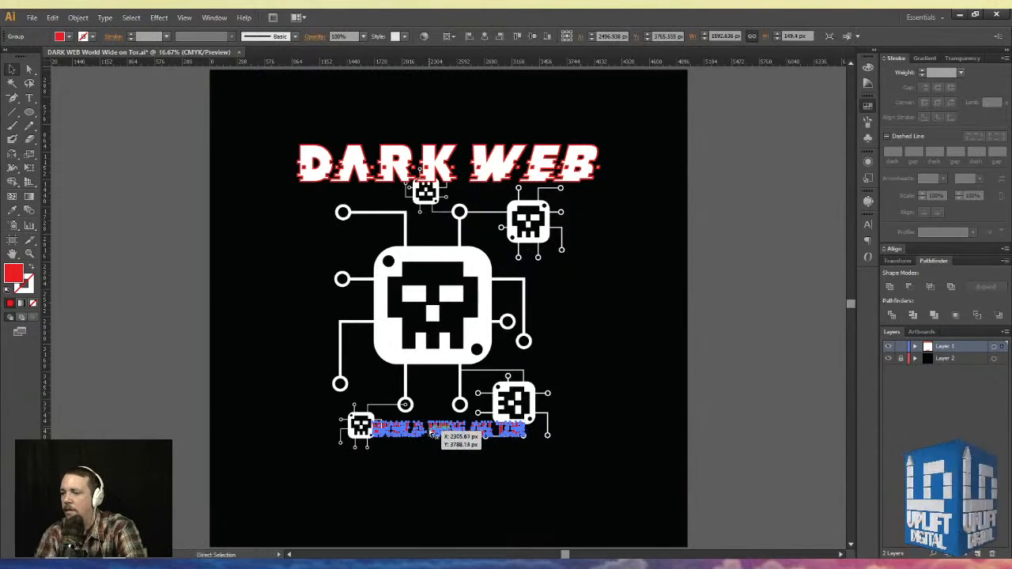
pyautogui.hotkey('ctrl', 'z')
# - Nudge the WORLD WIDE ON TOR line up in small increments until it sits just beneath the lower small chips
pyautogui.press('Up')
pyautogui.press('Up')
pyautogui.press('Up')
pyautogui.press('Up')
pyautogui.press('Up')
pyautogui.press('Up')
pyautogui.press('Up')
pyautogui.press('Up')
pyautogui.press('Up')
pyautogui.press('Up')
pyautogui.press('Up')
pyautogui.press('Up')
pyautogui.press('Up')
pyautogui.press('Up')
pyautogui.press('Up')
pyautogui.press('Up')
pyautogui.press('Up')
pyautogui.press('Up')
pyautogui.press('Up')
pyautogui.press('Up')
pyautogui.press('Up')
pyautogui.press('Up')
pyautogui.press('Up')
pyautogui.press('Up')
pyautogui.press('Up')
pyautogui.press('Up')
pyautogui.press('Up')
pyautogui.press('Up')
pyautogui.press('Up')
pyautogui.press('Up')
pyautogui.press('Up')
pyautogui.press('Up')
pyautogui.press('Up')
pyautogui.press('Up')
pyautogui.press('Up')
pyautogui.press('Up')
pyautogui.press('Up')
pyautogui.press('Up')
pyautogui.press('Up')
pyautogui.press('Up')
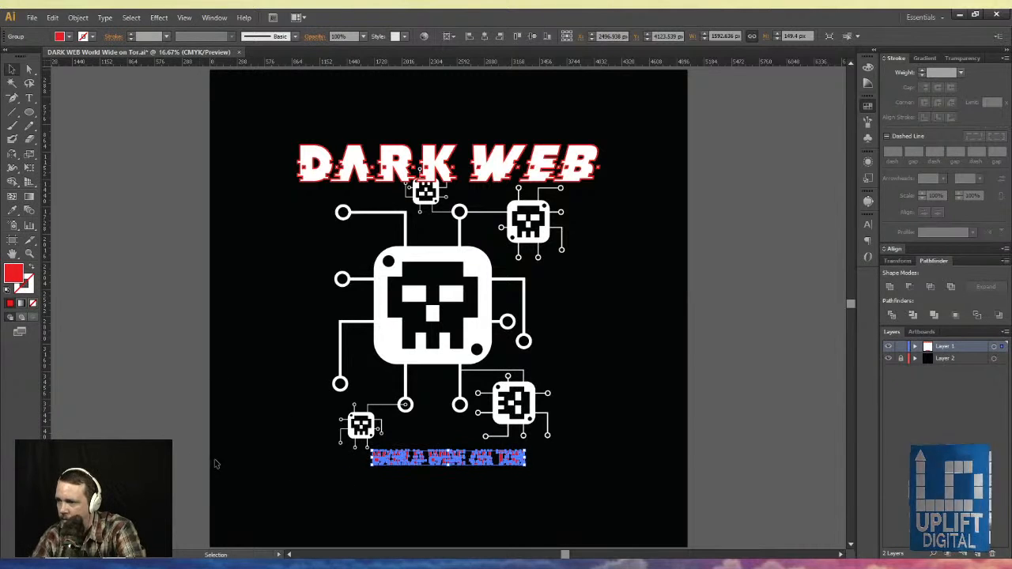
pyautogui.press('Up')
pyautogui.press('Up')
pyautogui.press('Up')
pyautogui.press('Up')
pyautogui.press('Up')
pyautogui.press('Up')
pyautogui.press('Up')
pyautogui.press('Up')
pyautogui.press('Up')
pyautogui.press('Up')
pyautogui.press('Up')
pyautogui.press('Up')
pyautogui.press('Up')
pyautogui.press('Up')
pyautogui.press('Up')
pyautogui.press('Up')
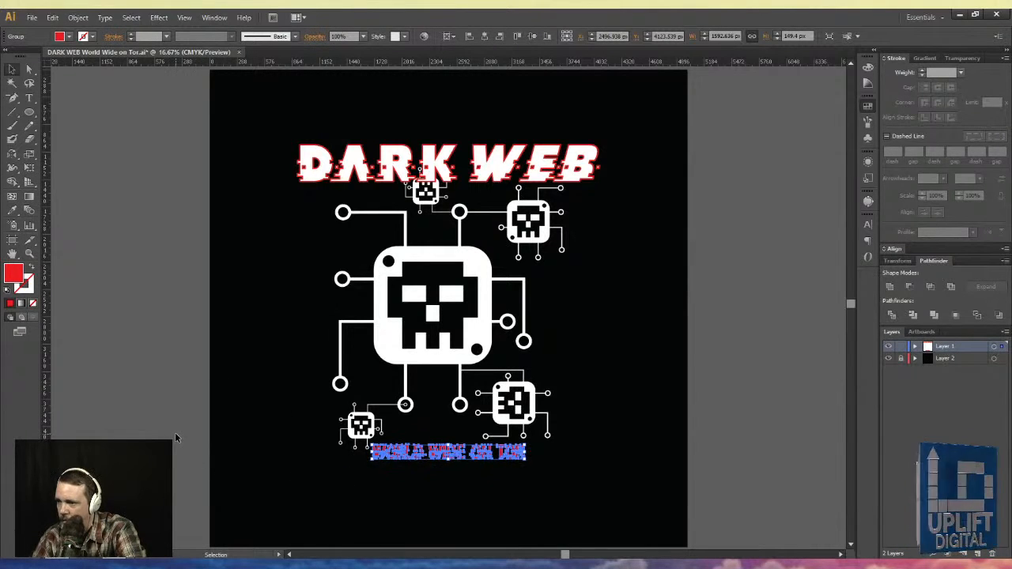
pyautogui.click(149, 429)
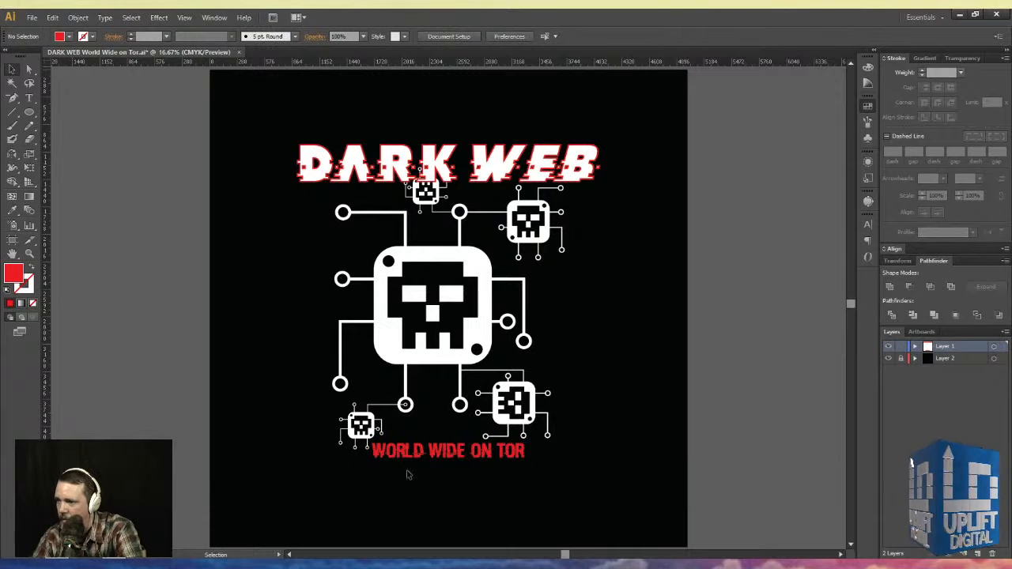
pyautogui.click(421, 451)
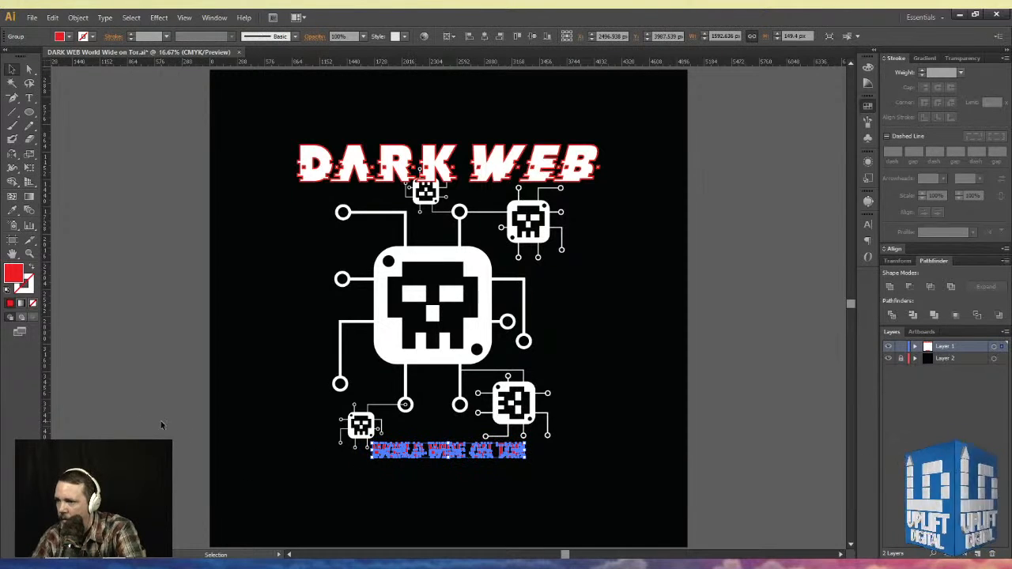
# - Give the red WORLD WIDE ON TOR line a 3 pt white outline
pyautogui.click(132, 408)
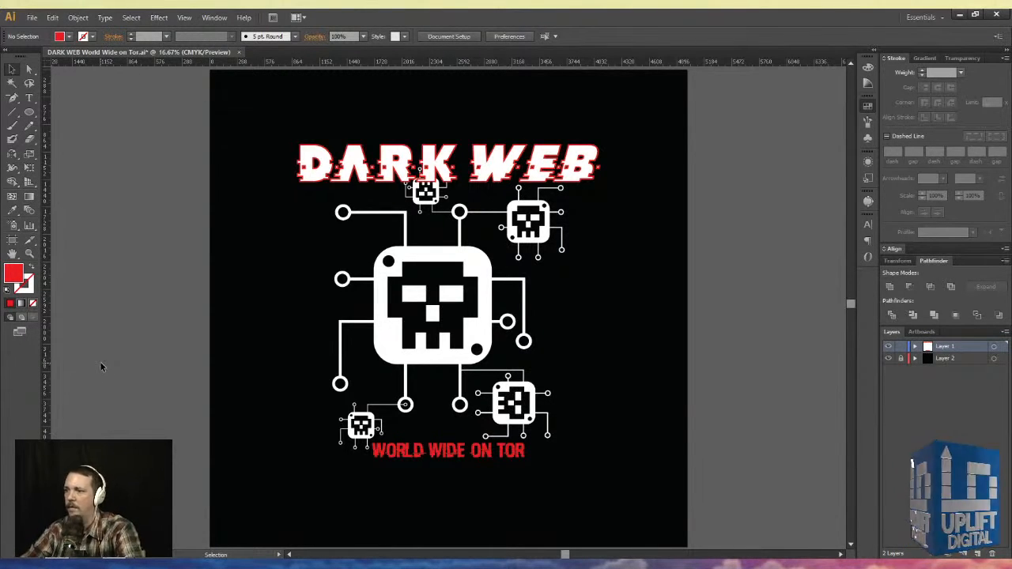
pyautogui.click(469, 451)
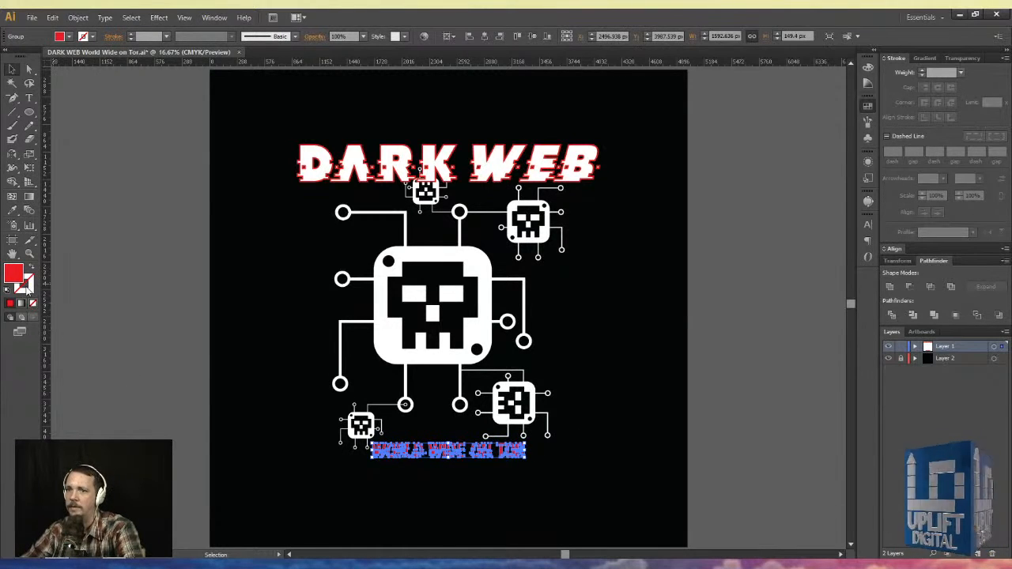
pyautogui.hotkey('ctrl', 'z')
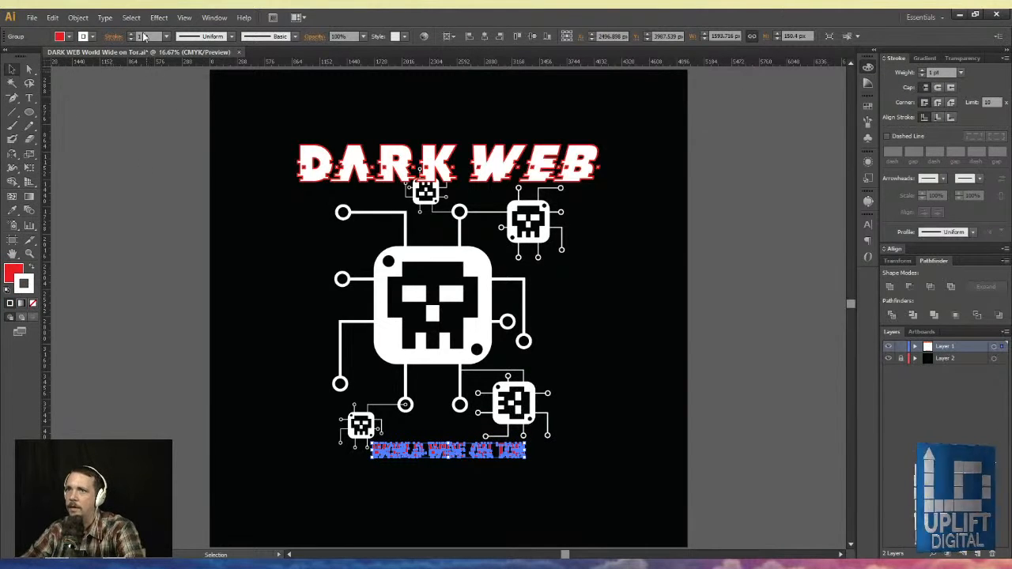
pyautogui.click(122, 171)
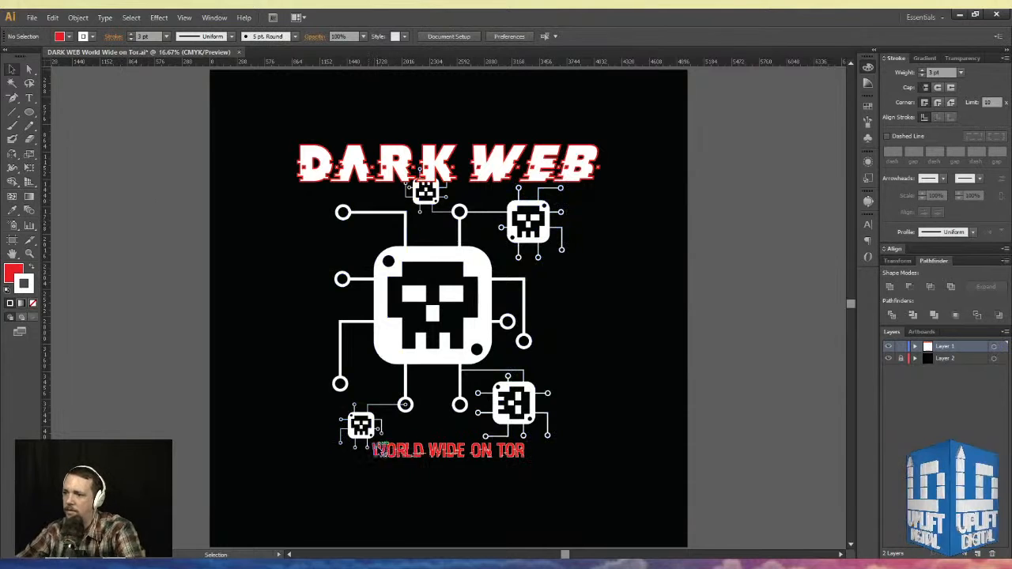
pyautogui.press('a')
pyautogui.hotkey('ctrl', '+')
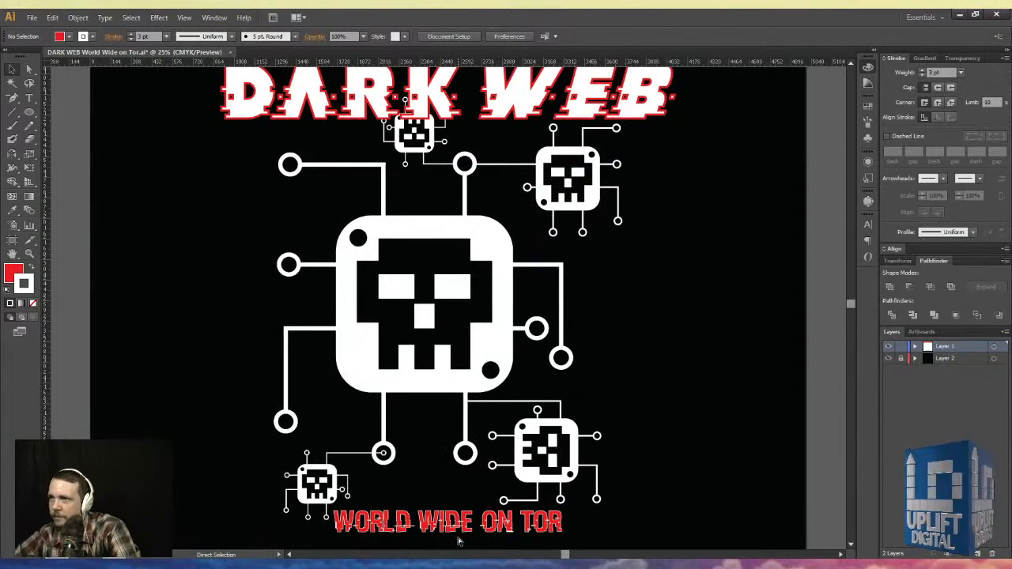
# - Group the titles and the chip illustration, and centre the group vertically and horizontally on the artboard
pyautogui.hotkey('ctrl', '0')
pyautogui.press('v')
pyautogui.moveTo(142, 130); pyautogui.dragTo(735, 474)
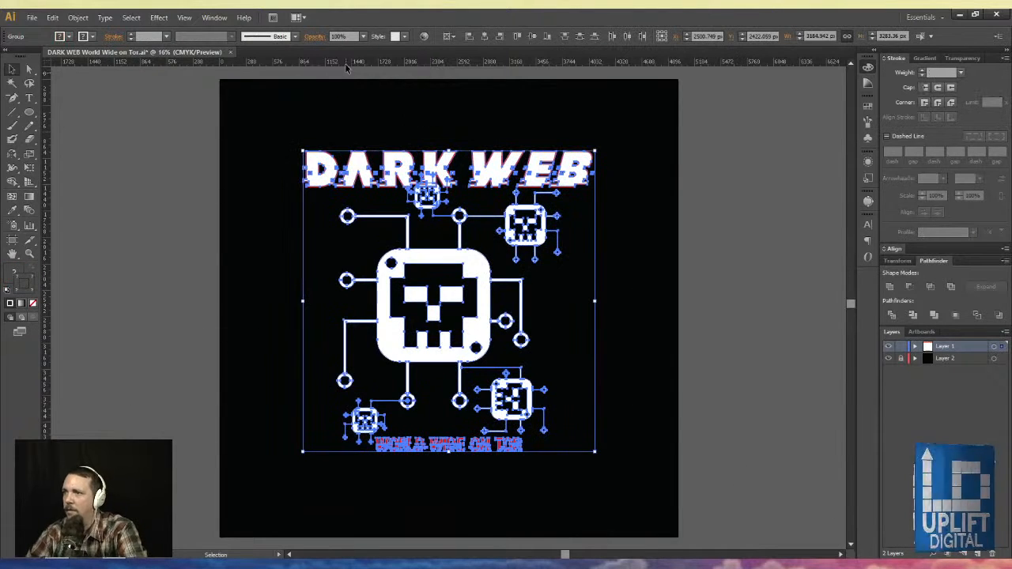
pyautogui.press('a')
pyautogui.press('v')
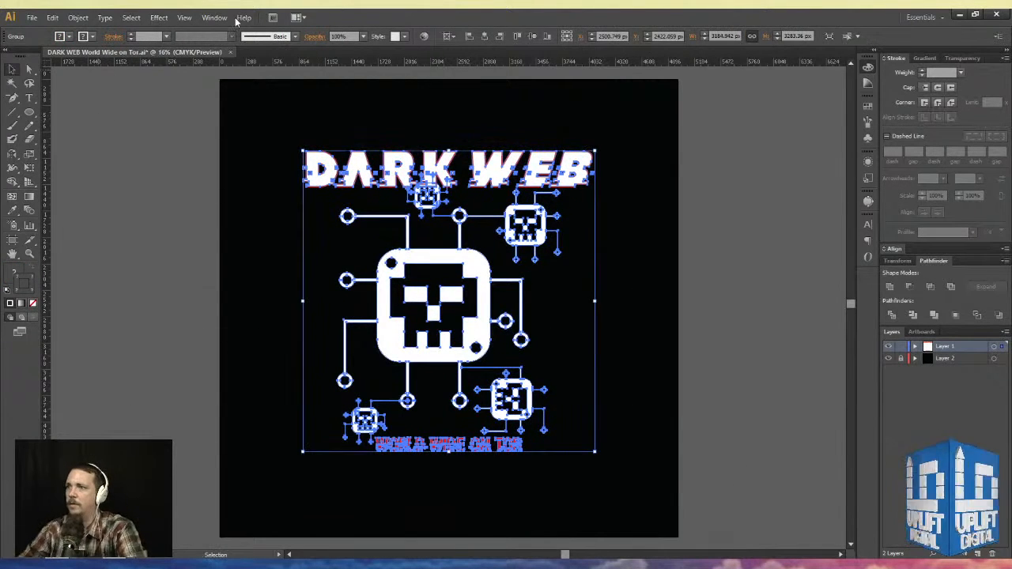
pyautogui.click(535, 36)
pyautogui.click(484, 35)
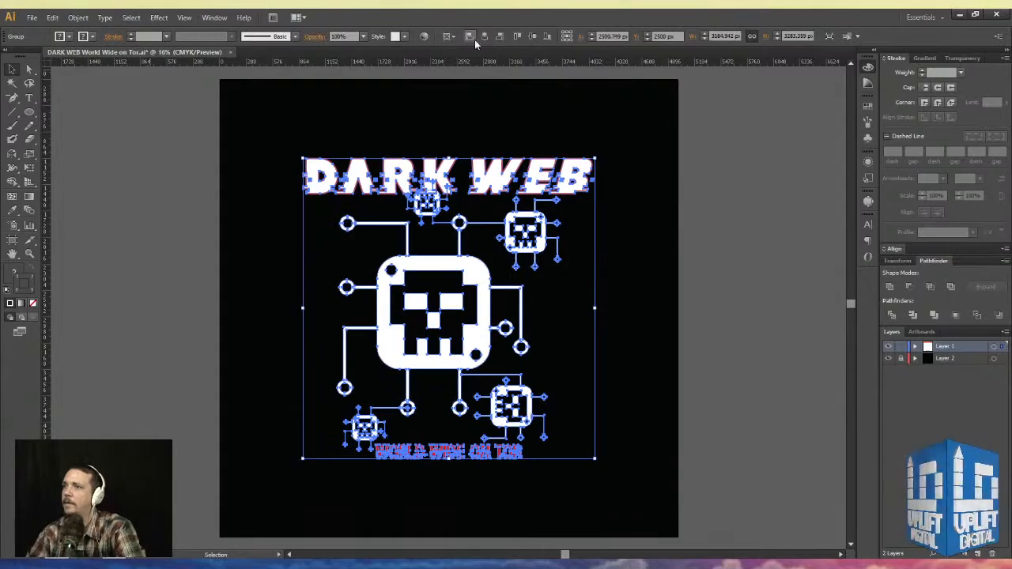
# - Scale the grouped artwork up proportionally from its centre until it nearly fills the black artboard, and save the file
pyautogui.moveTo(302, 158); pyautogui.dragTo(226, 86)
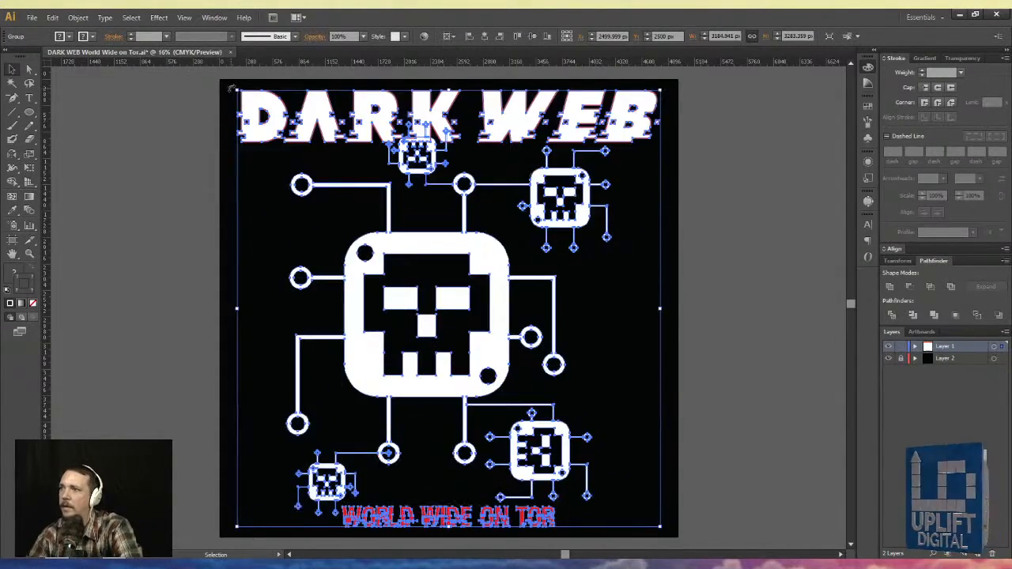
pyautogui.click(141, 165)
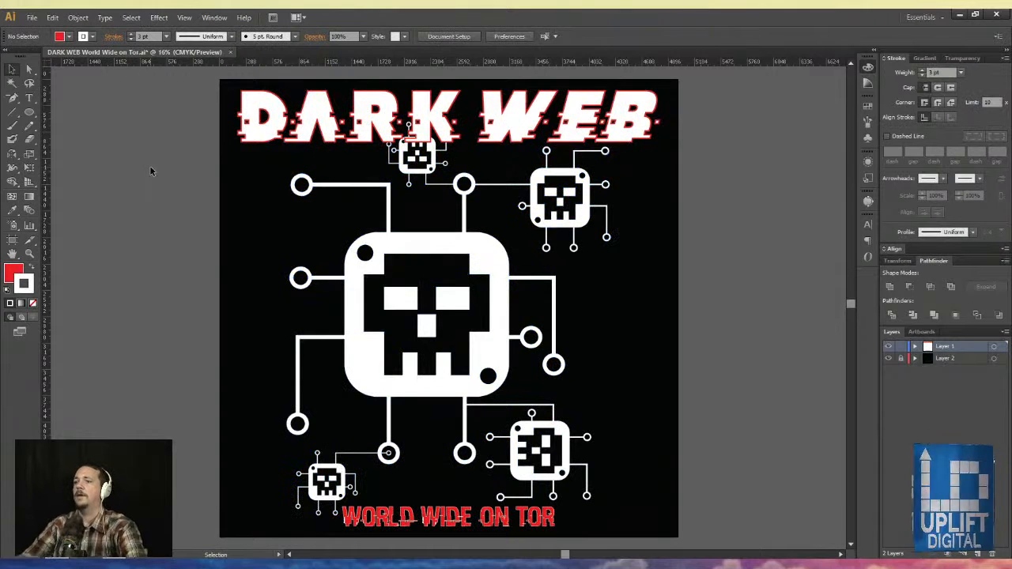
pyautogui.press('a')
pyautogui.hotkey('ctrl', 's')
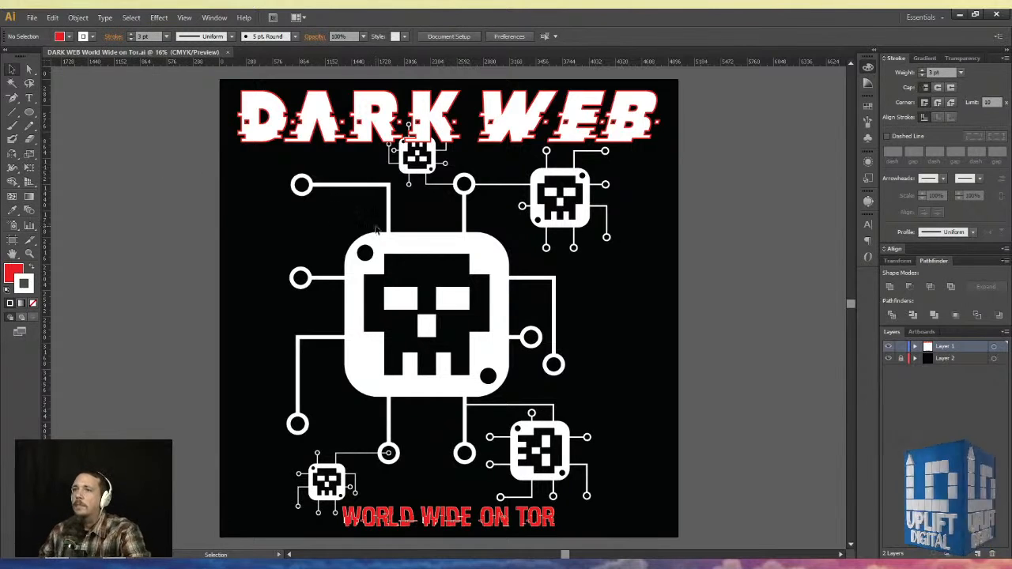
# - Ungroup the artwork and increase the DARK WEB title's red stroke weight to 20 pt
pyautogui.click(369, 107)
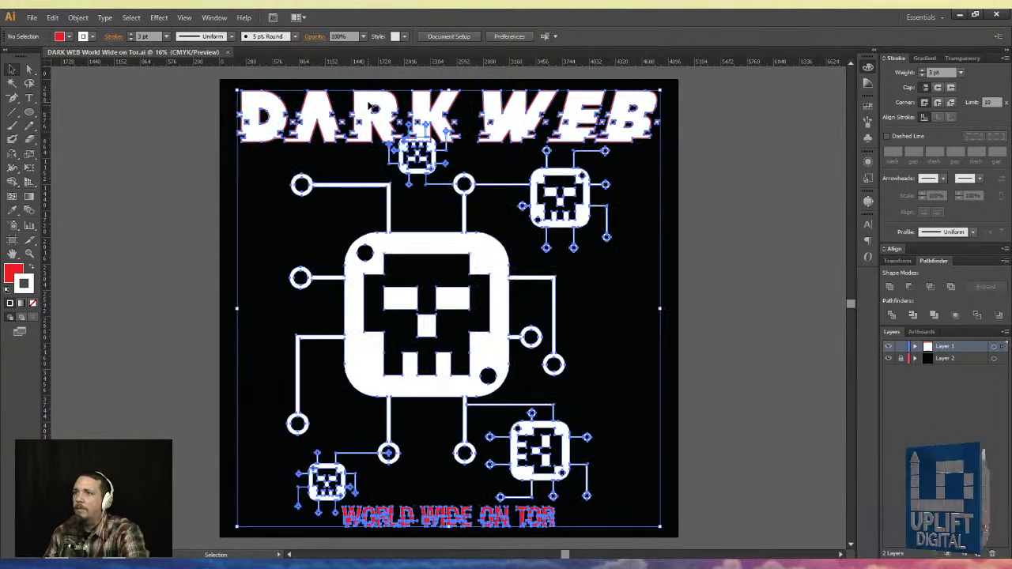
pyautogui.click(141, 142)
pyautogui.click(247, 141)
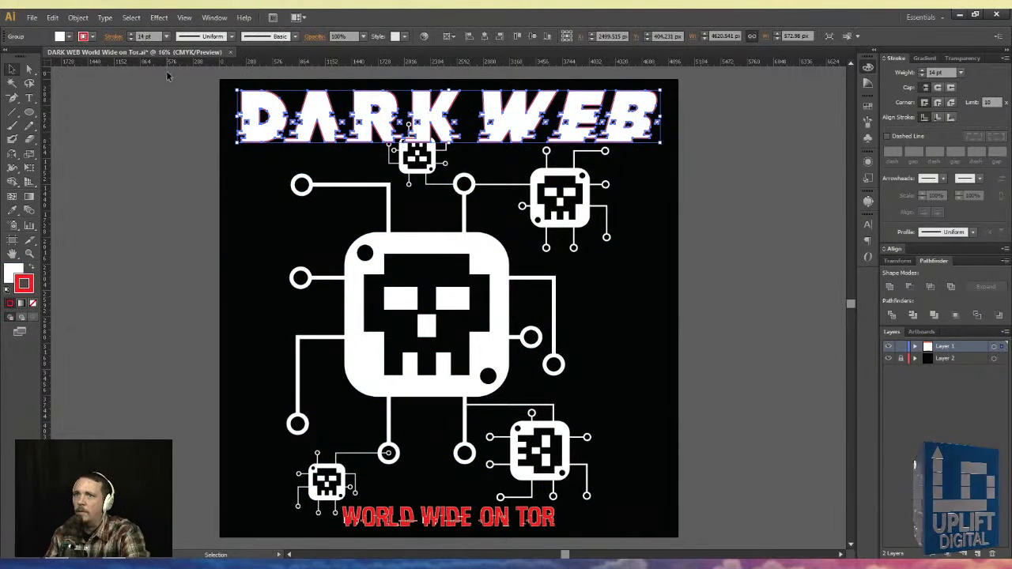
pyautogui.click(129, 36)
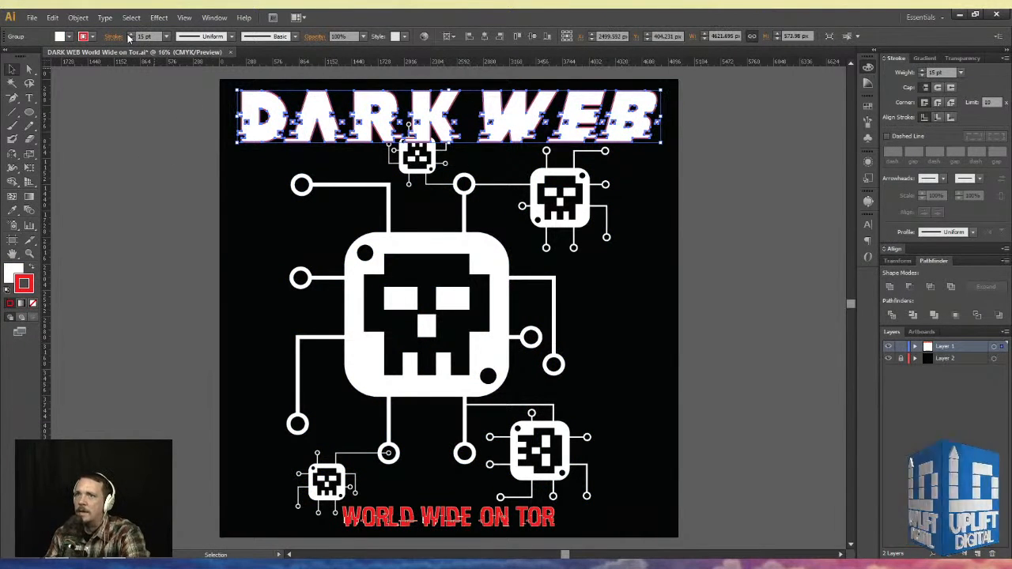
pyautogui.click(129, 36)
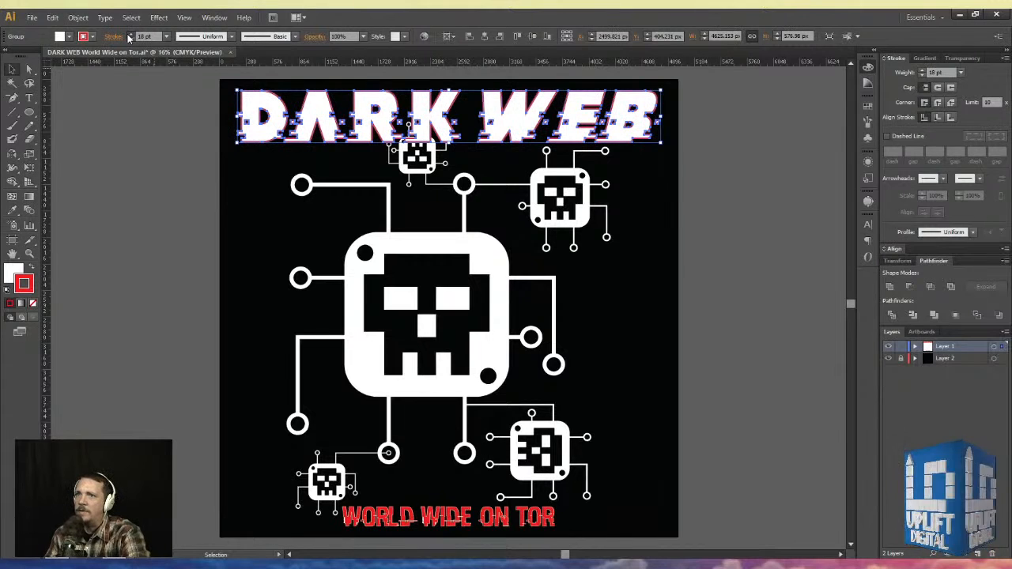
pyautogui.click(129, 35)
pyautogui.click(130, 120)
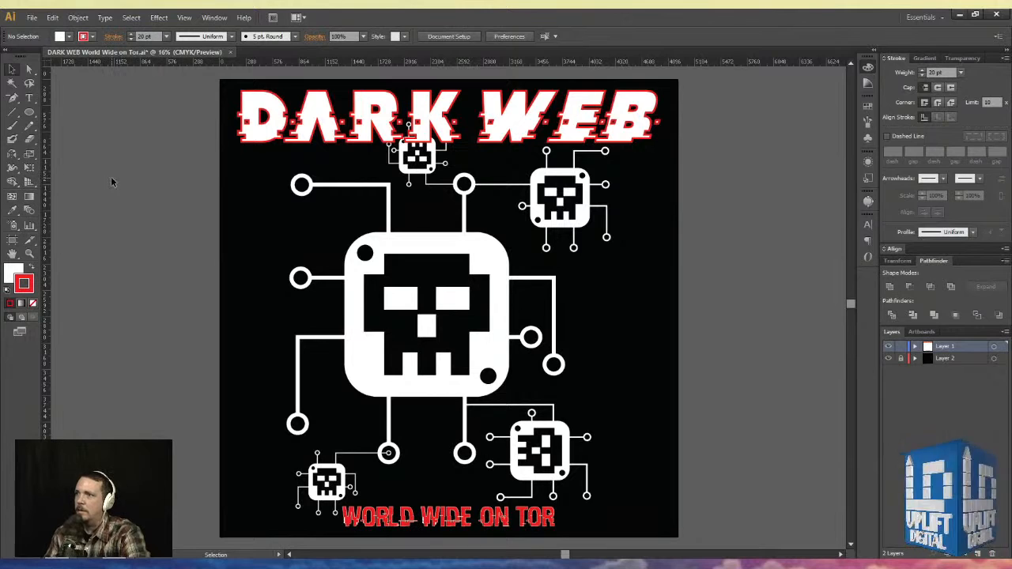
# - Change the fill of the connected skull chips to light gray
pyautogui.click(410, 164)
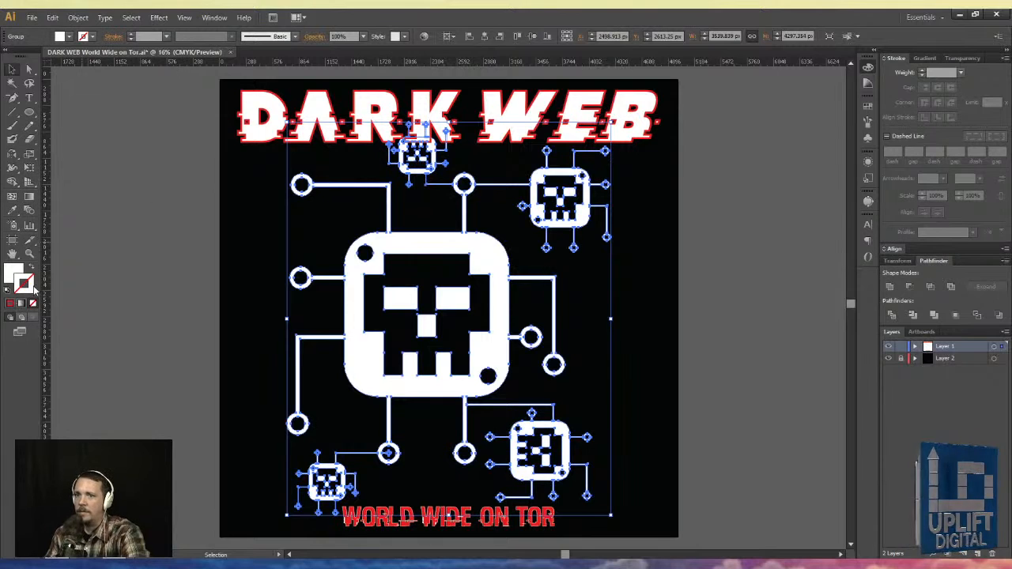
pyautogui.click(14, 273)
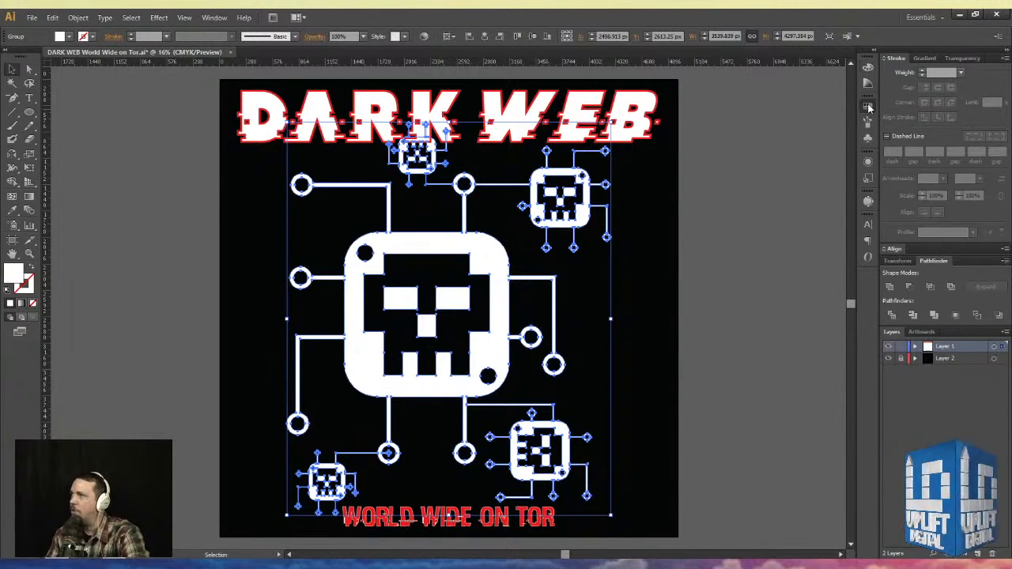
pyautogui.click(780, 147)
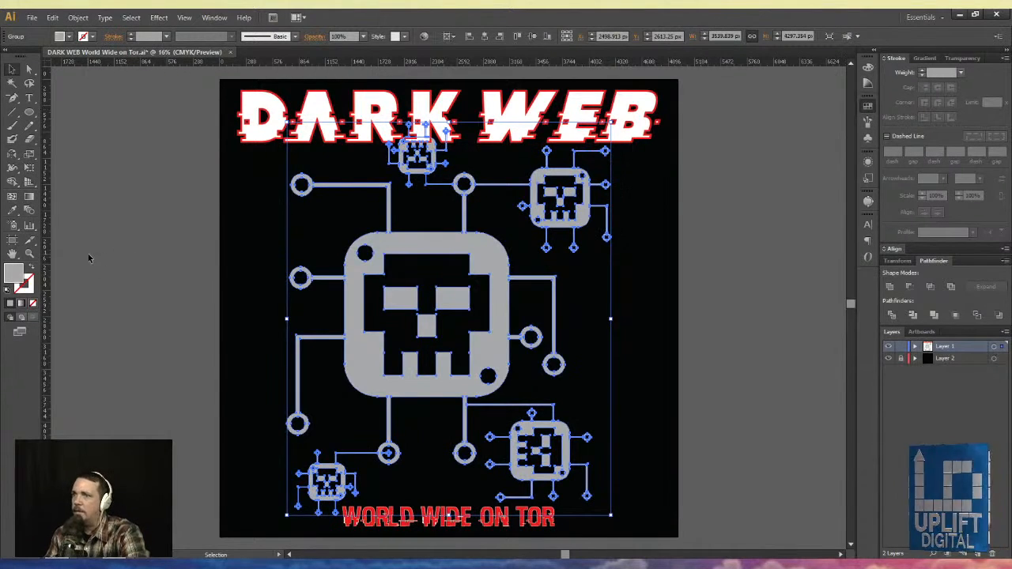
pyautogui.click(123, 215)
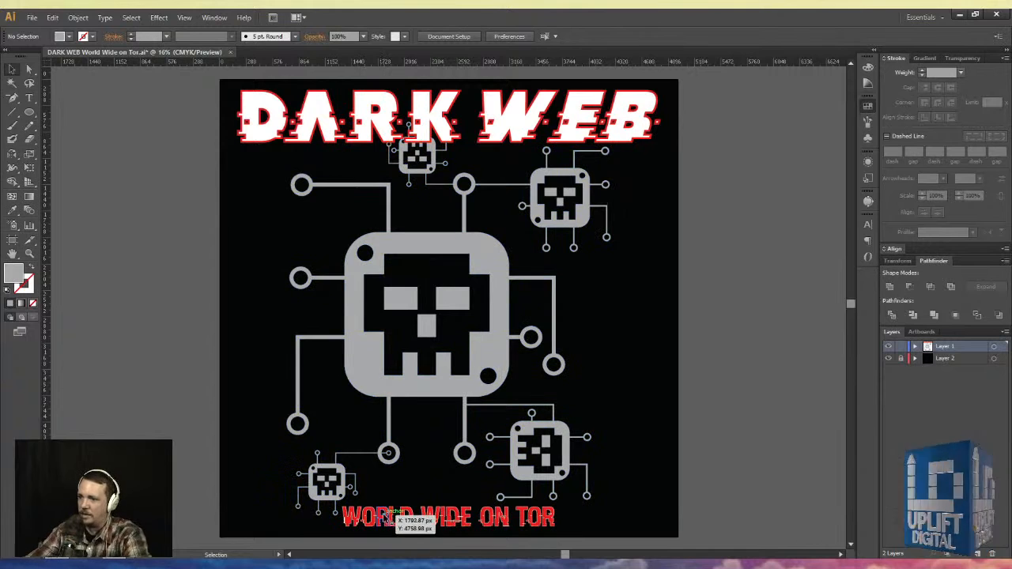
pyautogui.click(414, 520)
pyautogui.click(151, 402)
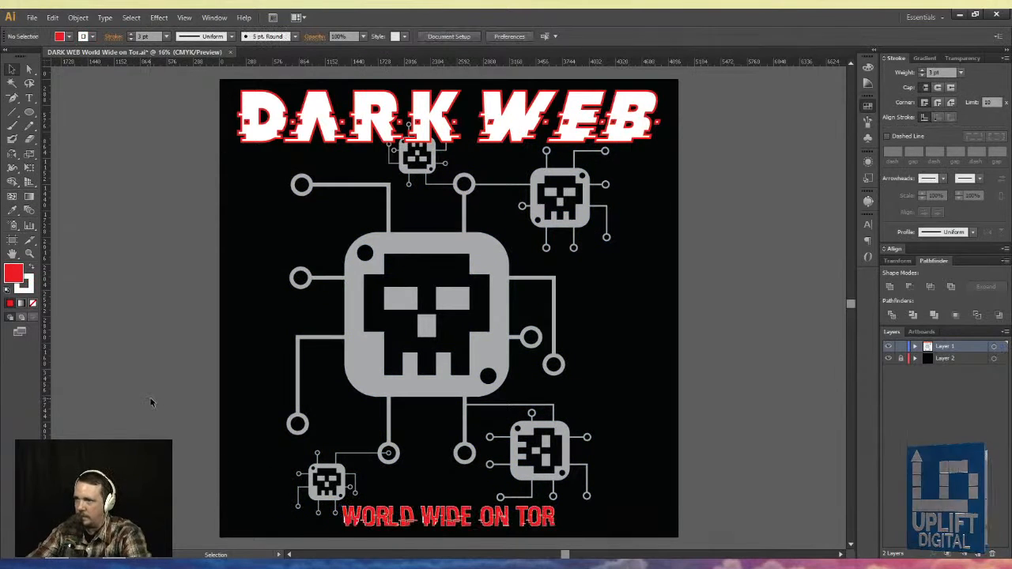
# - Outline the gray connected skull chips with a 9 pt red stroke
pyautogui.click(358, 332)
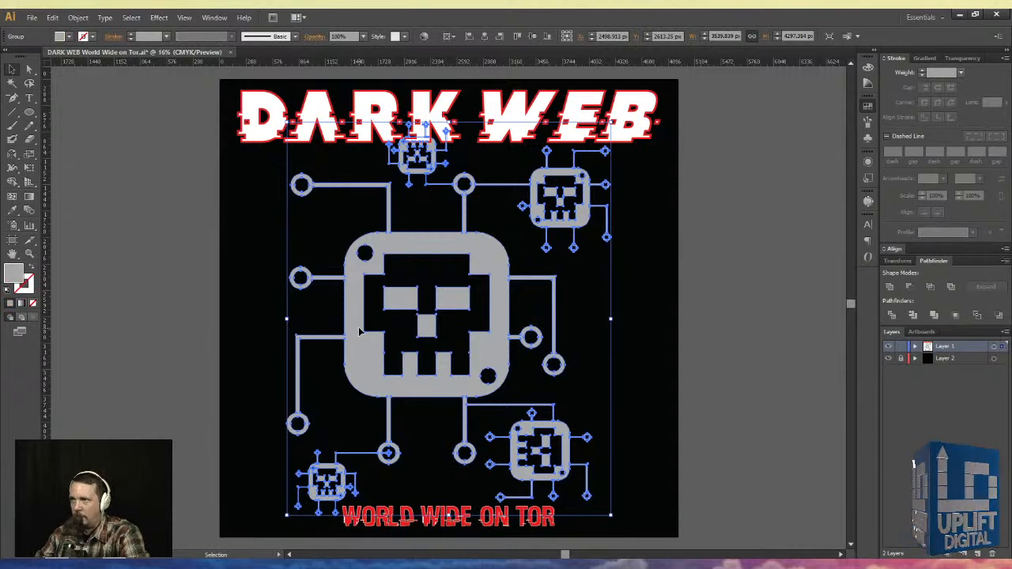
pyautogui.click(26, 291)
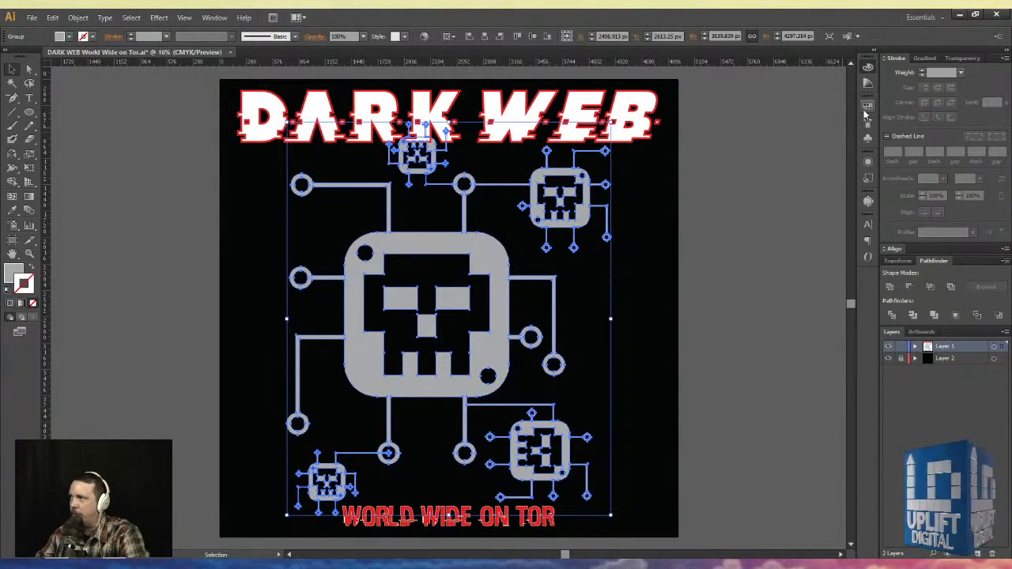
pyautogui.click(758, 116)
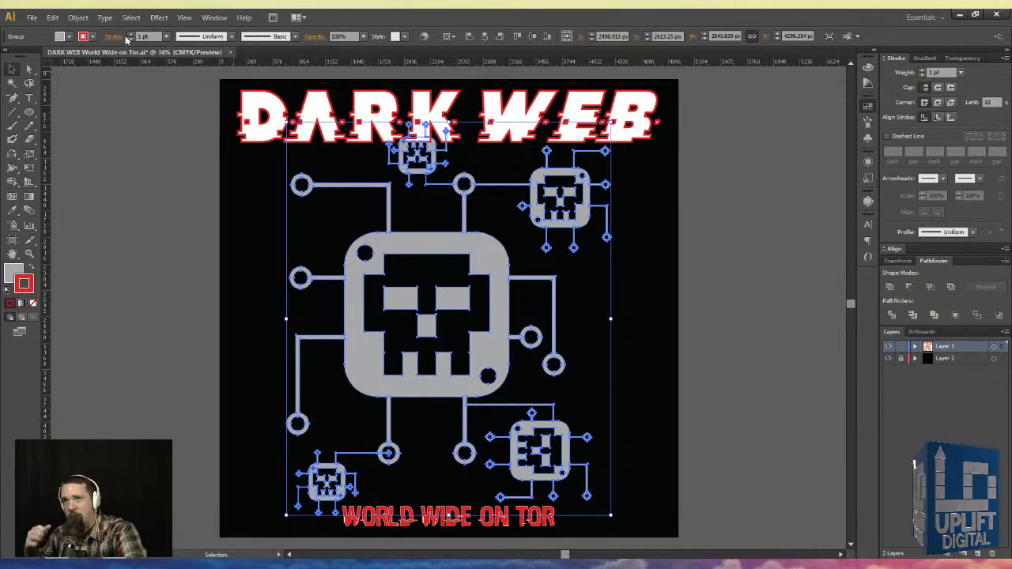
pyautogui.click(130, 34)
pyautogui.click(130, 35)
pyautogui.click(130, 35)
pyautogui.click(130, 35)
pyautogui.click(131, 34)
pyautogui.click(131, 35)
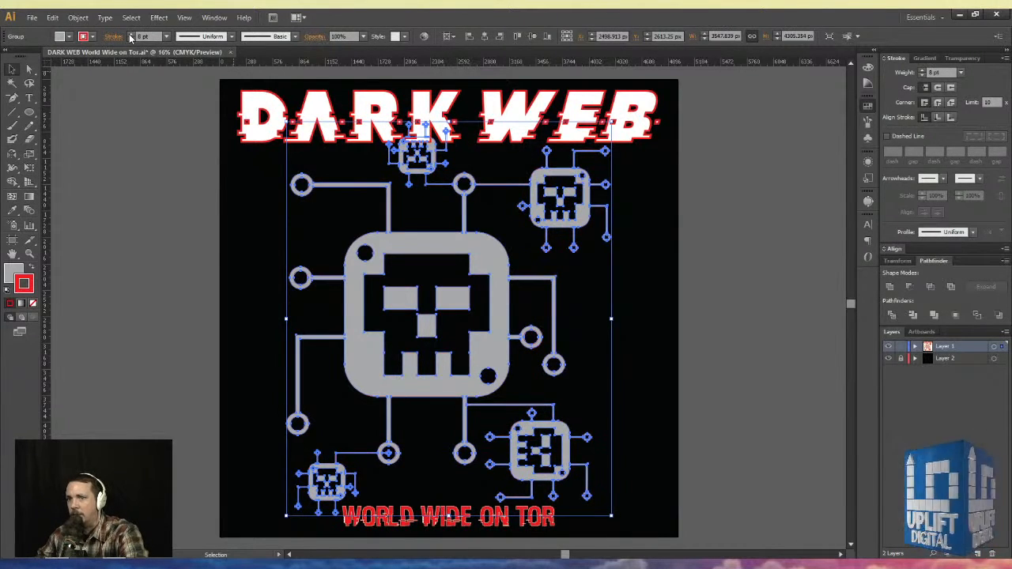
pyautogui.click(131, 38)
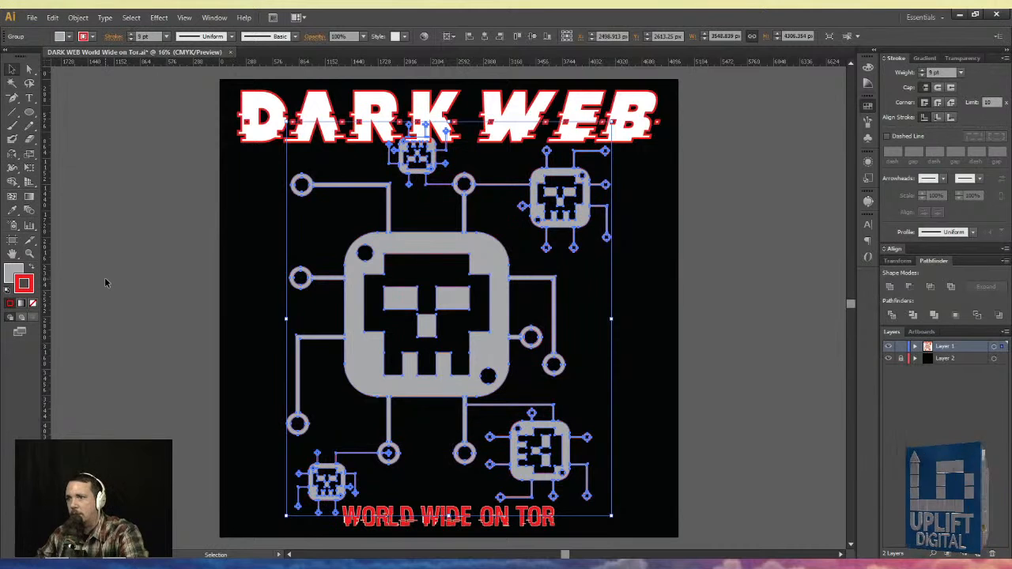
pyautogui.click(137, 296)
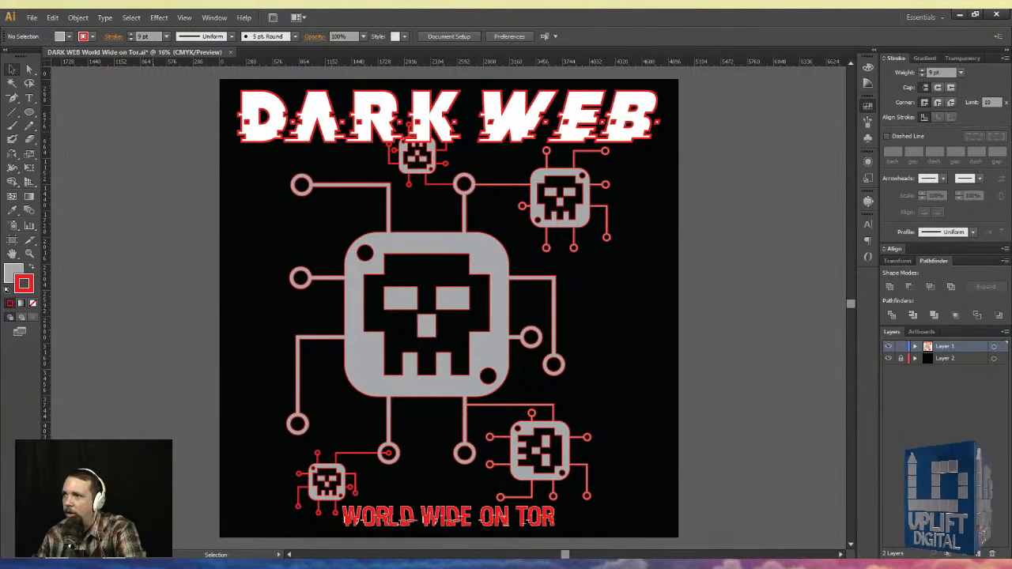
# - Try a white fill on the red-outlined skull chips, and revert to the light gray fill
pyautogui.click(354, 359)
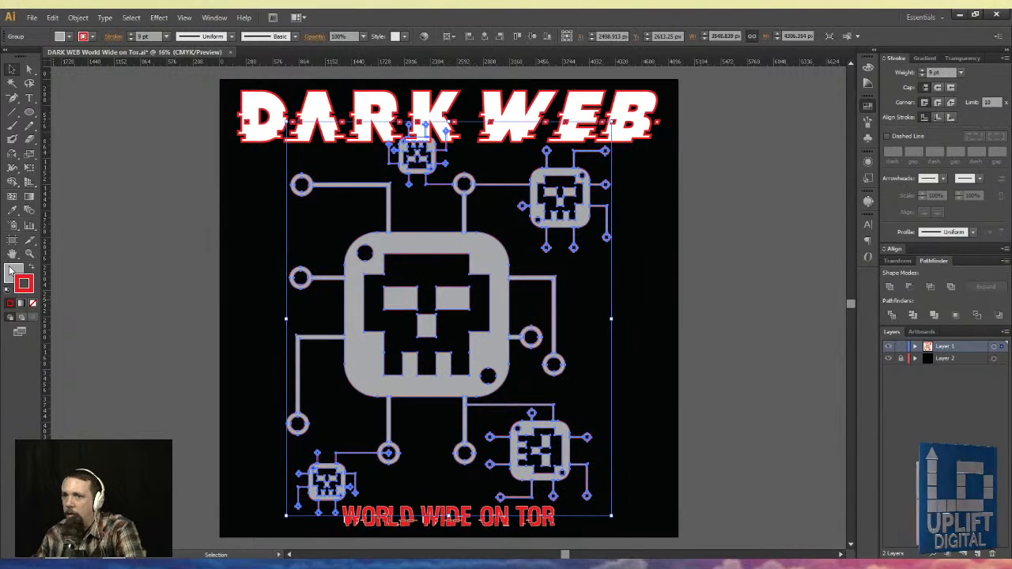
pyautogui.press('x')
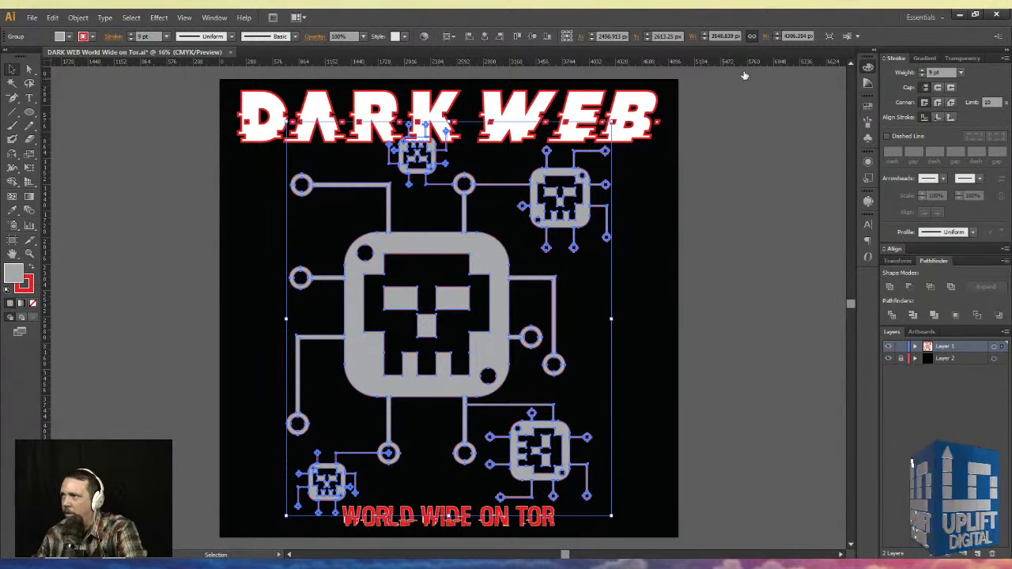
pyautogui.hotkey('ctrl', 'z')
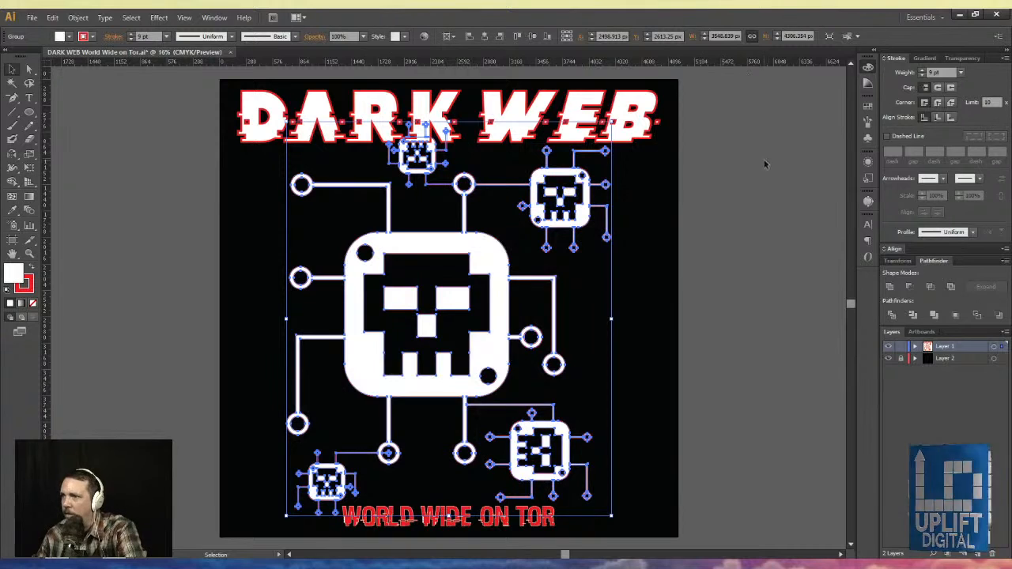
pyautogui.click(773, 203)
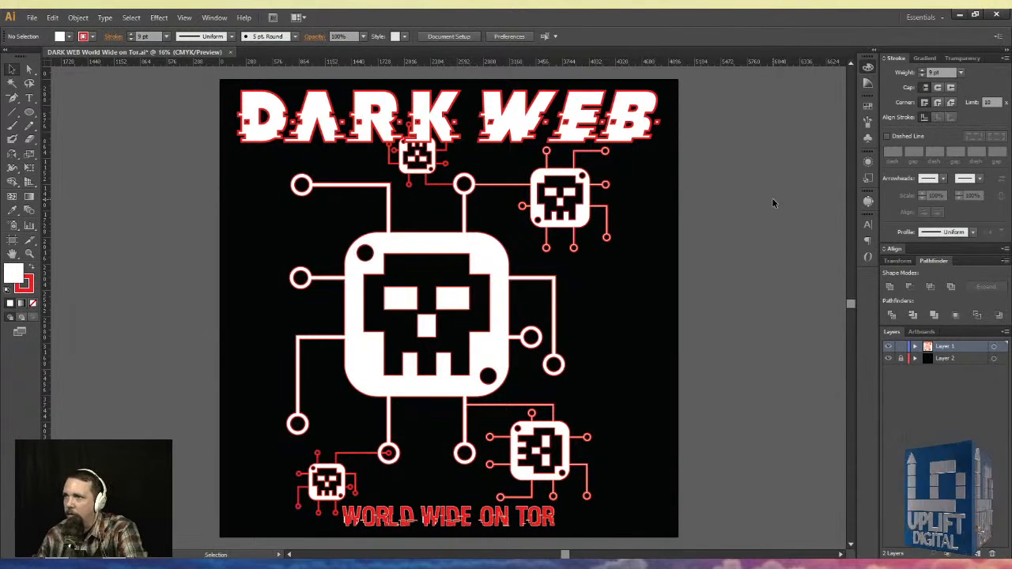
pyautogui.hotkey('ctrl', 'shift', 'z')
pyautogui.click(766, 232)
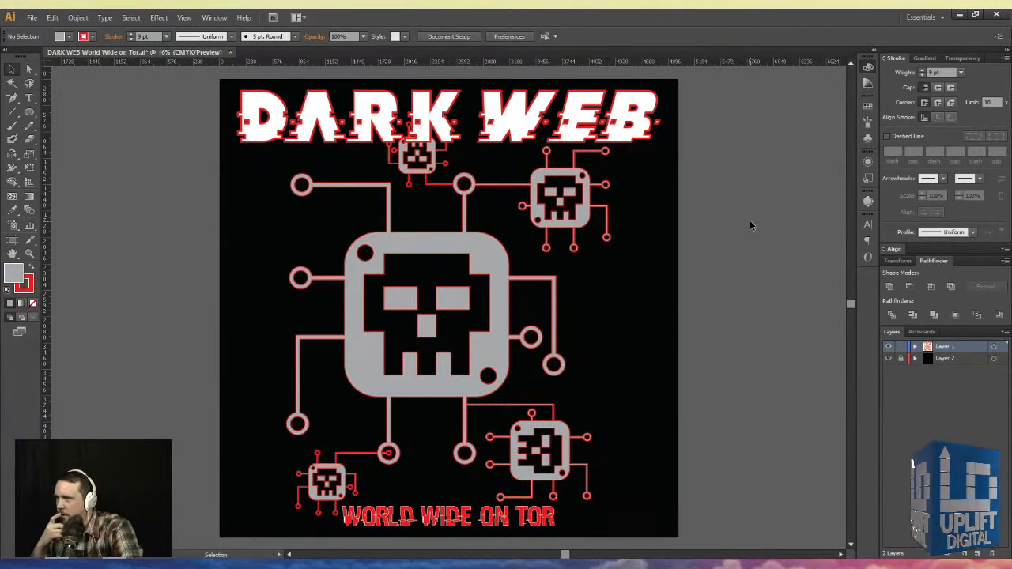
# - Save the illustration with the red-outlined gray skull chips
pyautogui.hotkey('ctrl', '-')
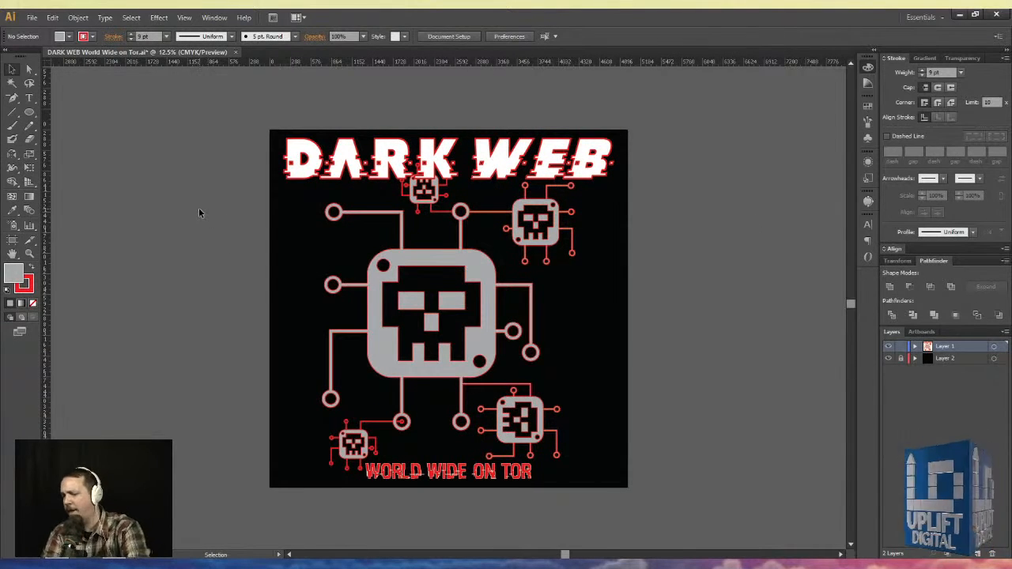
pyautogui.press('a')
pyautogui.press('v')
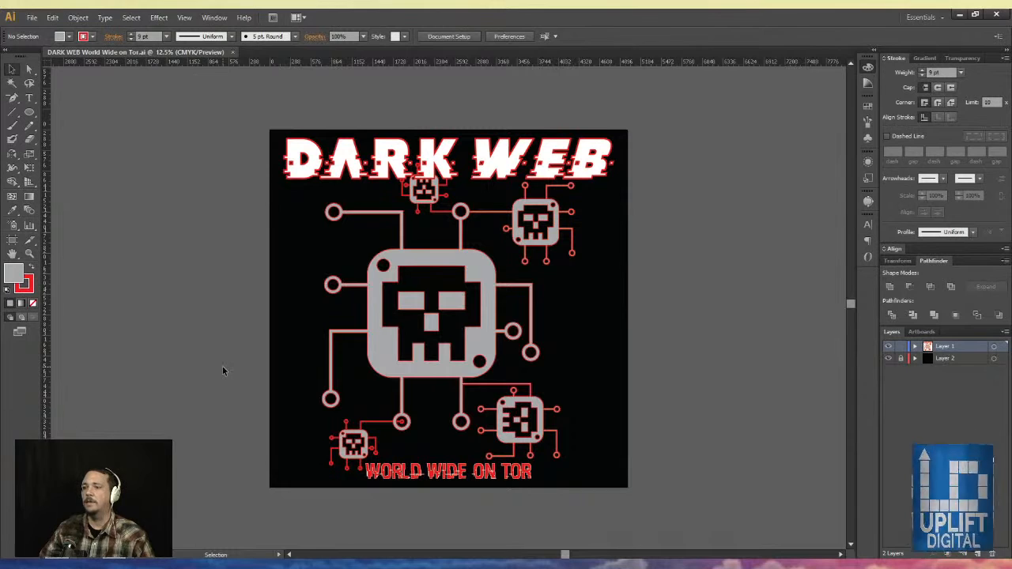
pyautogui.hotkey('ctrl', '=')
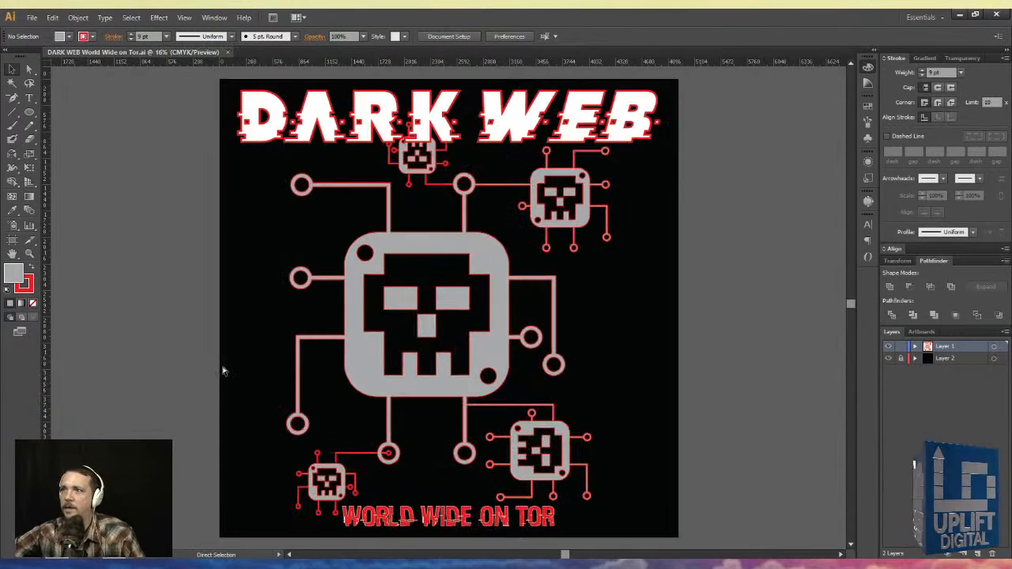
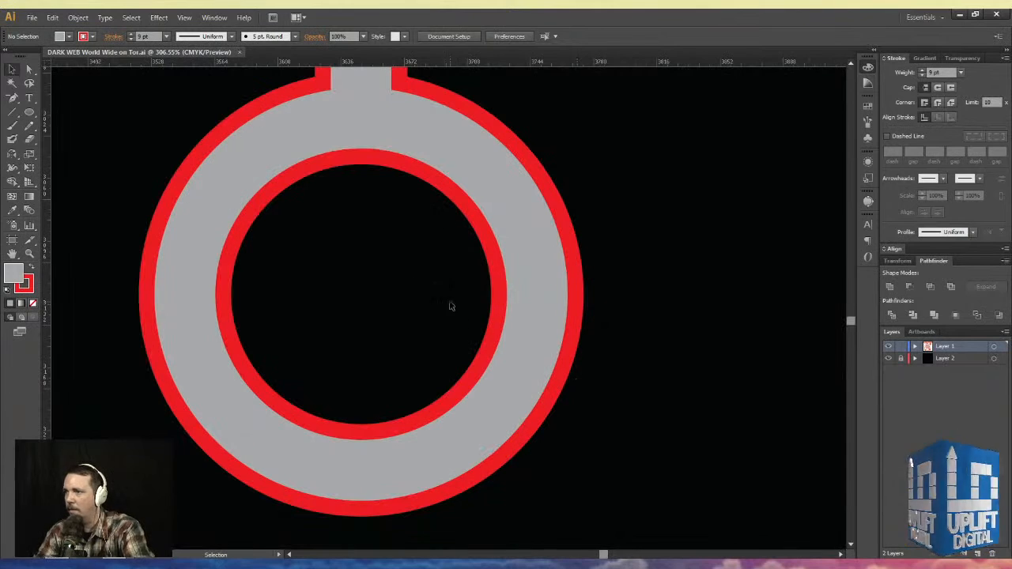
# - Try swapping the fill and stroke of the inner circle in the large chip's lower-right ring, and undo it
pyautogui.press('a')
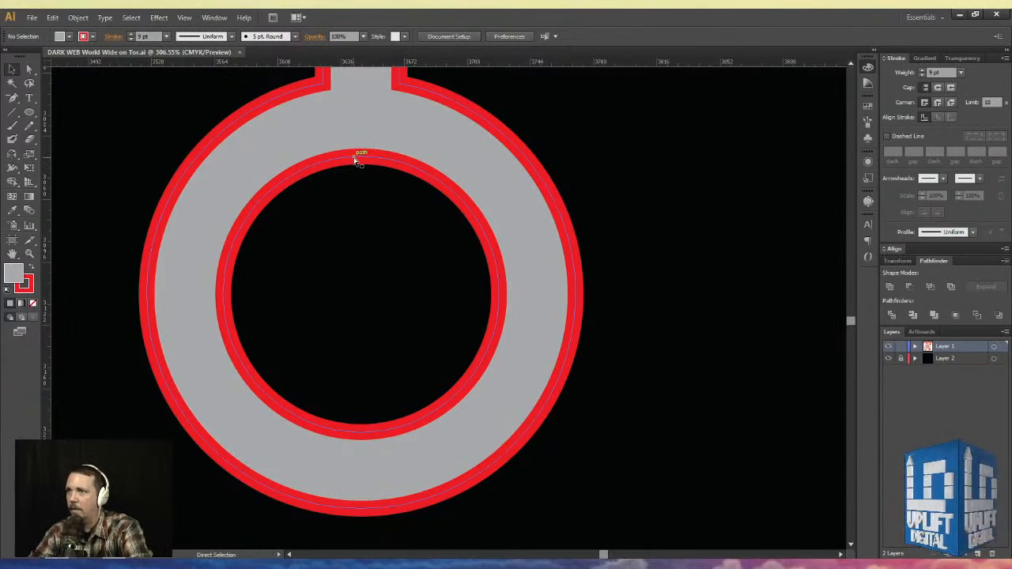
pyautogui.click(357, 158)
pyautogui.click(29, 70)
pyautogui.keyDown('shift'); pyautogui.click(271, 193); pyautogui.keyUp('shift')
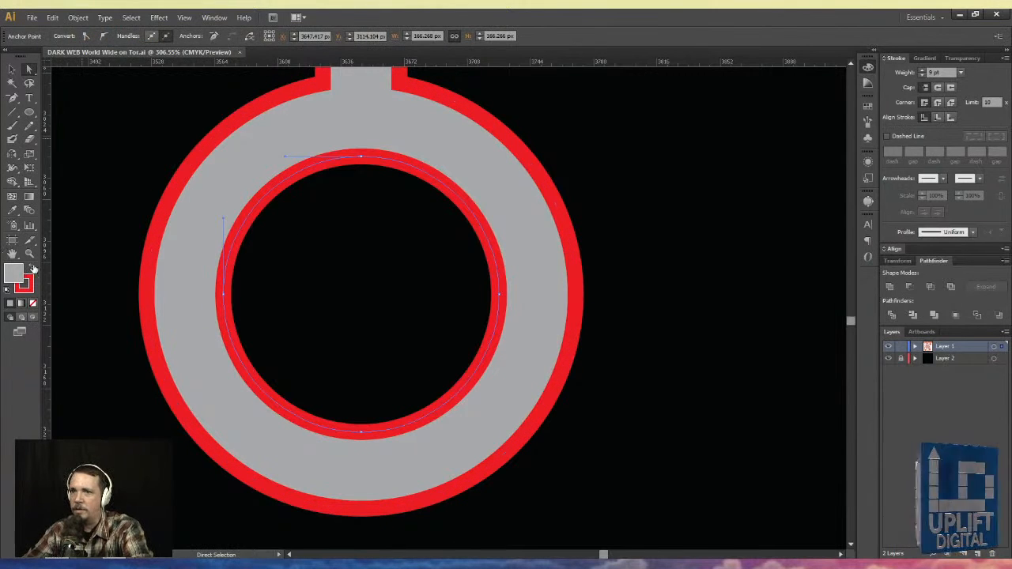
pyautogui.click(32, 269)
pyautogui.hotkey('ctrl', 'z')
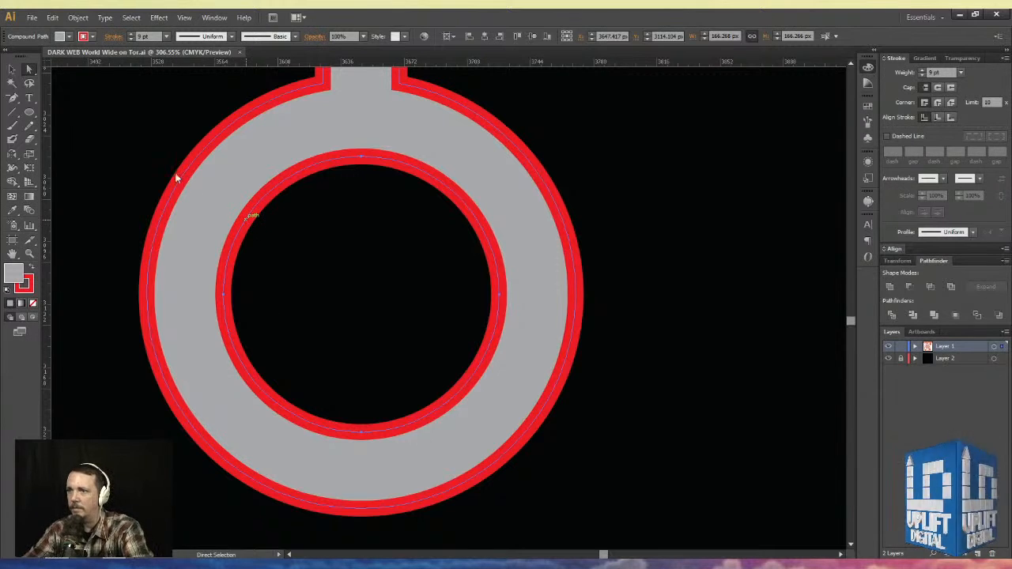
# - Try deleting the inner circle of the large chip's lower-right ring, and undo the deletion
pyautogui.press('v')
pyautogui.hotkey('ctrl', '-')
pyautogui.hotkey('ctrl', '-')
pyautogui.hotkey('ctrl', '-')
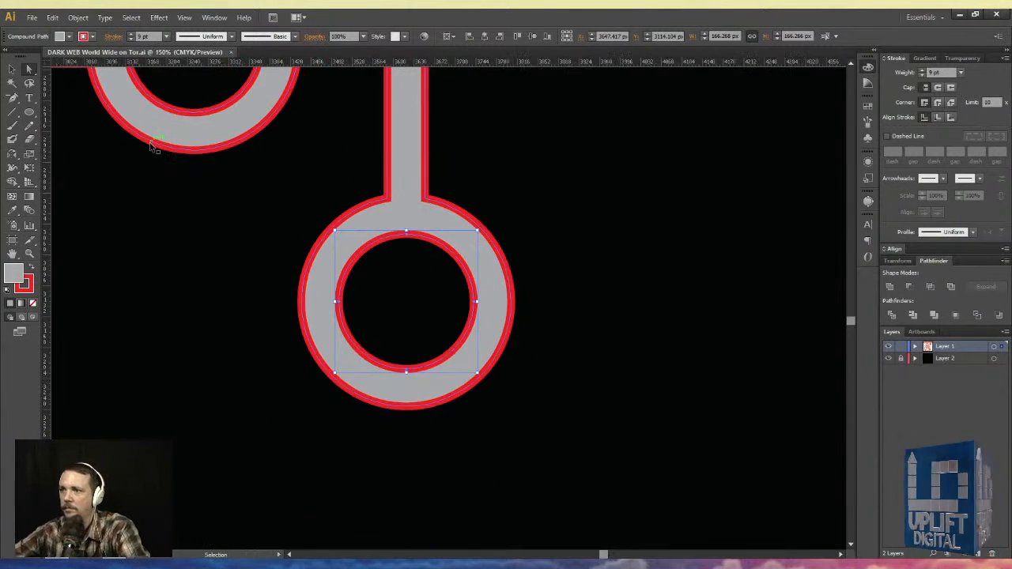
pyautogui.hotkey('ctrl', '-')
pyautogui.press('a')
pyautogui.press('Delete')
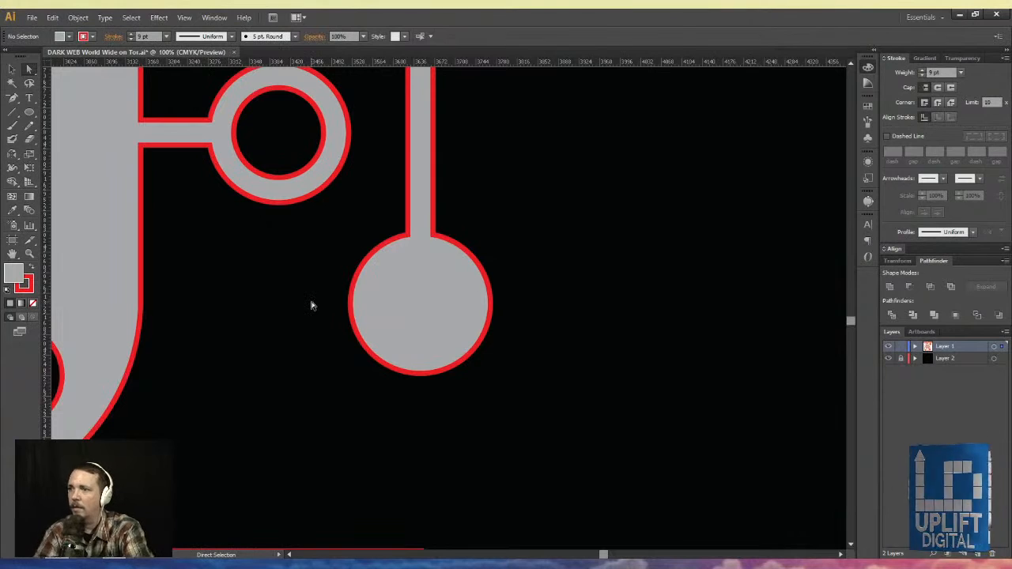
pyautogui.hotkey('ctrl', 'z')
# - Paste a copy of the inner circle in front of the large chip's lower-right ring
pyautogui.click(13, 69)
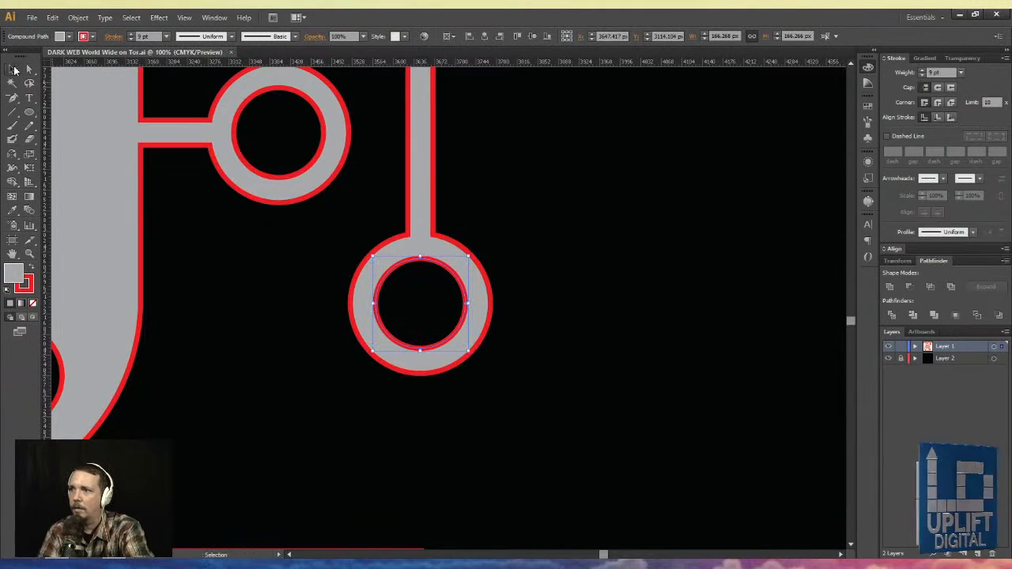
pyautogui.click(31, 270)
pyautogui.click(31, 270)
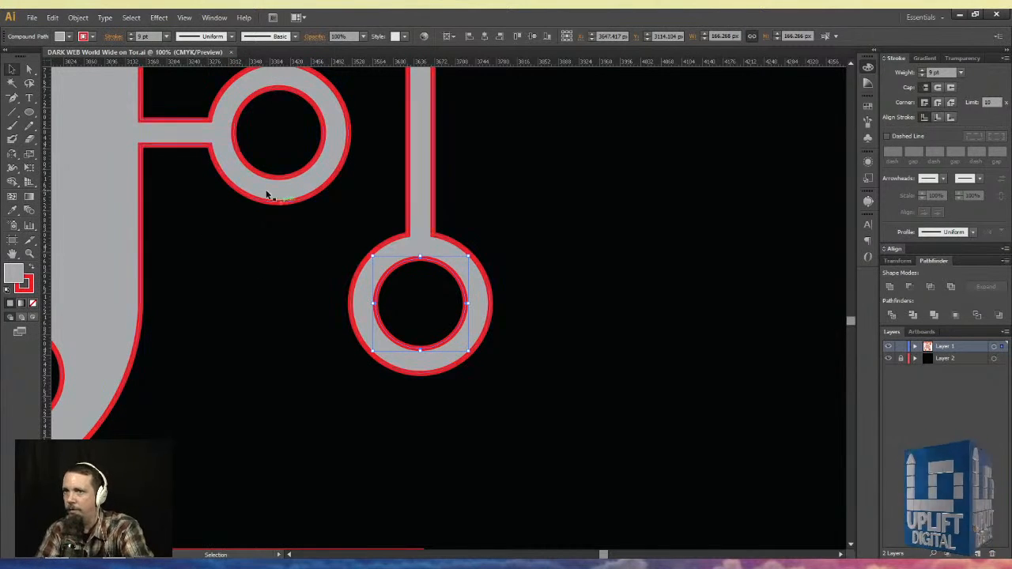
pyautogui.click(627, 277)
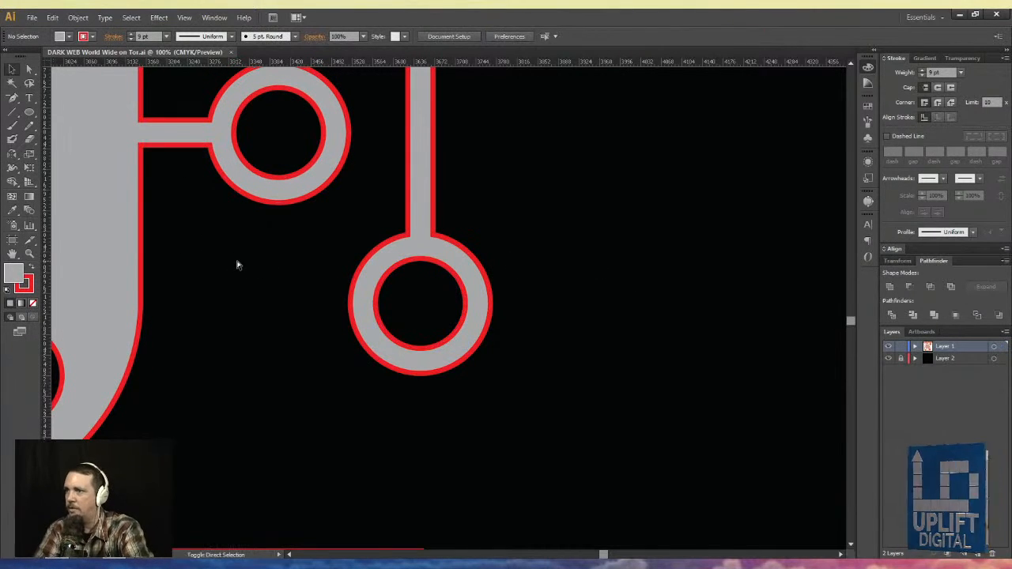
pyautogui.hotkey('ctrl', 'z')
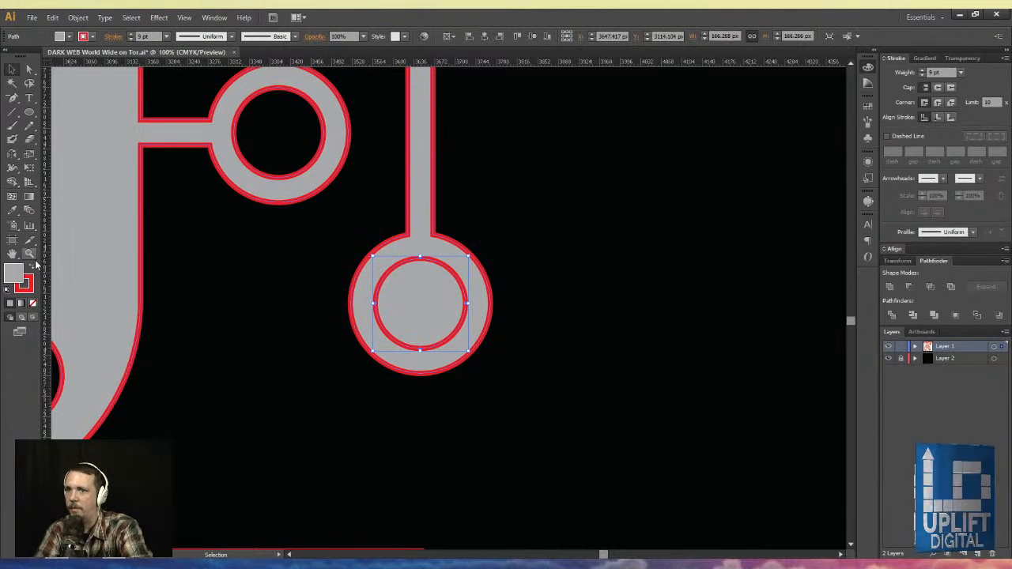
# - Give the pasted inner circle a solid red fill with no stroke, and deselect it
pyautogui.click(31, 268)
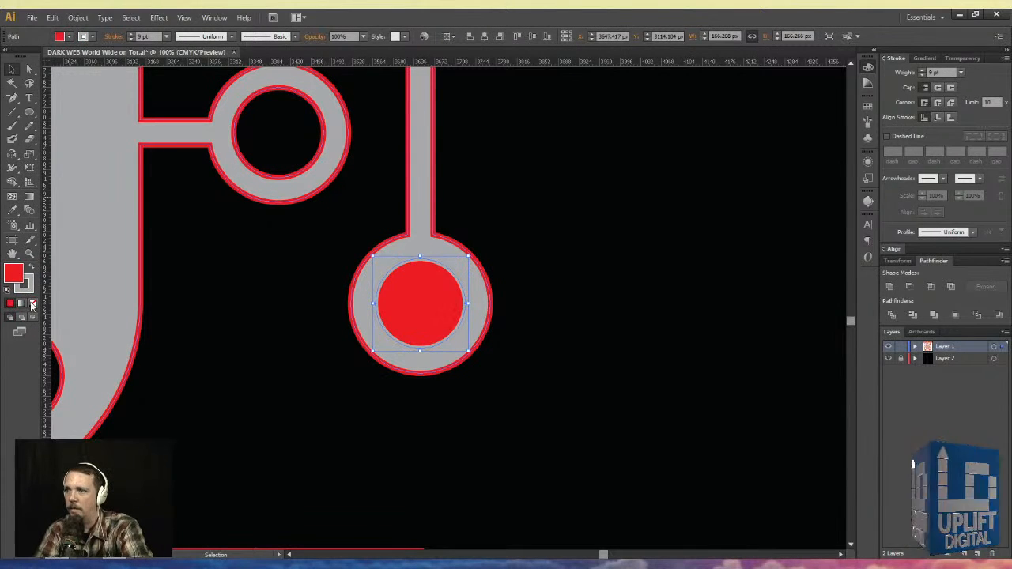
pyautogui.click(32, 305)
pyautogui.hotkey('ctrl', 'z')
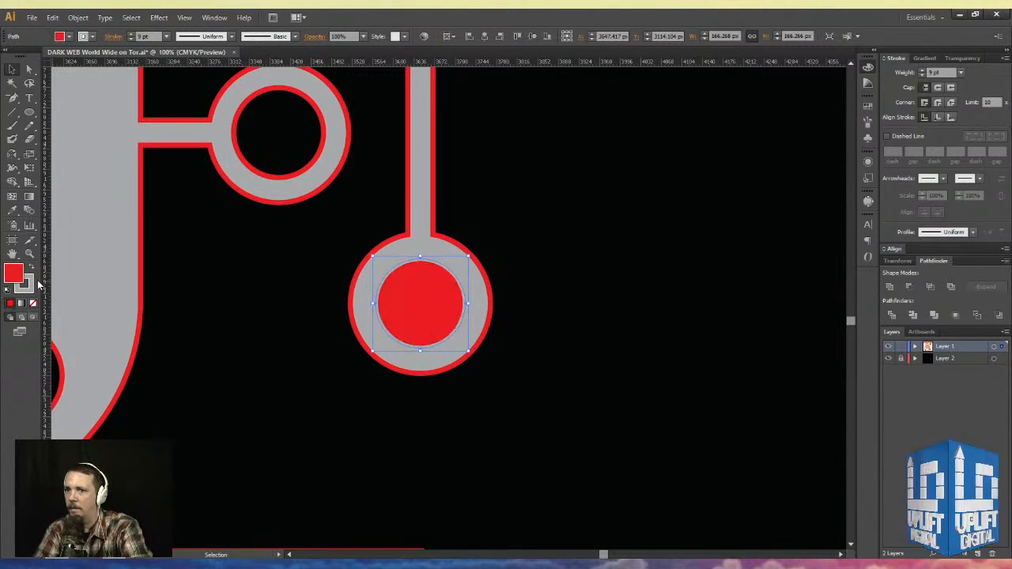
pyautogui.click(34, 304)
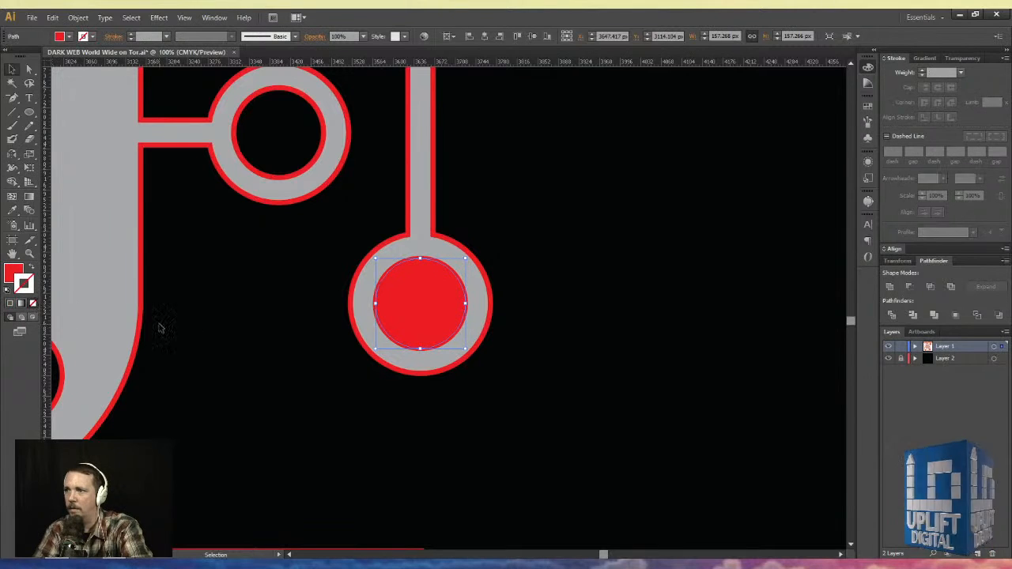
pyautogui.hotkey('ctrl', '-')
pyautogui.hotkey('ctrl', '-')
pyautogui.hotkey('ctrl', '-')
pyautogui.hotkey('ctrl', '-')
pyautogui.hotkey('ctrl', '-')
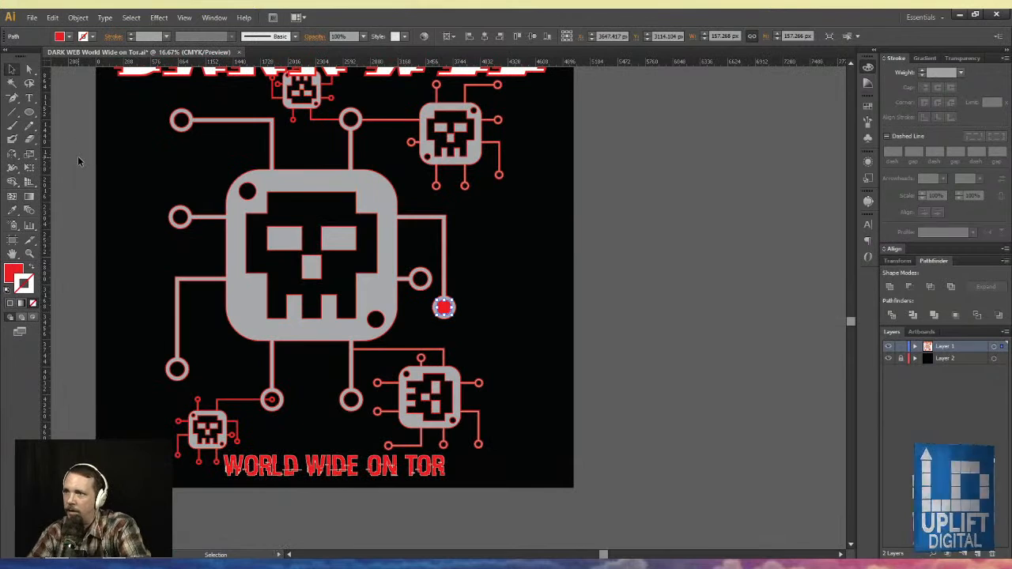
pyautogui.click(77, 156)
# - Try pasting a copy of the inner circle of the lower-right small chip's bottom-right ring in front, and undo it
pyautogui.moveTo(80, 124); pyautogui.dragTo(107, 155)
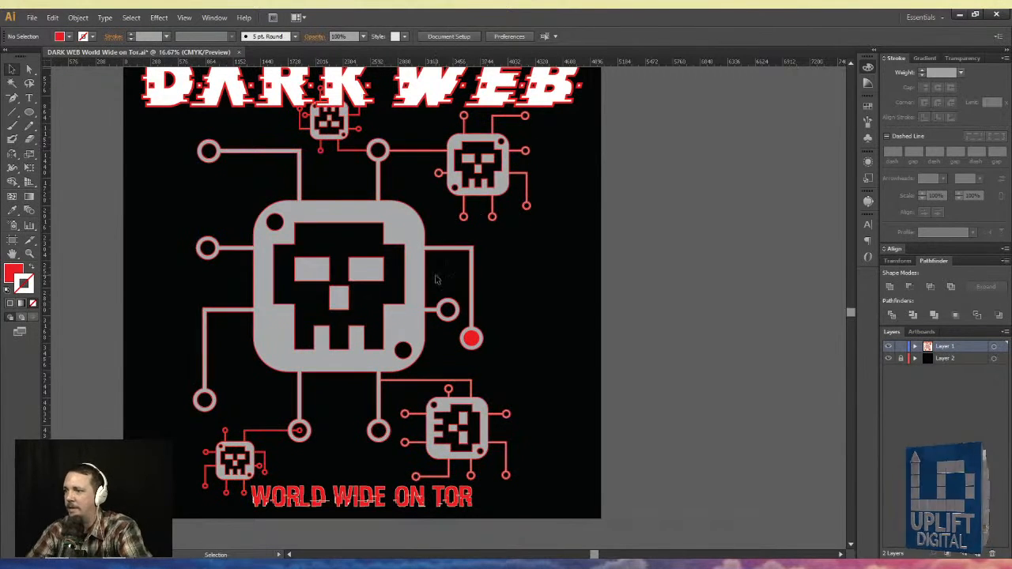
pyautogui.press('a')
pyautogui.keyDown('ctrl'); pyautogui.click(506, 477); pyautogui.keyUp('ctrl')
pyautogui.hotkey('ctrl', 'space')
pyautogui.moveTo(491, 467); pyautogui.dragTo(535, 490)
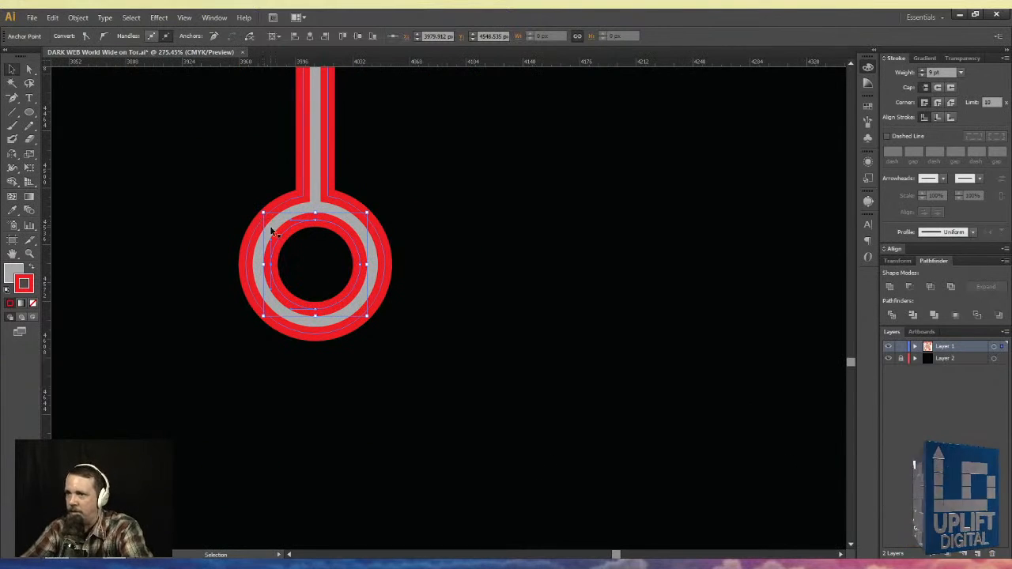
pyautogui.hotkey('ctrl', 'c')
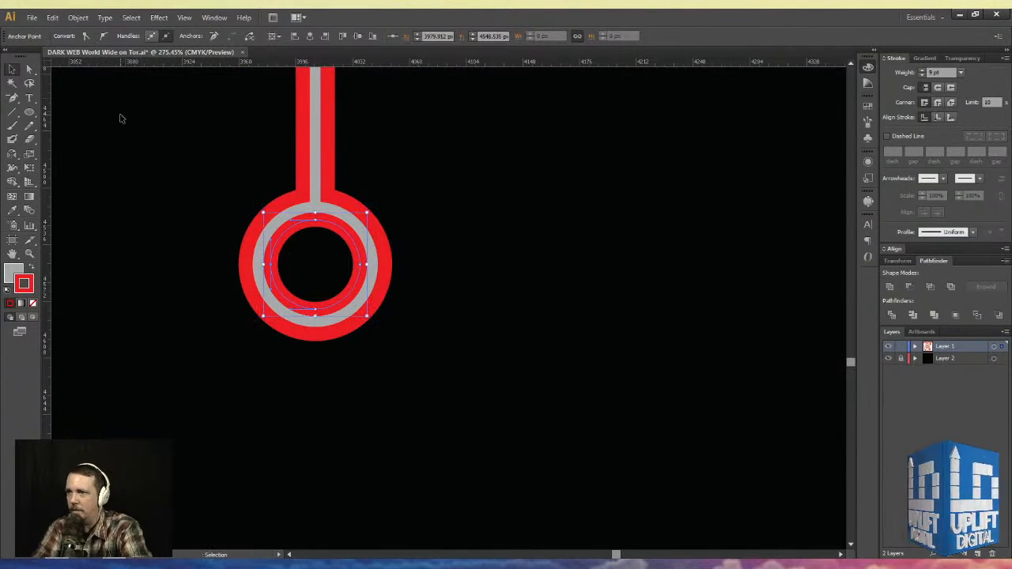
pyautogui.hotkey('ctrl', 'f')
pyautogui.hotkey('ctrl', 'z')
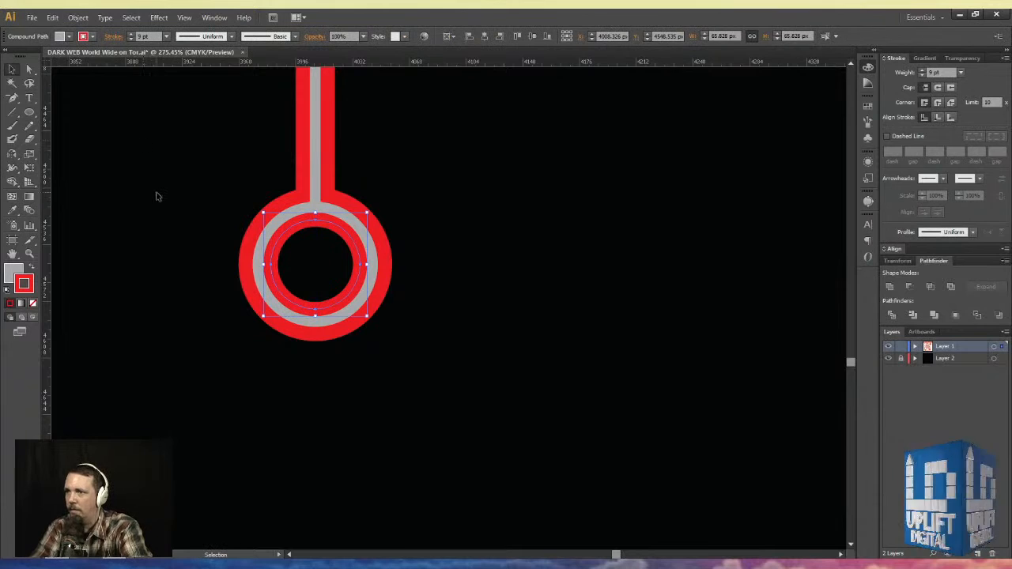
pyautogui.click(157, 190)
pyautogui.click(279, 243)
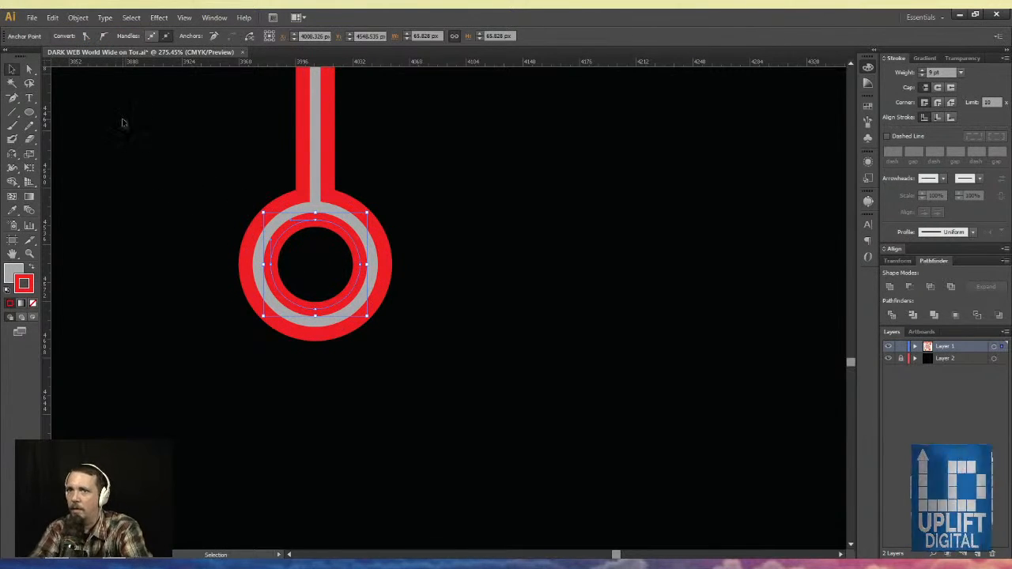
pyautogui.hotkey('ctrl', 'c')
pyautogui.hotkey('ctrl', 'f')
pyautogui.hotkey('ctrl', 'z')
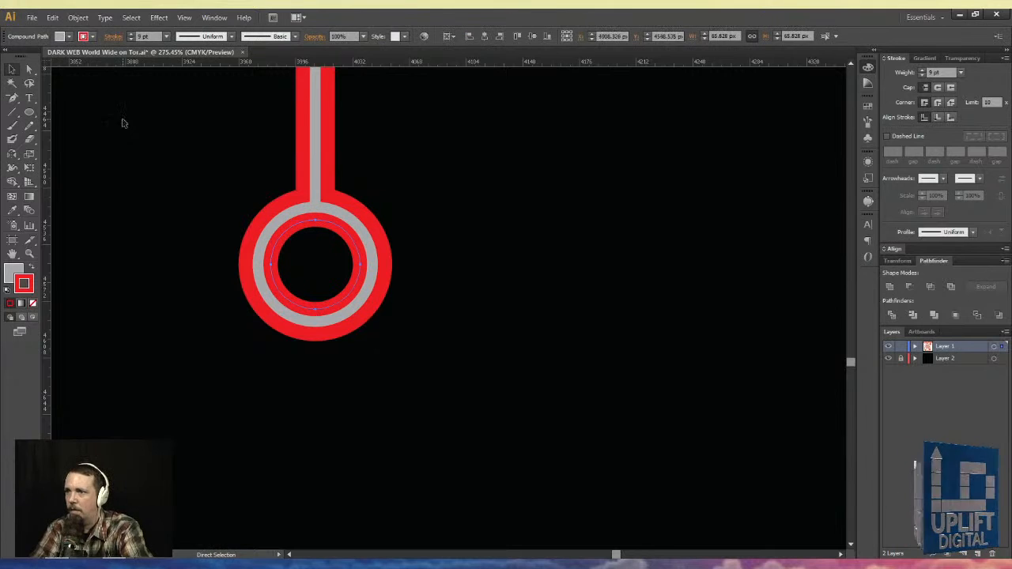
# - Try deleting the inner circle of the small chip's bottom-right ring, and undo the deletion
pyautogui.click(144, 176)
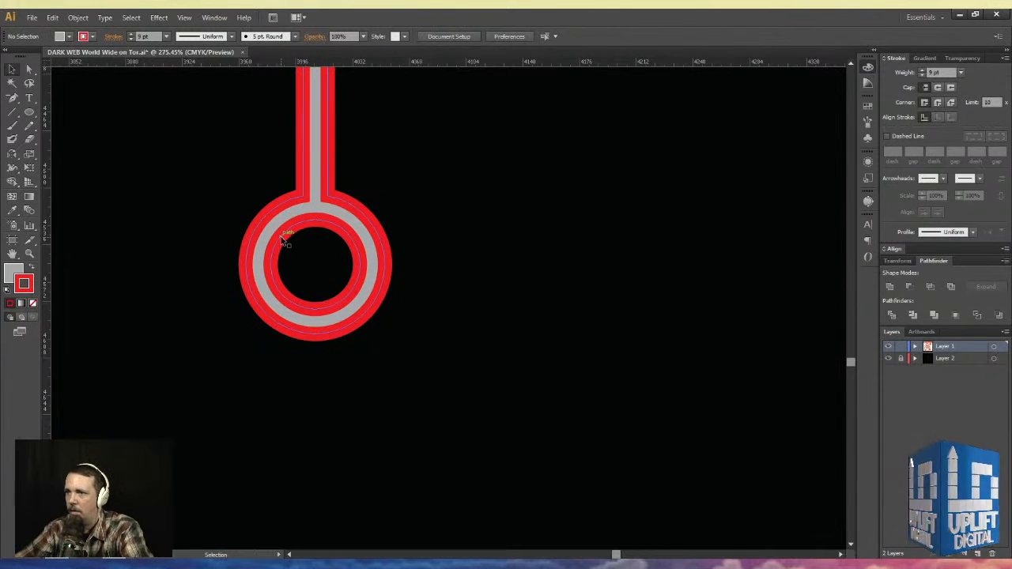
pyautogui.click(281, 236)
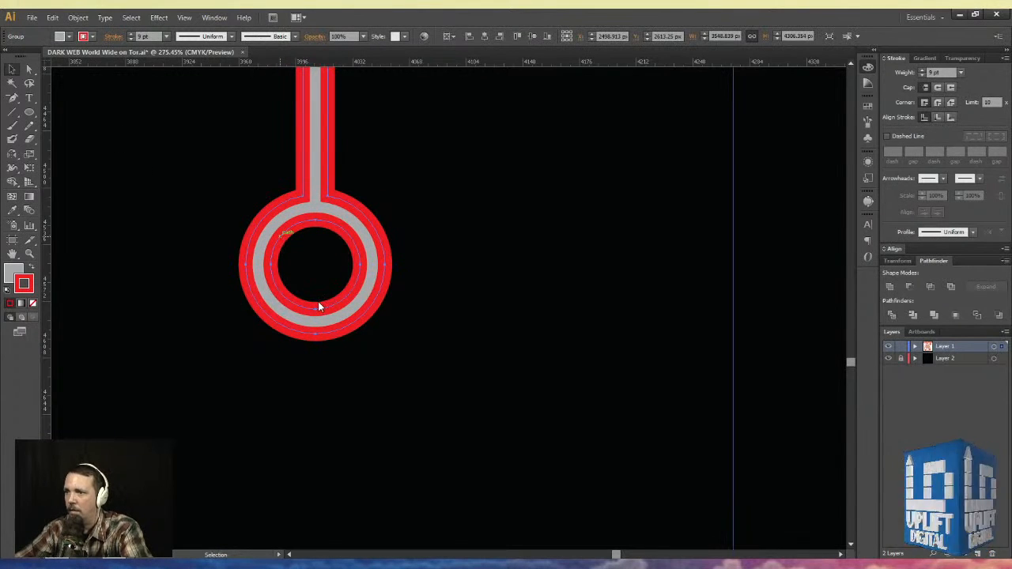
pyautogui.click(515, 365)
pyautogui.click(355, 247)
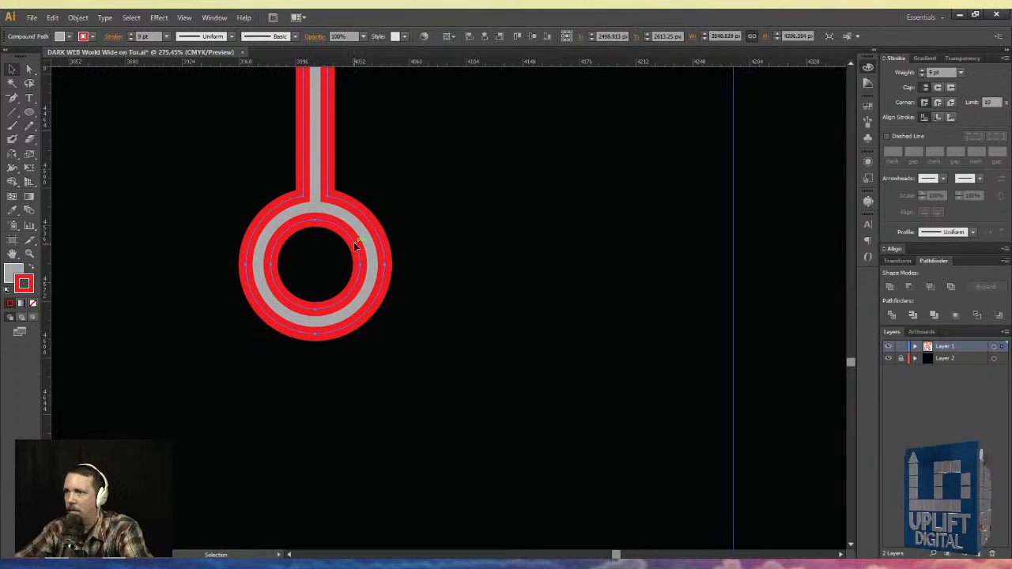
pyautogui.press('a')
pyautogui.click(208, 176)
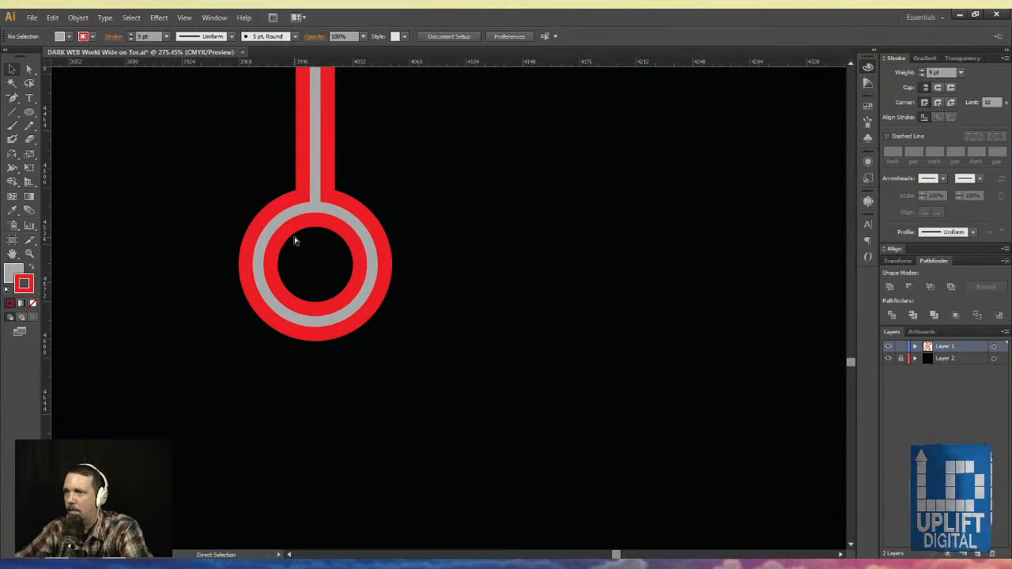
pyautogui.keyDown('ctrl'); pyautogui.click(283, 233); pyautogui.keyUp('ctrl')
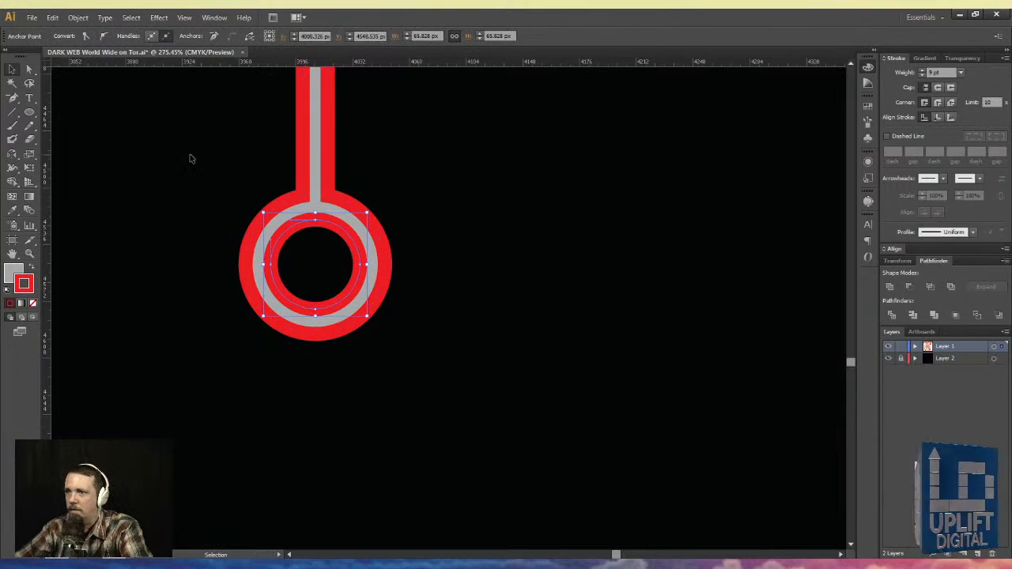
pyautogui.press('Delete')
pyautogui.hotkey('ctrl', 'z')
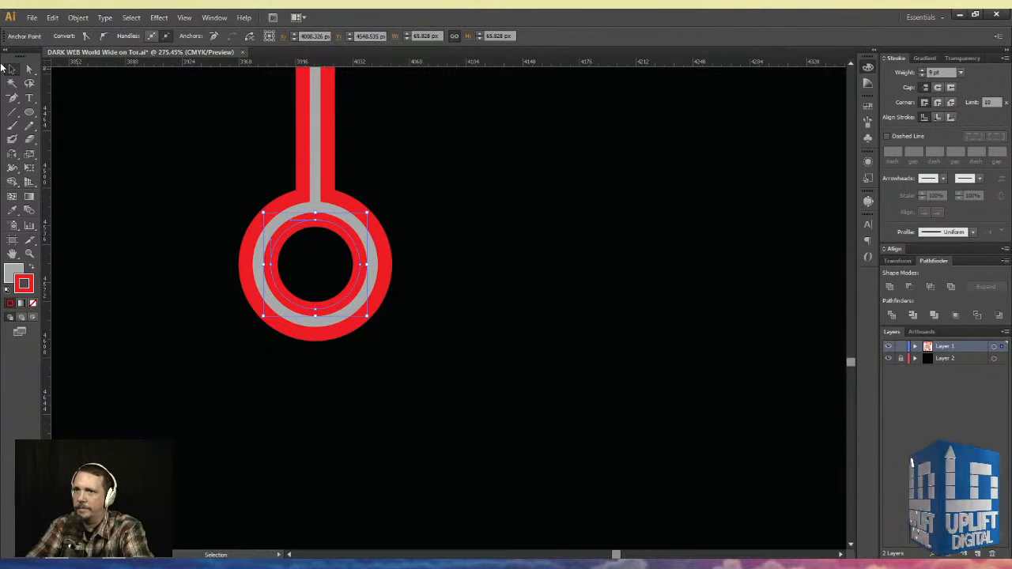
pyautogui.click(29, 70)
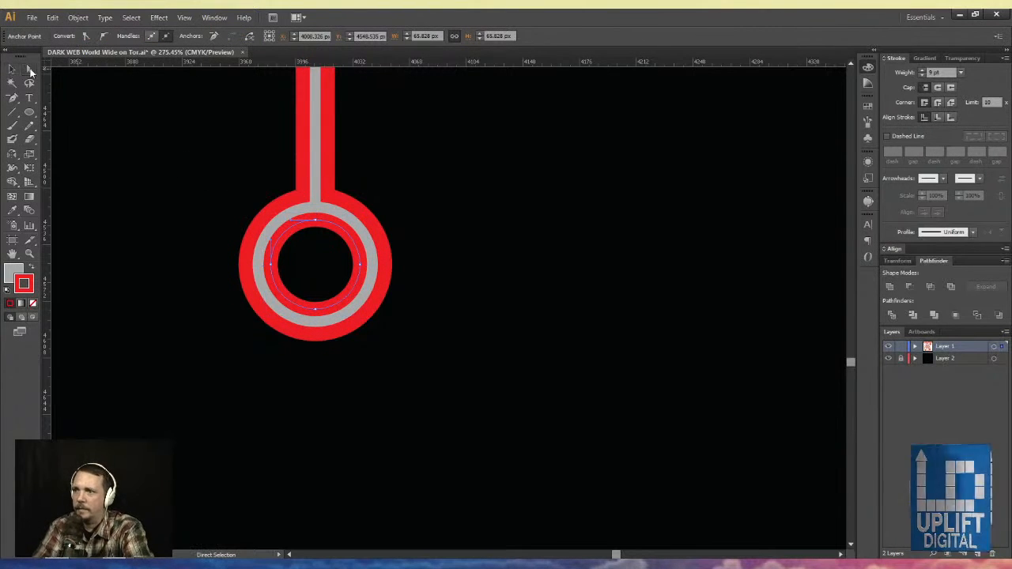
pyautogui.click(158, 180)
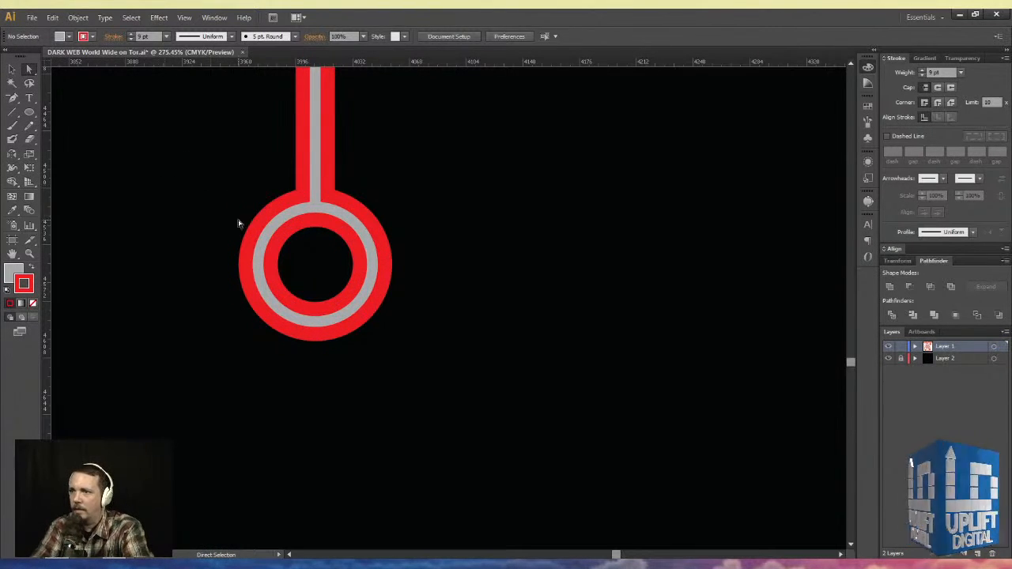
pyautogui.keyDown('ctrl'); pyautogui.click(285, 235); pyautogui.keyUp('ctrl')
pyautogui.click(192, 174)
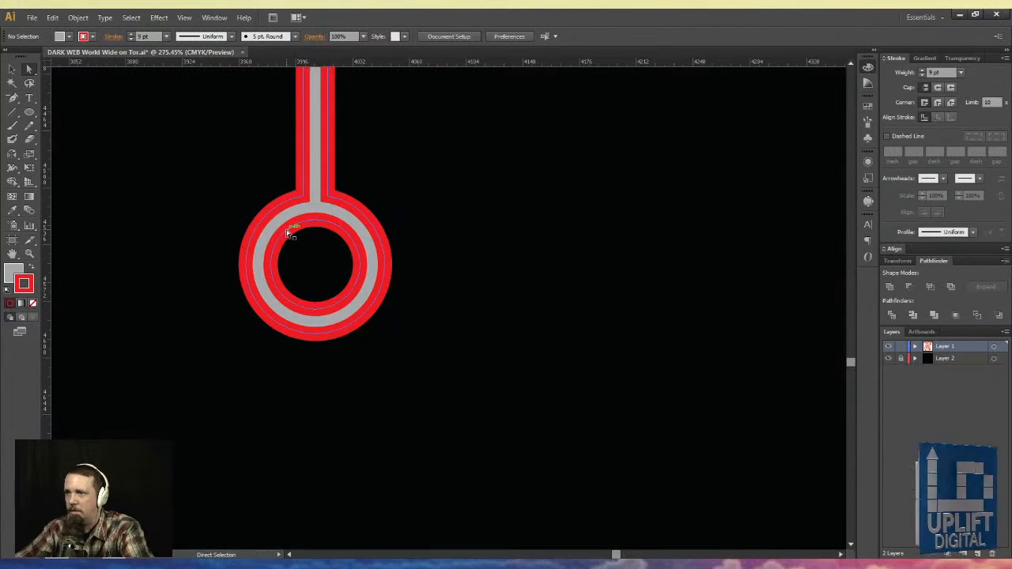
pyautogui.click(351, 295)
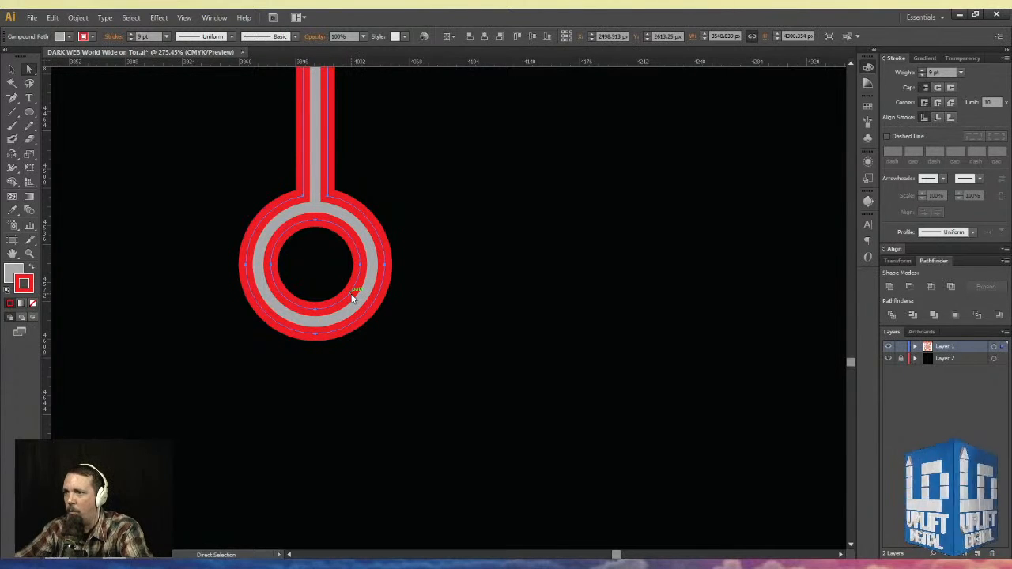
pyautogui.click(198, 228)
# - Move the solid red disc out of the large chip's ring to just beside the lower-right small chip's bottom-right ring
pyautogui.scroll(-1, 104, 179)
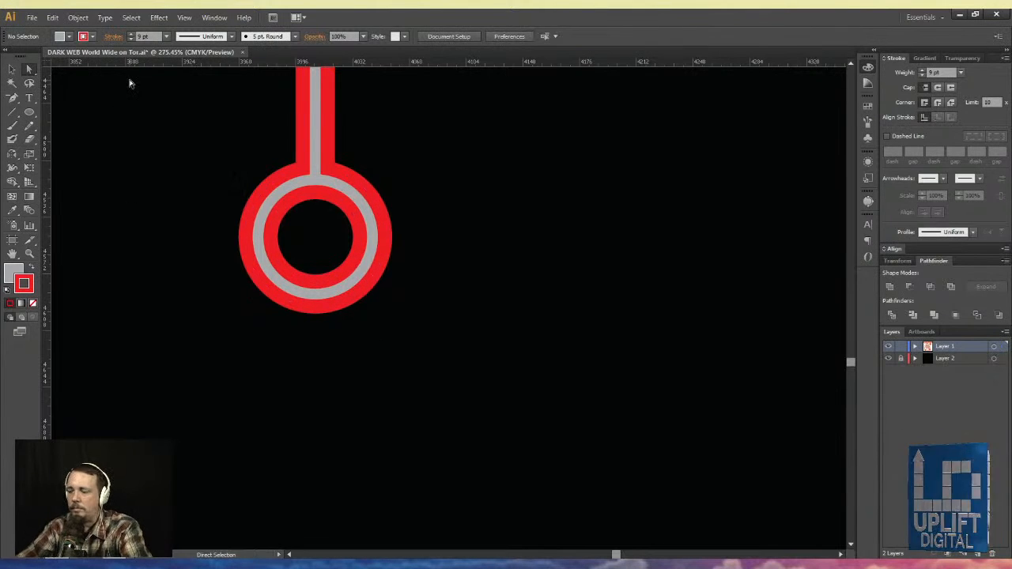
pyautogui.hotkey('ctrl', '-')
pyautogui.hotkey('ctrl', '-')
pyautogui.hotkey('ctrl', '-')
pyautogui.hotkey('ctrl', '-')
pyautogui.hotkey('ctrl', '-')
pyautogui.hotkey('ctrl', '-')
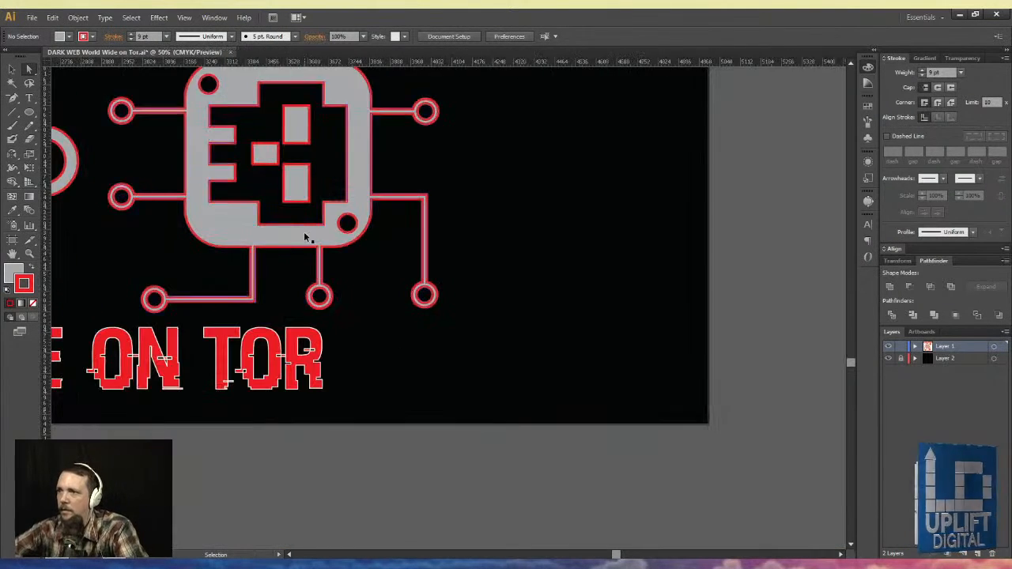
pyautogui.moveTo(417, 116); pyautogui.dragTo(437, 200)
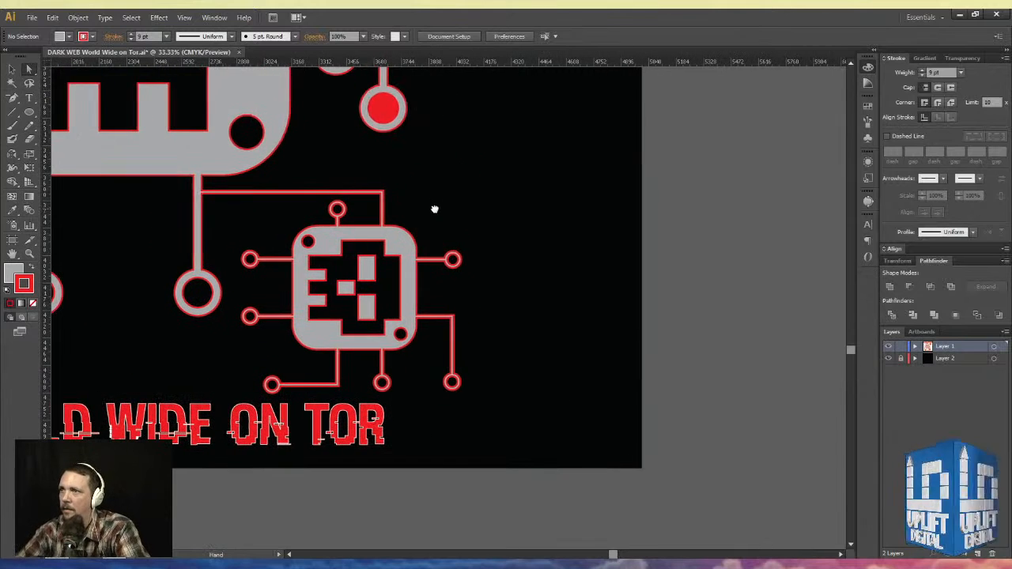
pyautogui.press('x')
pyautogui.press('v')
pyautogui.click(384, 110)
pyautogui.moveTo(385, 110); pyautogui.dragTo(495, 373)
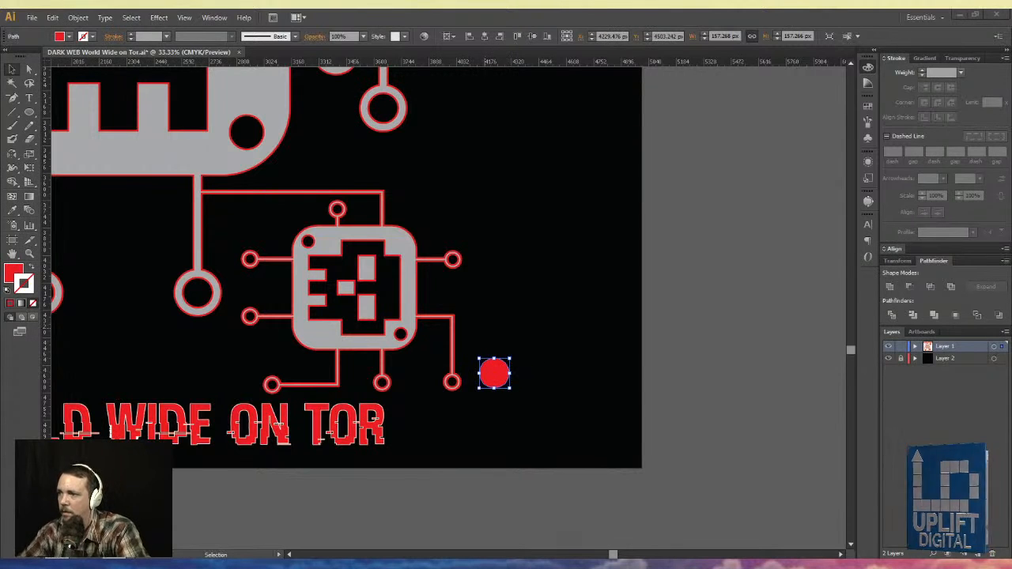
pyautogui.moveTo(429, 342); pyautogui.dragTo(607, 440)
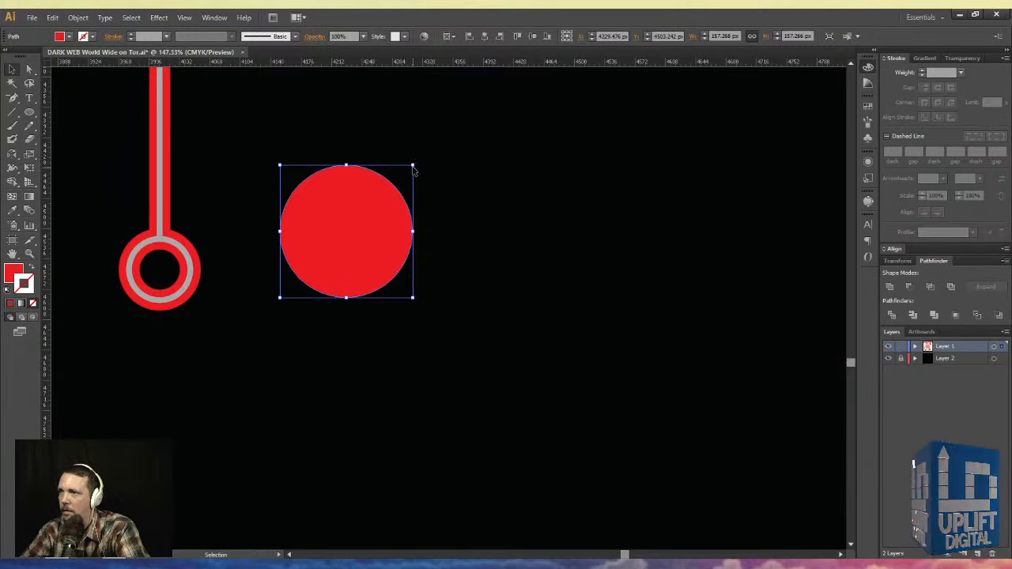
# - Try scaling the red disc down to about 65 px and fitting it inside the lower-right small chip's bottom-right ring
pyautogui.moveTo(412, 165); pyautogui.dragTo(334, 197)
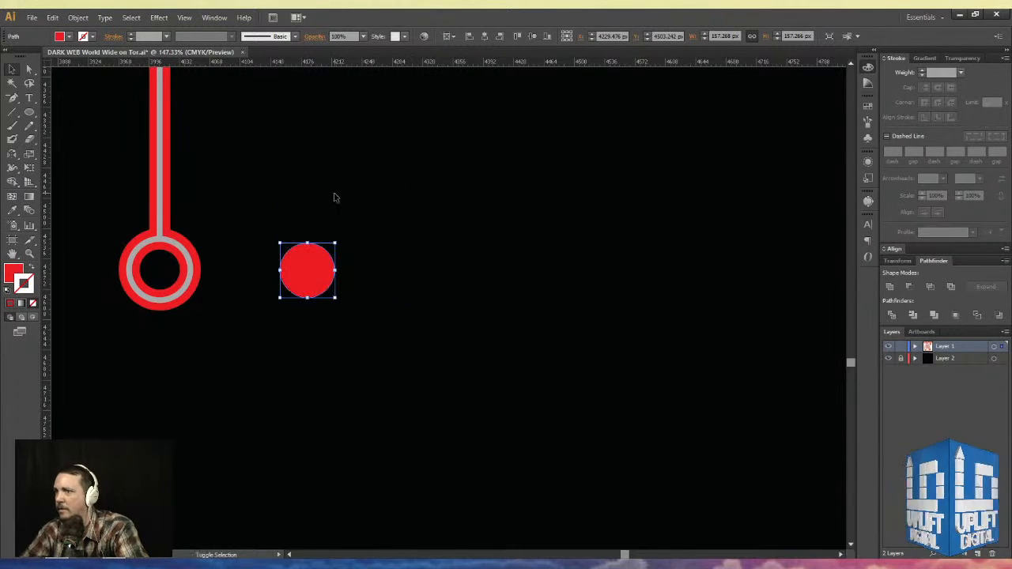
pyautogui.moveTo(292, 250); pyautogui.dragTo(149, 273)
pyautogui.moveTo(92, 217); pyautogui.dragTo(234, 311)
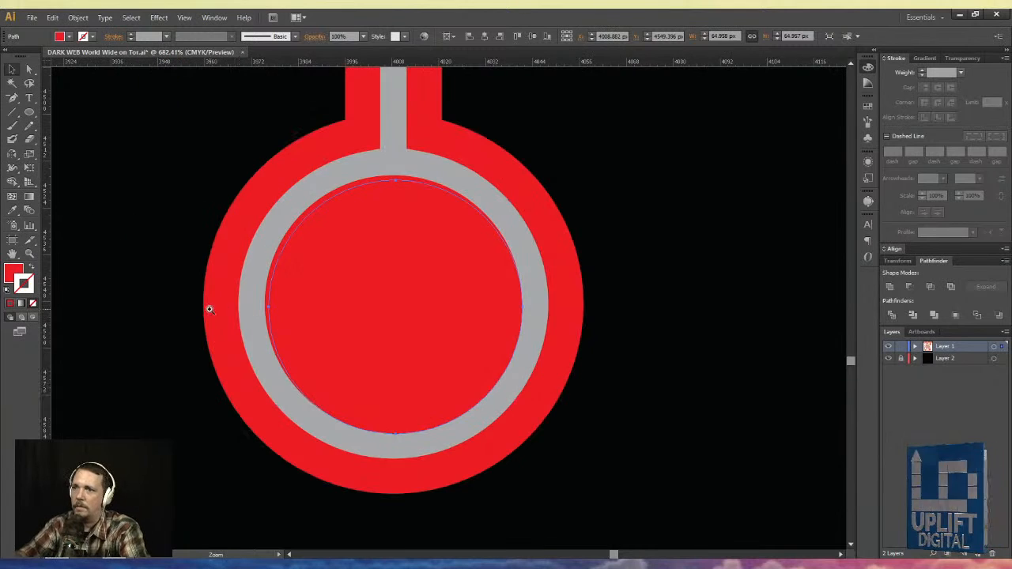
pyautogui.press('Up')
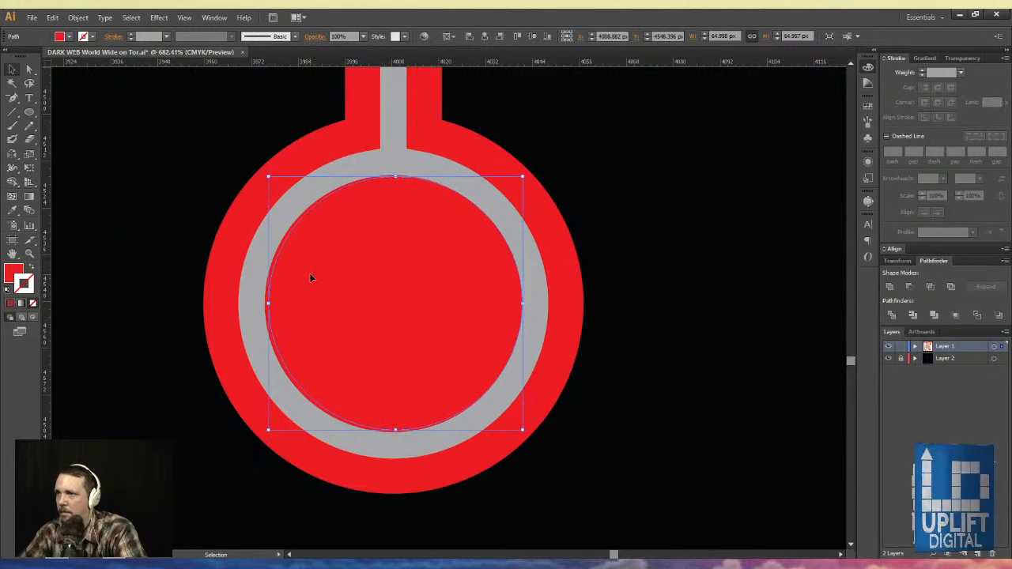
pyautogui.click(184, 189)
pyautogui.hotkey('ctrl', '0')
pyautogui.hotkey('ctrl', '-')
pyautogui.press('v')
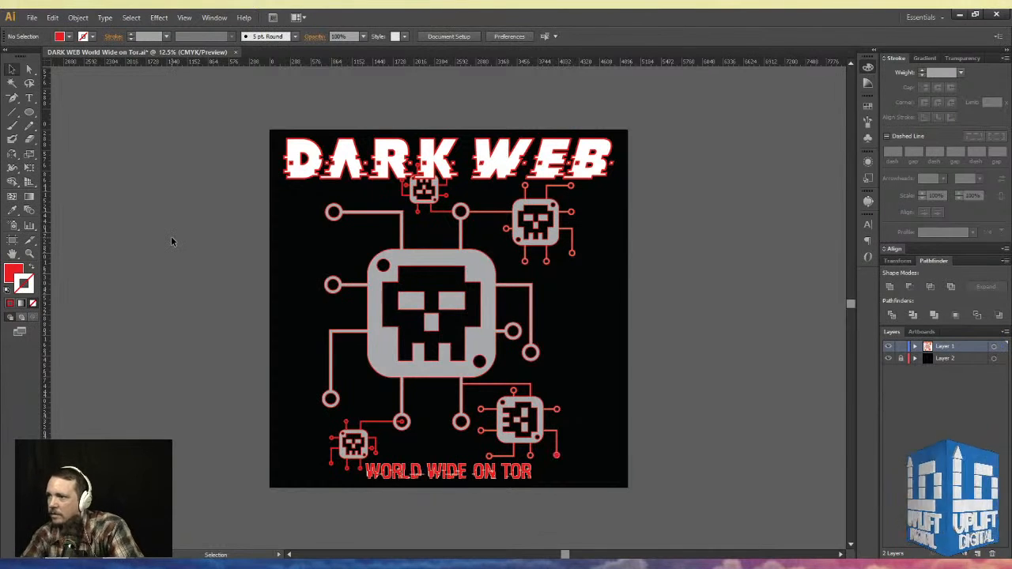
# - Undo the disc's nudge, resizing and moves, back to its place in the large chip's ring
pyautogui.hotkey('ctrl', 'z')
pyautogui.hotkey('ctrl', 'z')
pyautogui.hotkey('ctrl', 'z')
pyautogui.hotkey('ctrl', 'z')
pyautogui.hotkey('ctrl', 'z')
pyautogui.hotkey('ctrl', 'z')
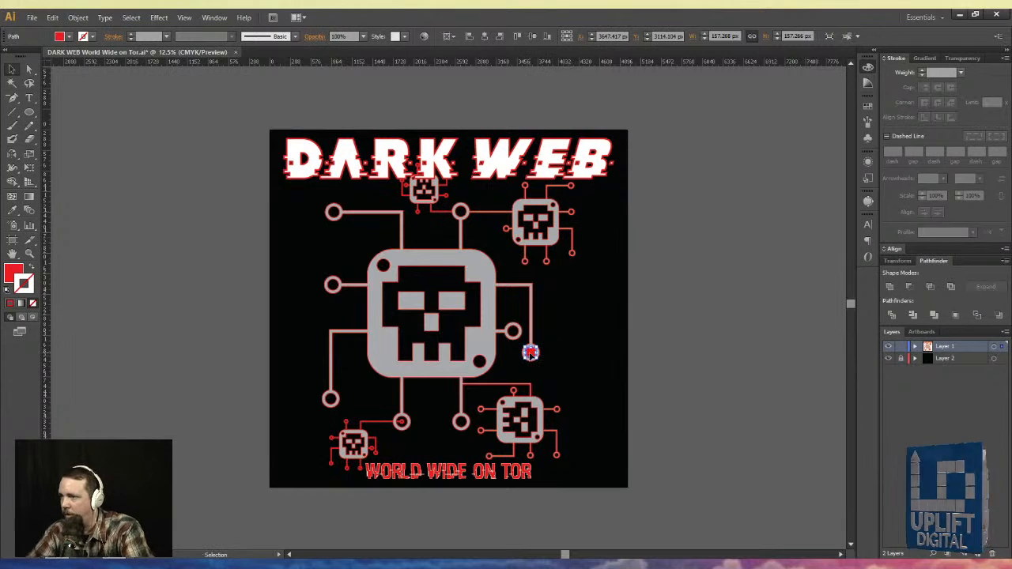
# - Duplicate the large chip's red disc beside the lower-right small chip's bottom-right ring and scale the copy to about 40 px
pyautogui.moveTo(531, 352)
pyautogui.mouseDown()
pyautogui.moveTo(574, 424)
pyautogui.moveTo(571, 457)
pyautogui.moveTo(597, 474)
pyautogui.mouseUp()
pyautogui.hotkey('ctrl', 'space')
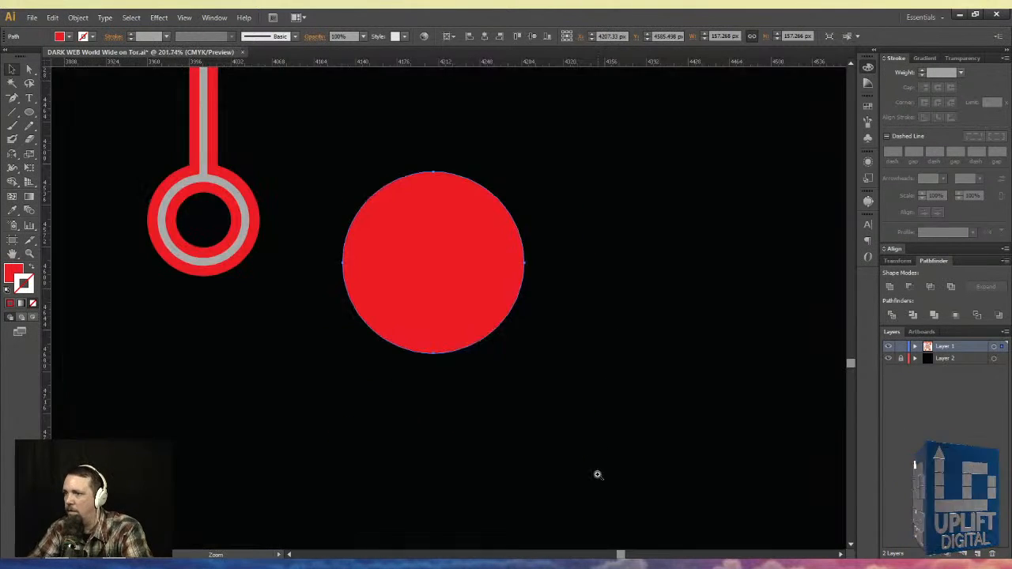
pyautogui.moveTo(524, 355); pyautogui.dragTo(388, 233)
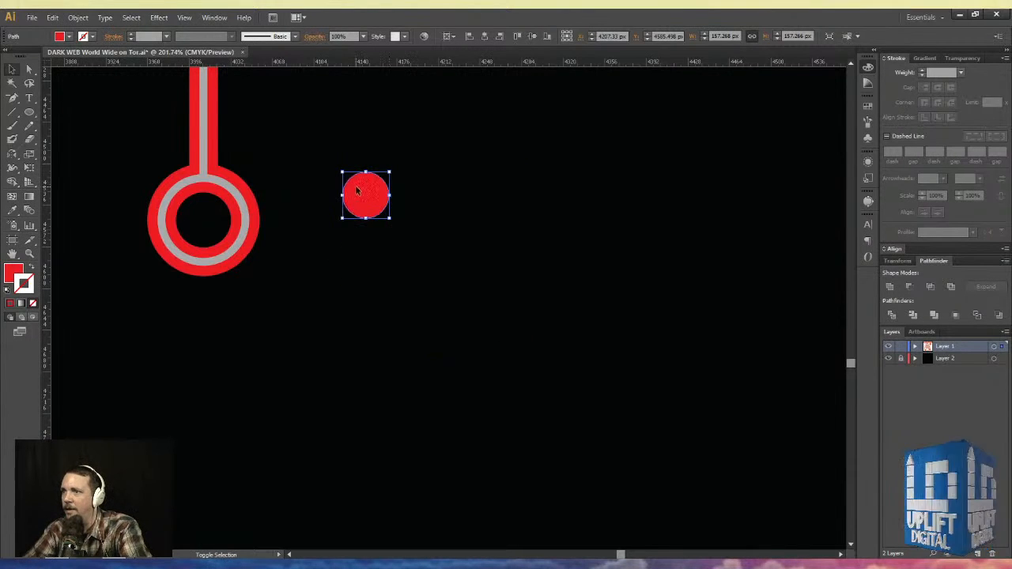
# - Place the small disc inside the small chip's bottom-right ring, enlarge it from its center to about 52 px, and deselect it
pyautogui.moveTo(358, 188); pyautogui.dragTo(190, 213)
pyautogui.press('z')
pyautogui.moveTo(134, 179); pyautogui.dragTo(229, 269)
pyautogui.press('v')
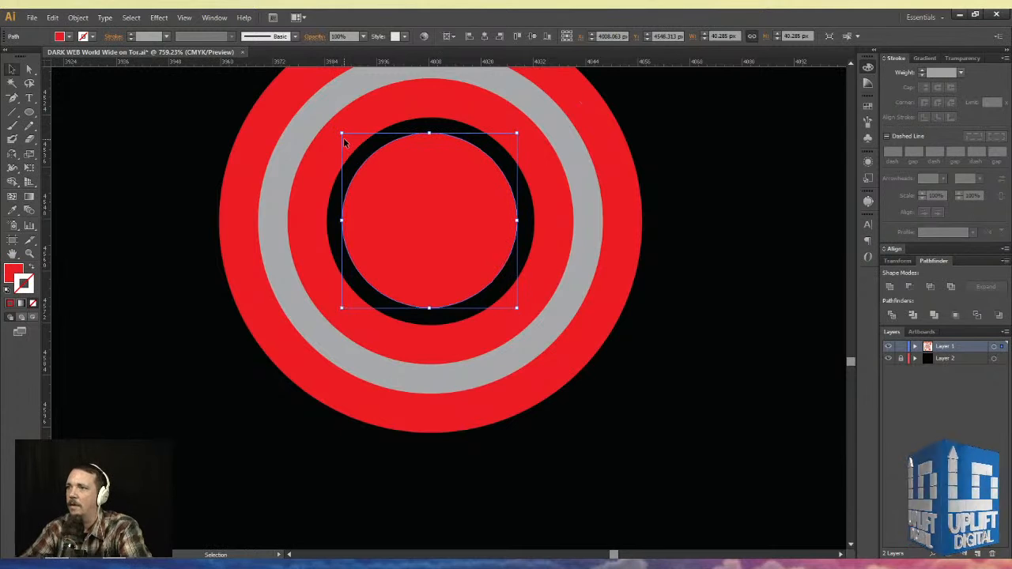
pyautogui.moveTo(342, 134); pyautogui.dragTo(299, 113)
pyautogui.press('a')
pyautogui.hotkey('ctrl', '-')
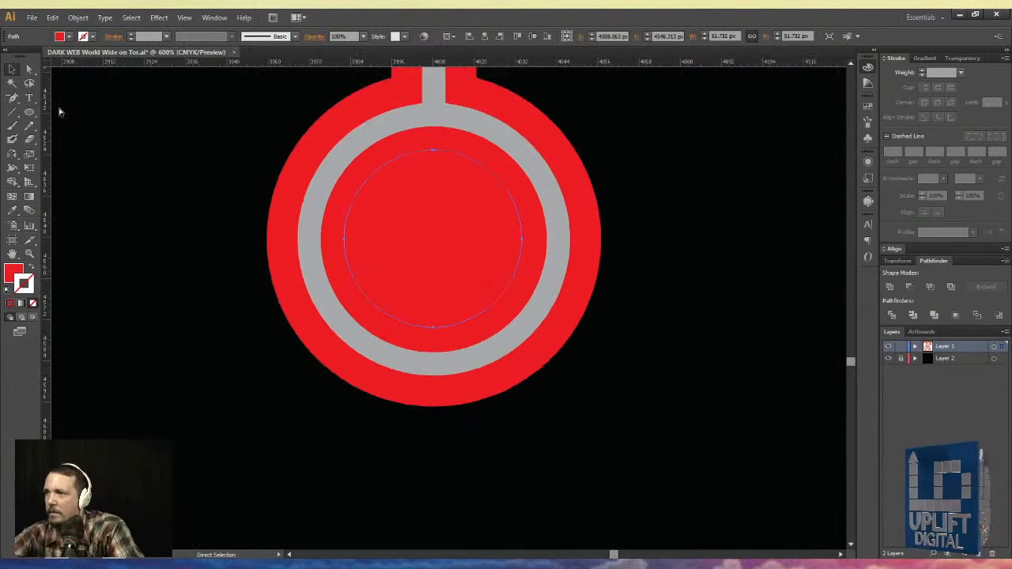
pyautogui.hotkey('ctrl', '0')
pyautogui.press('v')
pyautogui.click(117, 282)
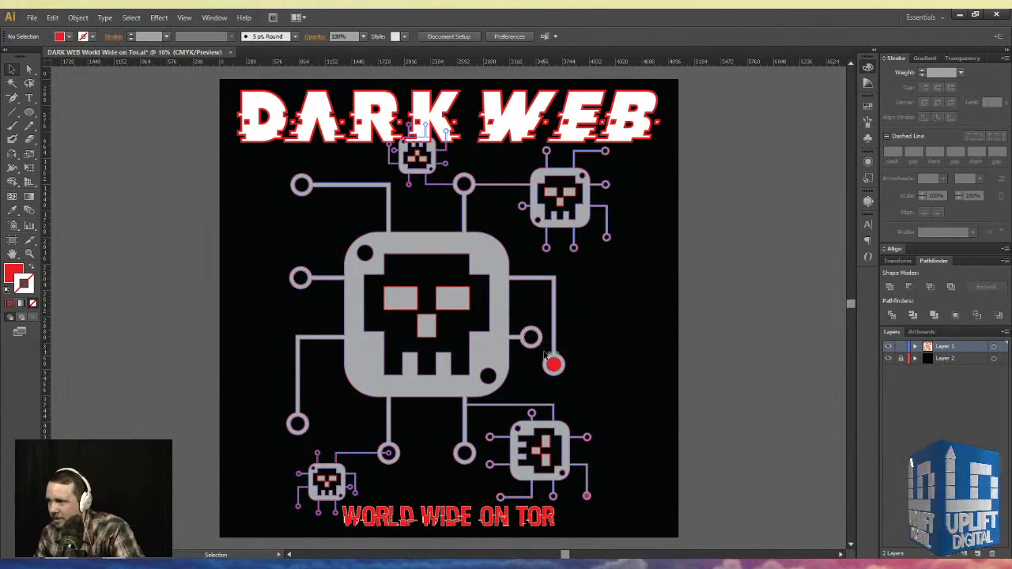
# - Check how the red disc fits inside the large chip's lower-right ring
pyautogui.press('a')
pyautogui.moveTo(581, 348); pyautogui.dragTo(539, 386)
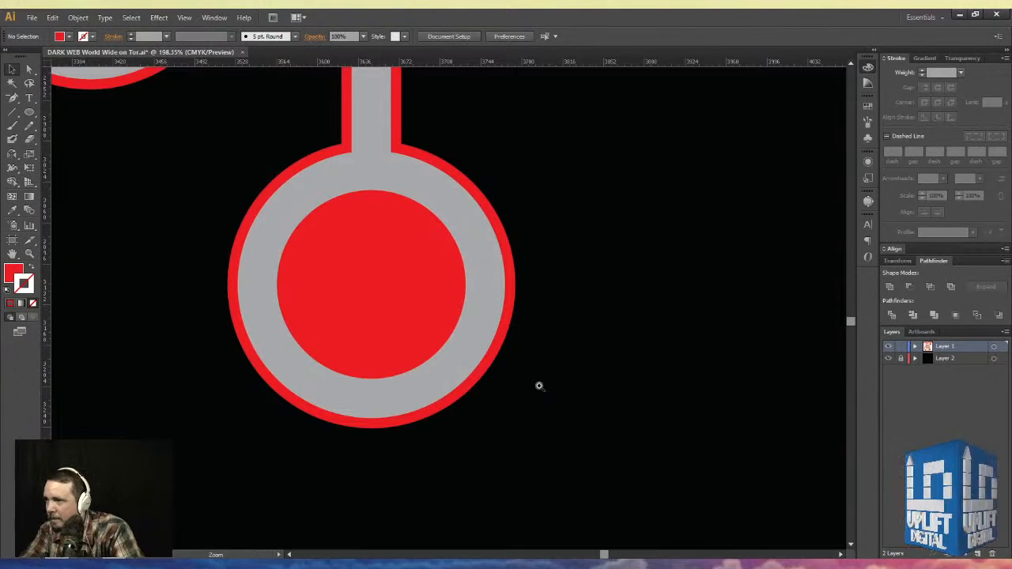
pyautogui.click(293, 286)
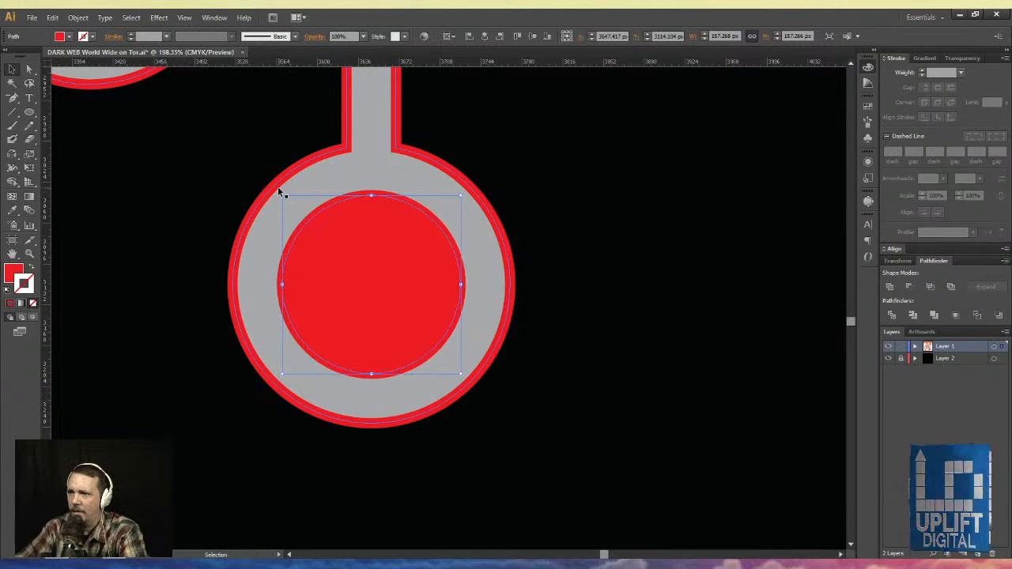
pyautogui.hotkey('ctrl', '0')
pyautogui.hotkey('ctrl', '-')
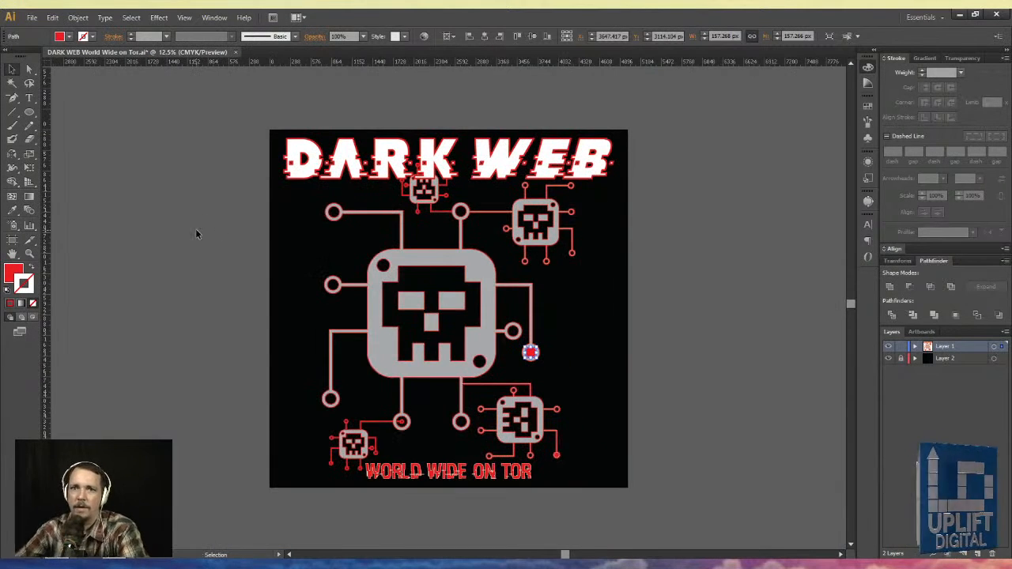
pyautogui.click(197, 233)
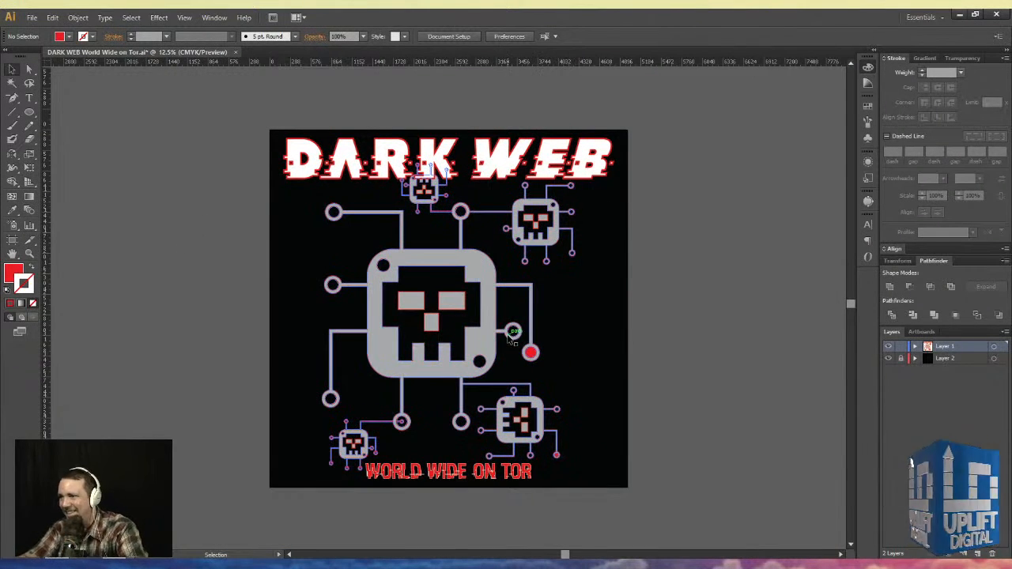
# - Duplicate the large chip's red disc into the ring at the upper part of its left side, facing the eyes
pyautogui.moveTo(532, 357); pyautogui.dragTo(356, 319)
pyautogui.press('z')
pyautogui.moveTo(470, 229); pyautogui.dragTo(461, 216)
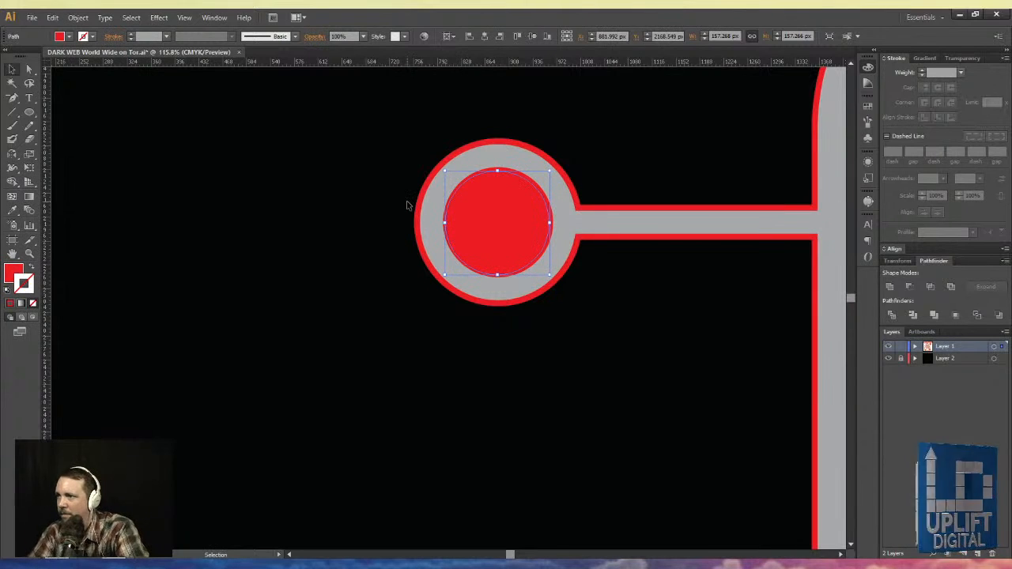
# - Nudge the copied disc 2 px right and 1 px up to center it in its ring, deselect it, and save the document
pyautogui.press('Down')
pyautogui.press('Right')
pyautogui.press('Right')
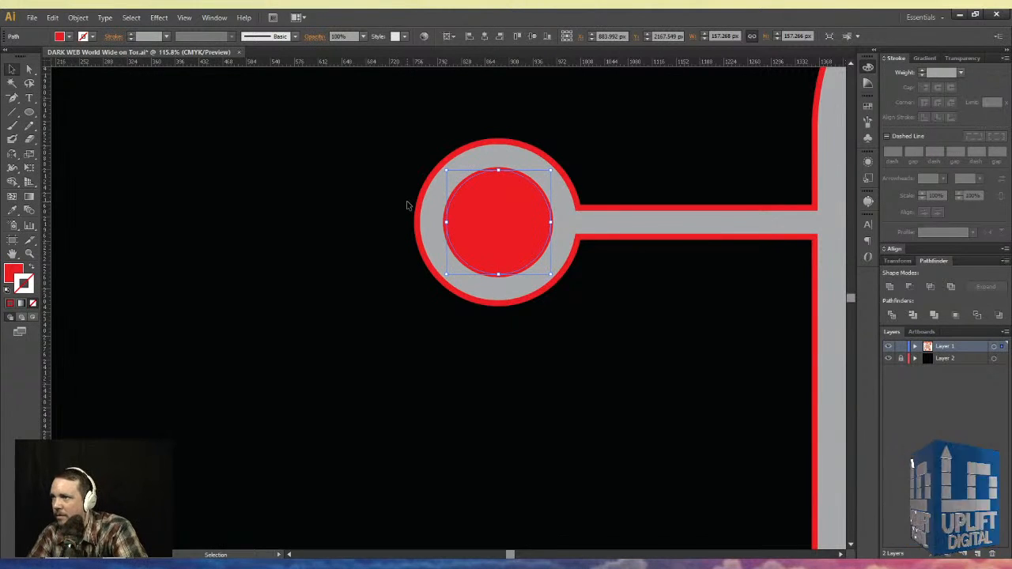
pyautogui.click(407, 205)
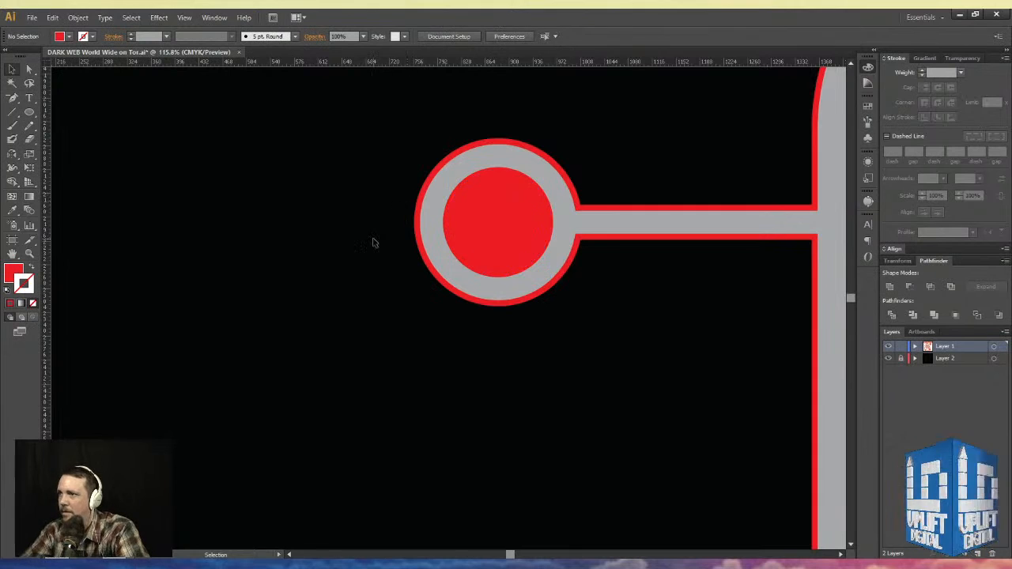
pyautogui.hotkey('ctrl', '0')
pyautogui.hotkey('ctrl', '-')
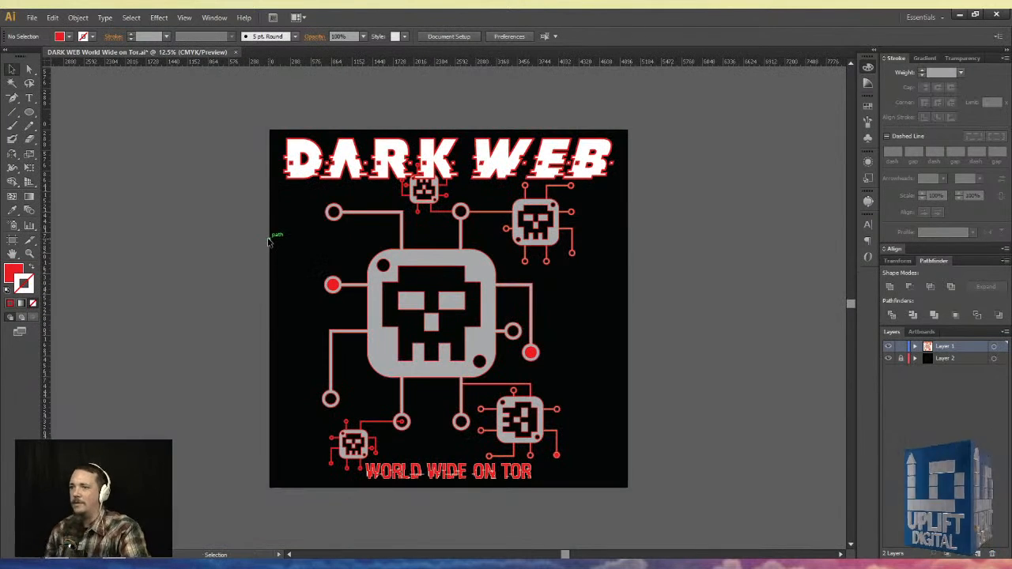
pyautogui.press('a')
pyautogui.press('v')
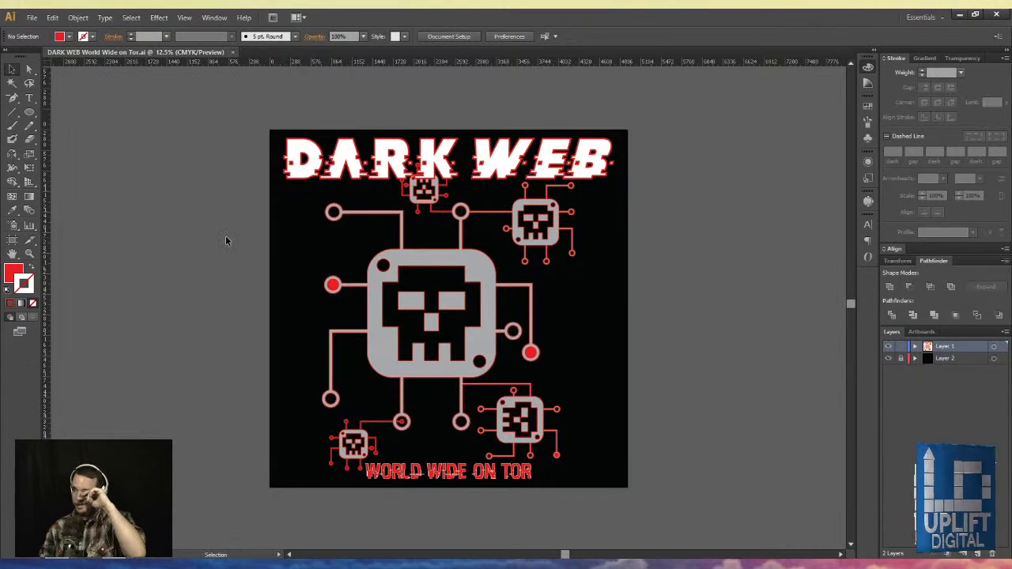